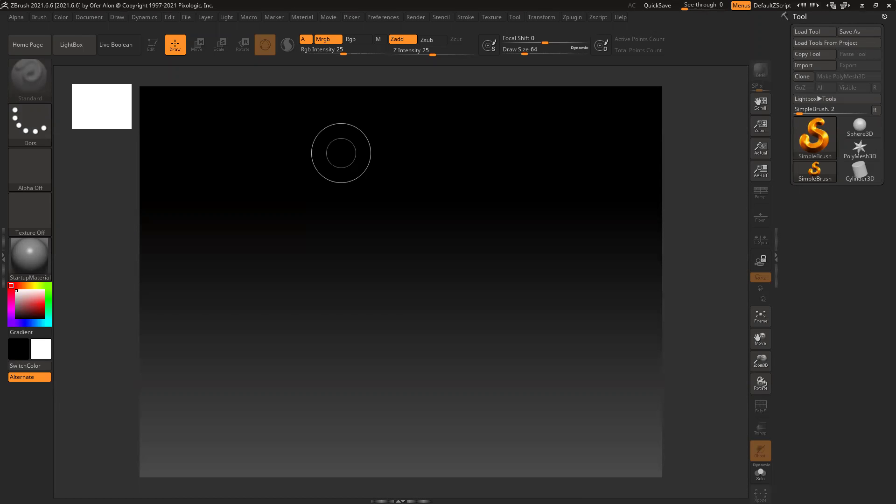
# - Hide LightBox and fully initialize ZBrush to its default state, confirming the reset
pyautogui.press(',')
pyautogui.press(',')
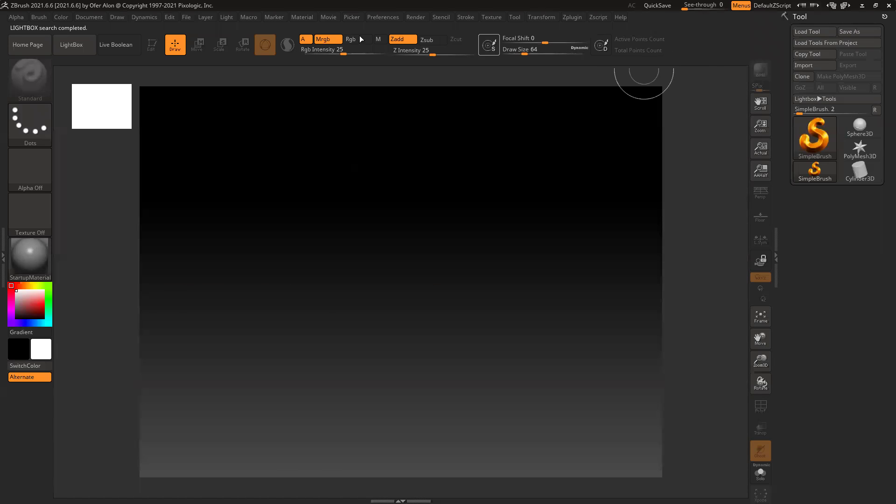
pyautogui.click(383, 18)
pyautogui.click(411, 35)
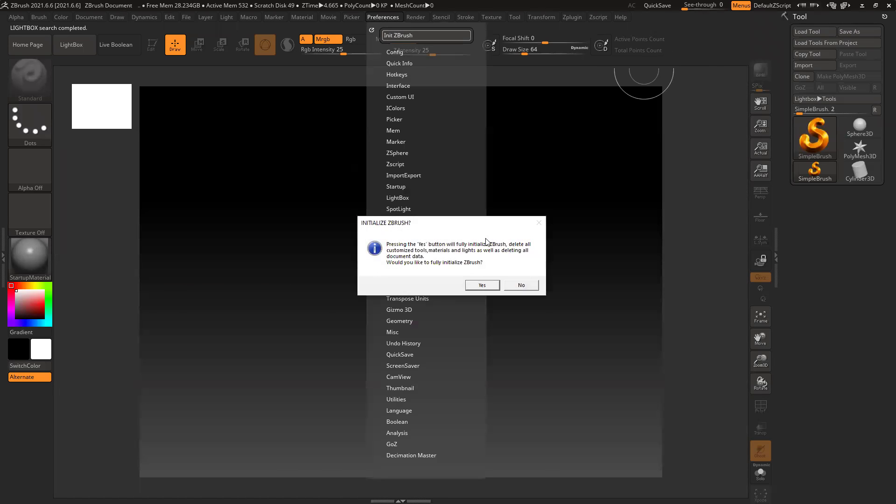
pyautogui.click(485, 285)
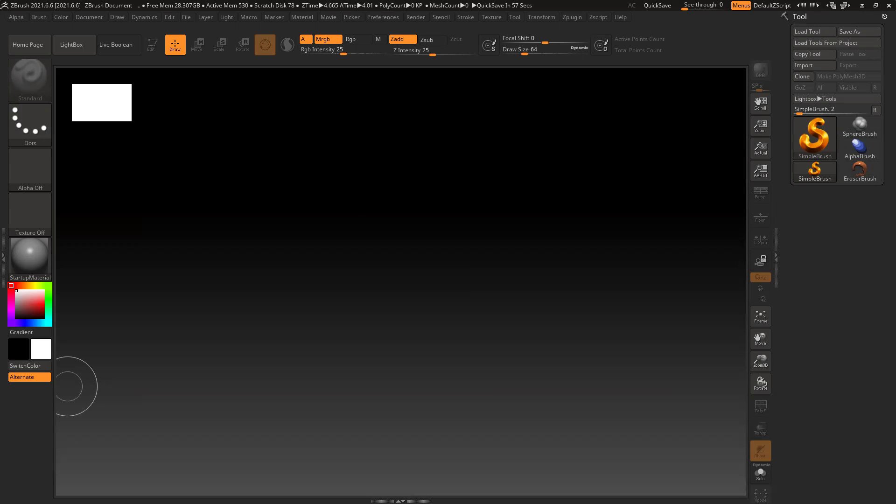
# - Switch to the browser and view the Enlisted - Astra 300 - lux artwork on ArtStation
pyautogui.hotkey('alt', 'Tab')
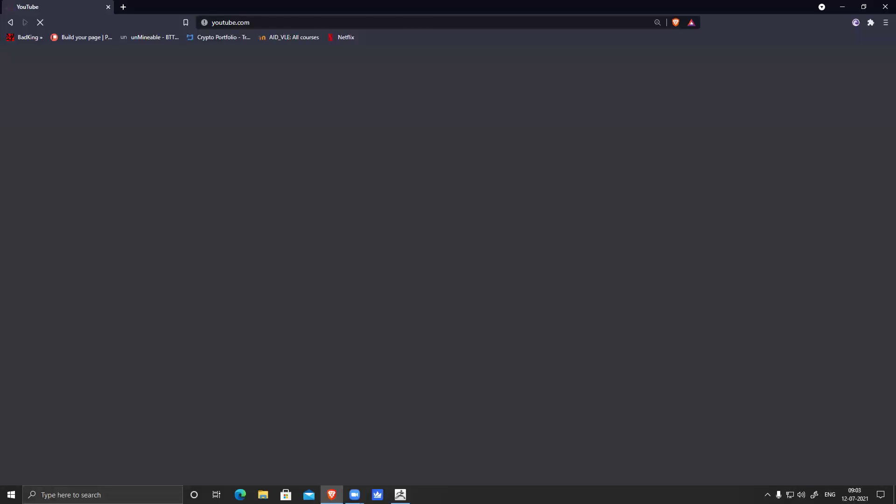
pyautogui.hotkey('alt', 'Tab')
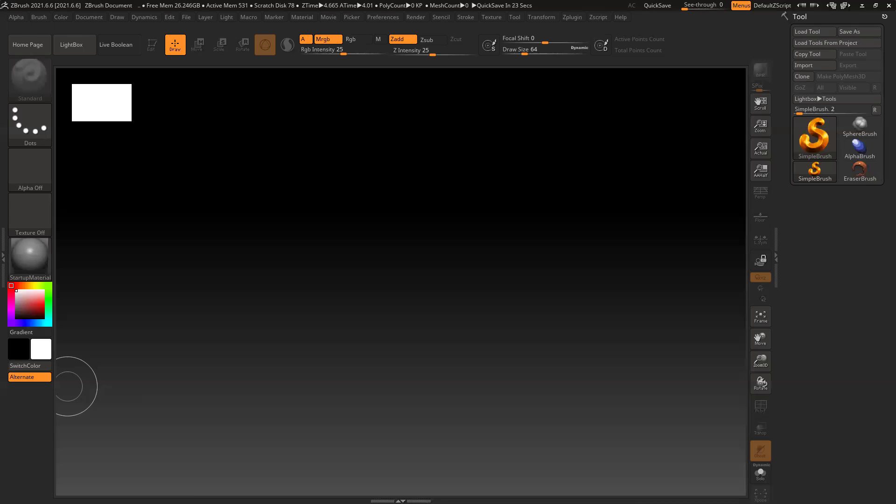
pyautogui.hotkey('alt', 'Tab')
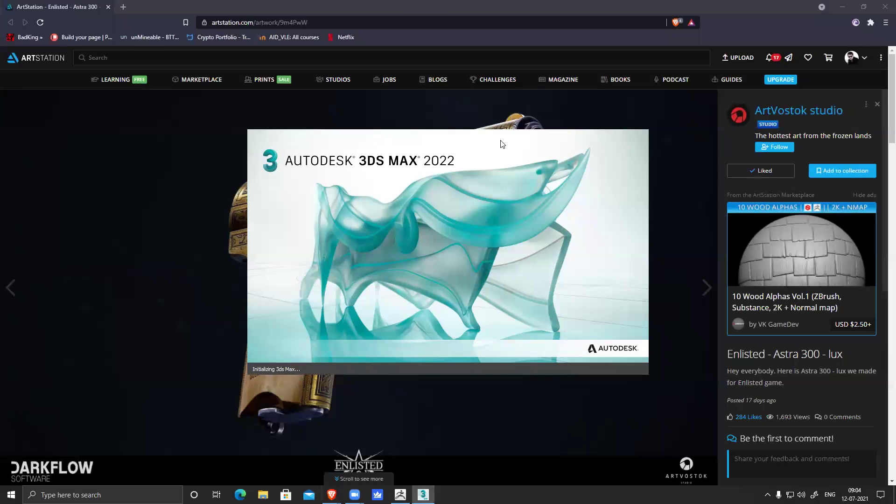
# - Switch to 3ds Max and continue loading the 9mm Pistol Ornamental scene without the missing reference image
pyautogui.hotkey('alt', 'Tab')
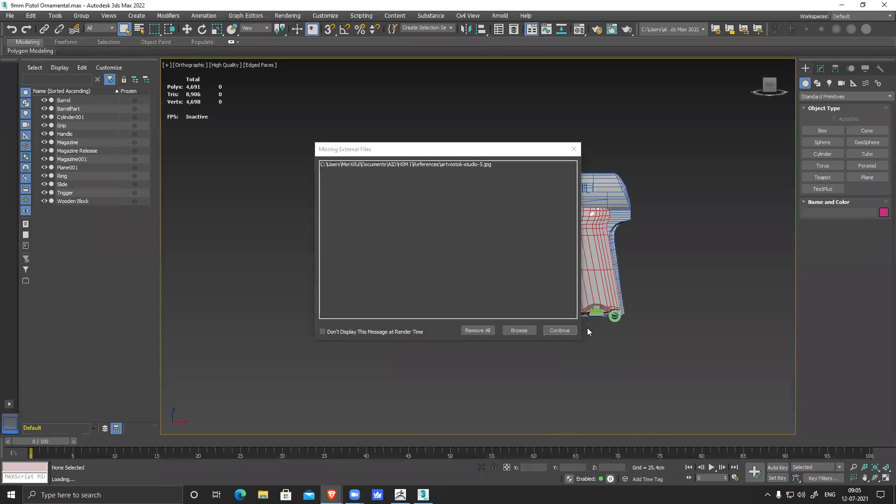
pyautogui.click(565, 330)
pyautogui.click(488, 257)
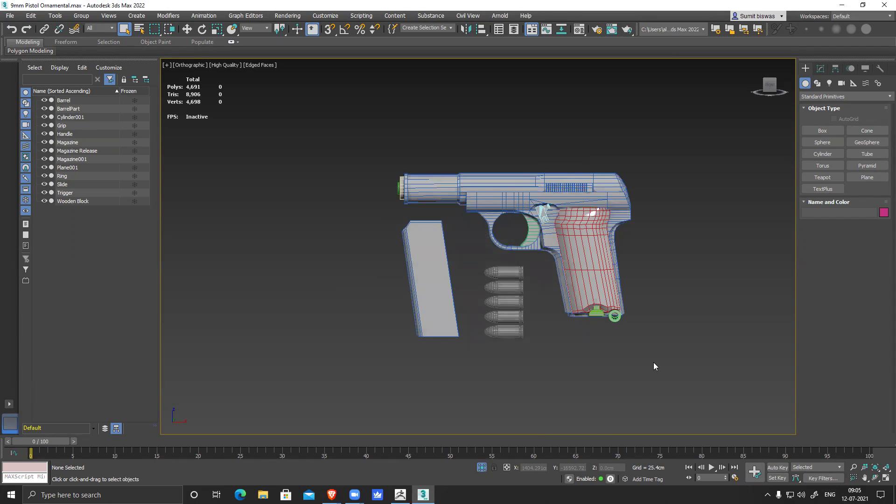
# - Select the Wooden Block grip panel and examine the whole pistol model from the side
pyautogui.keyDown('alt'); pyautogui.moveTo(683, 365); pyautogui.dragTo(676, 366, button='middle'); pyautogui.keyUp('alt')
pyautogui.press('z')
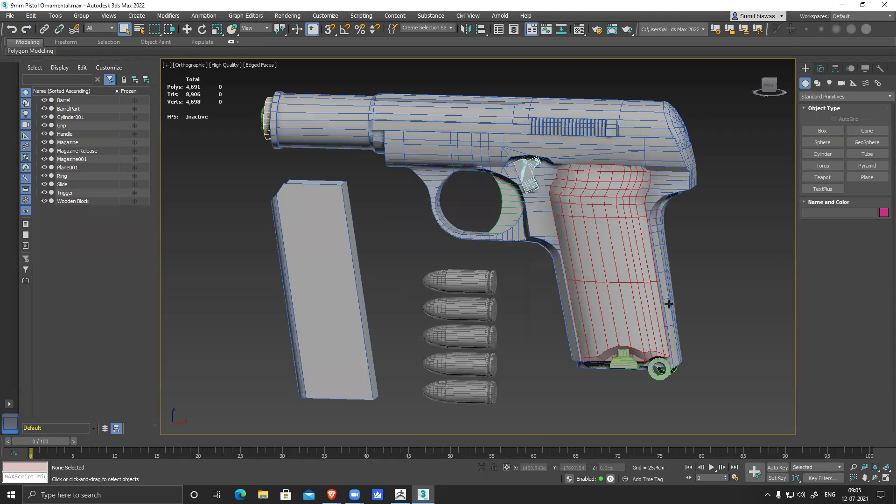
pyautogui.click(644, 288)
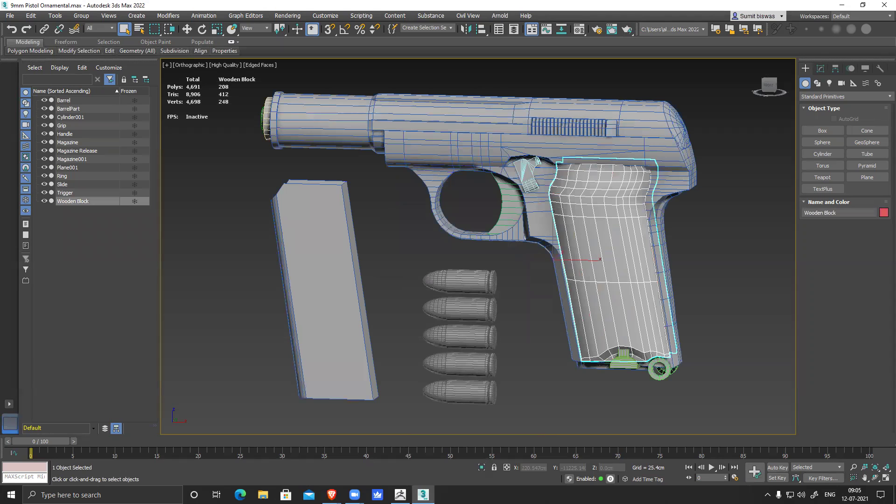
pyautogui.keyDown('alt'); pyautogui.moveTo(695, 343); pyautogui.dragTo(700, 343, button='middle'); pyautogui.keyUp('alt')
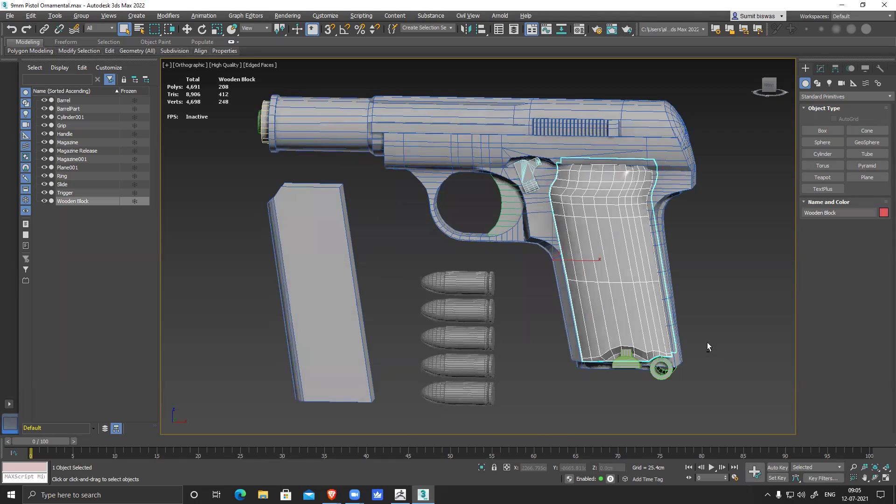
pyautogui.hotkey('shift', 'z')
pyautogui.moveTo(617, 361)
pyautogui.keyDown('alt'); pyautogui.mouseDown(button='middle')
pyautogui.moveTo(652, 336)
pyautogui.moveTo(614, 356)
pyautogui.mouseUp(button='middle'); pyautogui.keyUp('alt')
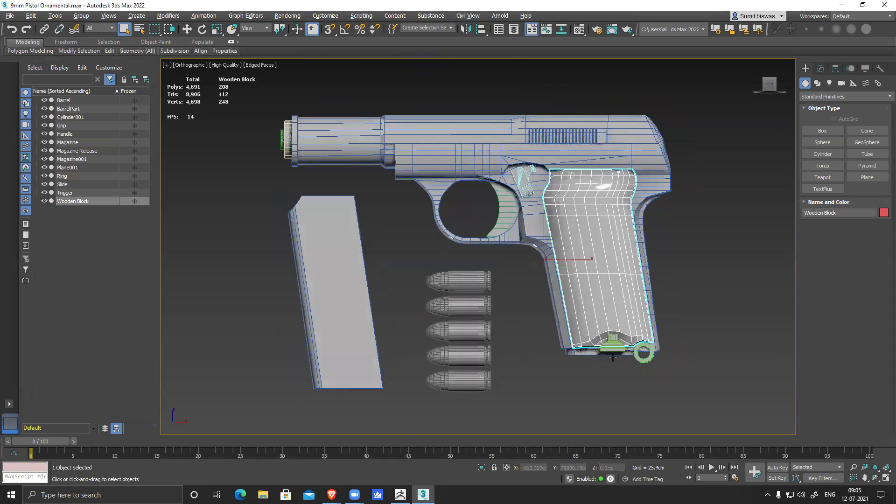
# - Change the viewport to Perspective and inspect the pistol with edged faces turned off, then turn them back on
pyautogui.moveTo(570, 266)
pyautogui.mouseDown(button='middle')
pyautogui.moveTo(561, 336)
pyautogui.moveTo(521, 285)
pyautogui.moveTo(452, 304)
pyautogui.moveTo(456, 292)
pyautogui.moveTo(538, 327)
pyautogui.mouseUp(button='middle')
pyautogui.press('F4')
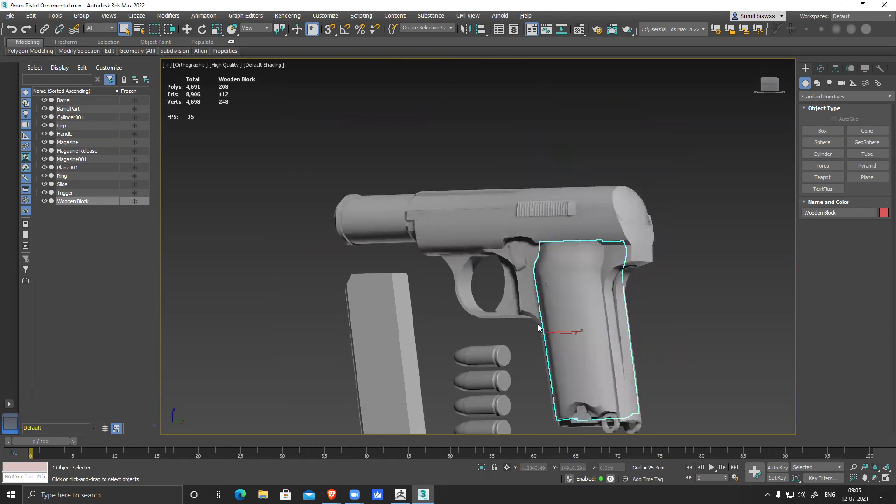
pyautogui.press('p')
pyautogui.press('z')
pyautogui.moveTo(489, 242); pyautogui.dragTo(494, 245, button='middle')
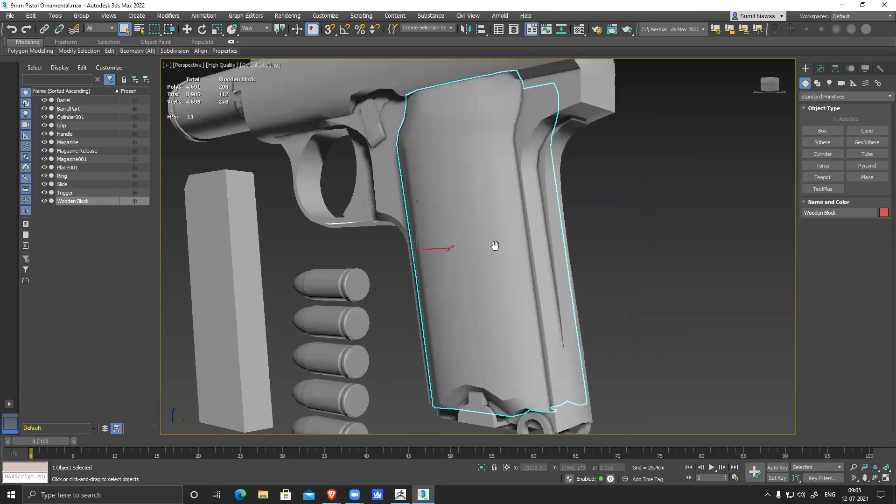
pyautogui.scroll(-10, 494, 245)
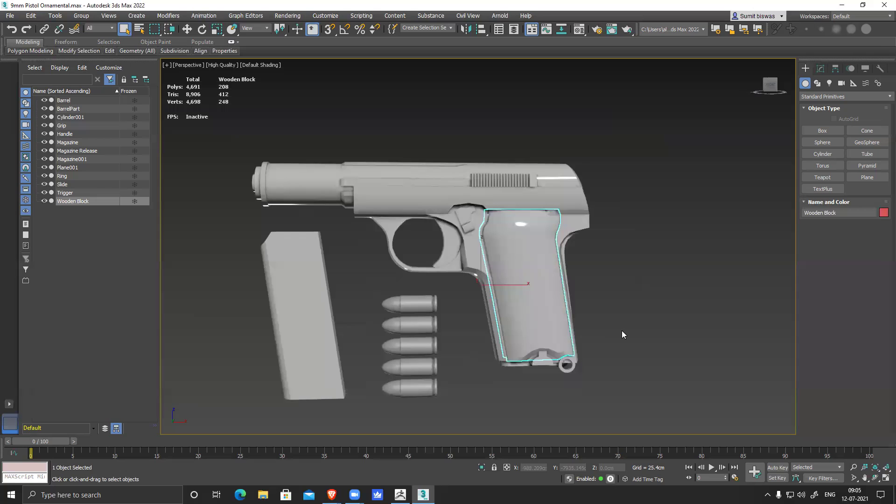
pyautogui.moveTo(621, 337); pyautogui.dragTo(618, 348, button='middle')
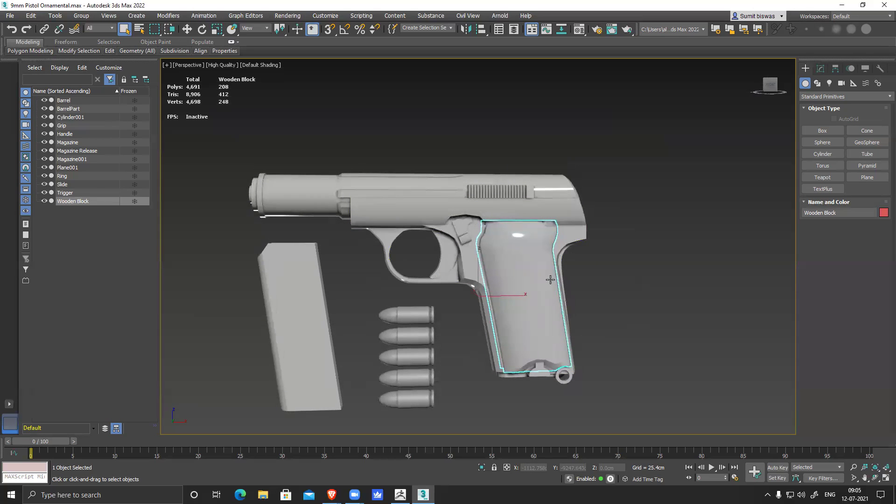
pyautogui.press('F4')
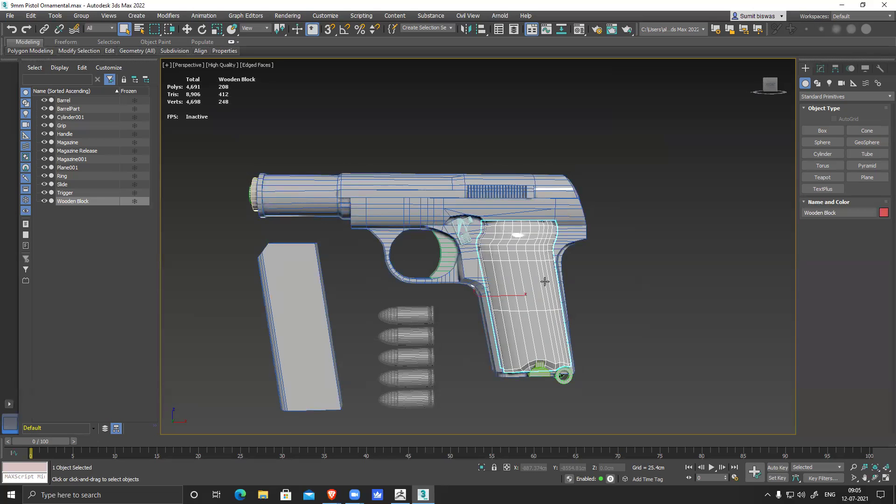
# - Examine the pistol's back, opposite side and muzzle, and select the Barrel object to check its extent inside the slide
pyautogui.keyDown('alt'); pyautogui.moveTo(626, 303); pyautogui.dragTo(568, 295, button='middle'); pyautogui.keyUp('alt')
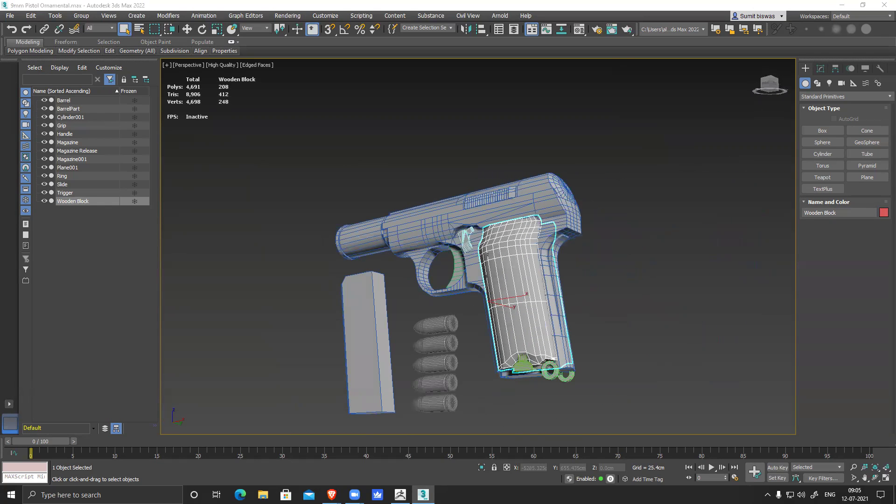
pyautogui.keyDown('alt'); pyautogui.moveTo(592, 342); pyautogui.dragTo(577, 349, button='middle'); pyautogui.keyUp('alt')
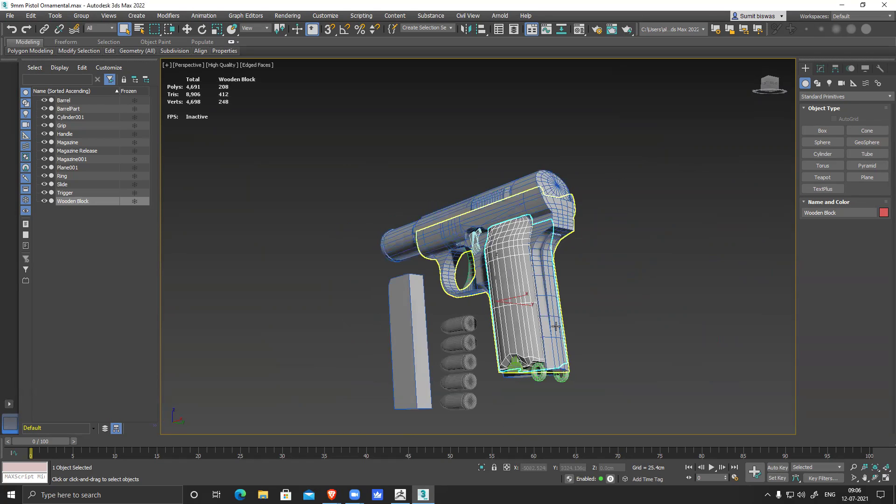
pyautogui.keyDown('alt'); pyautogui.moveTo(557, 323); pyautogui.dragTo(590, 321, button='middle'); pyautogui.keyUp('alt')
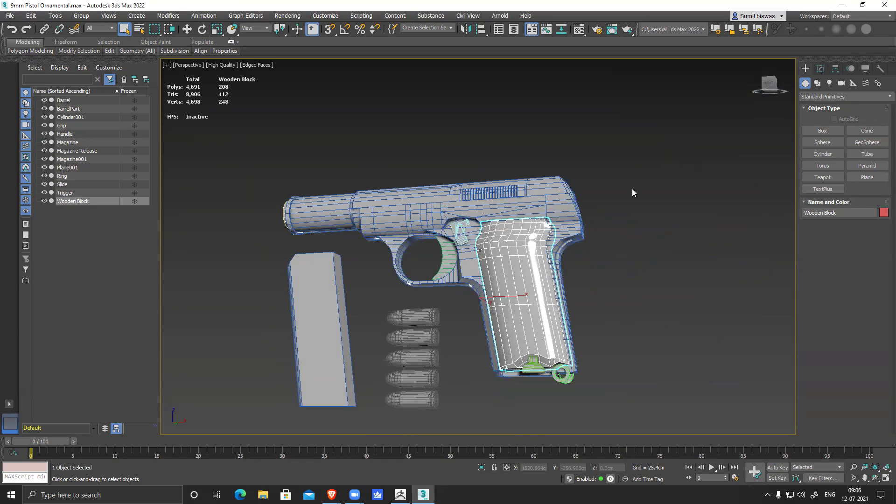
pyautogui.keyDown('alt'); pyautogui.moveTo(526, 270); pyautogui.dragTo(389, 298, button='middle'); pyautogui.keyUp('alt')
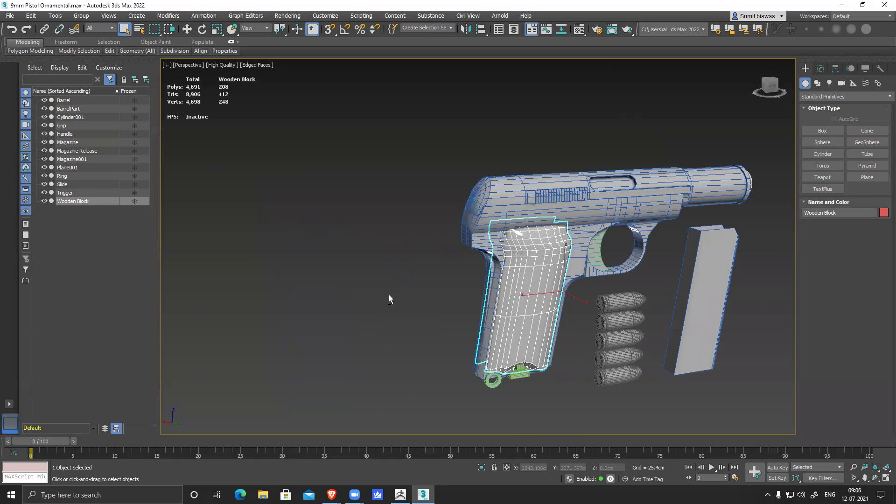
pyautogui.keyDown('alt'); pyautogui.moveTo(630, 283); pyautogui.dragTo(572, 253, button='middle'); pyautogui.keyUp('alt')
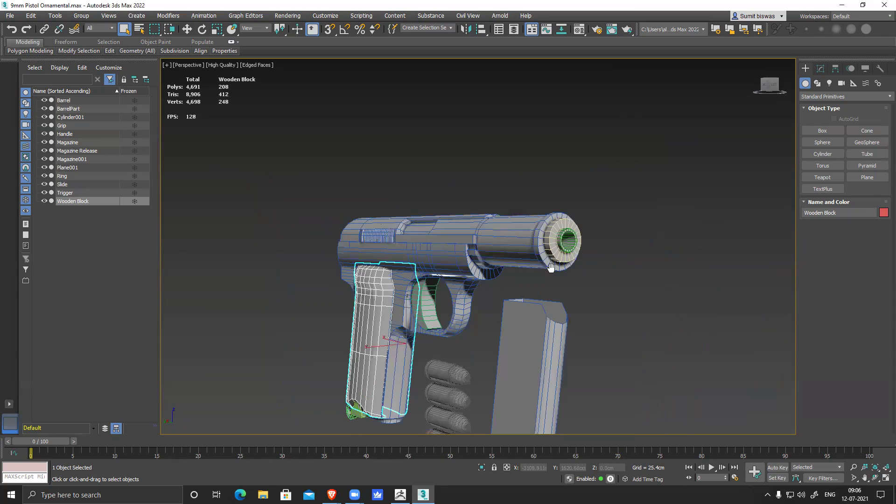
pyautogui.scroll(3, 572, 254)
pyautogui.scroll(3, 572, 253)
pyautogui.click(559, 250)
pyautogui.scroll(-7, 659, 279)
pyautogui.keyDown('alt'); pyautogui.moveTo(570, 305); pyautogui.dragTo(581, 304, button='middle'); pyautogui.keyUp('alt')
pyautogui.scroll(8, 582, 303)
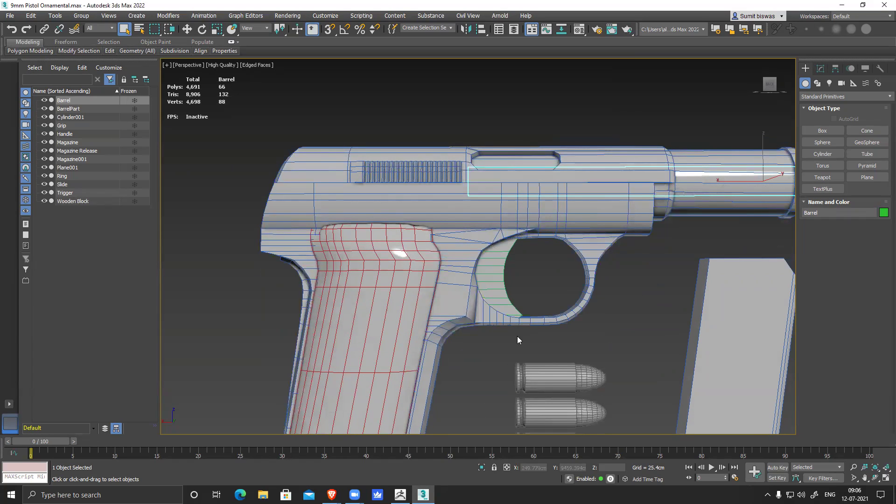
pyautogui.moveTo(581, 347); pyautogui.dragTo(574, 282, button='middle')
pyautogui.moveTo(500, 315)
pyautogui.keyDown('alt'); pyautogui.mouseDown(button='middle')
pyautogui.moveTo(511, 314)
pyautogui.moveTo(516, 267)
pyautogui.moveTo(503, 314)
pyautogui.mouseUp(button='middle'); pyautogui.keyUp('alt')
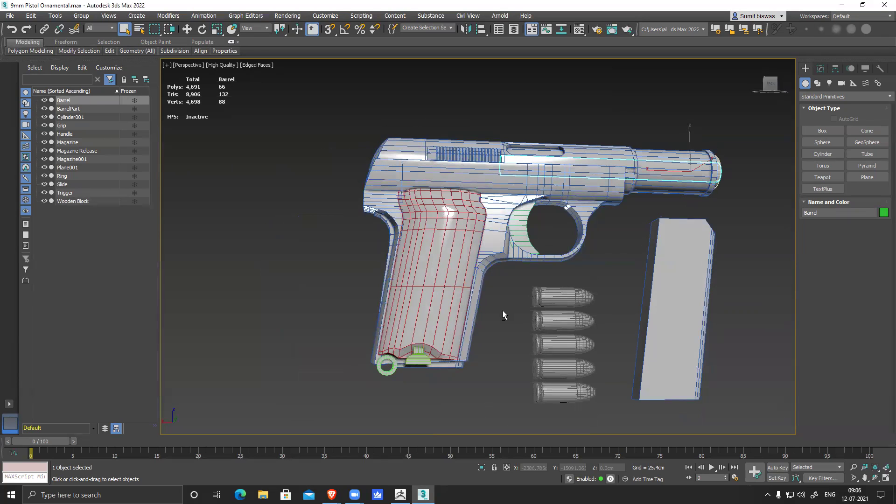
# - Select the separate magazine beside the bullets and examine it together with the pistol from both sides
pyautogui.keyDown('alt'); pyautogui.moveTo(685, 320); pyautogui.dragTo(705, 309, button='middle'); pyautogui.keyUp('alt')
pyautogui.click(674, 290)
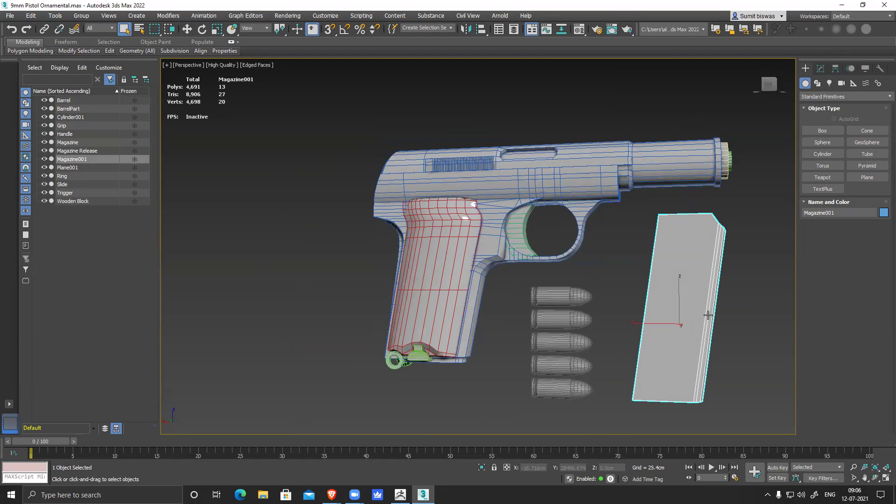
pyautogui.keyDown('alt'); pyautogui.moveTo(730, 326); pyautogui.dragTo(581, 296, button='middle'); pyautogui.keyUp('alt')
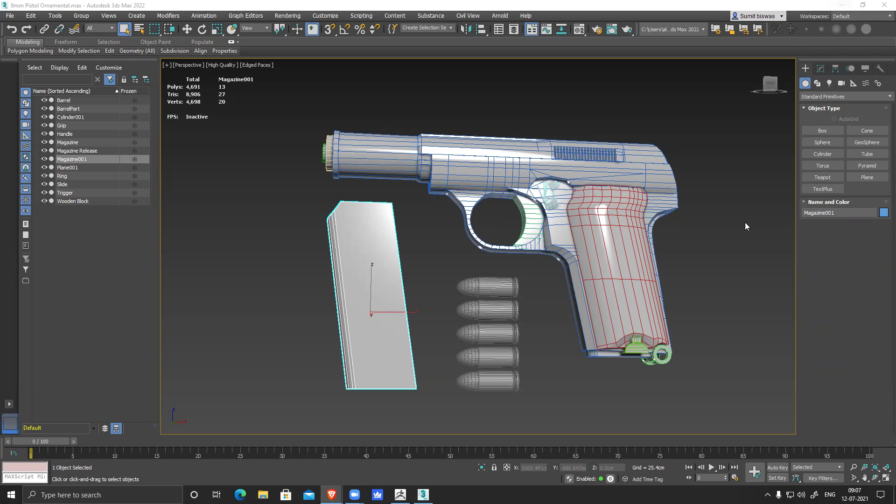
pyautogui.keyDown('alt'); pyautogui.moveTo(630, 317); pyautogui.dragTo(621, 330, button='middle'); pyautogui.keyUp('alt')
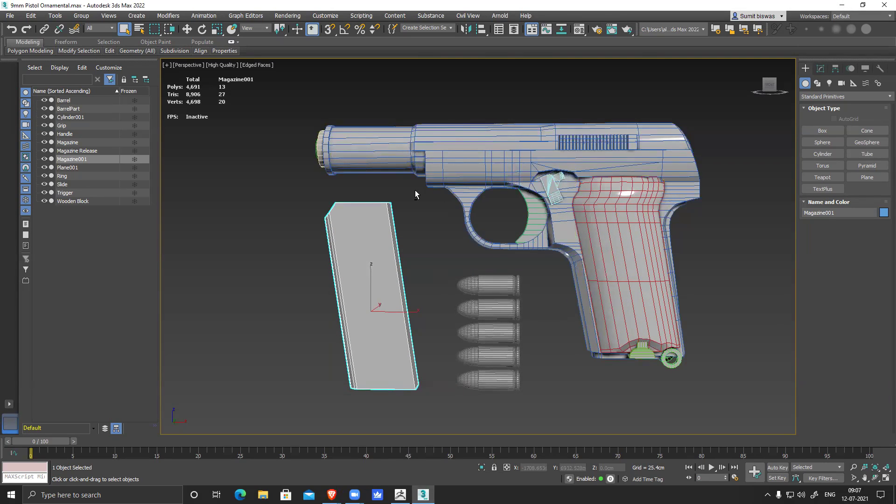
pyautogui.keyDown('alt'); pyautogui.moveTo(415, 191); pyautogui.dragTo(420, 193, button='middle'); pyautogui.keyUp('alt')
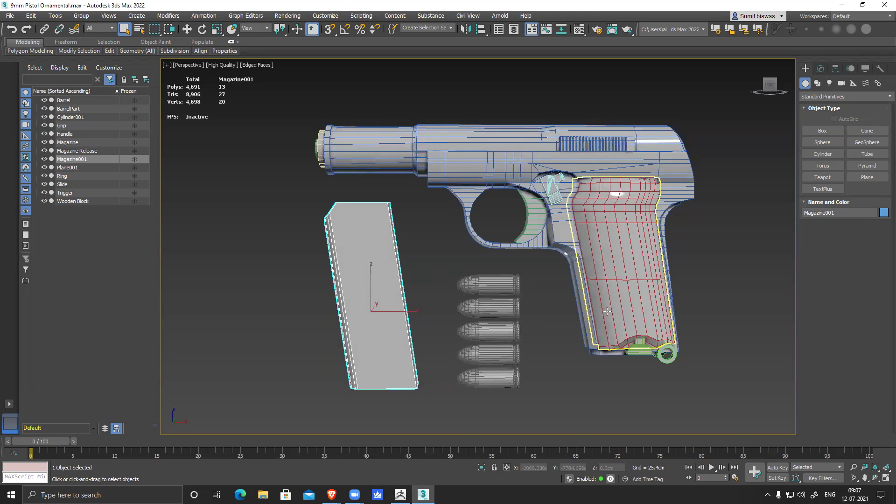
pyautogui.moveTo(591, 275); pyautogui.dragTo(580, 360, button='middle')
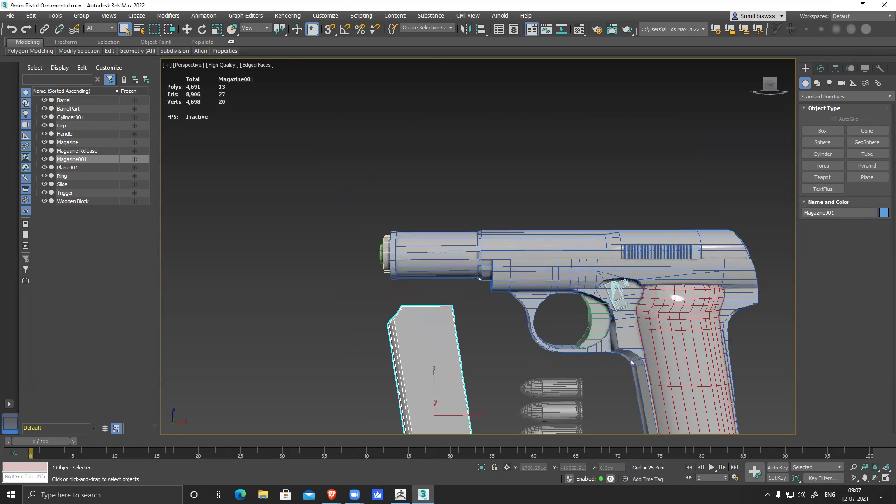
# - Compare the 3ds Max pistol with the Astra 300 artwork in the browser, checking its engraved ornaments, grip and magazine
pyautogui.hotkey('alt', 'Tab')
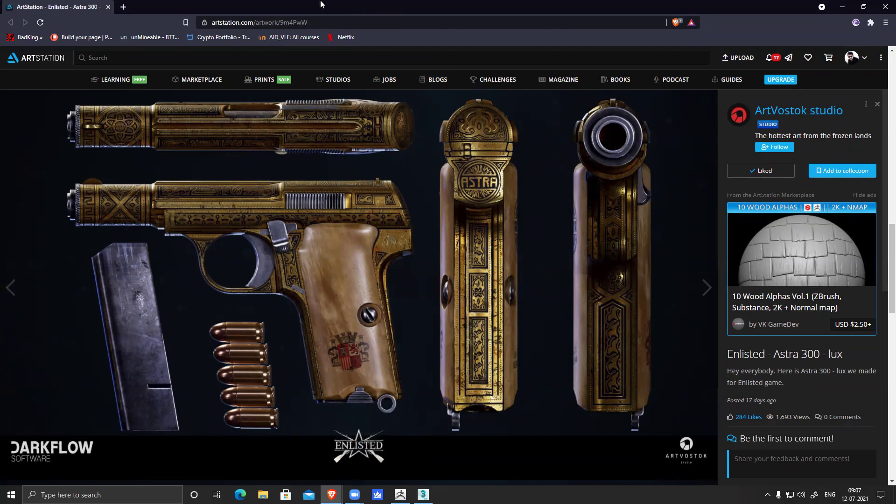
pyautogui.hotkey('alt', 'Tab')
pyautogui.keyDown('alt'); pyautogui.moveTo(644, 308); pyautogui.dragTo(609, 305, button='middle'); pyautogui.keyUp('alt')
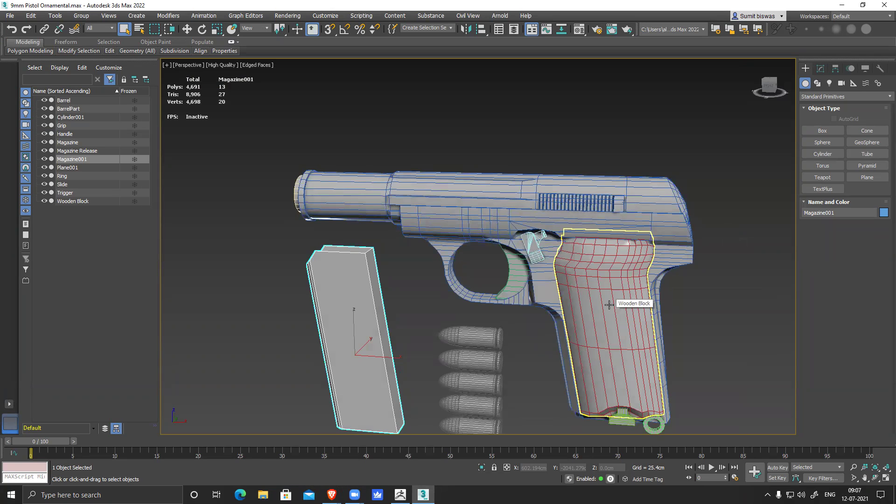
pyautogui.hotkey('alt', 'Tab')
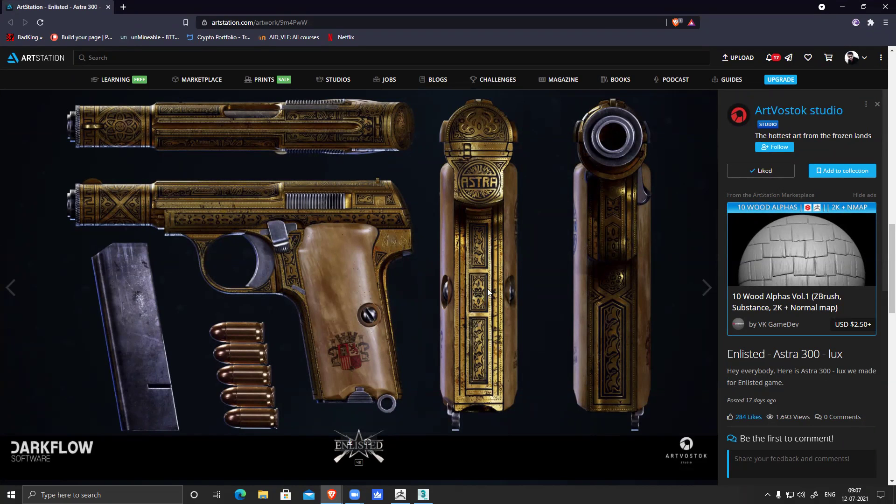
pyautogui.scroll(6, 399, 242)
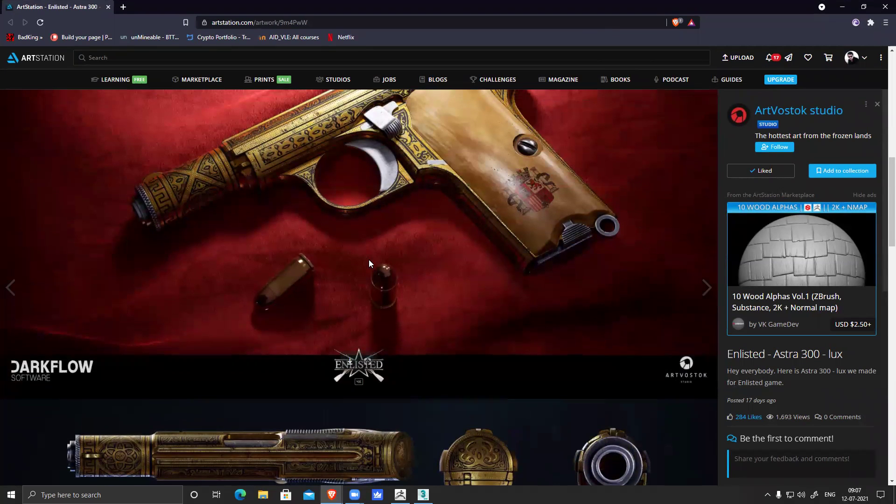
pyautogui.scroll(2, 368, 259)
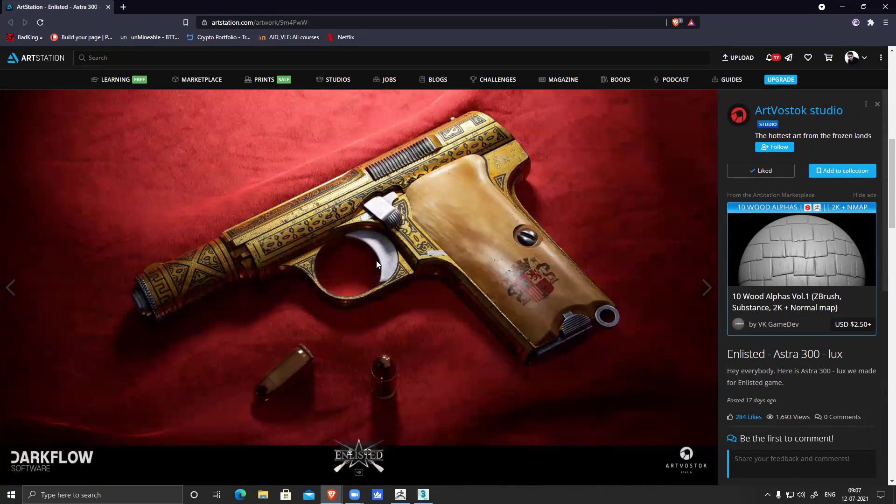
pyautogui.scroll(-8, 376, 260)
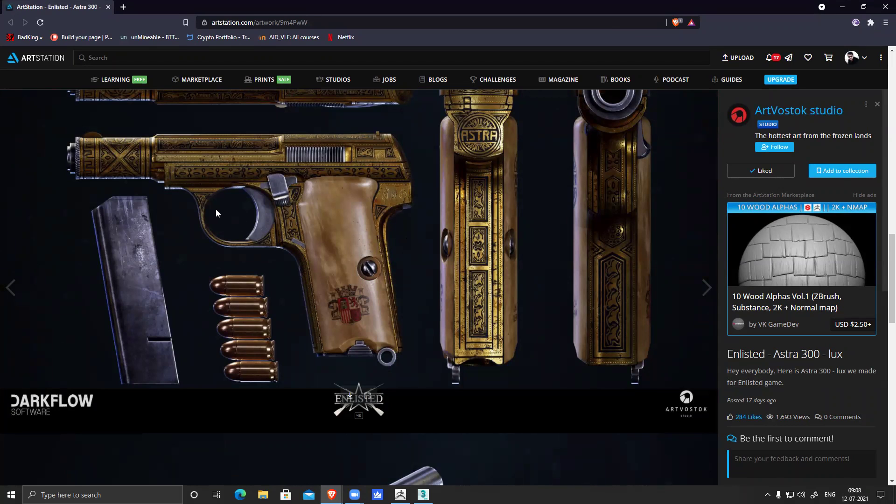
# - Examine the remaining Astra 300 renders, comparing the engraved slide, barrel, magazine and grip from several angles
pyautogui.scroll(-6, 472, 380)
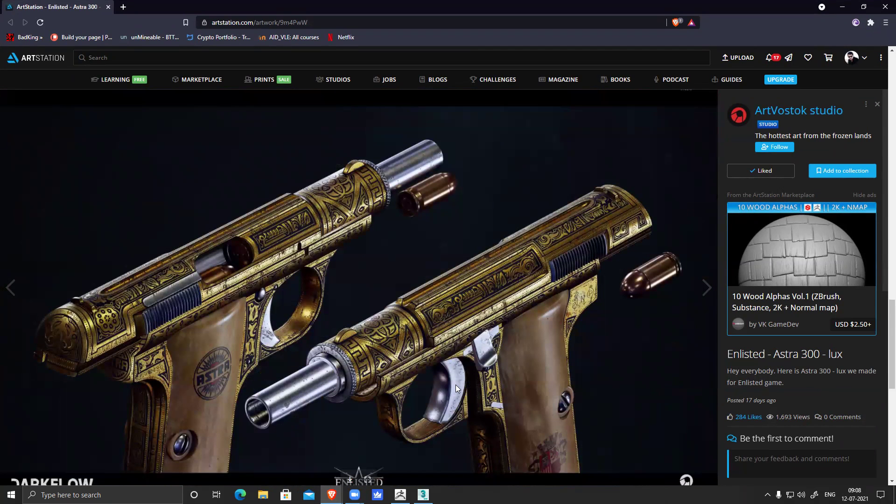
pyautogui.scroll(6, 471, 383)
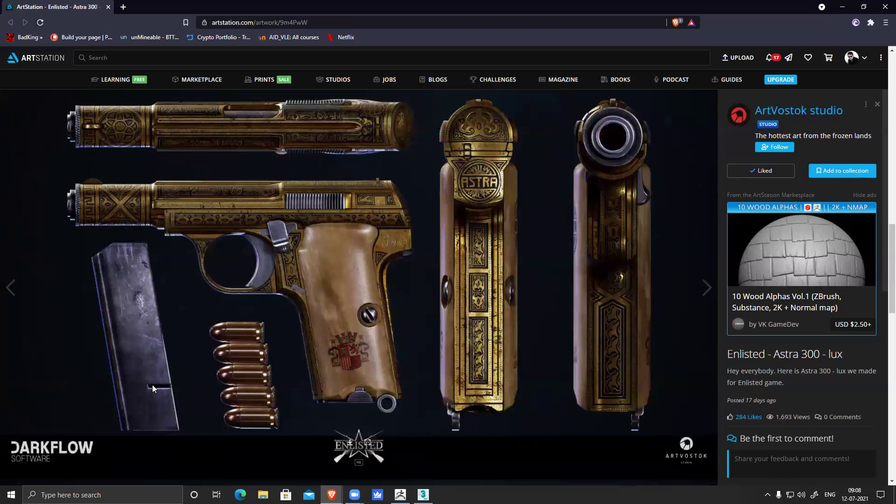
pyautogui.scroll(-6, 371, 396)
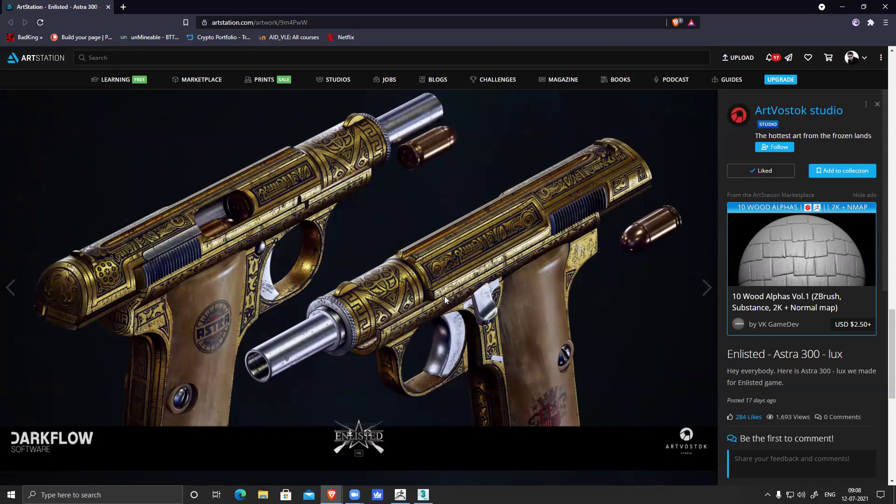
pyautogui.scroll(-5, 476, 370)
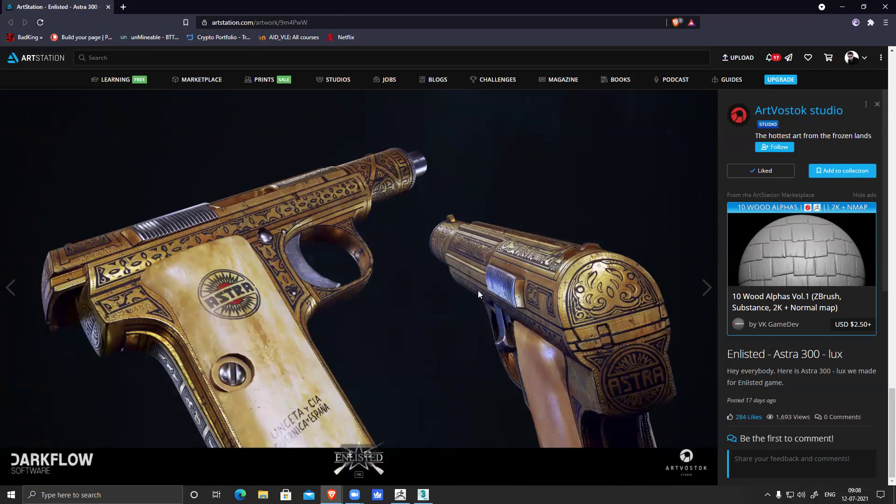
pyautogui.click(842, 6)
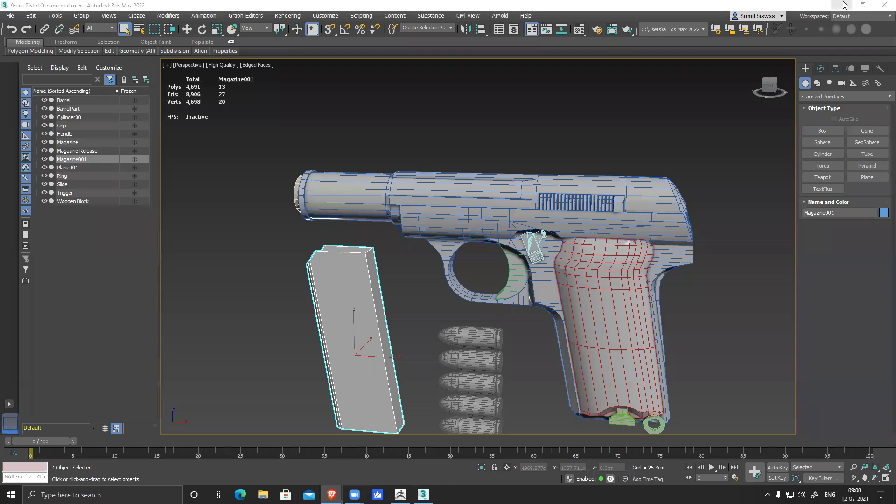
# - Switch to ZBrush and reinitialize it to clear the marks from the canvas
pyautogui.click(844, 5)
pyautogui.click(373, 193)
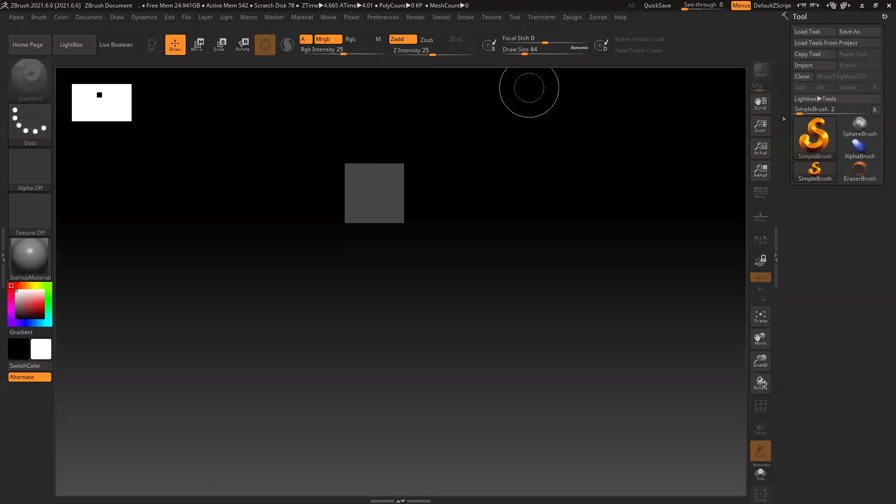
pyautogui.click(369, 18)
pyautogui.click(398, 35)
pyautogui.click(485, 283)
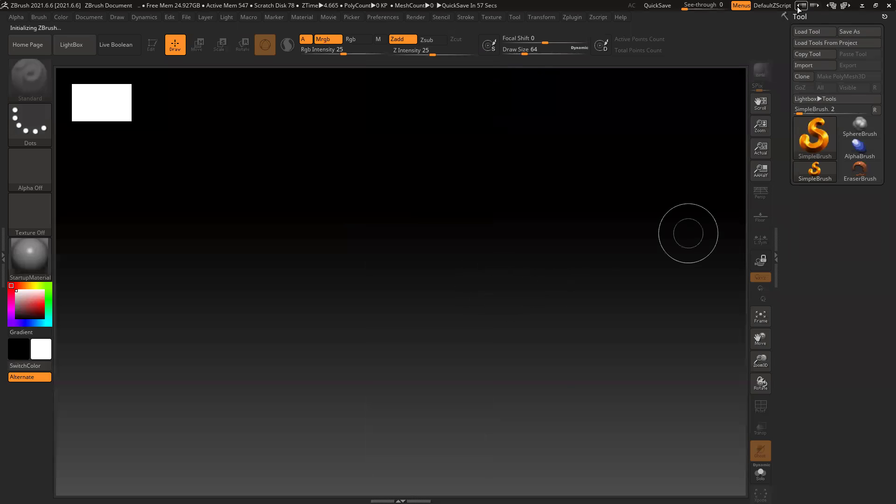
# - Start loading a tool in ZBrush and browse to the HSMI folder inside Online_class
pyautogui.click(814, 31)
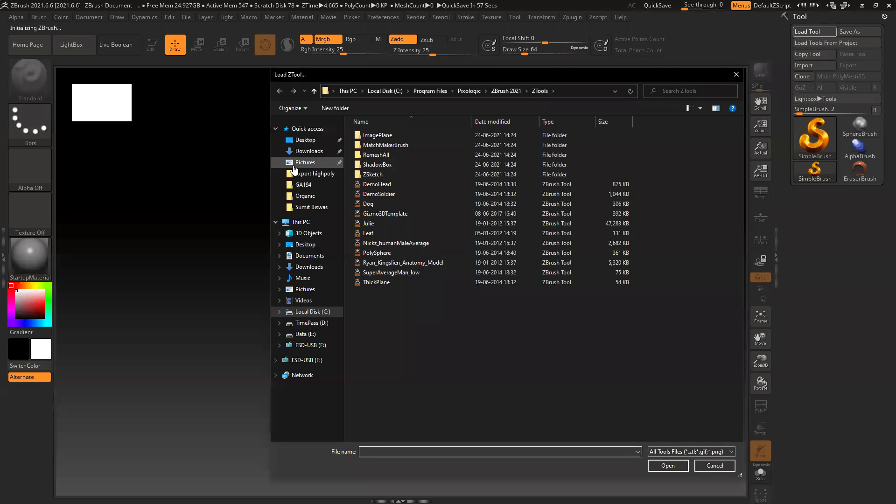
pyautogui.click(315, 188)
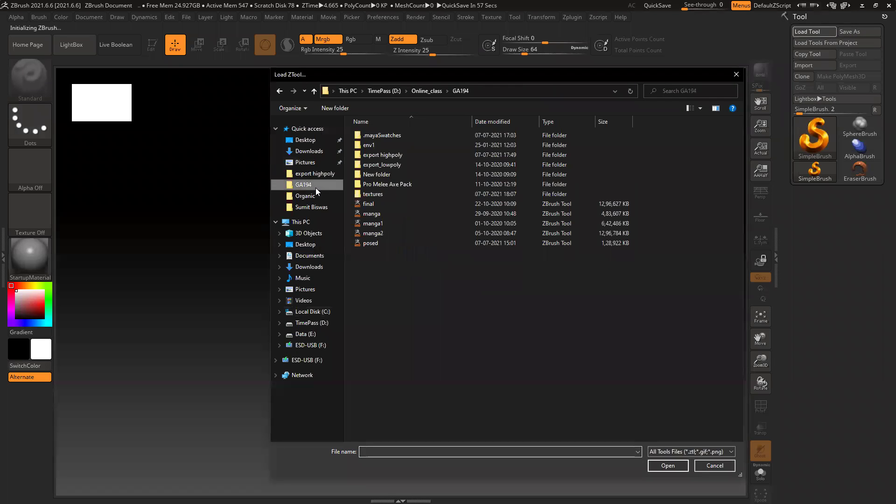
pyautogui.click(422, 90)
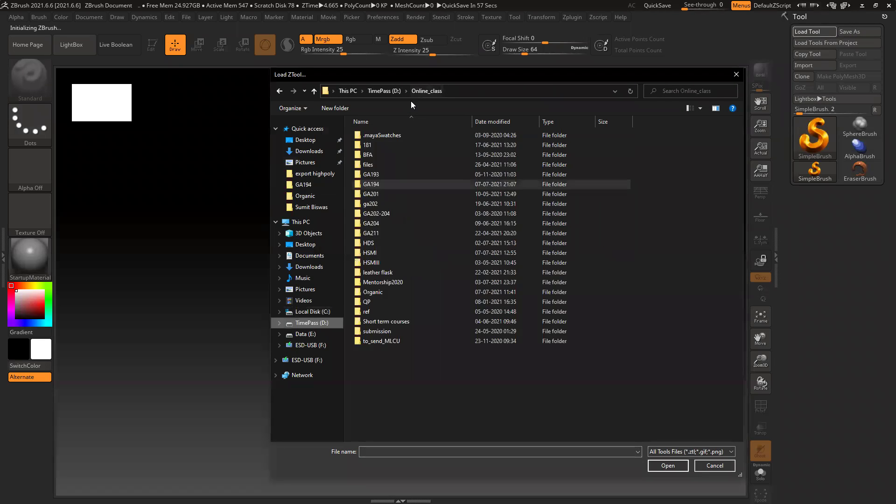
pyautogui.click(379, 253)
pyautogui.doubleClick(379, 252)
pyautogui.click(449, 165)
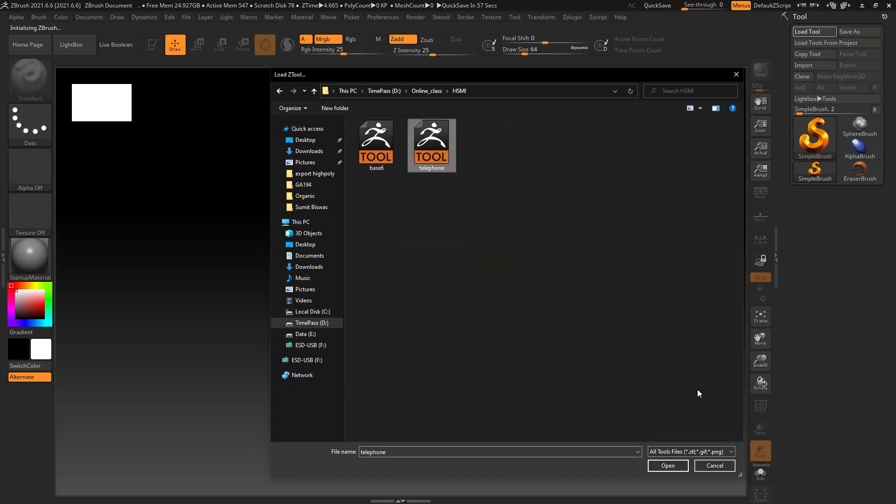
# - List the HSMI files in Details view sorted by Date modified, newest first, and load the telephone tool
pyautogui.rightClick(545, 169)
pyautogui.click(699, 108)
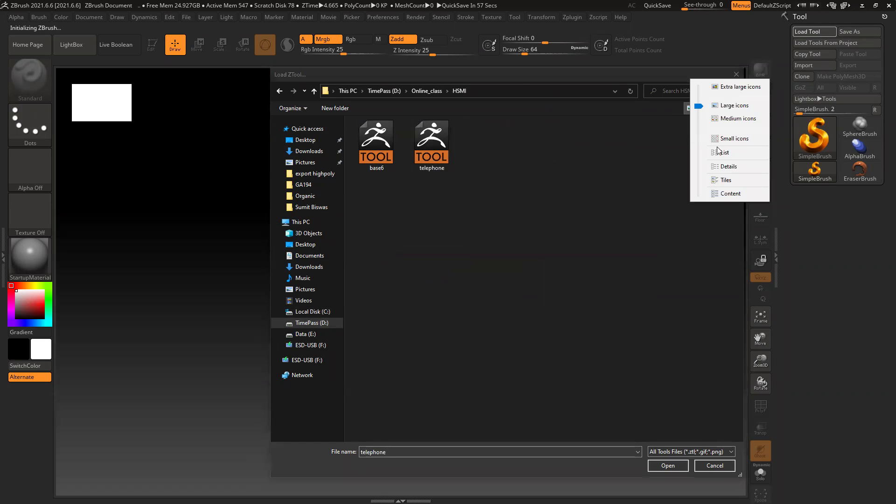
pyautogui.click(728, 167)
pyautogui.rightClick(460, 121)
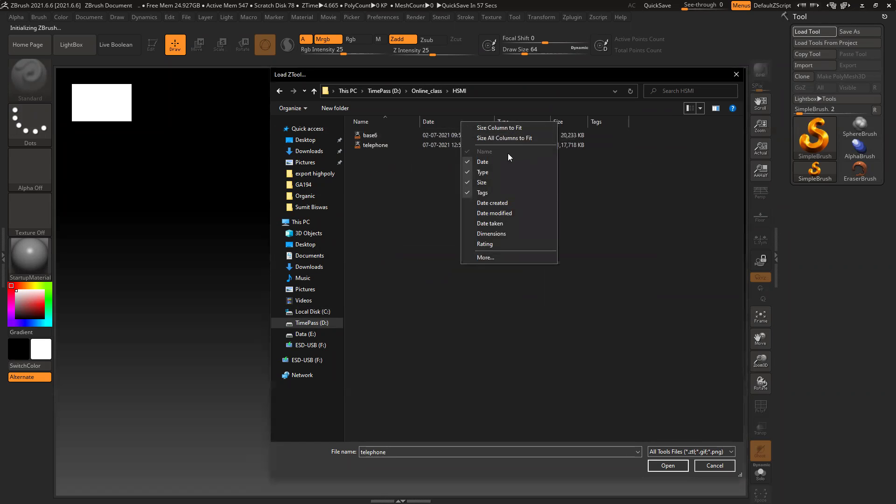
pyautogui.click(507, 214)
pyautogui.click(648, 123)
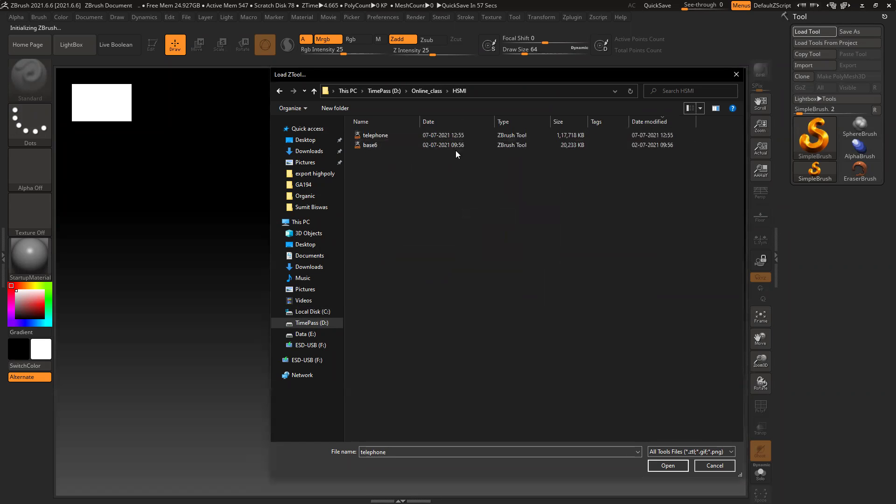
pyautogui.click(392, 136)
pyautogui.click(668, 465)
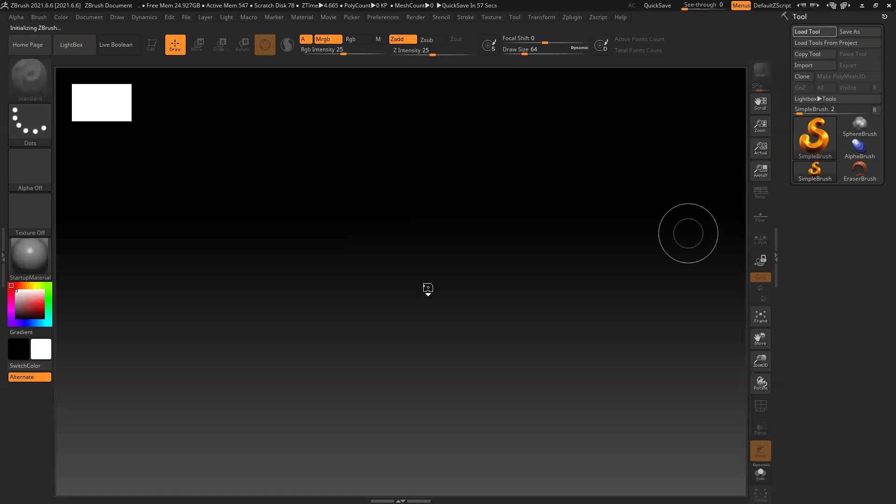
# - Place the telephone on the canvas in Edit mode, rotate it to a three-quarter view and flatten the background gradient to plain grey
pyautogui.moveTo(425, 260); pyautogui.dragTo(428, 472)
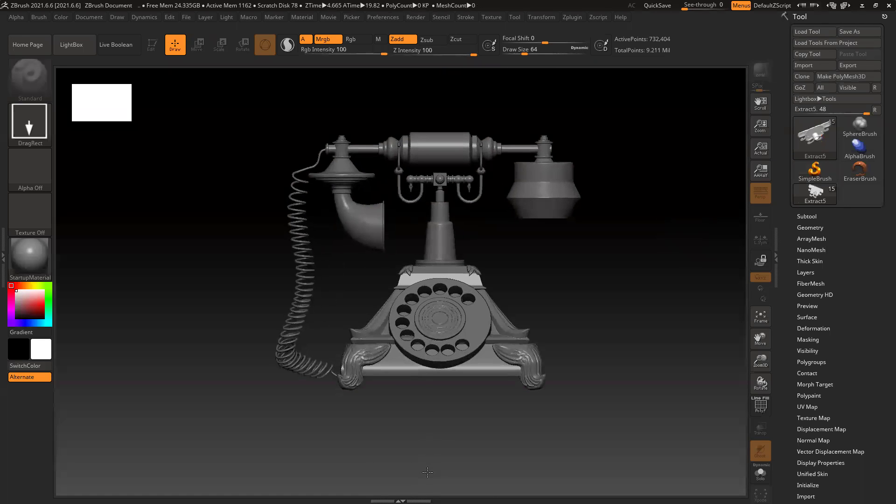
pyautogui.press('t')
pyautogui.moveTo(620, 336); pyautogui.dragTo(568, 326)
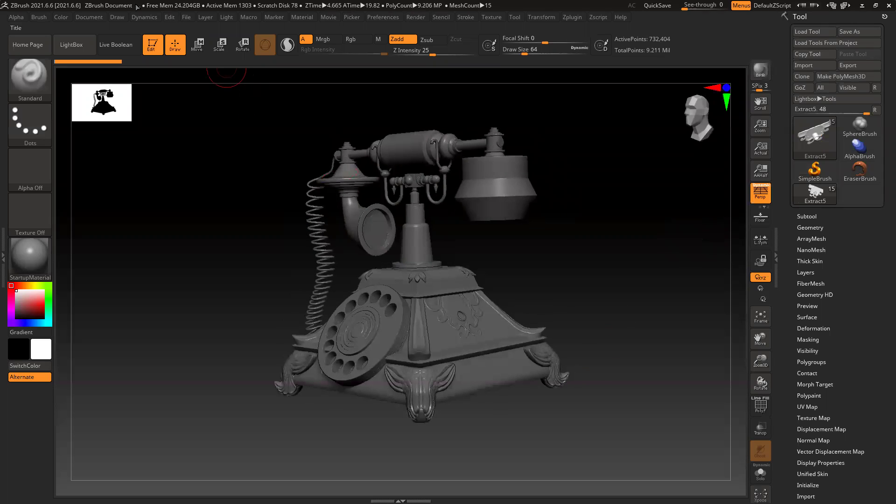
pyautogui.click(94, 18)
pyautogui.moveTo(105, 209); pyautogui.dragTo(82, 211)
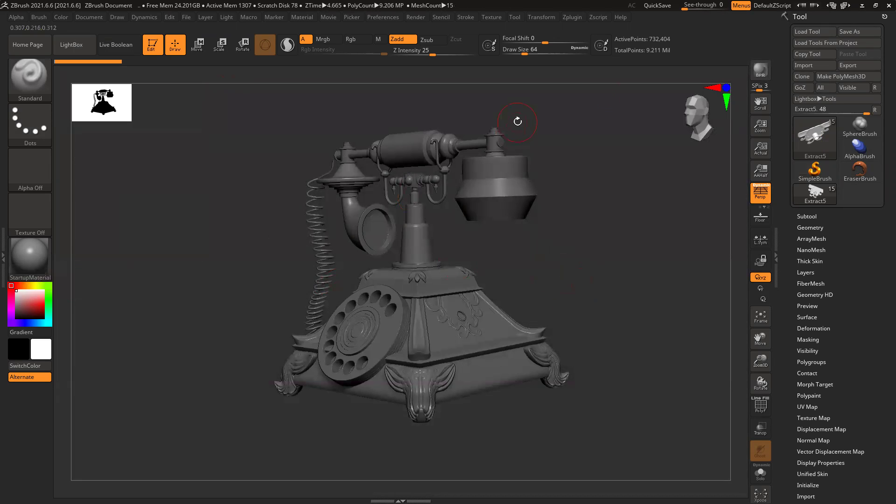
# - Launch Adobe Photoshop 2020 and open the telephone reference image leartes-studios-sm-phone-01a-03.jpg
pyautogui.click(862, 6)
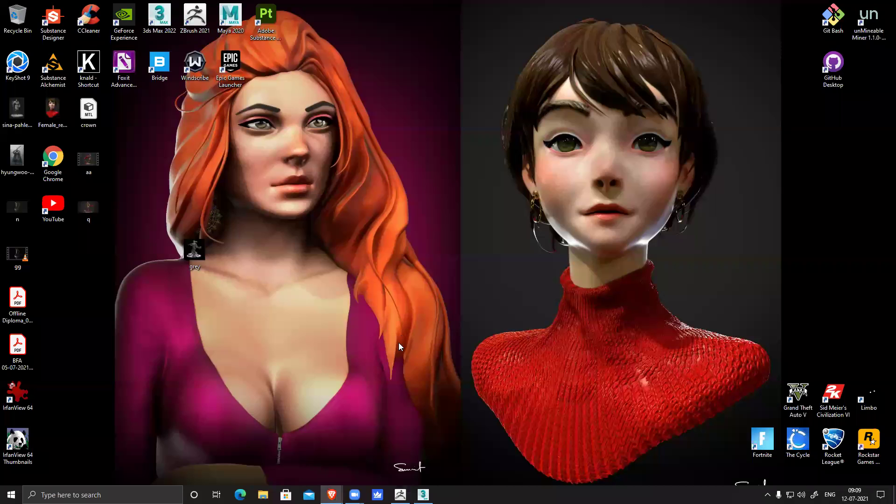
pyautogui.click(102, 494)
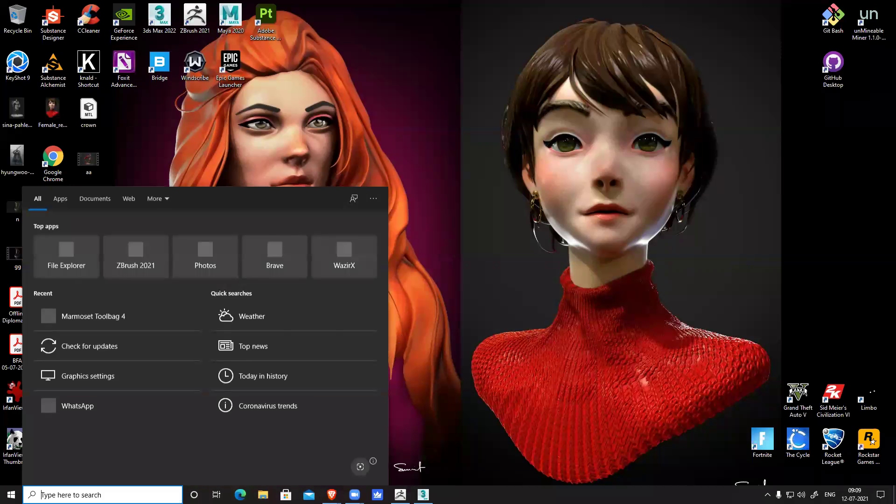
pyautogui.write('ph')
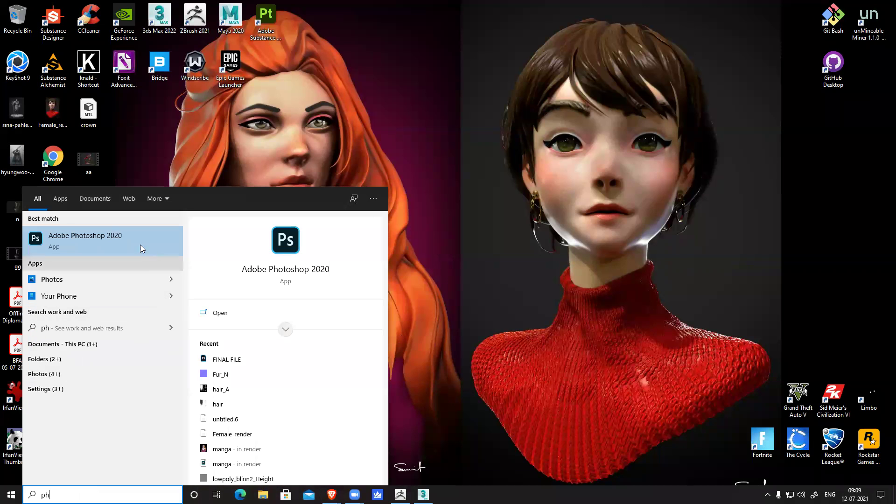
pyautogui.click(139, 244)
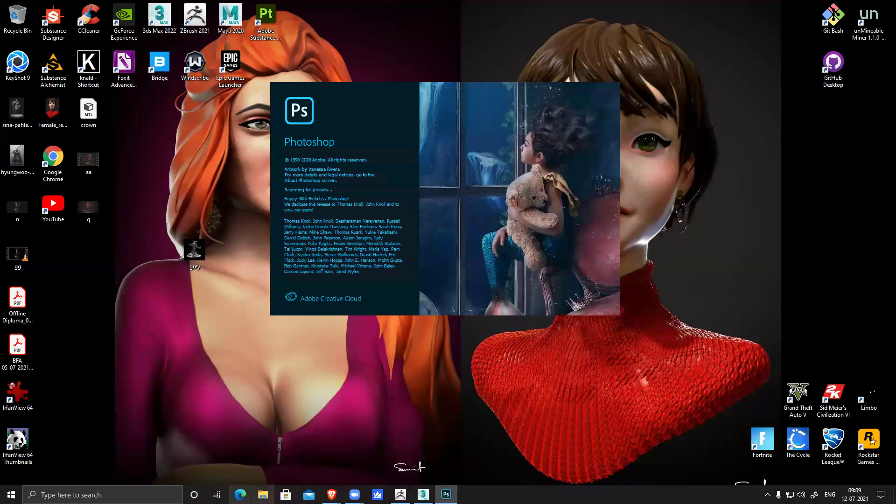
pyautogui.click(263, 494)
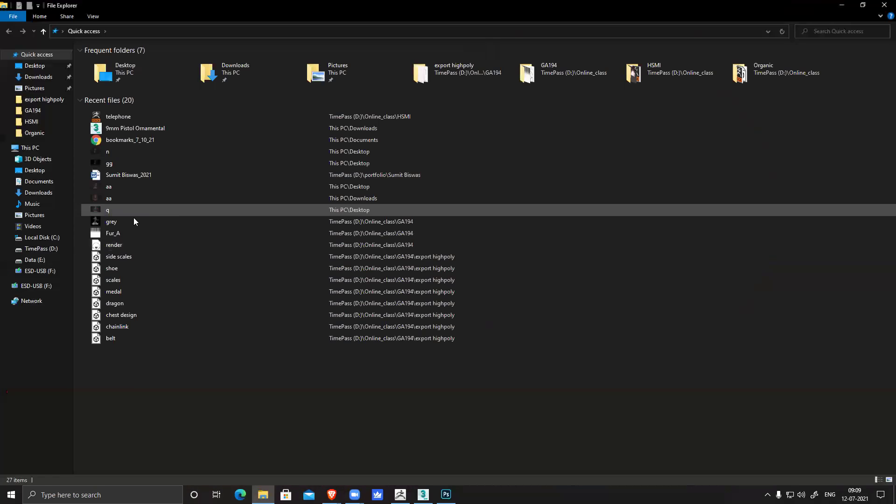
pyautogui.moveTo(130, 1); pyautogui.dragTo(0, 1)
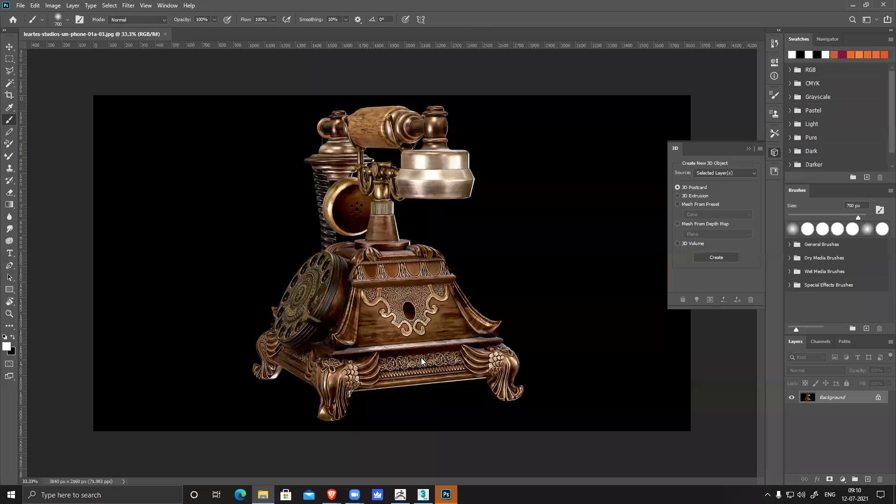
# - Outline one arched ornament panel on the telephone base's upper band with the Polygonal Lasso and copy it to a new layer
pyautogui.click(448, 376)
pyautogui.keyDown('ctrl'); pyautogui.click(434, 376); pyautogui.keyUp('ctrl')
pyautogui.keyDown('ctrl'); pyautogui.click(435, 376); pyautogui.keyUp('ctrl')
pyautogui.moveTo(357, 375); pyautogui.dragTo(404, 376)
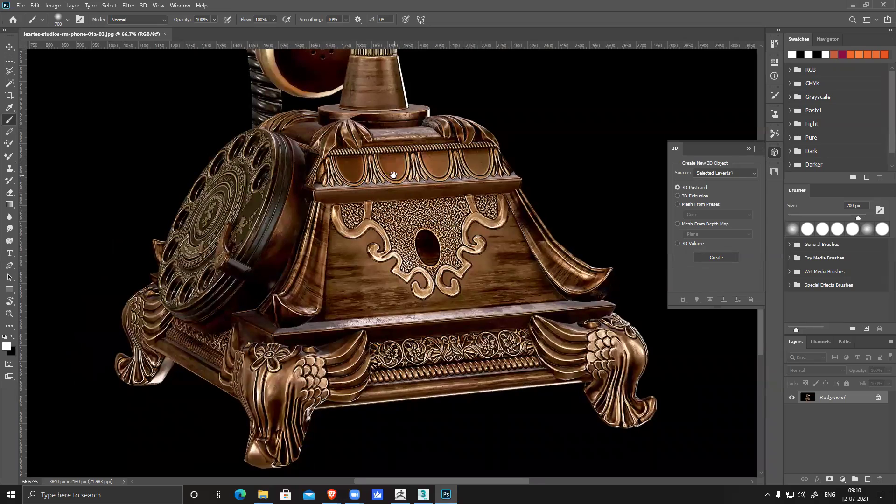
pyautogui.keyDown('ctrl'); pyautogui.click(376, 172); pyautogui.keyUp('ctrl')
pyautogui.keyDown('ctrl'); pyautogui.click(376, 171); pyautogui.keyUp('ctrl')
pyautogui.moveTo(379, 234); pyautogui.dragTo(377, 261)
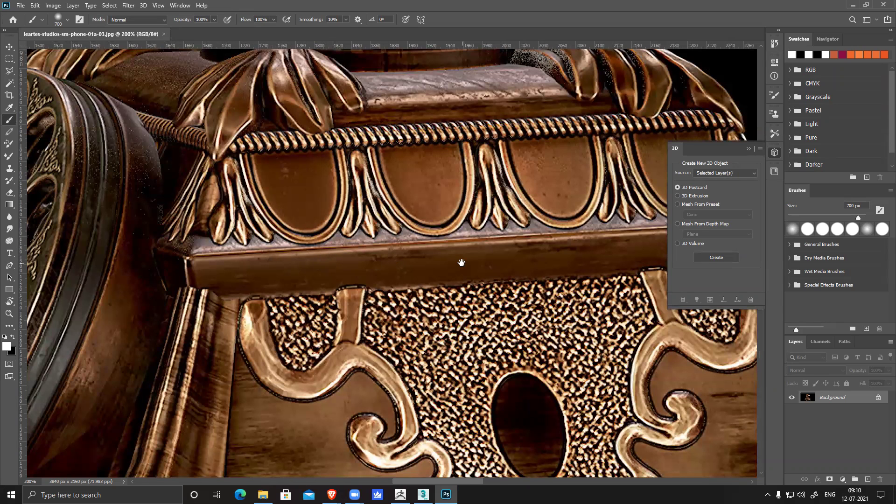
pyautogui.press('l')
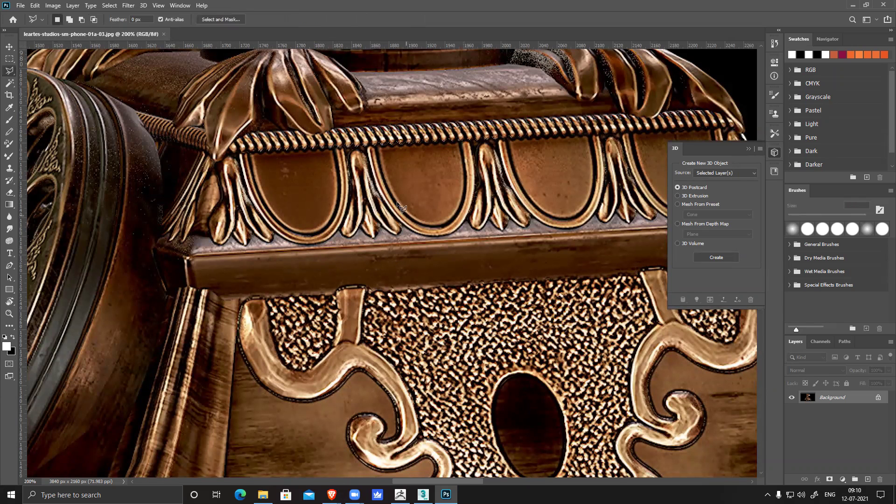
pyautogui.click(357, 148)
pyautogui.click(373, 242)
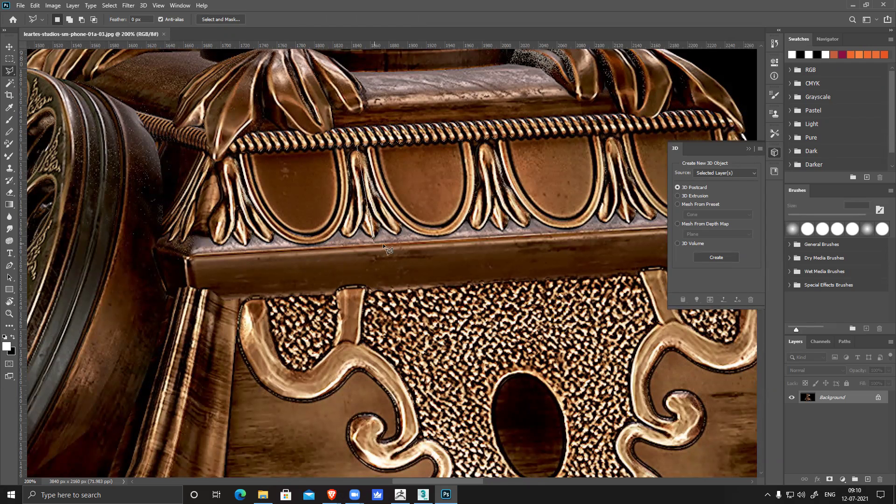
pyautogui.click(502, 234)
pyautogui.click(485, 141)
pyautogui.click(358, 146)
pyautogui.hotkey('ctrl', 'j')
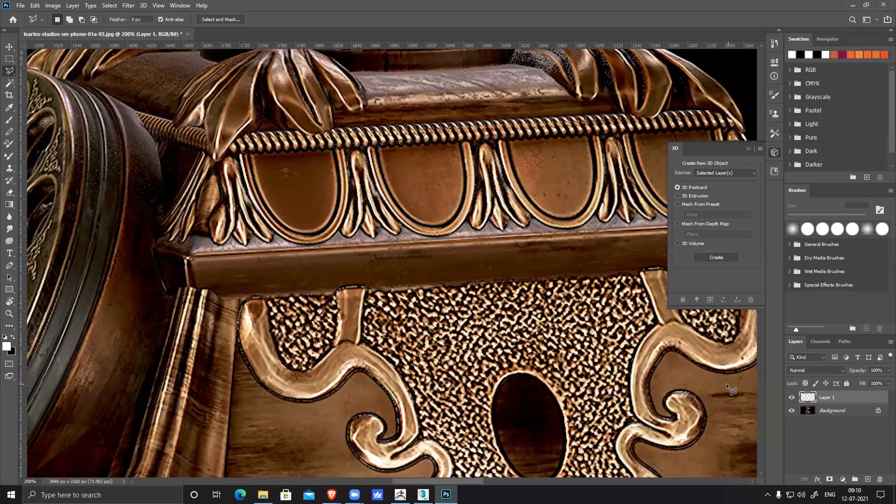
# - Hide the Background layer and skew the copied ornament panel horizontally by about -13.6° to straighten its sides
pyautogui.click(791, 411)
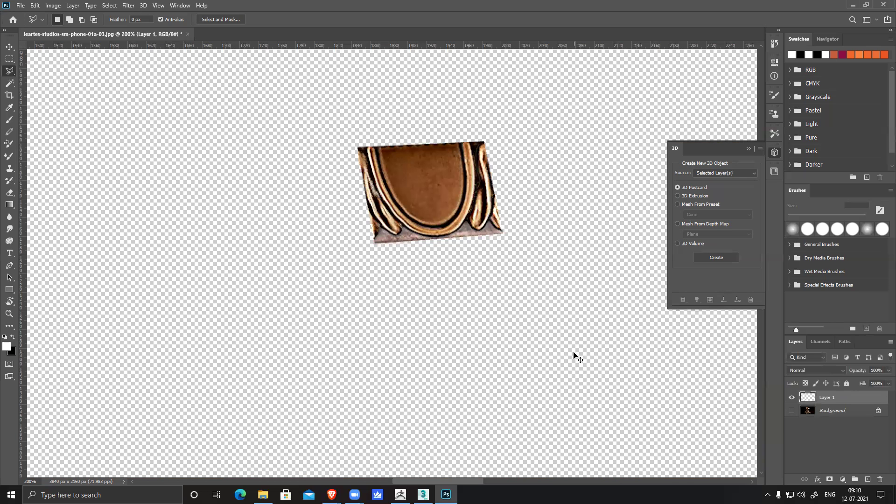
pyautogui.hotkey('ctrl', 't')
pyautogui.keyDown('ctrl'); pyautogui.moveTo(431, 141); pyautogui.dragTo(455, 140); pyautogui.keyUp('ctrl')
# - Add a horizontal guide along the ornament panel's top edge and vertical guides along both of its sides
pyautogui.moveTo(458, 47); pyautogui.dragTo(469, 149)
pyautogui.moveTo(23, 266); pyautogui.dragTo(377, 274)
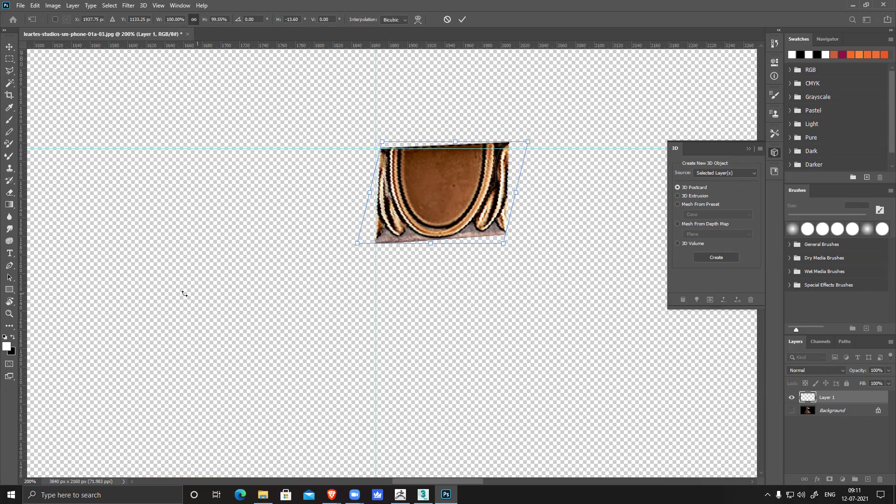
pyautogui.moveTo(22, 294); pyautogui.dragTo(507, 300)
# - Distort the panel's top corners to level its upper edge with the guide, apply the transform and show the Background layer again
pyautogui.moveTo(528, 144); pyautogui.dragTo(525, 148)
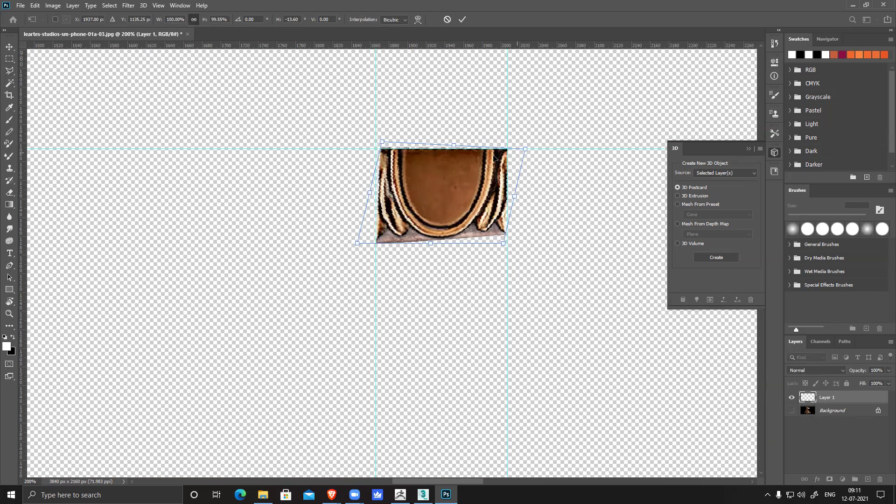
pyautogui.moveTo(380, 142); pyautogui.dragTo(381, 142)
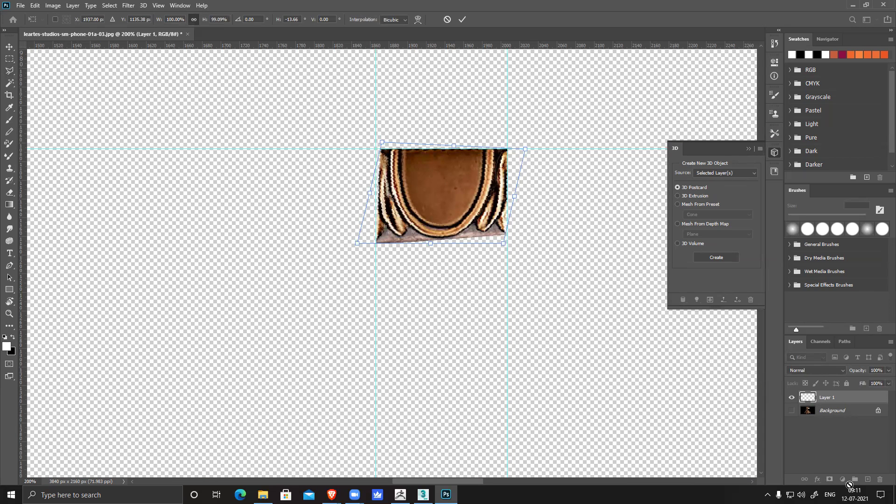
pyautogui.click(789, 410)
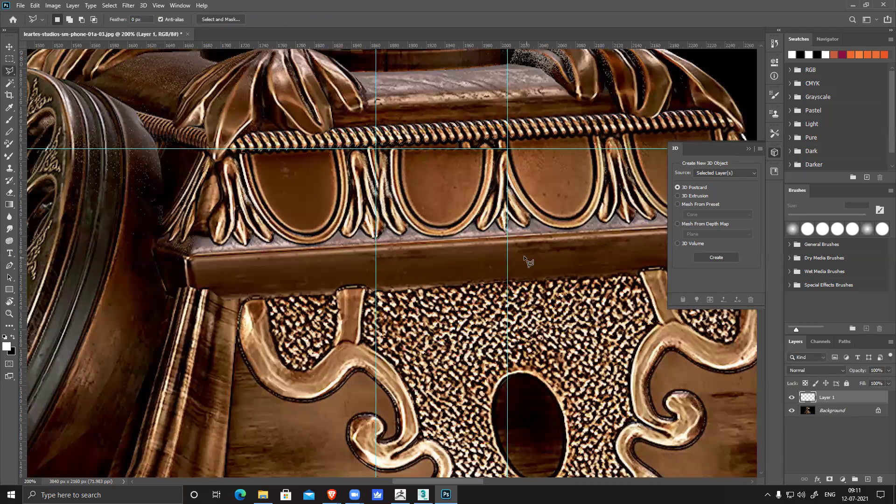
# - Add a horizontal guide along the ornament panel's bottom edge and distort the panel's lower-right corner slightly outward
pyautogui.moveTo(421, 43); pyautogui.dragTo(443, 238)
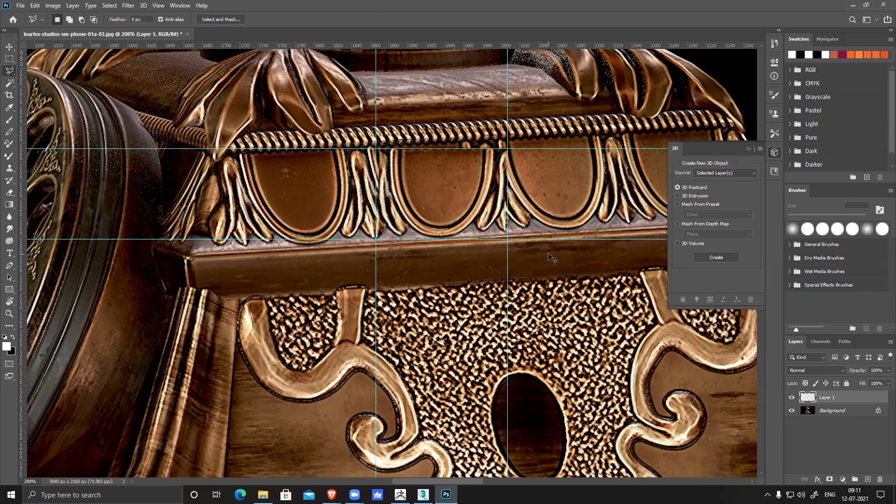
pyautogui.hotkey('ctrl', 't')
pyautogui.keyDown('ctrl'); pyautogui.moveTo(507, 243); pyautogui.dragTo(512, 249); pyautogui.keyUp('ctrl')
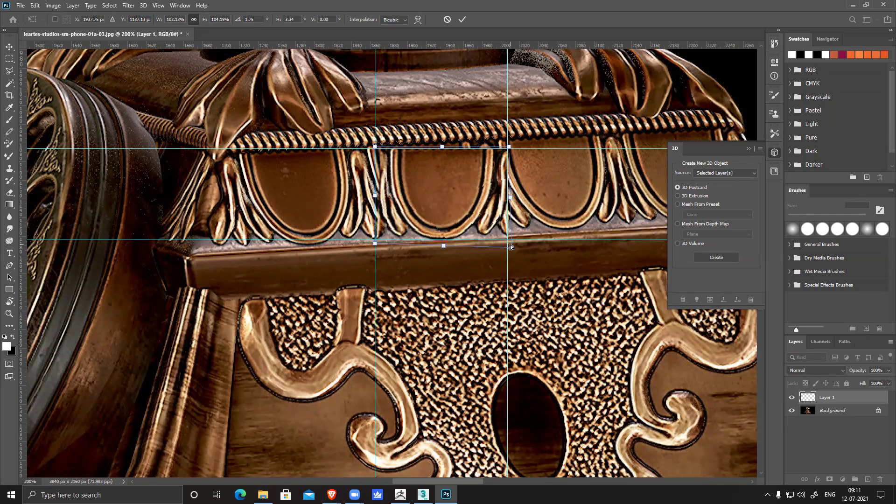
pyautogui.press('Return')
pyautogui.press('l')
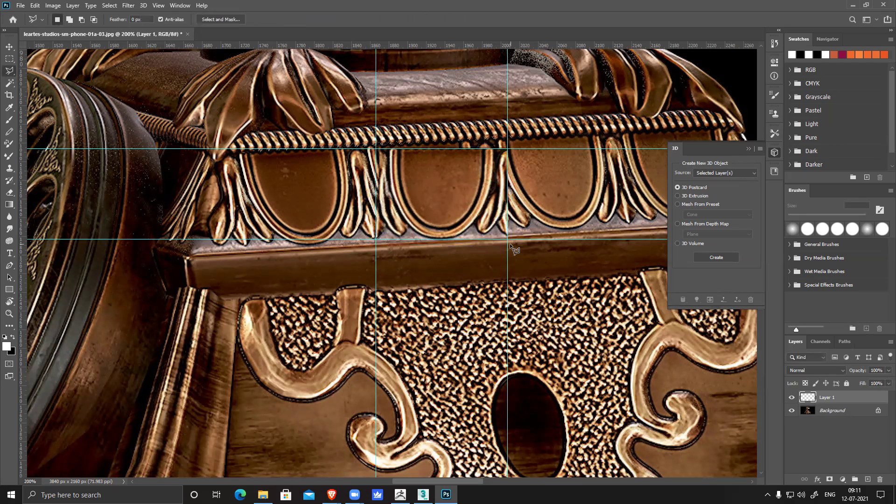
# - Hide the Background layer and trim the uneven strip of the ornament panel below the bottom guide
pyautogui.click(791, 410)
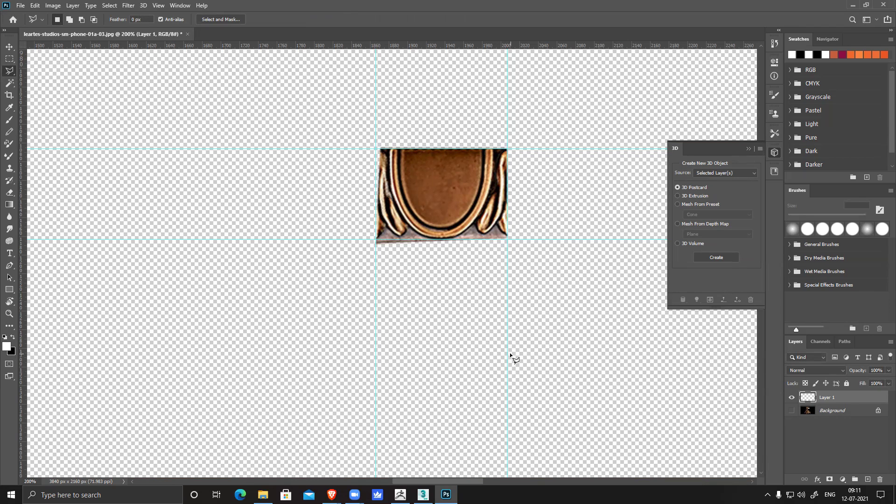
pyautogui.press('m')
pyautogui.moveTo(586, 300)
pyautogui.mouseDown()
pyautogui.moveTo(406, 256)
pyautogui.moveTo(306, 250)
pyautogui.moveTo(301, 239)
pyautogui.mouseUp()
pyautogui.click(463, 269)
pyautogui.moveTo(321, 118); pyautogui.dragTo(375, 309)
pyautogui.click(430, 213)
pyautogui.hotkey('ctrl', 't')
pyautogui.keyDown('alt'); pyautogui.scroll(2, 364, 130); pyautogui.keyUp('alt')
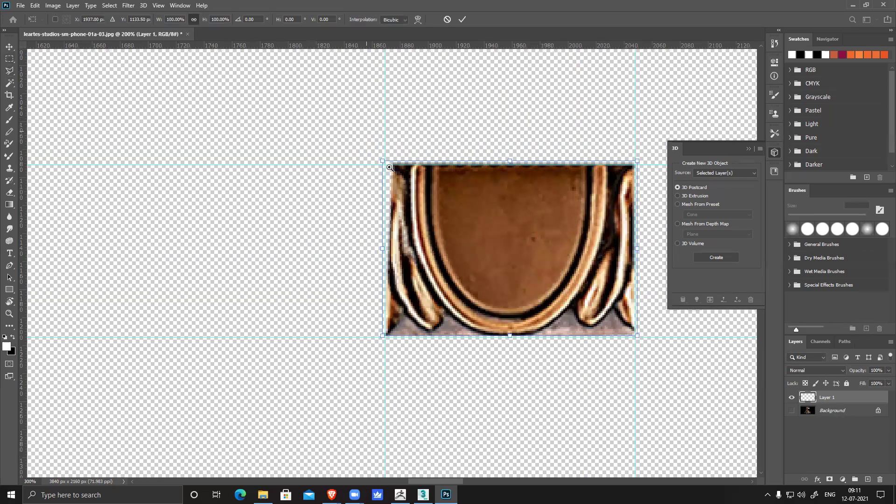
pyautogui.keyDown('ctrl'); pyautogui.moveTo(380, 163); pyautogui.dragTo(369, 164); pyautogui.keyUp('ctrl')
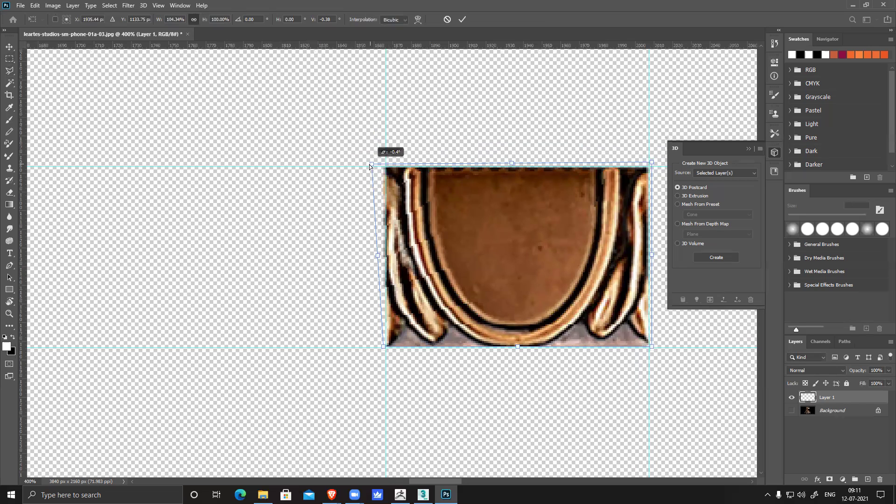
pyautogui.keyDown('ctrl'); pyautogui.moveTo(369, 164); pyautogui.dragTo(368, 164); pyautogui.keyUp('ctrl')
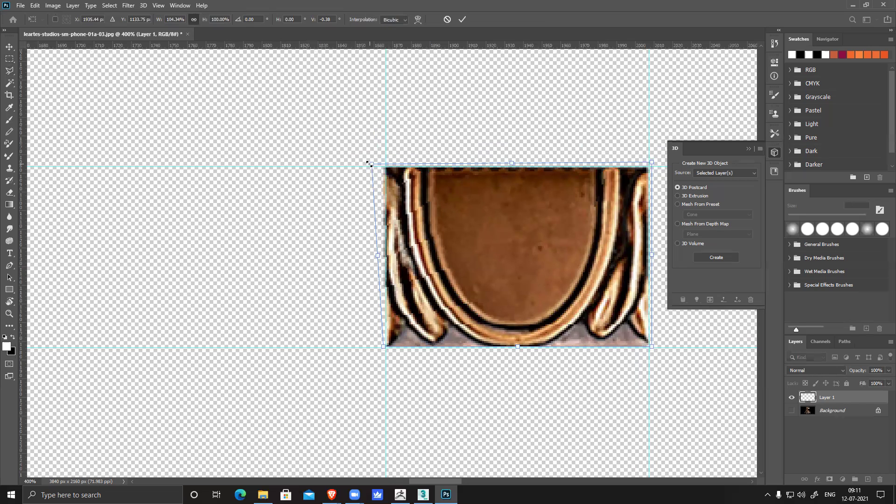
pyautogui.press('Escape')
# - Trim the ragged left and right edges of the ornament panel with rectangular selections and desaturate the panel
pyautogui.moveTo(335, 125); pyautogui.dragTo(382, 434)
pyautogui.press('Delete')
pyautogui.hotkey('ctrl', 'd')
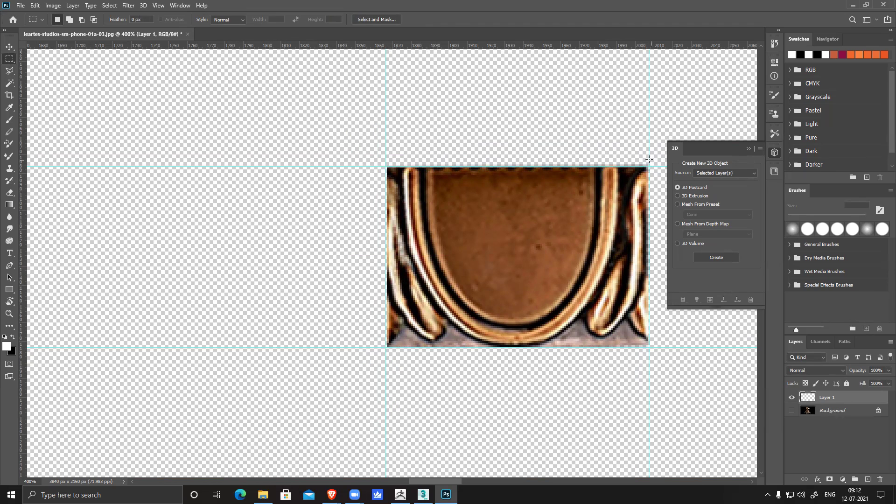
pyautogui.moveTo(664, 156); pyautogui.dragTo(646, 414)
pyautogui.press('Delete')
pyautogui.hotkey('ctrl', 'd')
pyautogui.hotkey('ctrl', 'shift', 'u')
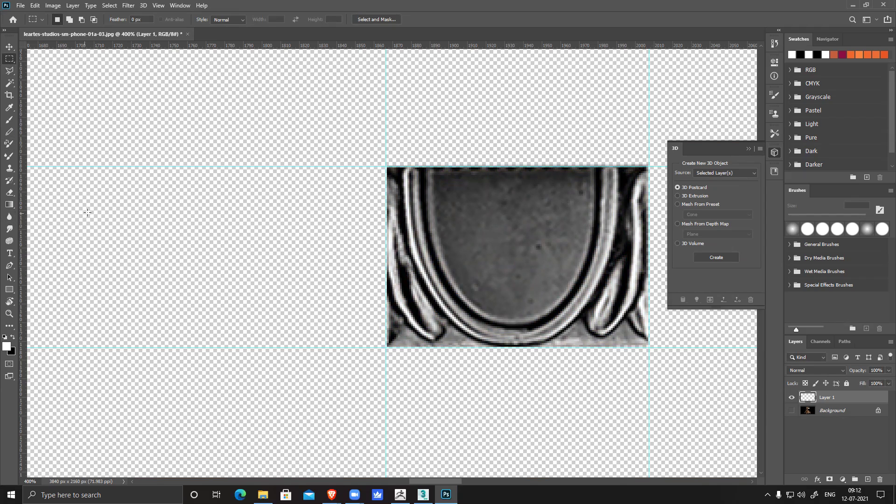
# - Draw a closed white Pen shape about 47 by 87 px over the arched recess's left half, with Rubber Band enabled
pyautogui.press('p')
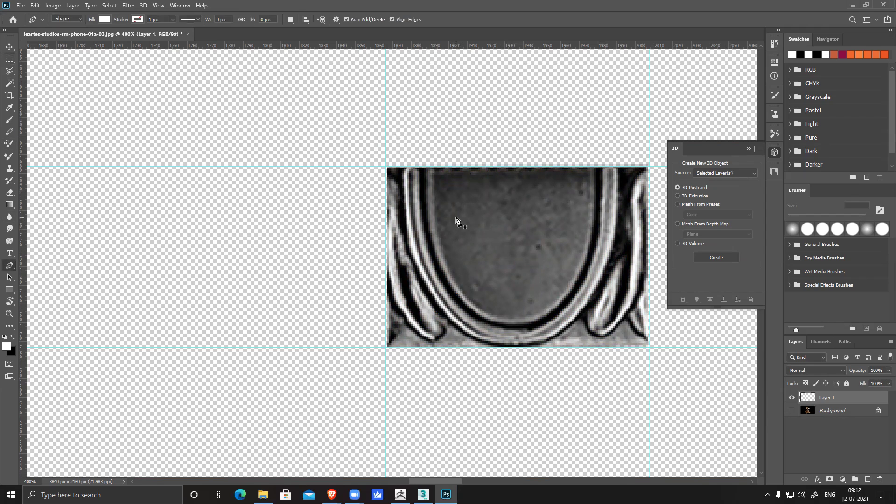
pyautogui.click(422, 167)
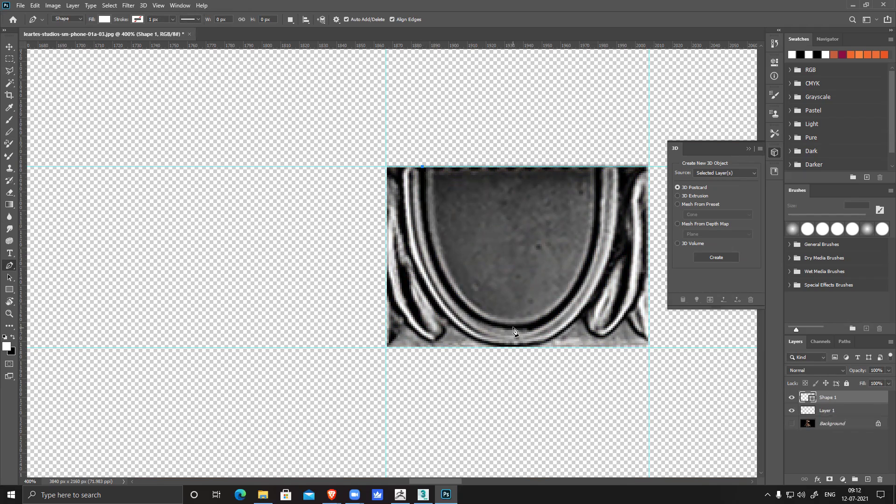
pyautogui.moveTo(510, 328); pyautogui.dragTo(607, 329)
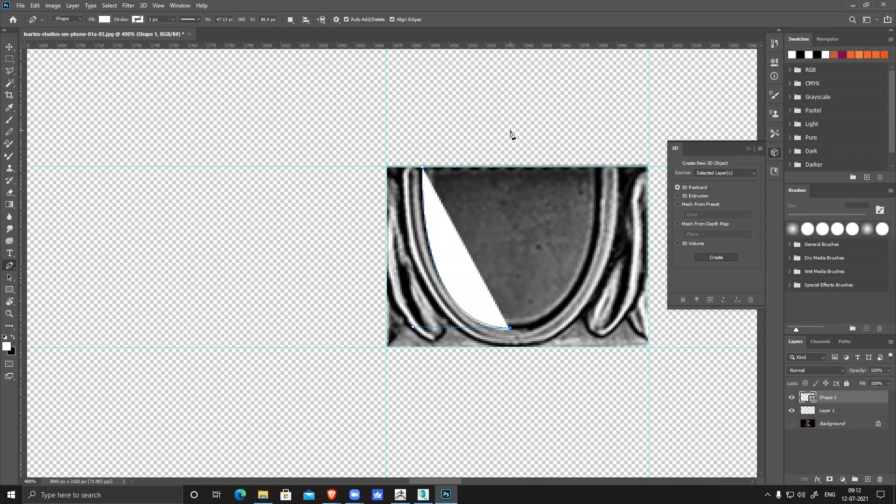
pyautogui.click(322, 20)
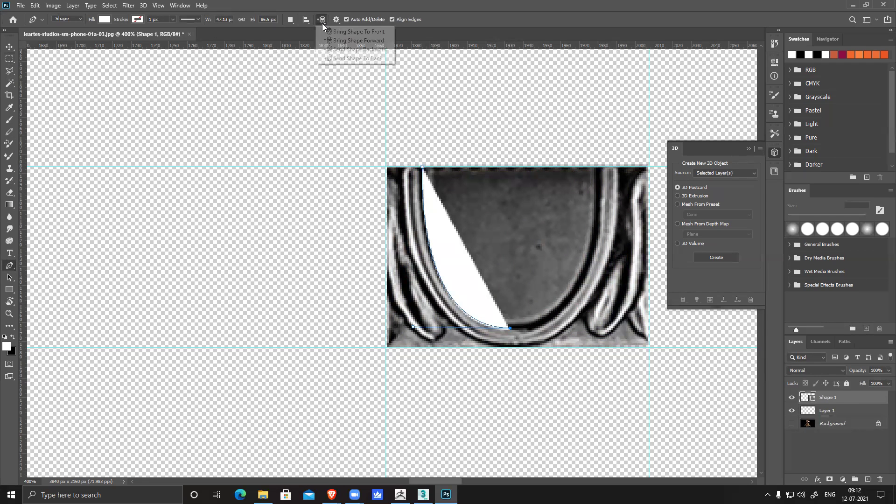
pyautogui.click(336, 20)
pyautogui.click(336, 19)
pyautogui.click(299, 67)
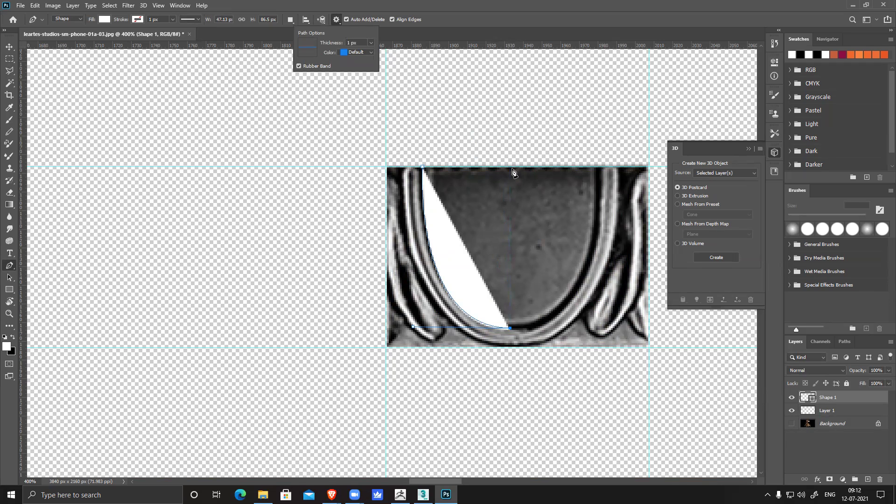
pyautogui.click(509, 166)
pyautogui.click(422, 167)
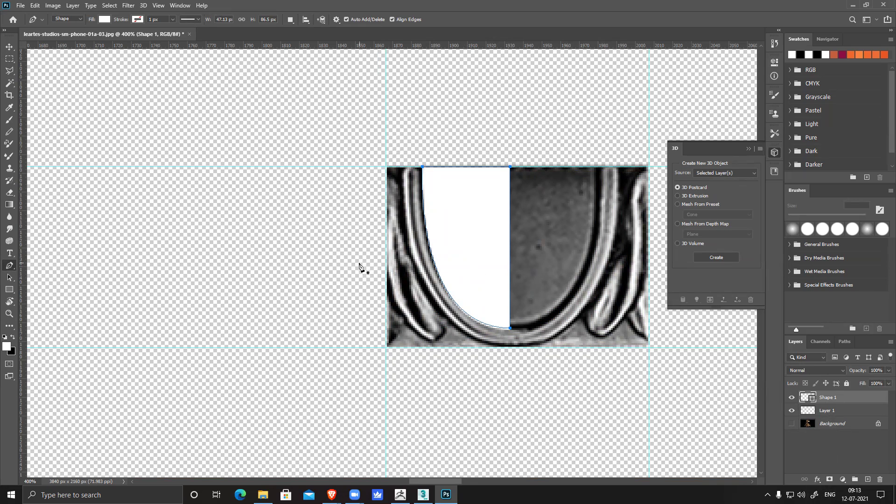
# - Start a second Pen shape tracing the outer edge of the arch's left rim from its top down to the bottom centre
pyautogui.click(405, 162)
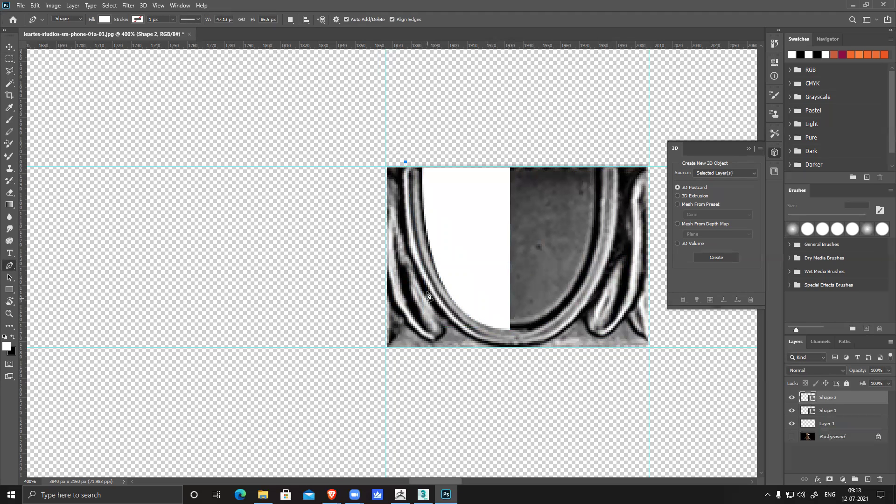
pyautogui.moveTo(423, 277); pyautogui.dragTo(453, 321)
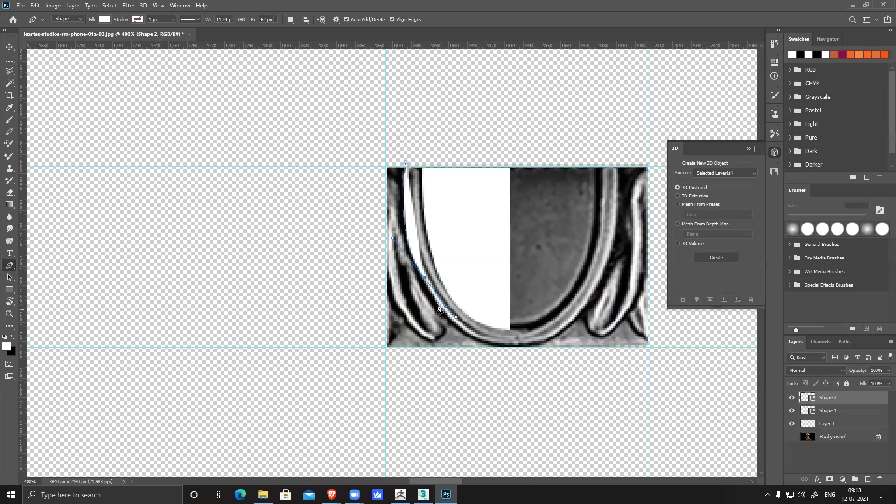
pyautogui.click(423, 278)
pyautogui.hotkey('ctrl', 'z')
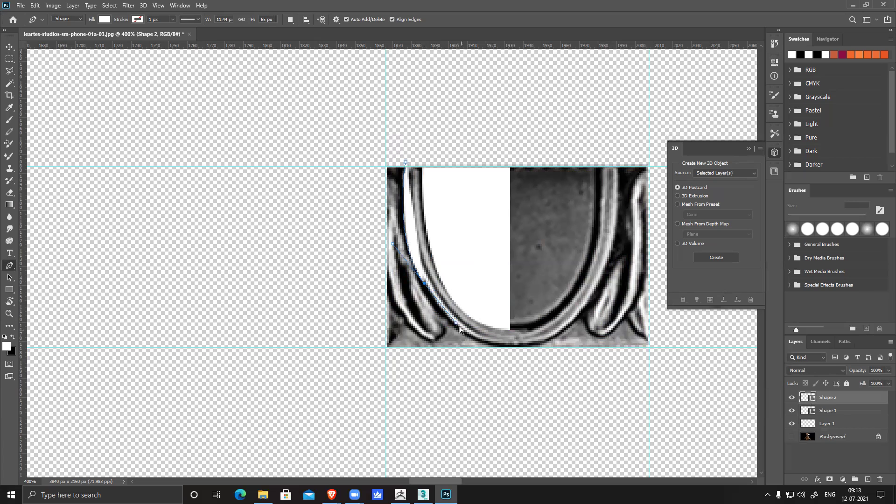
pyautogui.click(453, 331)
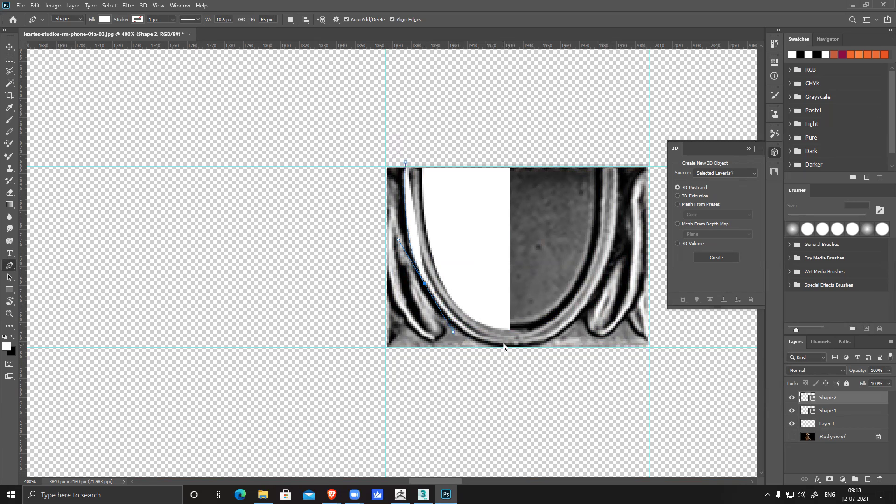
pyautogui.moveTo(508, 348); pyautogui.dragTo(539, 352)
pyautogui.keyDown('alt'); pyautogui.click(509, 348); pyautogui.keyUp('alt')
# - Trace the rim's inner edge back up and close the shape at about 56 by 101 px
pyautogui.click(508, 328)
pyautogui.moveTo(436, 276); pyautogui.dragTo(405, 220)
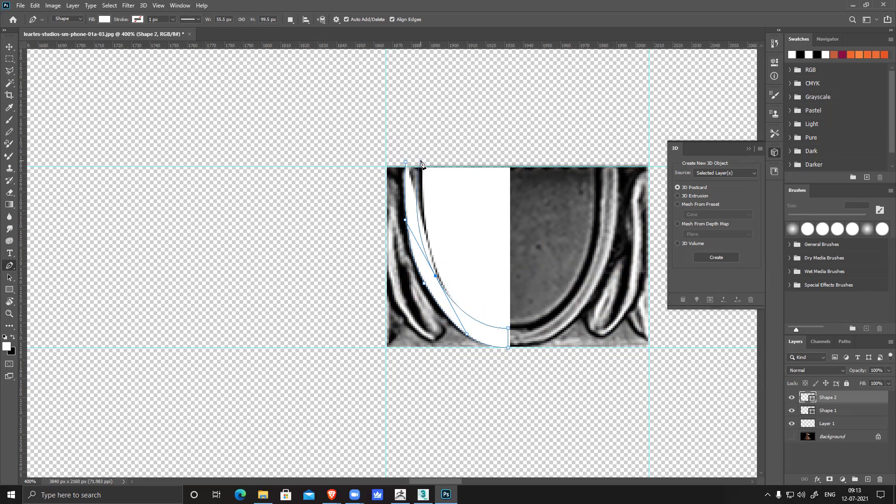
pyautogui.click(420, 161)
pyautogui.click(406, 161)
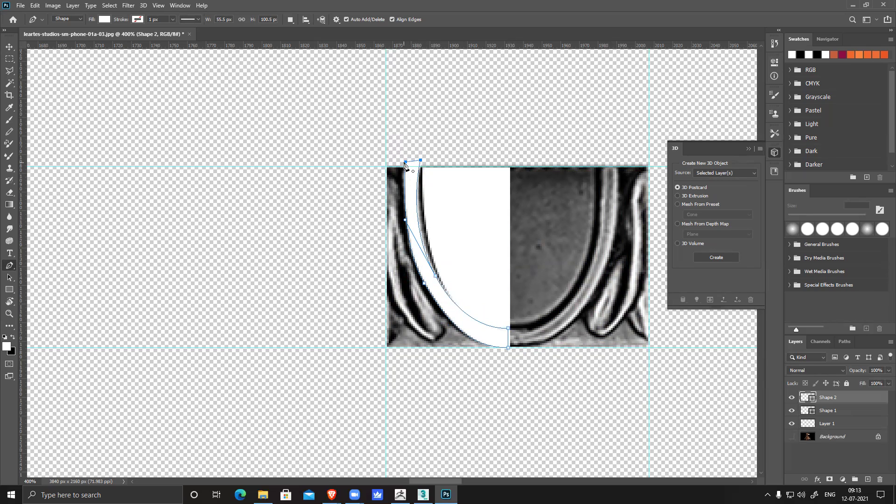
# - Refine the rim shape's inner curve with an added anchor, lower its bottom inner point and align its top ends with the guide
pyautogui.keyDown('alt'); pyautogui.scroll(1, 427, 247); pyautogui.keyUp('alt')
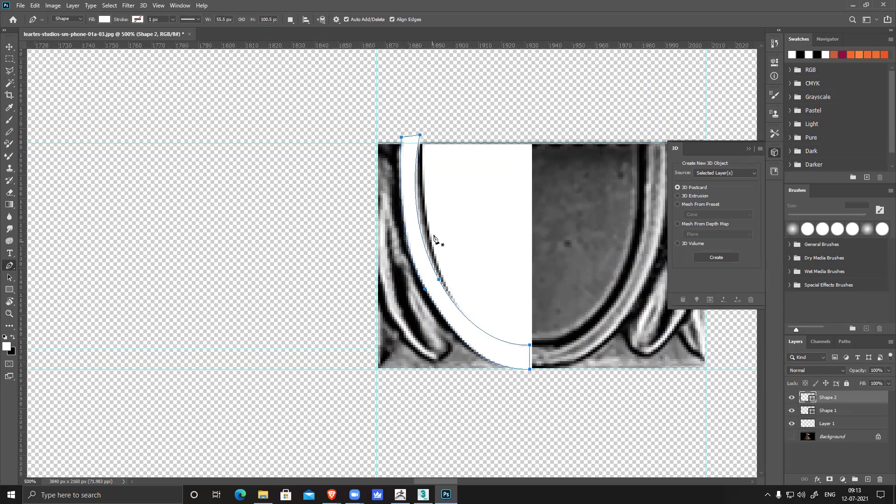
pyautogui.click(418, 216)
pyautogui.keyDown('ctrl'); pyautogui.moveTo(416, 207); pyautogui.dragTo(419, 207); pyautogui.keyUp('ctrl')
pyautogui.click(428, 254)
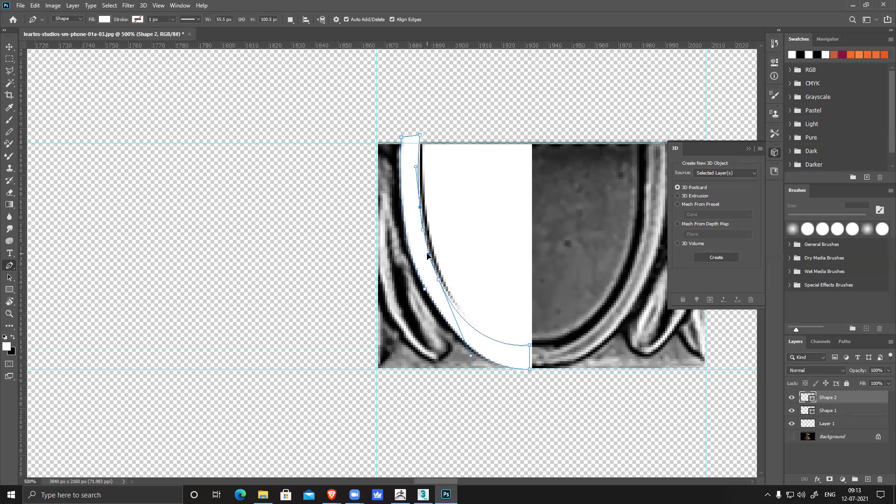
pyautogui.keyDown('ctrl'); pyautogui.moveTo(530, 346); pyautogui.dragTo(530, 350); pyautogui.keyUp('ctrl')
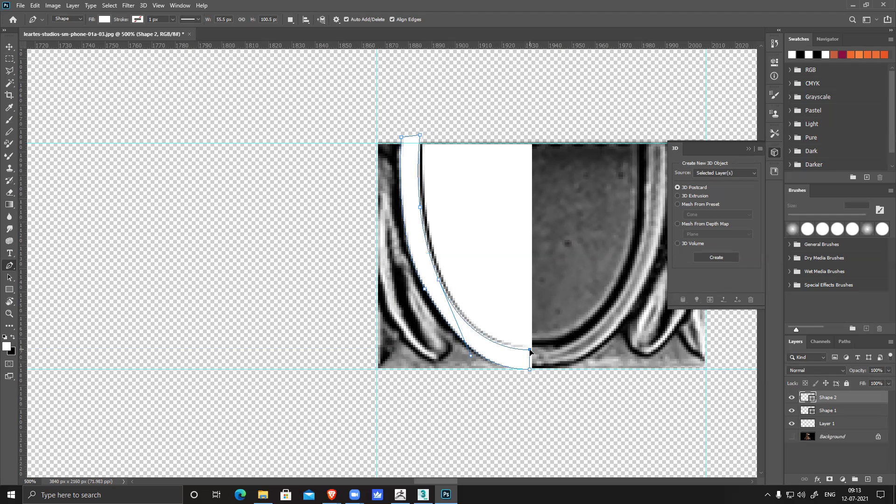
pyautogui.keyDown('ctrl'); pyautogui.click(529, 350); pyautogui.keyUp('ctrl')
pyautogui.keyDown('ctrl'); pyautogui.moveTo(420, 136); pyautogui.dragTo(400, 148); pyautogui.keyUp('ctrl')
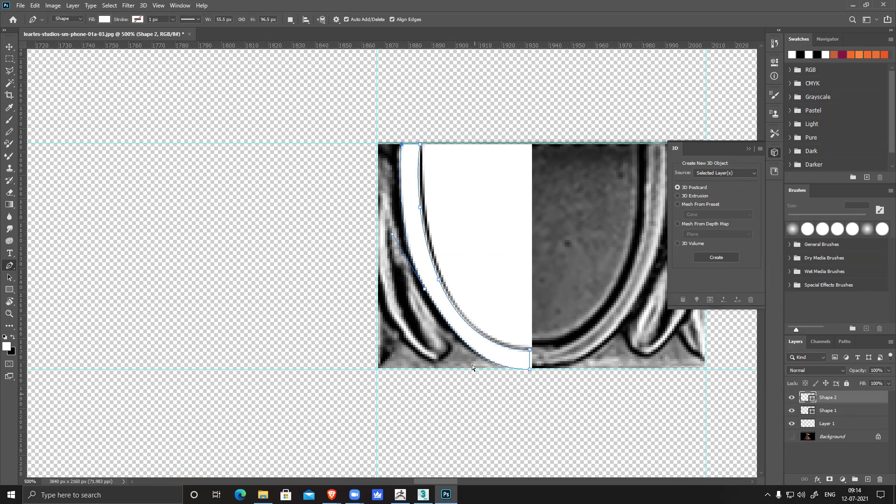
# - Add an anchor point on the rim shape's lower outer curve and shift it slightly down to follow the reference
pyautogui.keyDown('alt'); pyautogui.scroll(1, 452, 339); pyautogui.keyUp('alt')
pyautogui.click(448, 325)
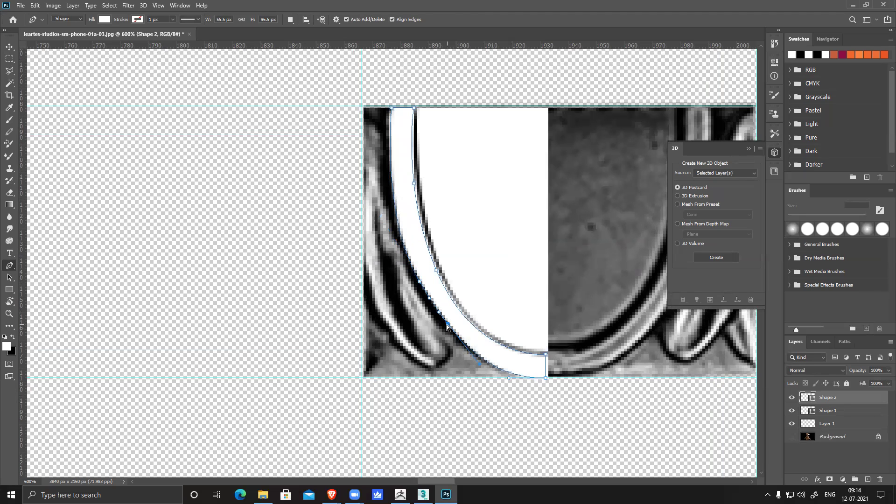
pyautogui.keyDown('ctrl'); pyautogui.moveTo(447, 326); pyautogui.dragTo(447, 331); pyautogui.keyUp('ctrl')
# - Try reshaping the rim's outer curve by adding, removing and moving anchor points, and undo these edits
pyautogui.click(395, 207)
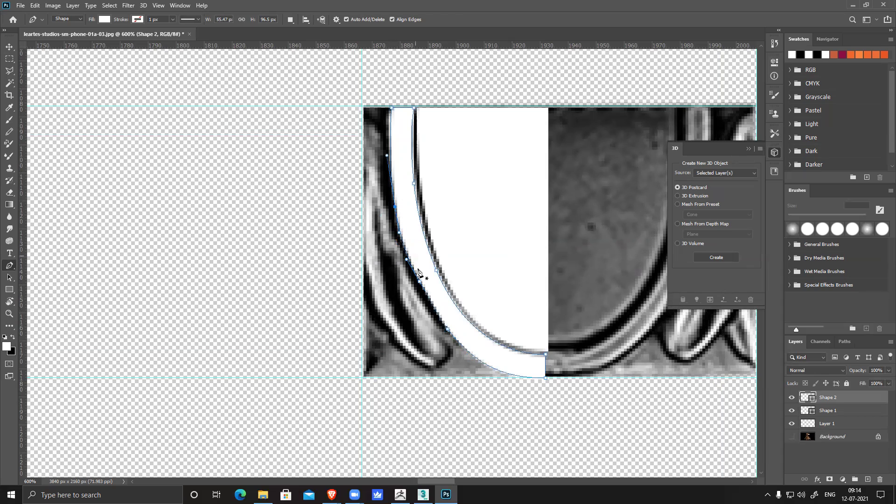
pyautogui.click(419, 281)
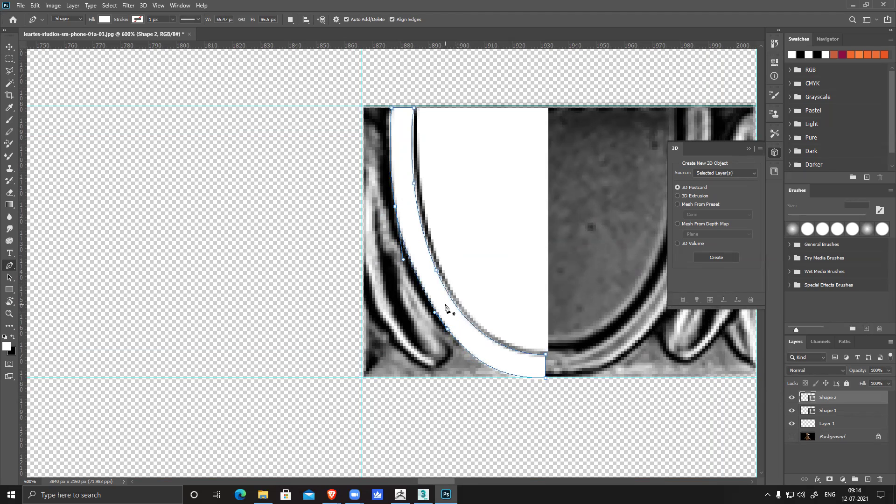
pyautogui.keyDown('ctrl'); pyautogui.moveTo(449, 330); pyautogui.dragTo(446, 330); pyautogui.keyUp('ctrl')
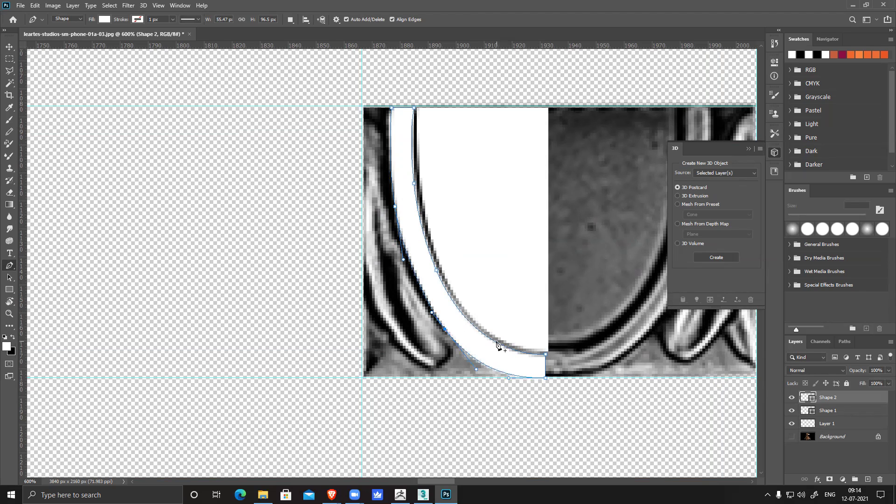
pyautogui.keyDown('ctrl'); pyautogui.click(557, 360); pyautogui.keyUp('ctrl')
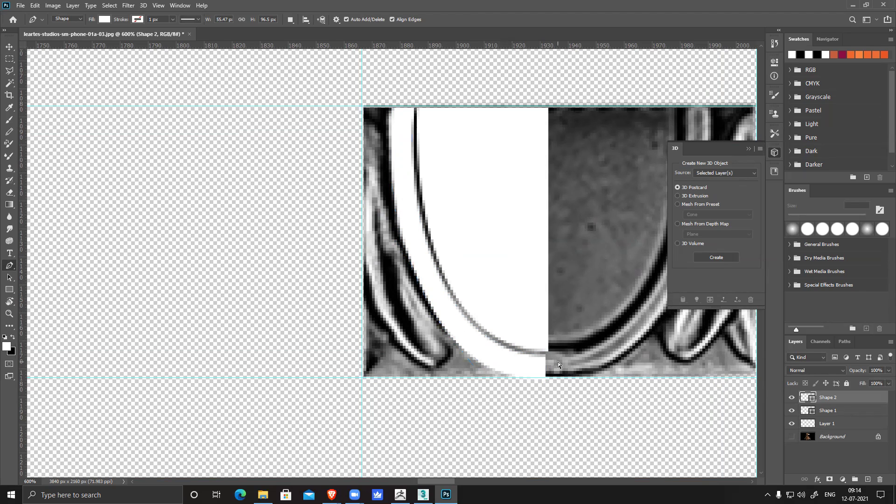
pyautogui.hotkey('ctrl', 'z')
pyautogui.hotkey('ctrl', 'z')
pyautogui.hotkey('ctrl', 'z')
pyautogui.hotkey('ctrl', 'z')
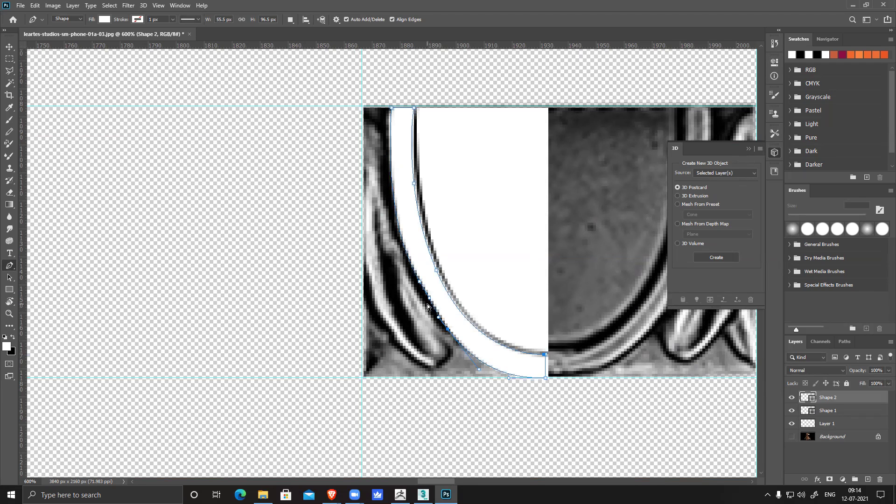
# - Add an anchor on the rim's upper outer curve, remove the old middle anchor and adjust the lower one for a smooth edge
pyautogui.click(395, 209)
pyautogui.click(428, 297)
pyautogui.click(419, 282)
pyautogui.keyDown('ctrl'); pyautogui.click(446, 329); pyautogui.keyUp('ctrl')
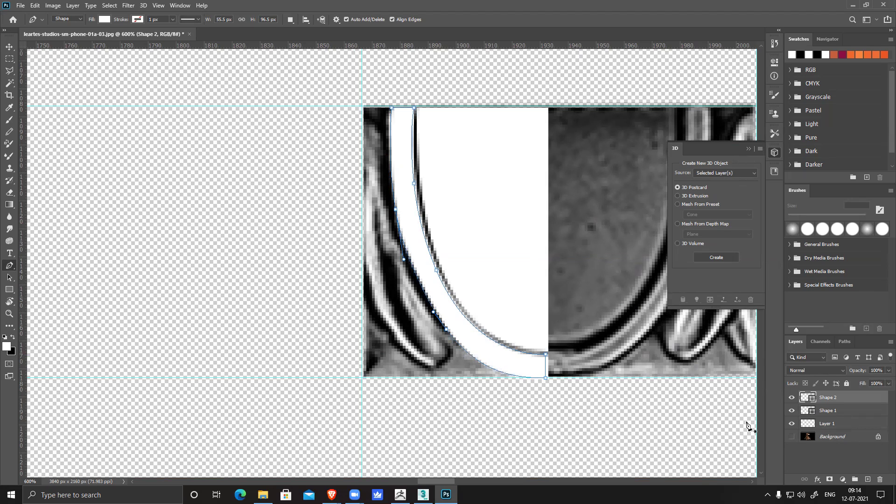
# - Start a new Pen shape on the left petal, tracing its rounded upper end and the edge facing the rim
pyautogui.click(363, 124)
pyautogui.moveTo(377, 133); pyautogui.dragTo(381, 153)
pyautogui.click(383, 202)
pyautogui.click(397, 245)
pyautogui.click(412, 288)
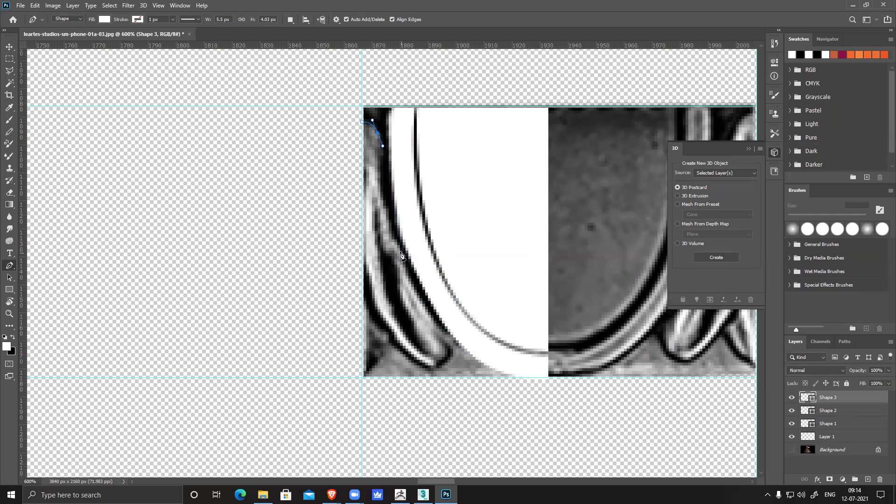
pyautogui.click(421, 304)
# - Trace the petal's rounded lower tip and outer curve, and close the shape along the panel's left guide
pyautogui.click(448, 356)
pyautogui.click(438, 368)
pyautogui.click(423, 373)
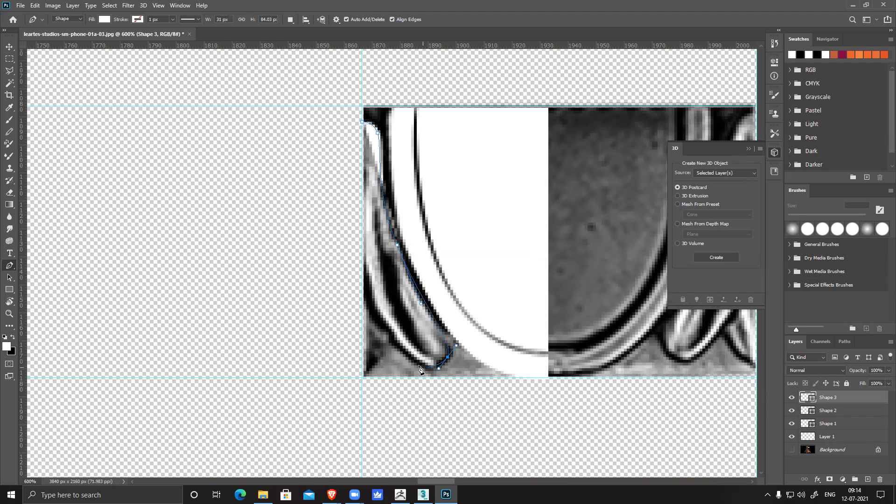
pyautogui.click(411, 357)
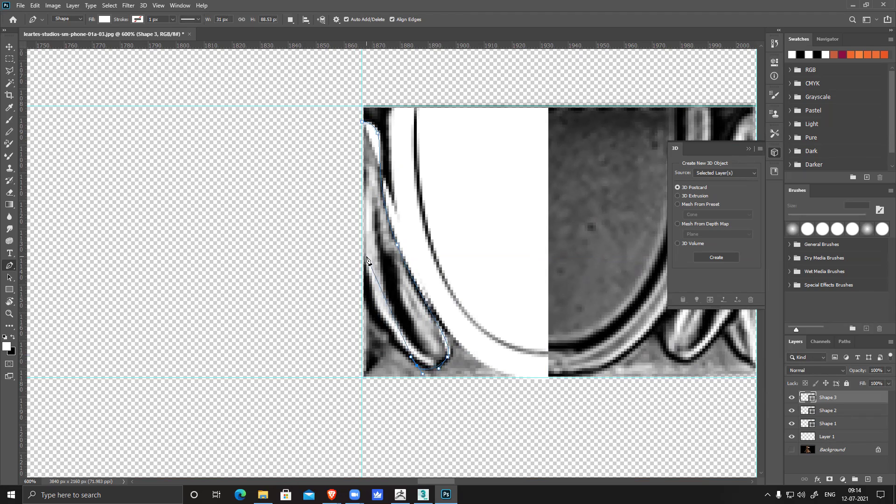
pyautogui.moveTo(362, 255); pyautogui.dragTo(362, 188)
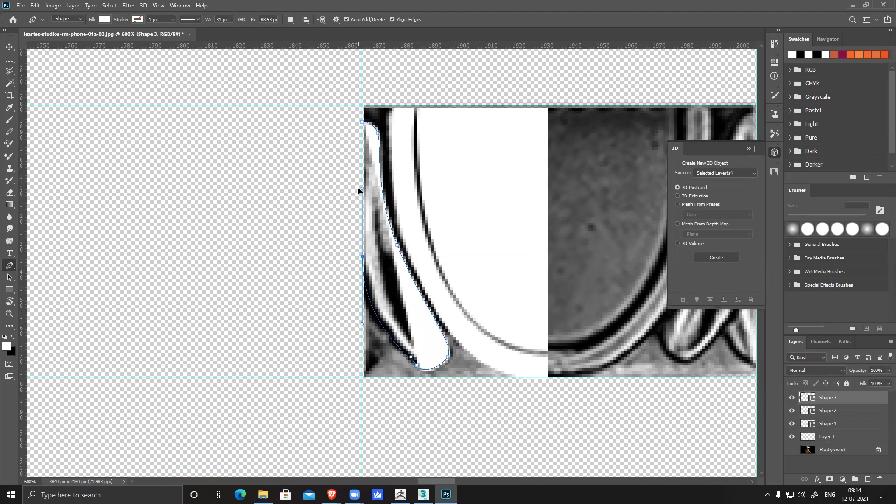
pyautogui.click(363, 123)
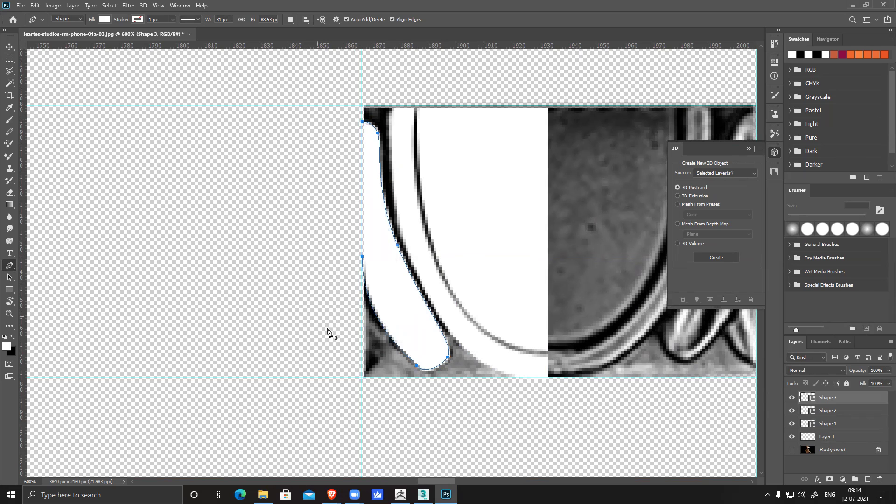
# - Draw a small white Pen shape in the panel's lower-left corner beside the petal and place its layer beneath Shape 3
pyautogui.moveTo(493, 204); pyautogui.dragTo(431, 172)
pyautogui.moveTo(518, 290); pyautogui.dragTo(428, 289)
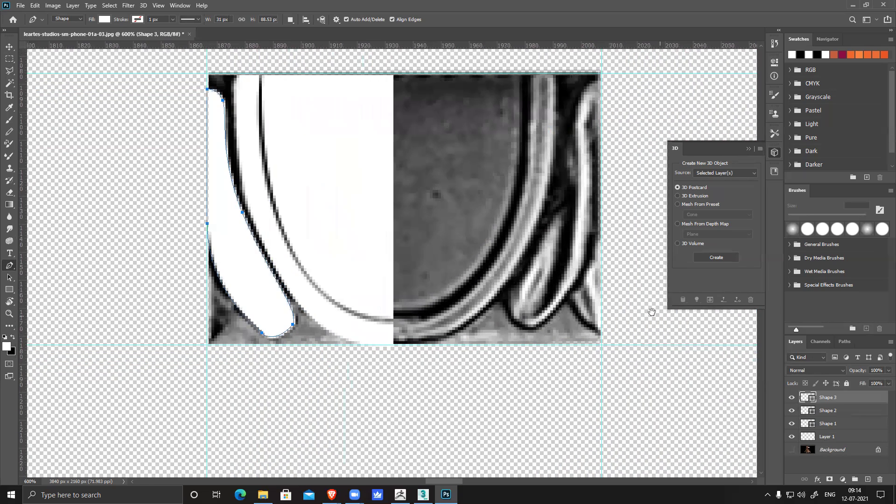
pyautogui.moveTo(382, 323); pyautogui.dragTo(564, 308)
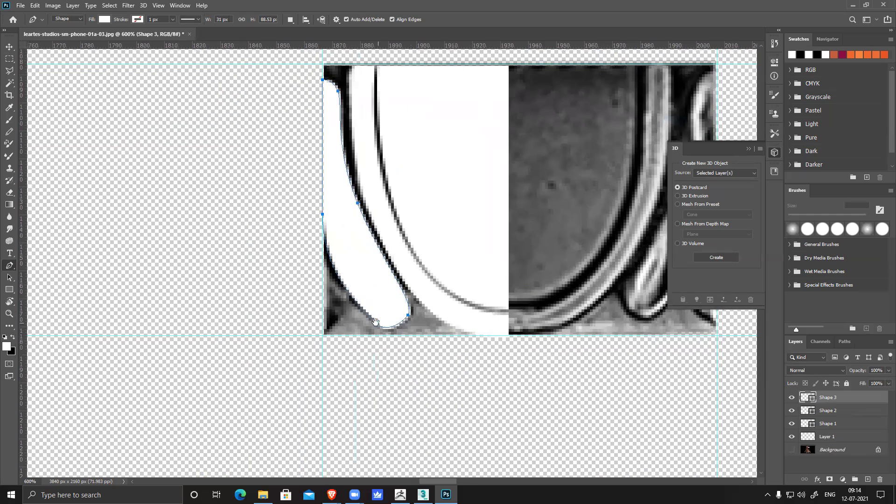
pyautogui.click(354, 296)
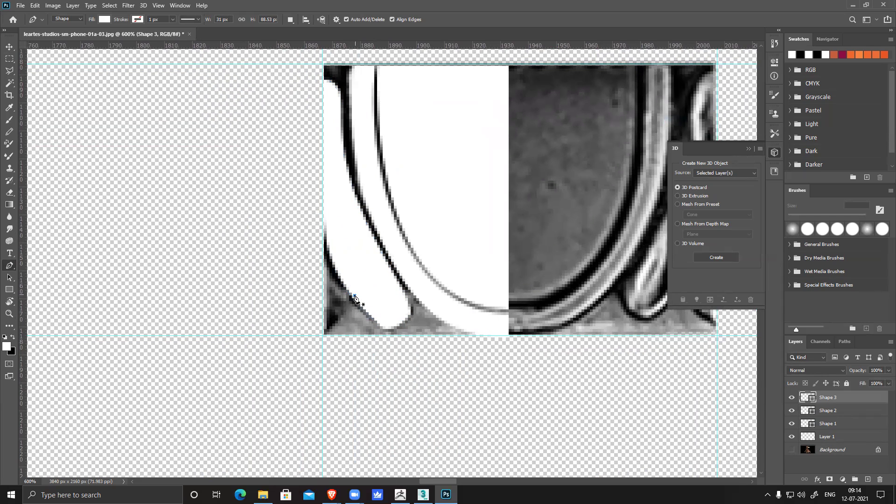
pyautogui.click(323, 335)
pyautogui.moveTo(323, 336)
pyautogui.mouseDown()
pyautogui.moveTo(304, 344)
pyautogui.moveTo(331, 340)
pyautogui.moveTo(324, 336)
pyautogui.mouseUp()
pyautogui.click(322, 189)
pyautogui.keyDown('shift'); pyautogui.click(357, 265); pyautogui.keyUp('shift')
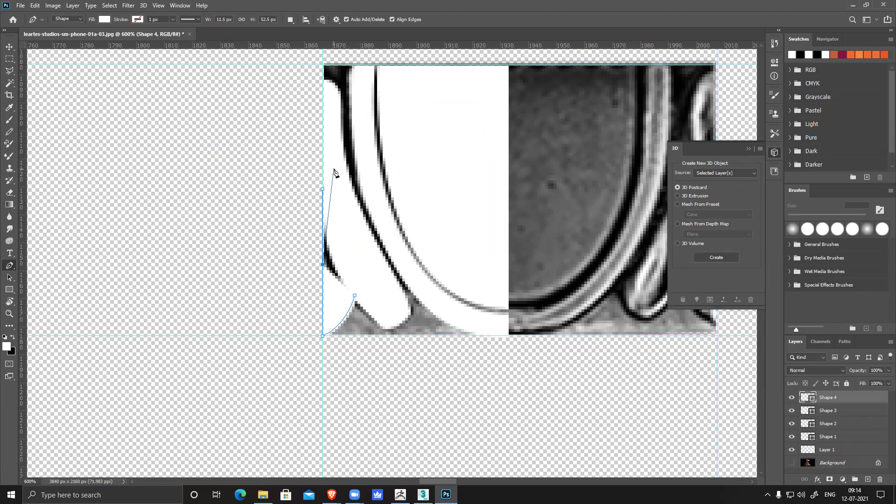
pyautogui.hotkey('ctrl', 'z')
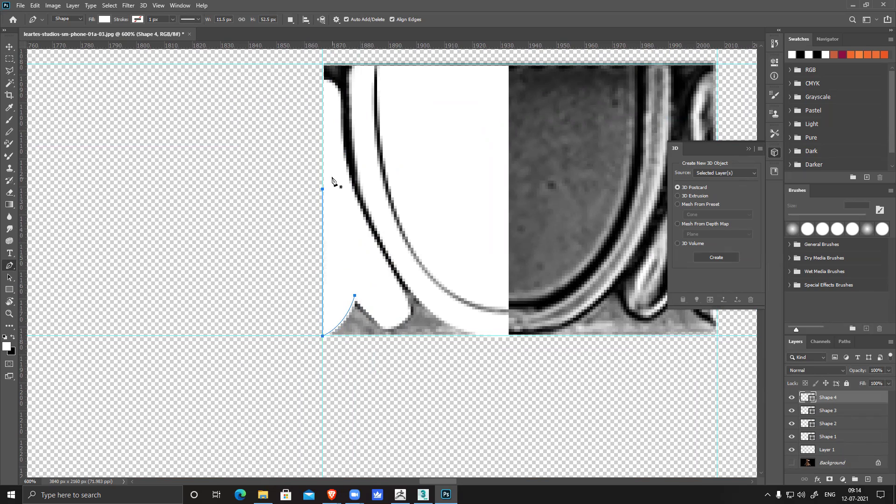
pyautogui.click(350, 256)
pyautogui.hotkey('ctrl', 'z')
pyautogui.click(323, 190)
pyautogui.moveTo(839, 400); pyautogui.dragTo(852, 427)
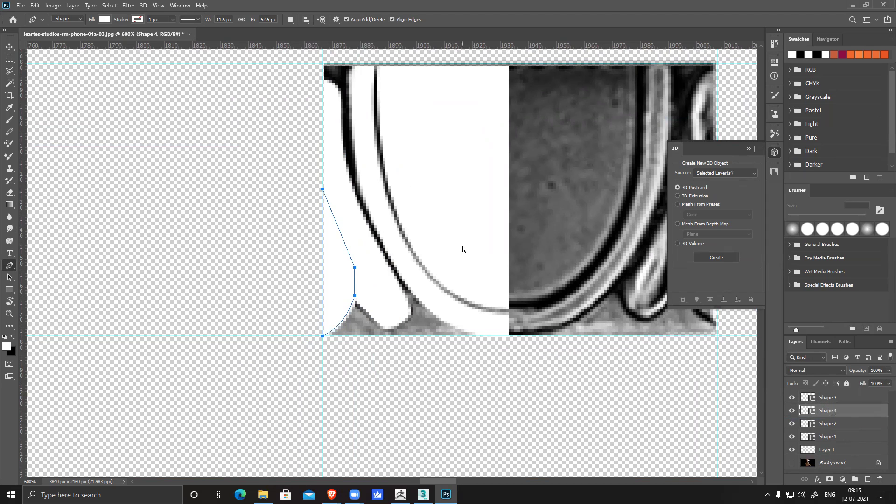
# - Duplicate the Shape 1 layer, which holds the left half of the central oval
pyautogui.hotkey('ctrl', '-')
pyautogui.click(8, 47)
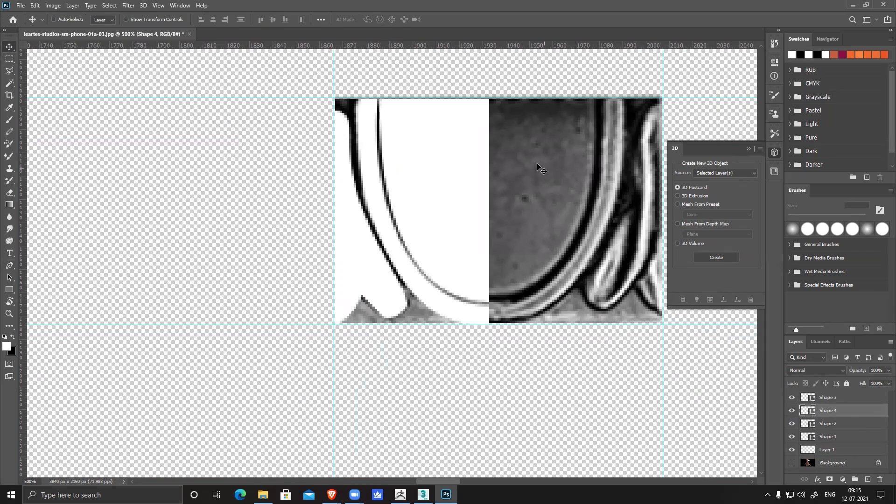
pyautogui.click(792, 449)
pyautogui.click(792, 450)
pyautogui.click(792, 436)
pyautogui.click(792, 437)
pyautogui.click(792, 436)
pyautogui.click(792, 437)
pyautogui.click(861, 439)
pyautogui.hotkey('ctrl', 'j')
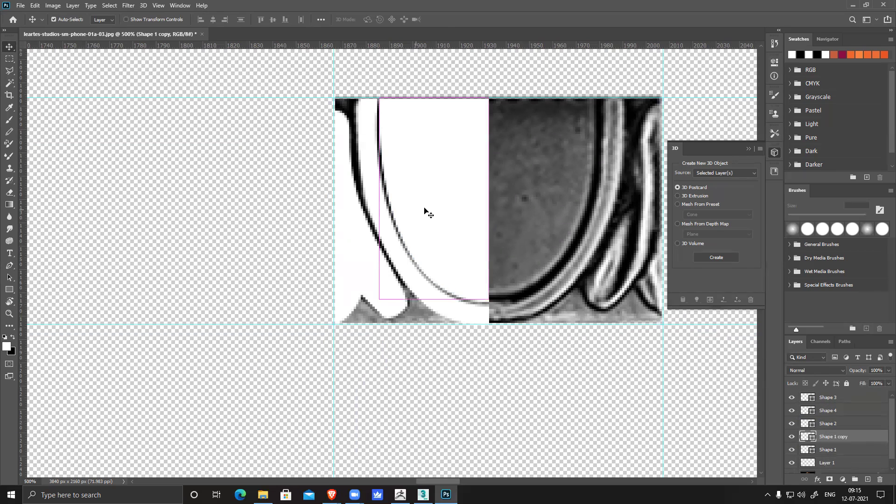
# - Flip the duplicated half oval horizontally and move it against the centre line to complete the right half
pyautogui.hotkey('ctrl', 't')
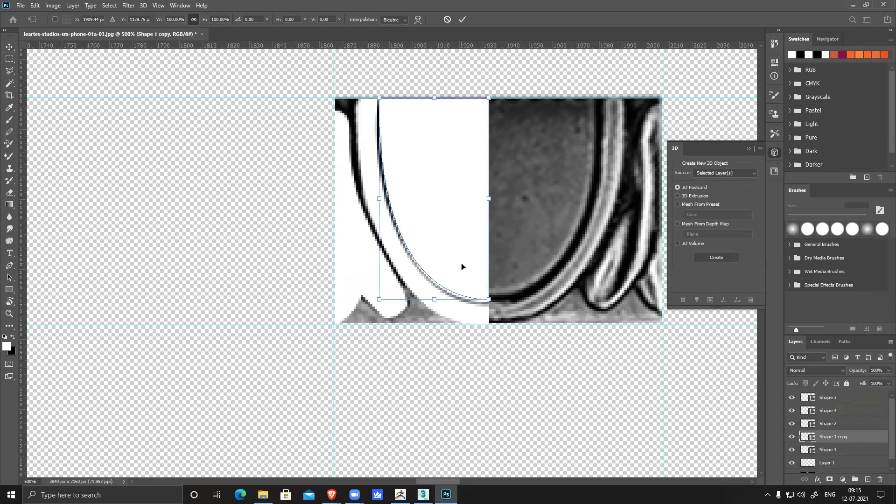
pyautogui.rightClick(446, 205)
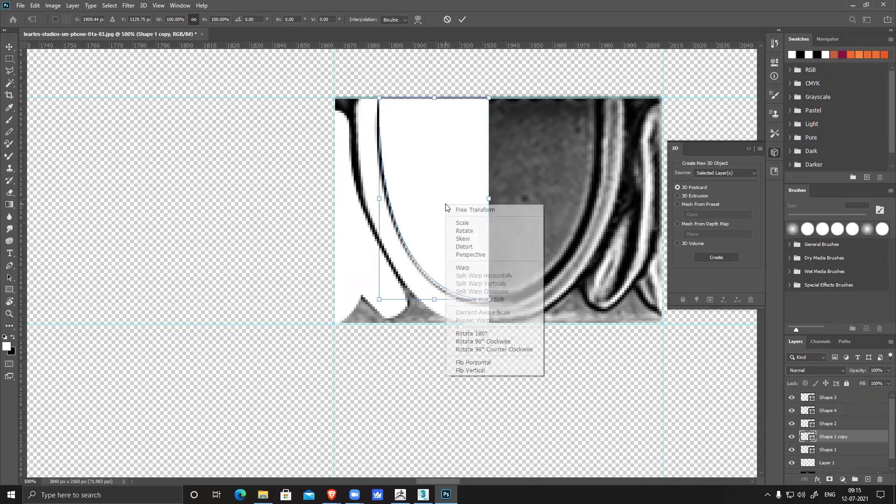
pyautogui.click(494, 363)
pyautogui.moveTo(412, 191); pyautogui.dragTo(521, 192)
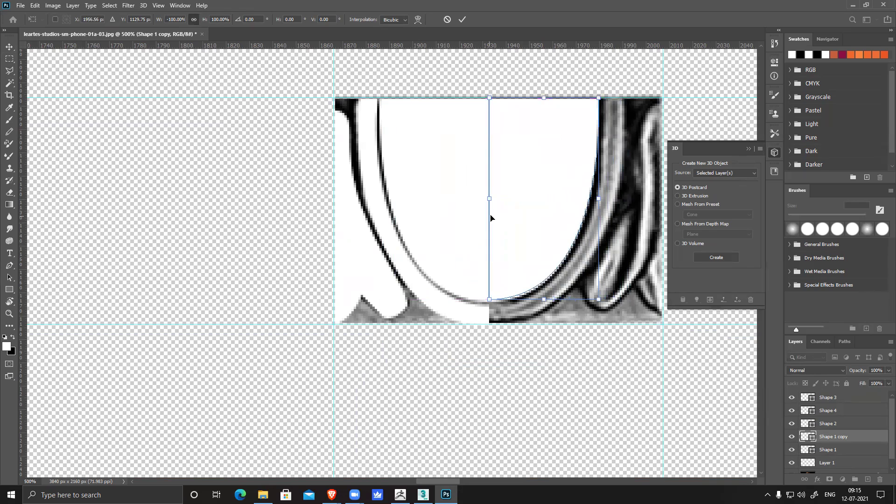
pyautogui.press('Left')
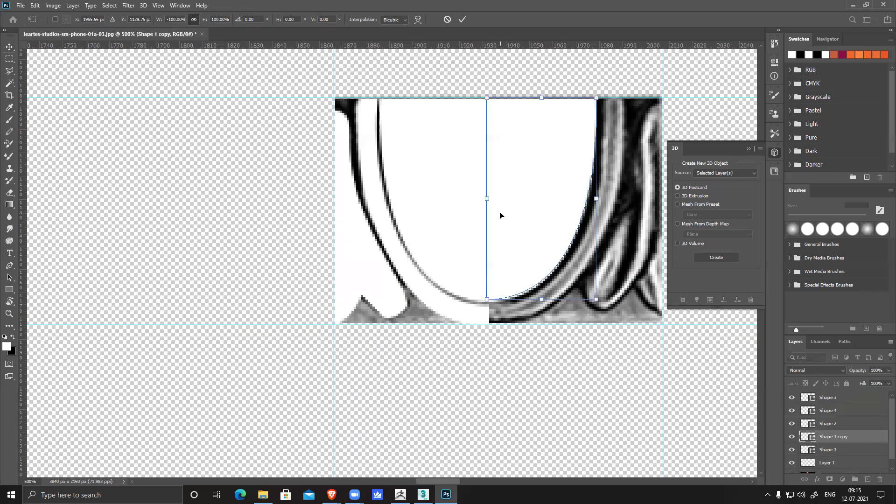
pyautogui.press('Right')
# - Merge Shape 1 and its mirrored copy into a single shape layer
pyautogui.keyDown('shift'); pyautogui.click(842, 449); pyautogui.keyUp('shift')
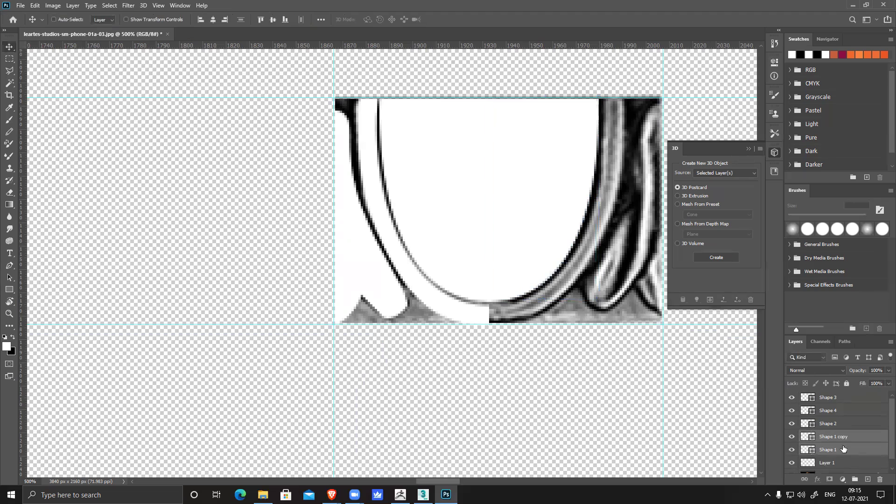
pyautogui.hotkey('ctrl', 'e')
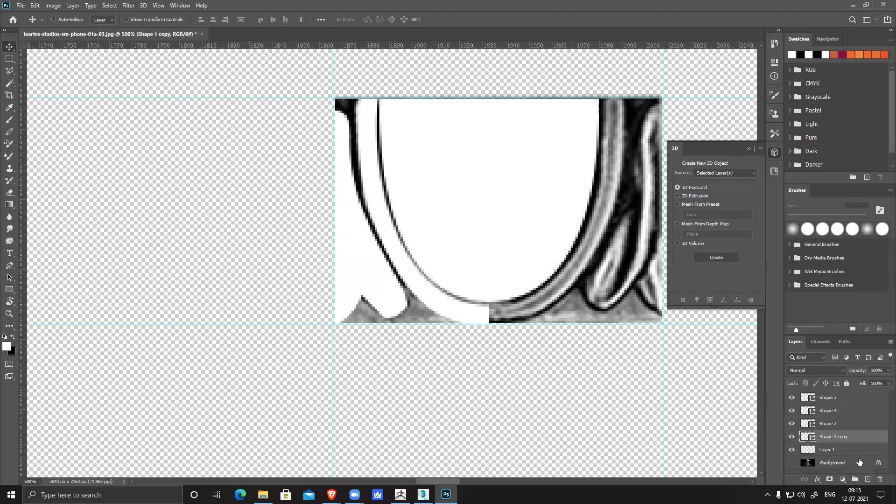
pyautogui.keyDown('ctrl'); pyautogui.click(808, 440); pyautogui.keyUp('ctrl')
pyautogui.hotkey('ctrl', 'd')
# - Add a black-filled layer beneath Layer 1 and hide the Layer 1 reference image
pyautogui.click(867, 479)
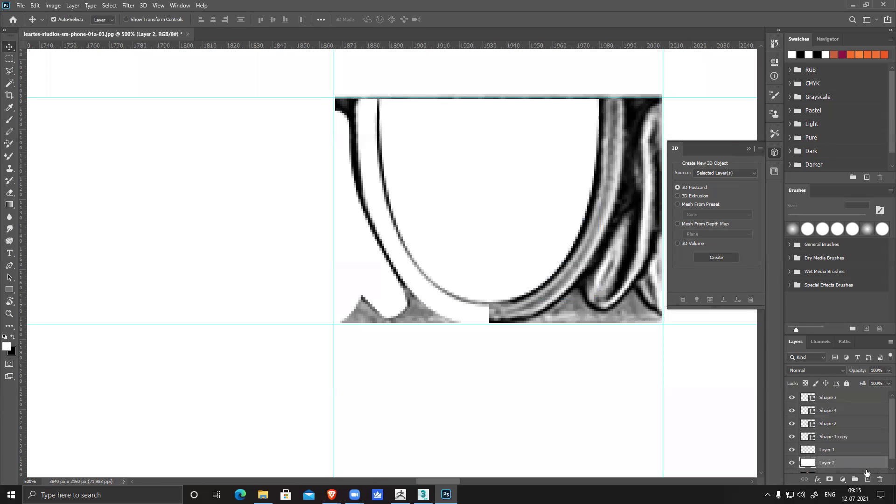
pyautogui.hotkey('ctrl', 'BackSpace')
pyautogui.scroll(-1, 814, 434)
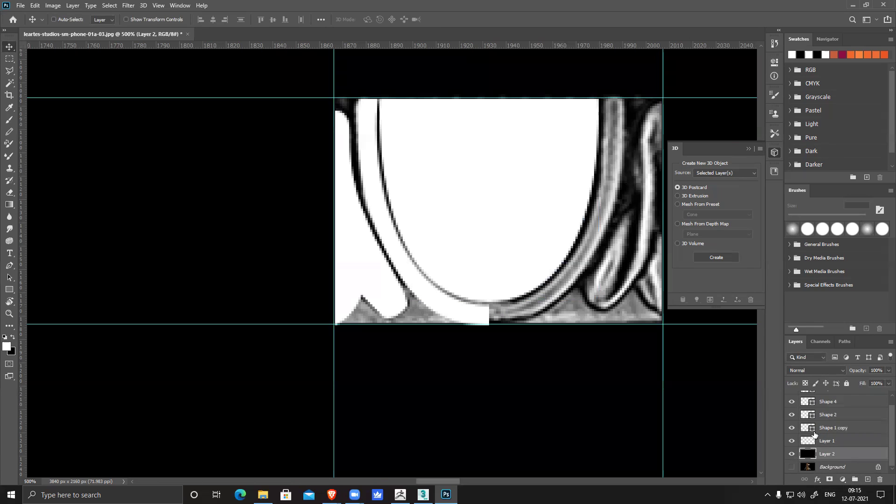
pyautogui.click(791, 441)
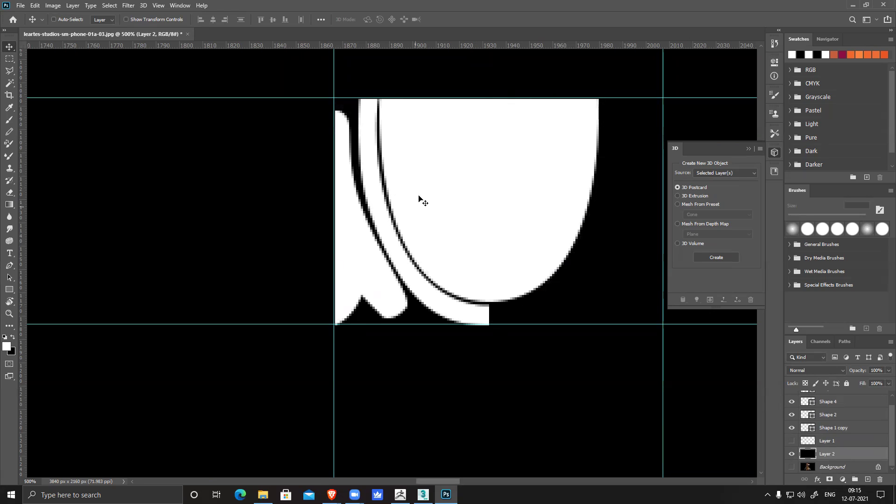
pyautogui.click(791, 428)
pyautogui.click(791, 428)
pyautogui.click(835, 428)
pyautogui.rightClick(847, 427)
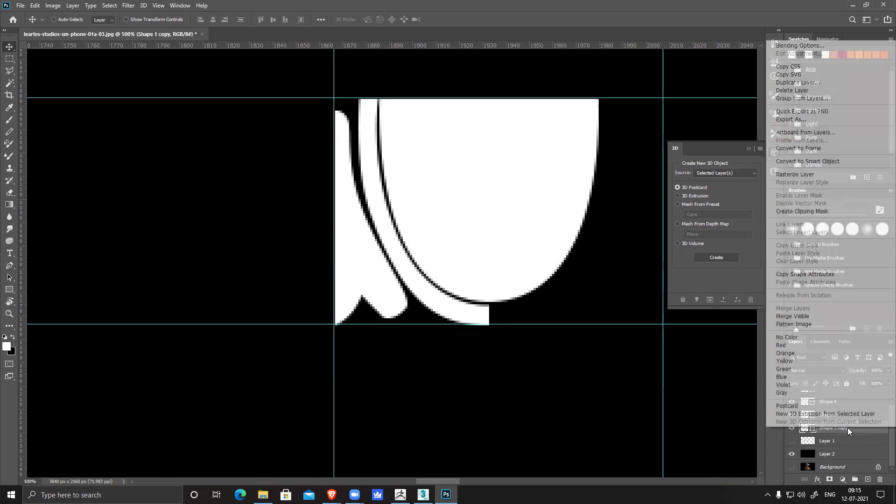
pyautogui.click(816, 479)
pyautogui.click(816, 479)
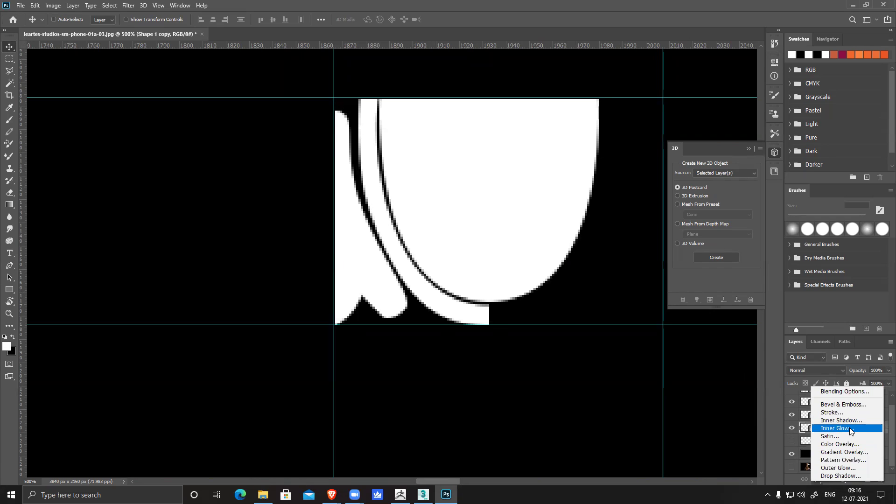
pyautogui.click(842, 476)
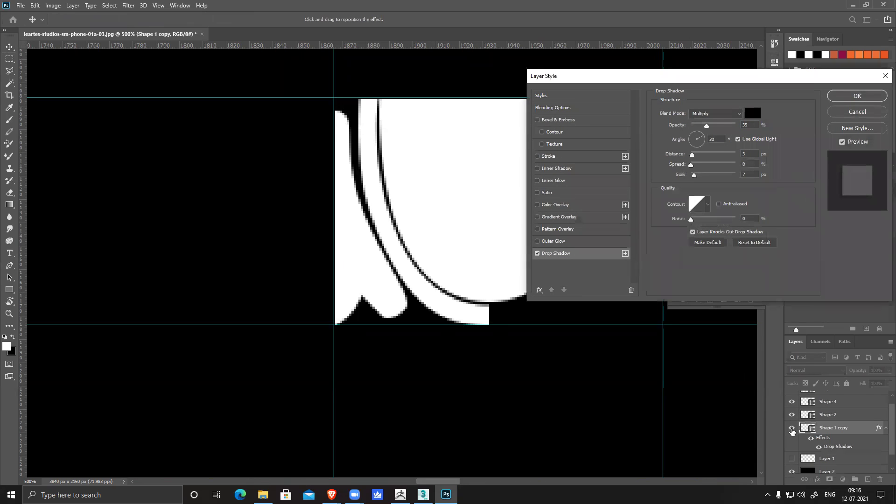
pyautogui.click(537, 252)
pyautogui.click(537, 253)
pyautogui.hotkey('shift', 'Up')
pyautogui.moveTo(701, 175); pyautogui.dragTo(655, 180)
pyautogui.click(857, 112)
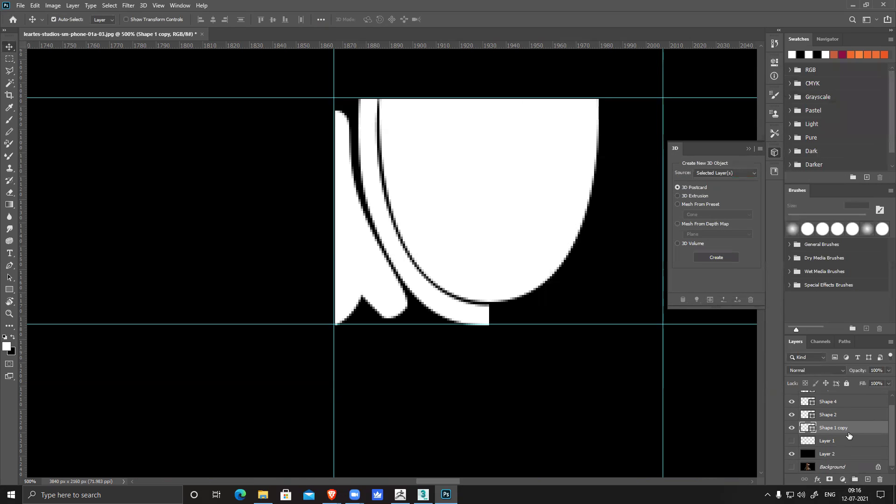
# - Bring the Shape 1 copy layer to the top of the stack and give it an Inner Shadow effect without Drop Shadow
pyautogui.hotkey('ctrl', 'shift', ']')
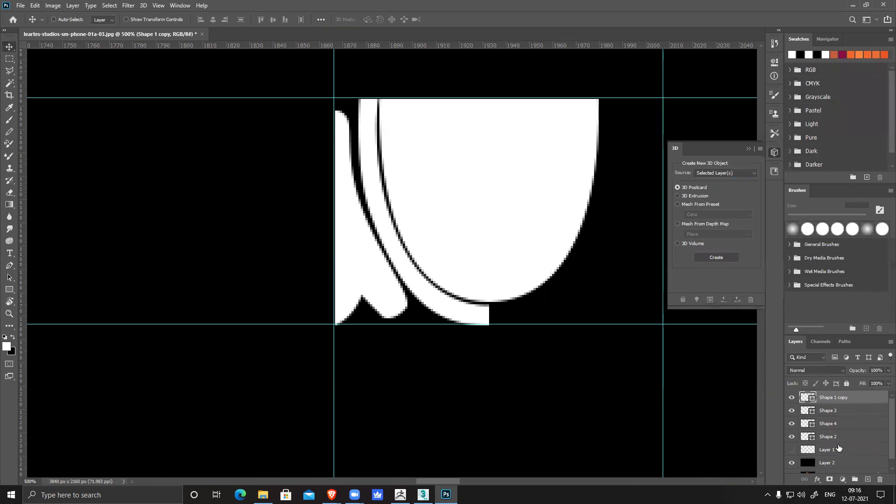
pyautogui.click(817, 479)
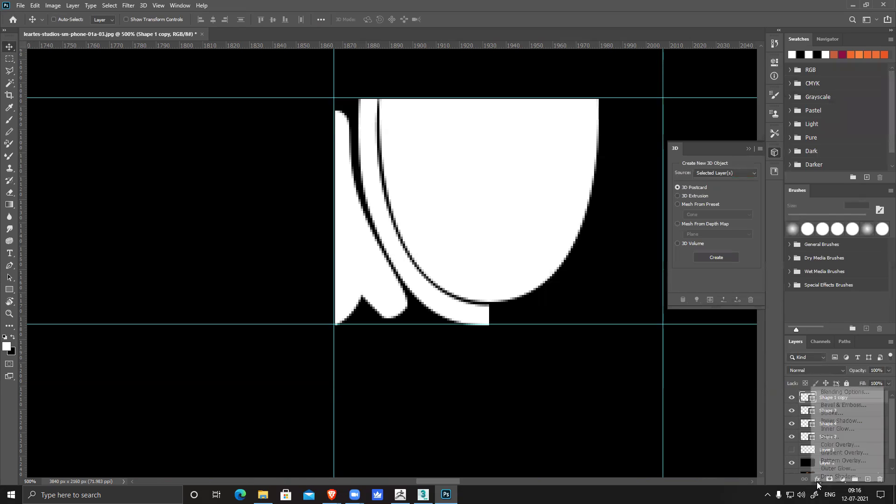
pyautogui.click(842, 475)
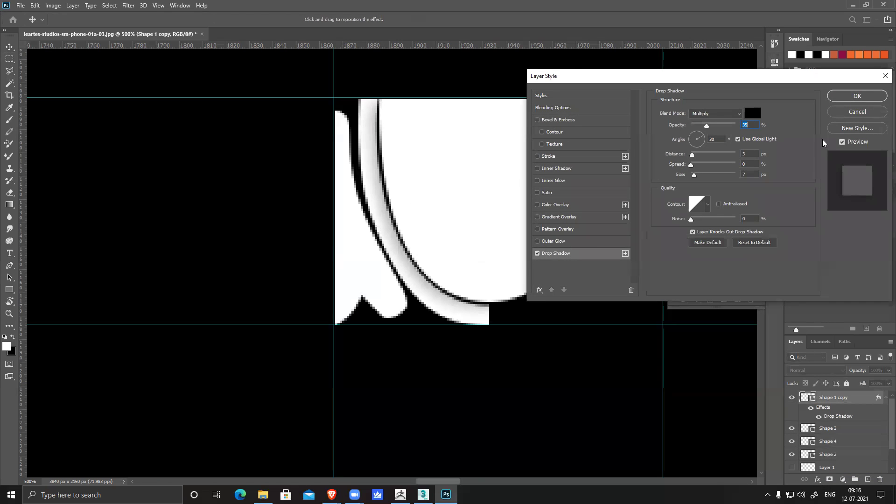
pyautogui.click(536, 253)
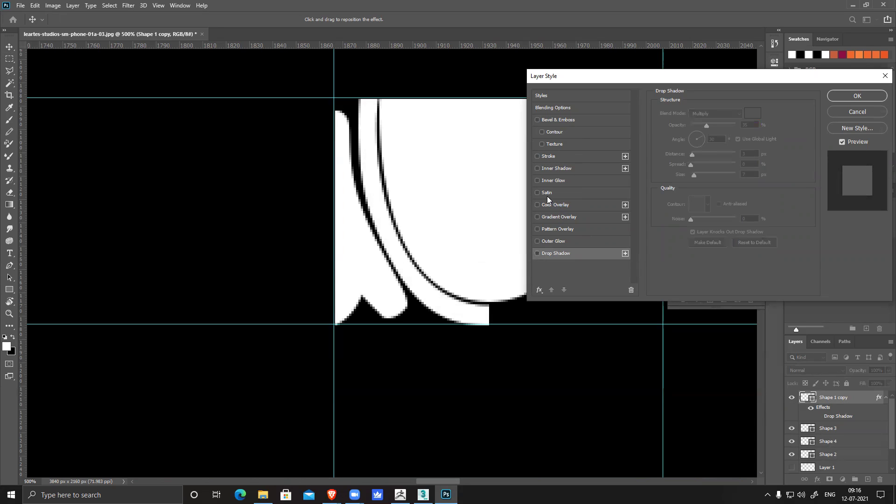
pyautogui.click(554, 166)
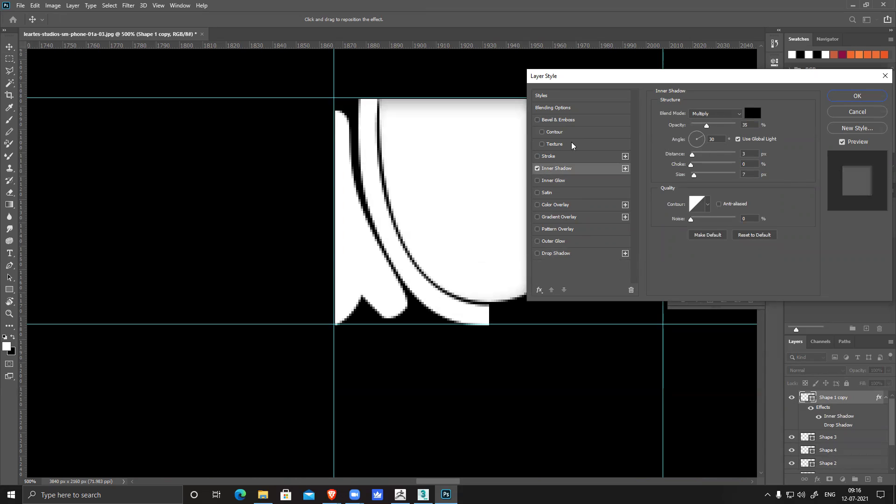
# - Set the Inner Shadow angle of Shape 1 copy to -92° and its distance to 5 px
pyautogui.moveTo(697, 140); pyautogui.dragTo(682, 154)
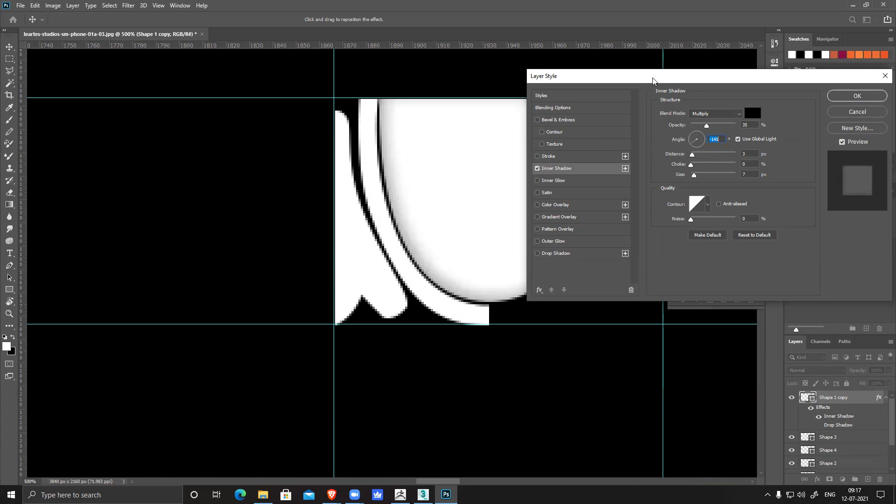
pyautogui.moveTo(736, 104); pyautogui.dragTo(795, 110)
pyautogui.moveTo(754, 150)
pyautogui.mouseDown()
pyautogui.moveTo(745, 182)
pyautogui.moveTo(754, 162)
pyautogui.mouseUp()
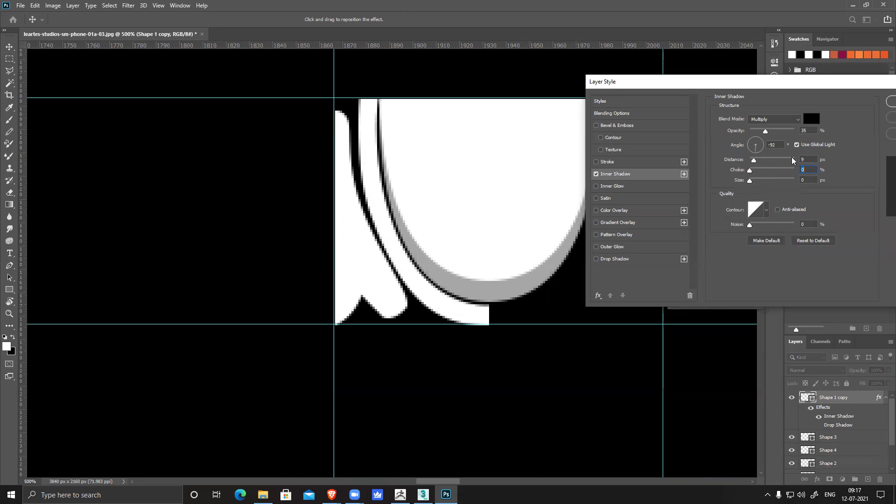
pyautogui.scroll(-4, 813, 156)
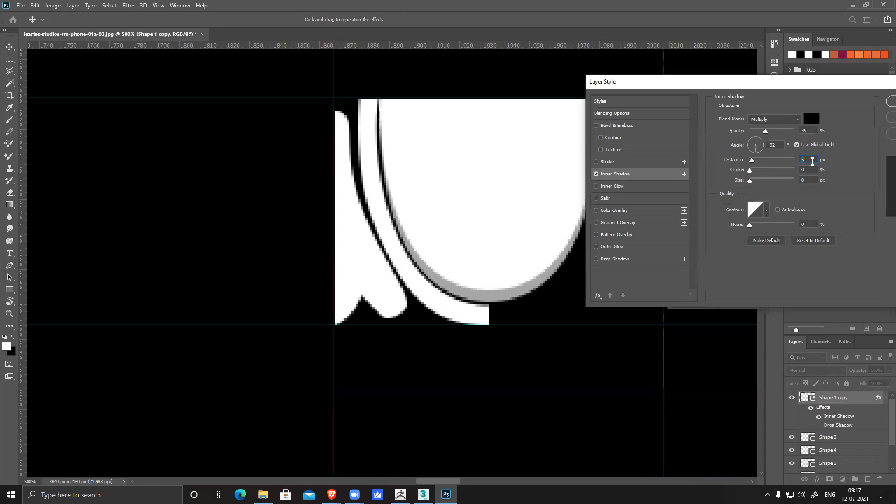
# - Adjust the Inner Shadow of Shape 1 copy to a 5 px distance and 7 px size and apply the effect
pyautogui.press('Up')
pyautogui.press('Up')
pyautogui.press('Up')
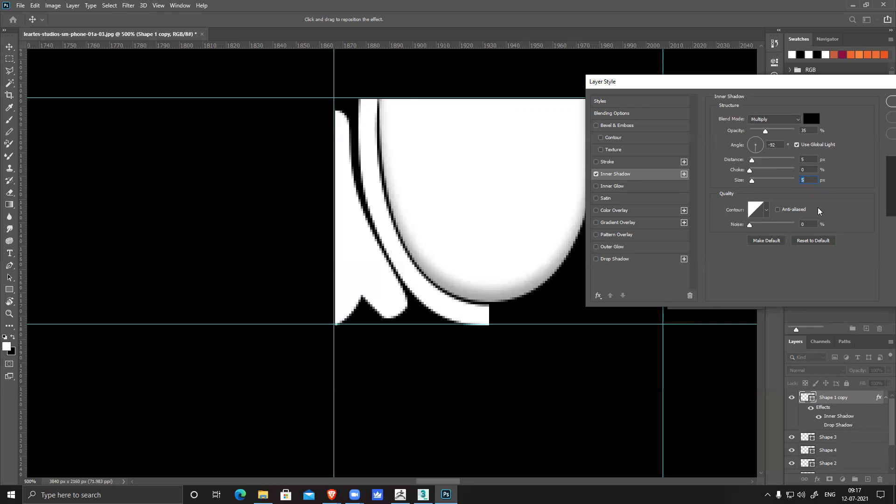
pyautogui.press('Down')
pyautogui.press('Down')
pyautogui.press('Down')
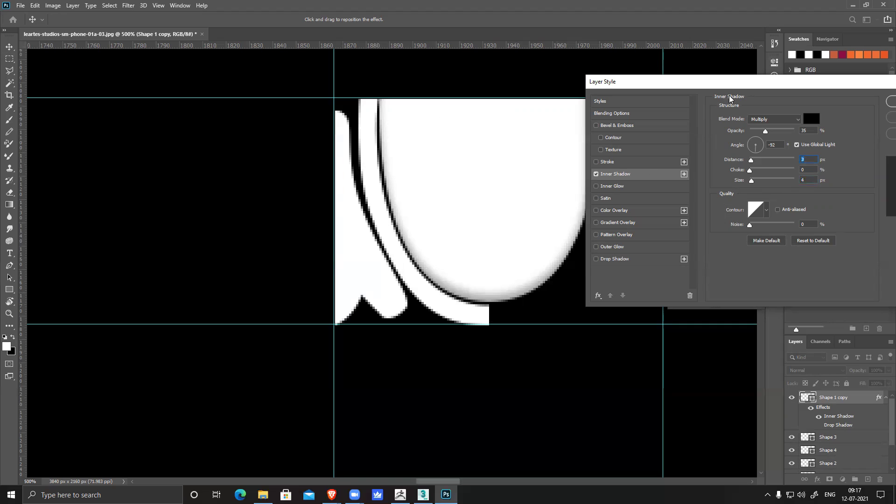
pyautogui.press('Up')
pyautogui.press('Up')
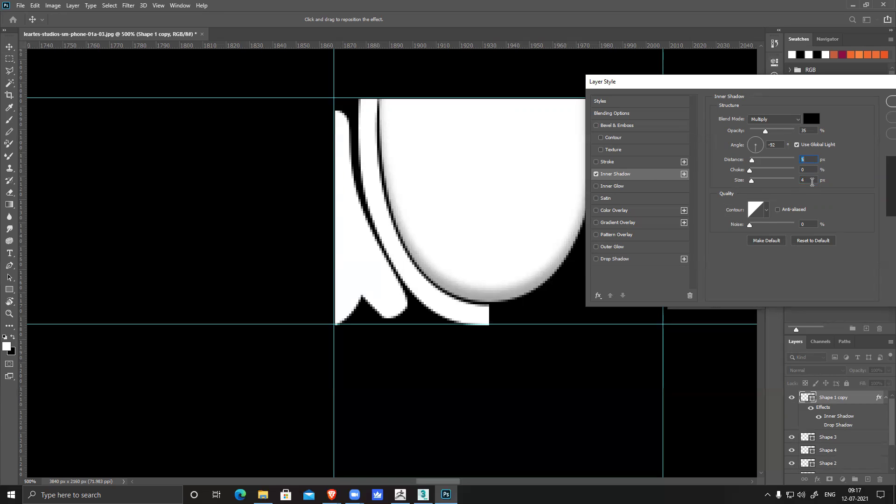
pyautogui.press('Up')
pyautogui.press('Up')
pyautogui.press('Up')
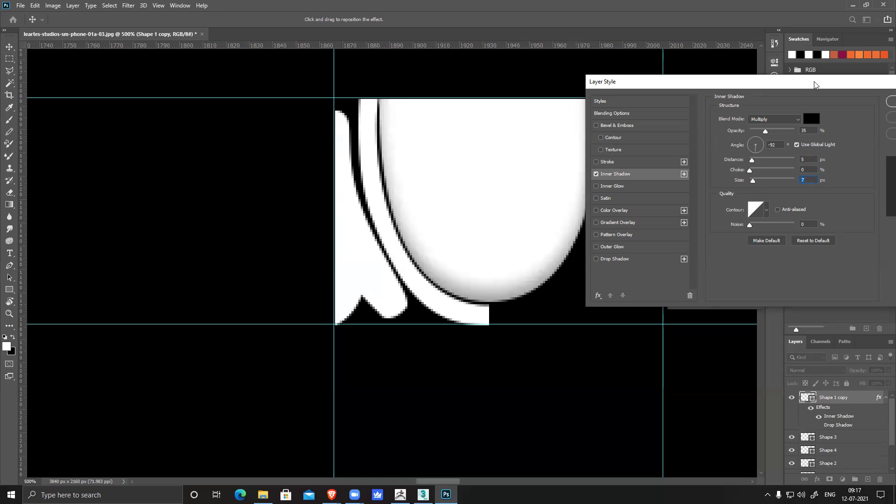
pyautogui.moveTo(803, 84); pyautogui.dragTo(548, 211)
pyautogui.click(695, 228)
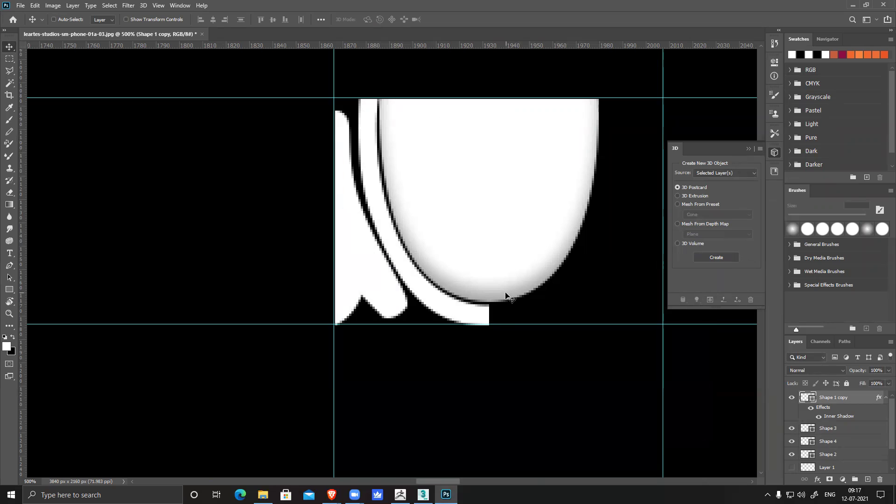
# - Bring the Shape 2 layer to the top of the layer stack
pyautogui.keyDown('ctrl'); pyautogui.click(449, 311); pyautogui.keyUp('ctrl')
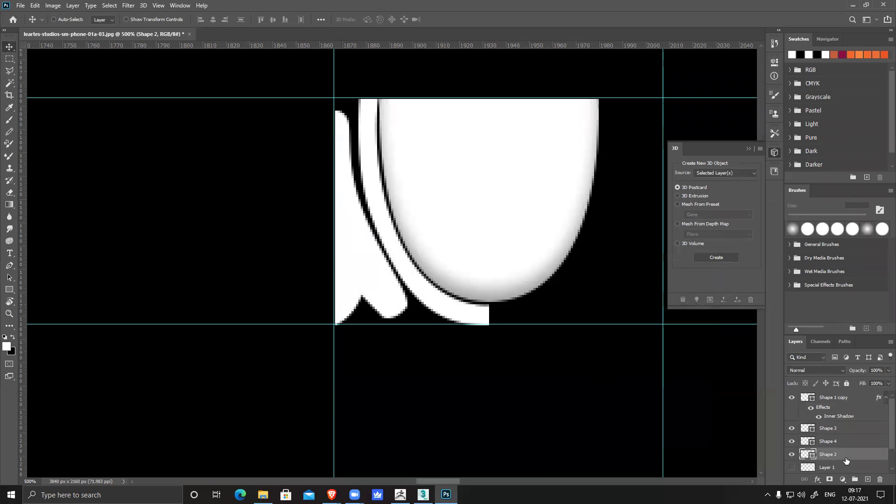
pyautogui.moveTo(835, 455); pyautogui.dragTo(834, 399)
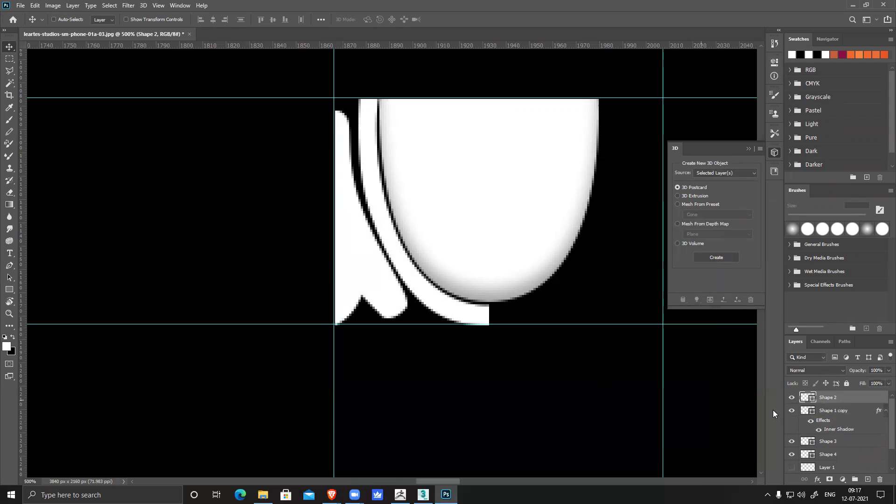
pyautogui.click(846, 416)
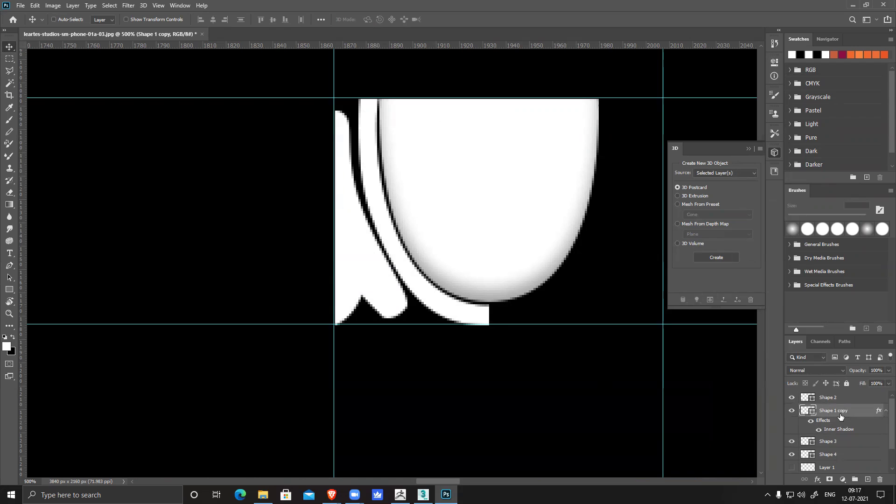
pyautogui.rightClick(842, 413)
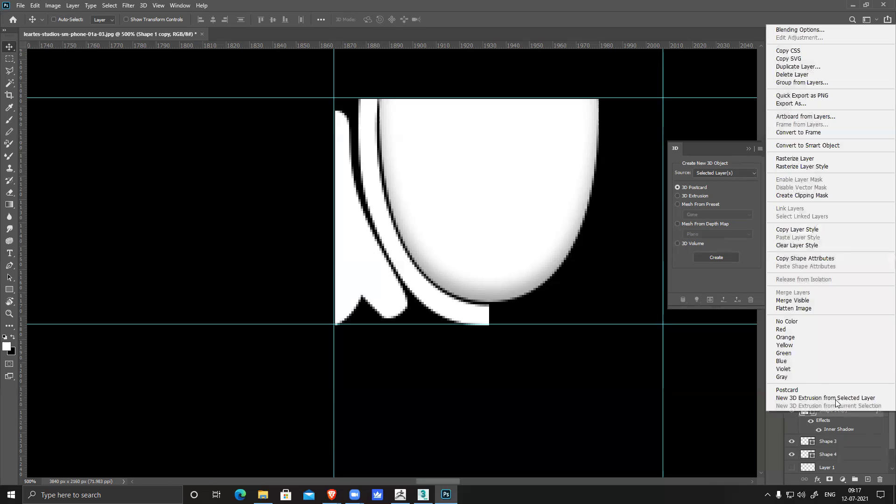
pyautogui.click(857, 427)
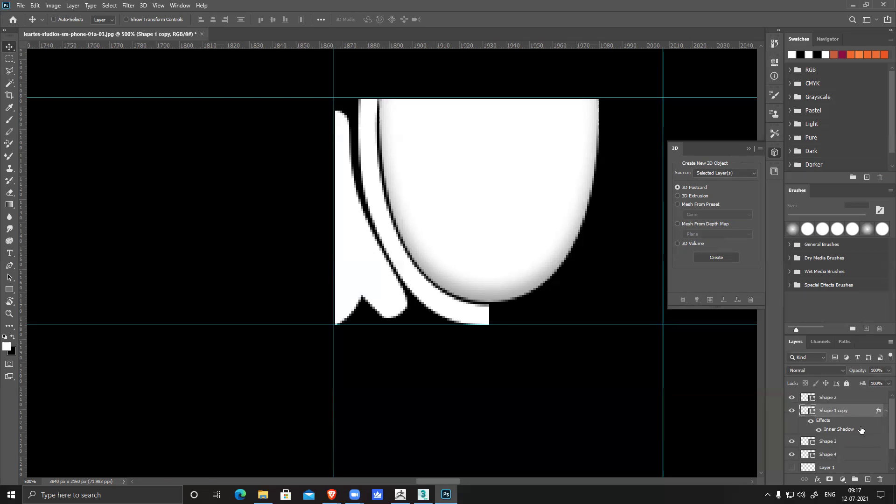
# - Give the Shape 2 layer an Inner Shadow effect with a size of 2 px
pyautogui.click(844, 400)
pyautogui.click(817, 479)
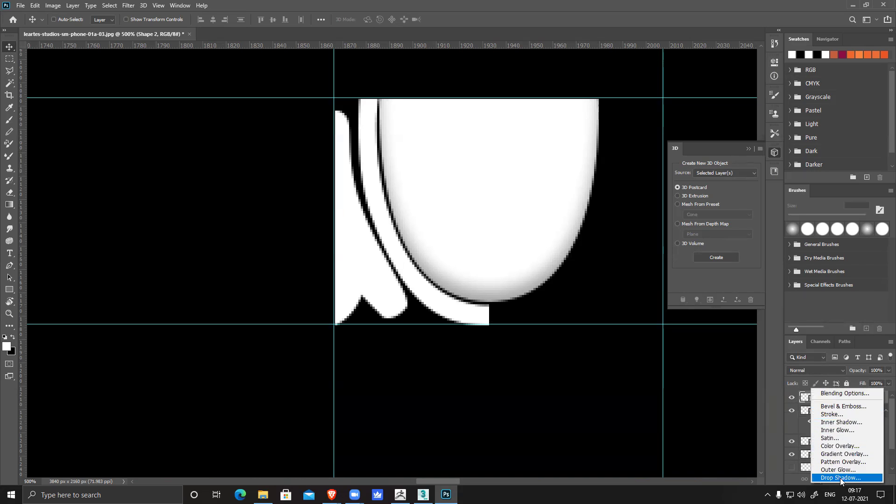
pyautogui.click(841, 422)
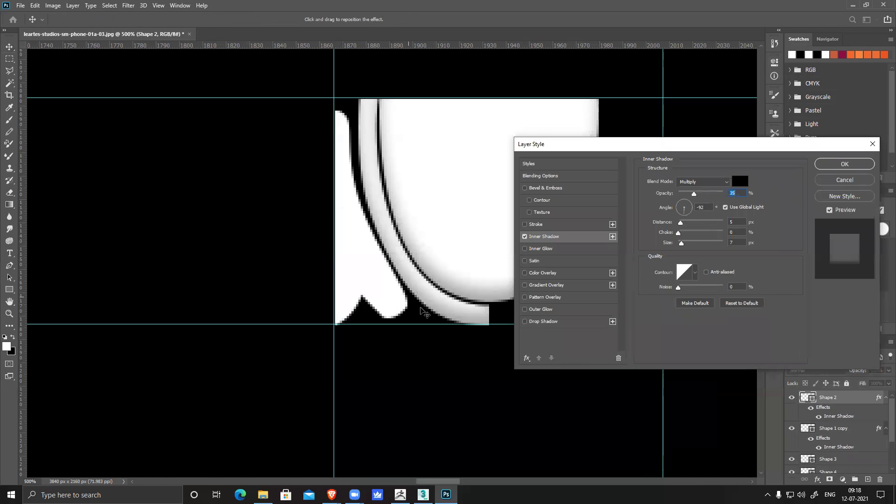
pyautogui.write('0')
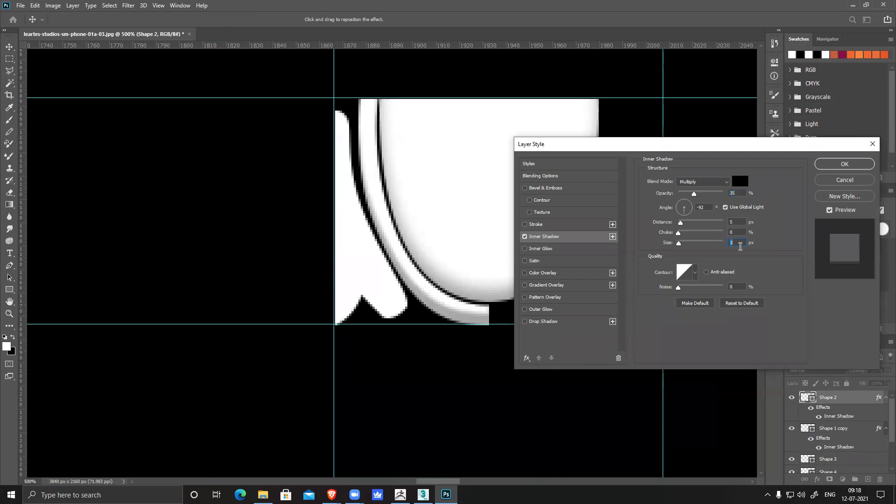
pyautogui.press('Up')
pyautogui.press('Up')
# - Try out the preset contours on Shape 2's Inner Shadow, ending on the inverted cone contour
pyautogui.click(695, 273)
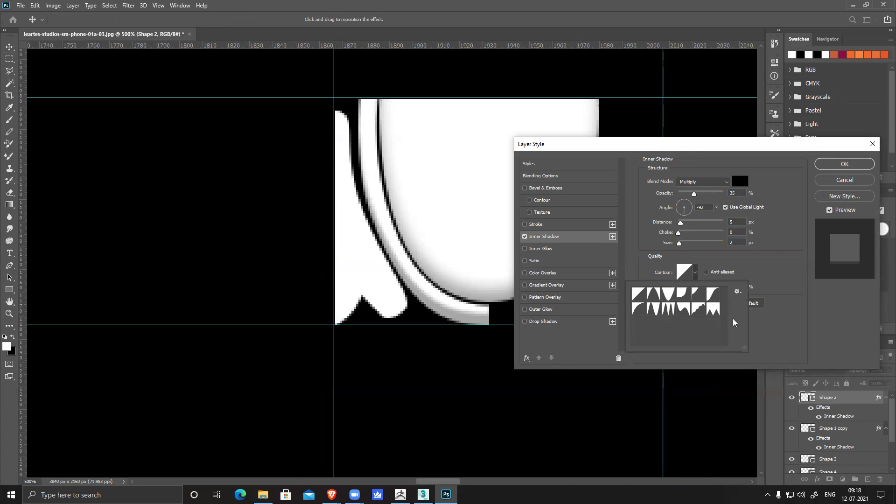
pyautogui.click(653, 295)
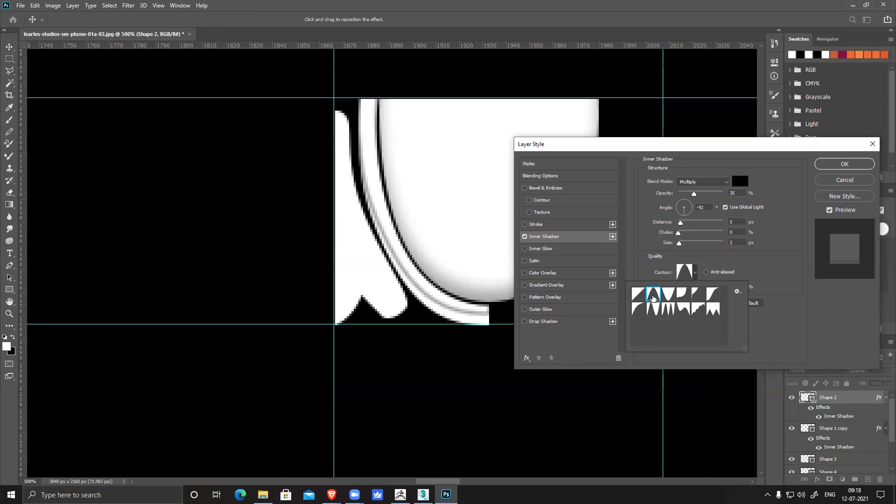
pyautogui.click(668, 295)
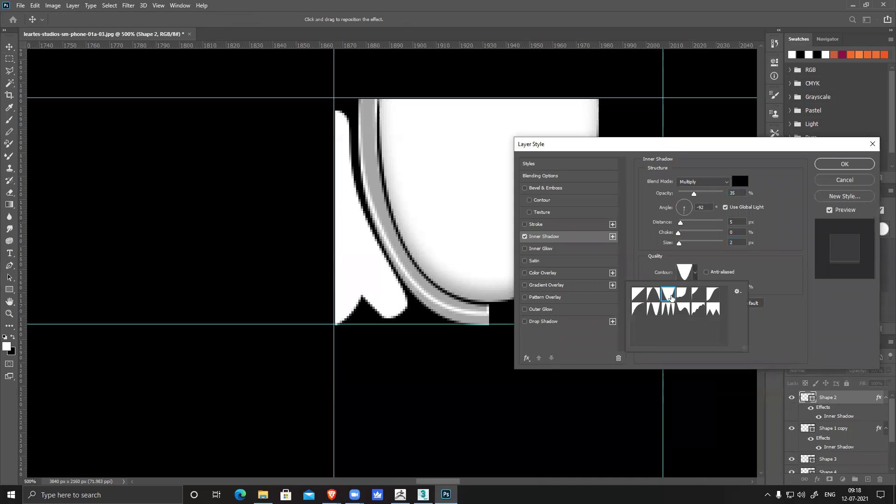
pyautogui.click(682, 295)
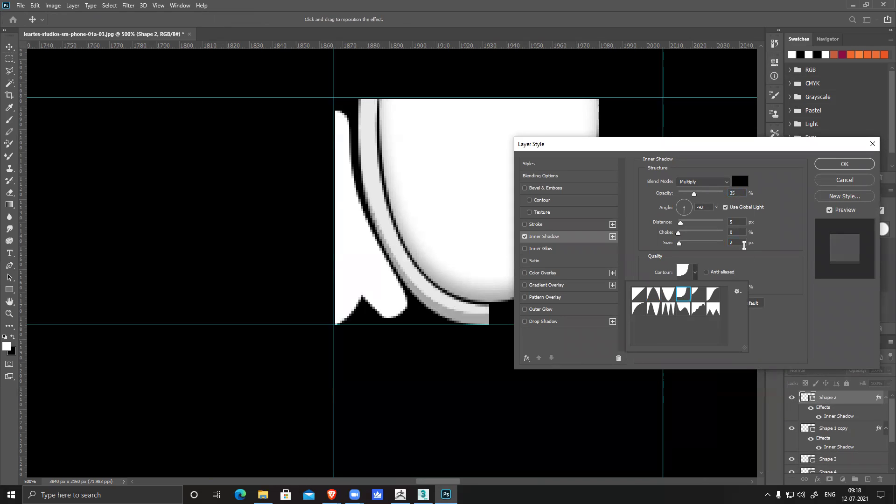
pyautogui.click(696, 296)
pyautogui.click(711, 296)
pyautogui.click(638, 311)
pyautogui.click(652, 309)
pyautogui.click(667, 309)
pyautogui.click(683, 309)
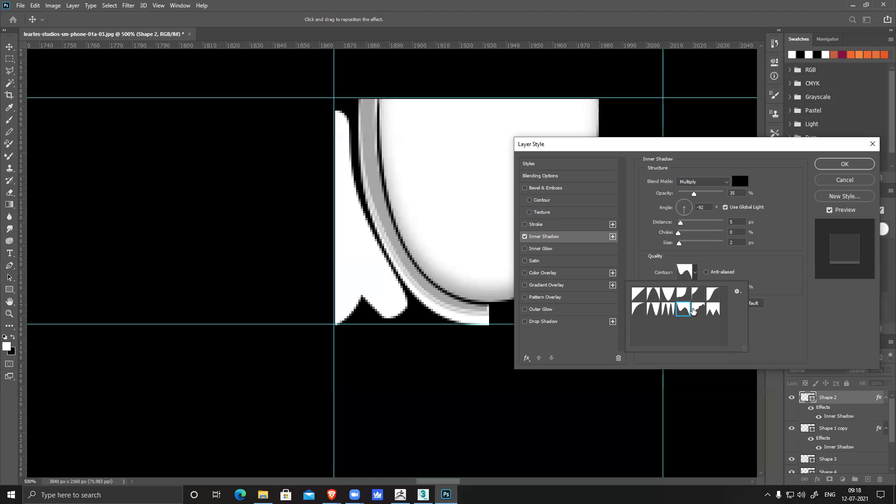
pyautogui.click(698, 309)
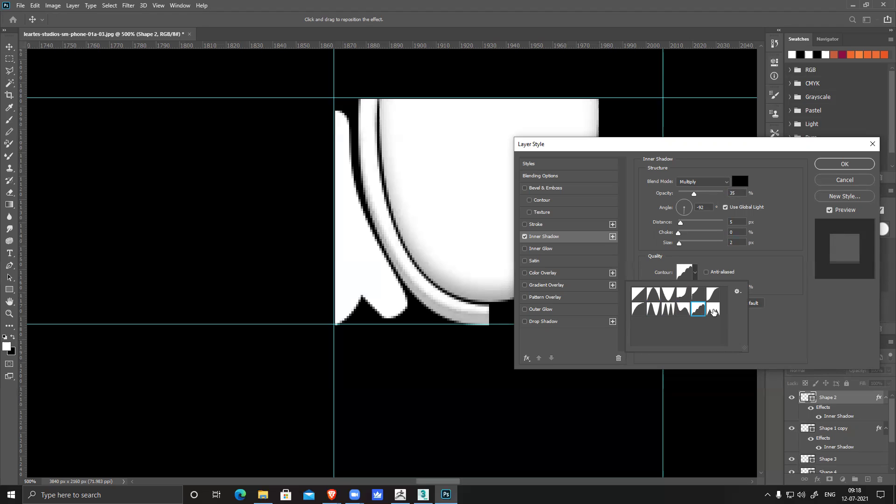
pyautogui.click(715, 313)
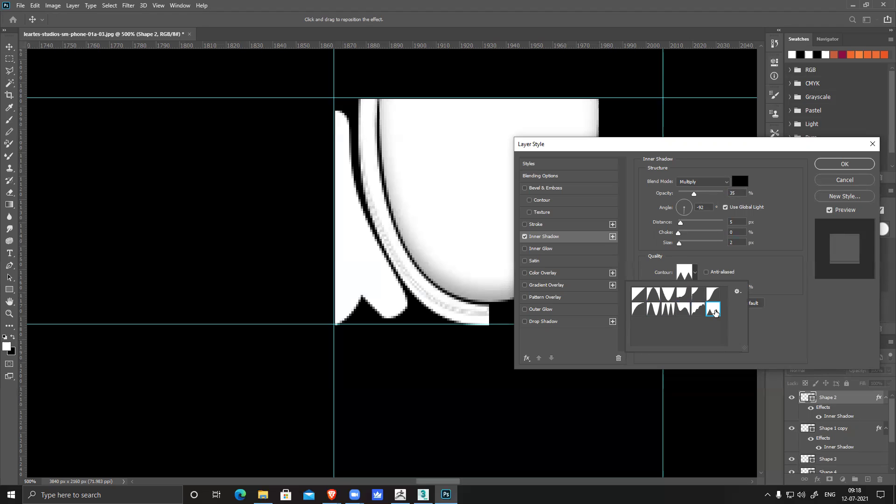
pyautogui.click(655, 295)
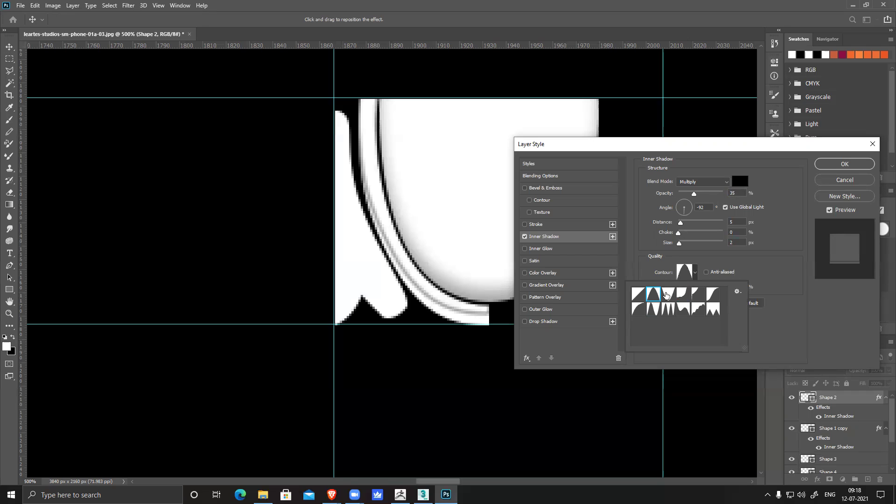
pyautogui.click(667, 294)
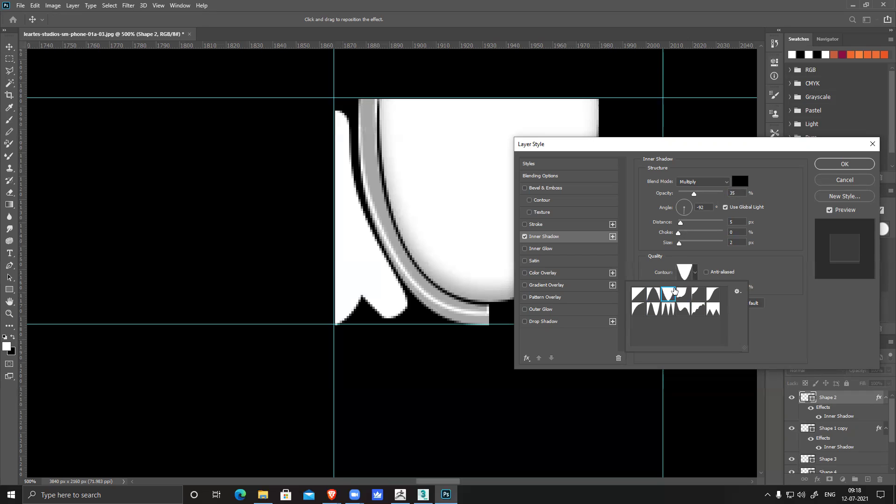
# - Set both the size and the distance of Shape 2's Inner Shadow to 7 px
pyautogui.click(738, 242)
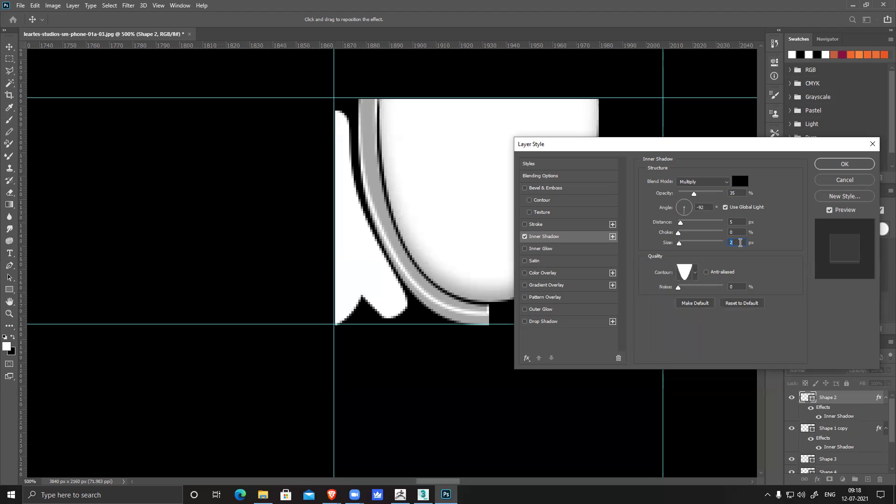
pyautogui.write('7')
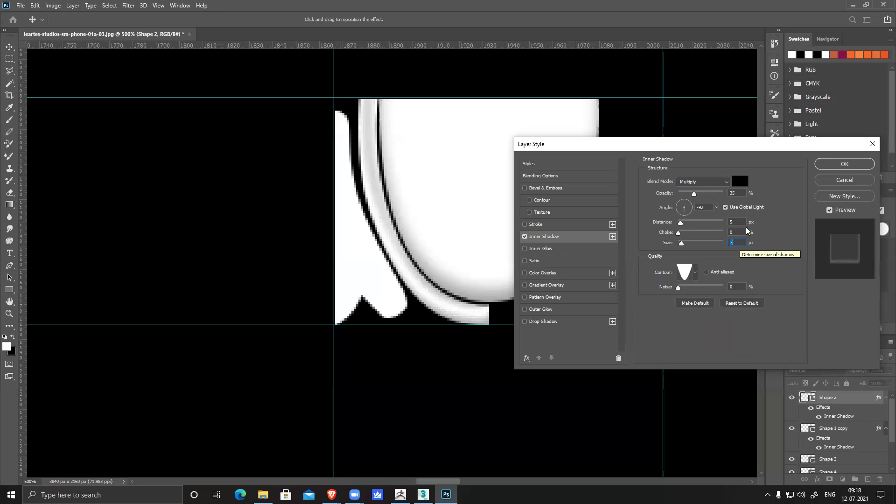
pyautogui.click(741, 221)
pyautogui.press('Down')
pyautogui.press('Down')
pyautogui.press('Down')
pyautogui.press('Down')
pyautogui.press('Up')
pyautogui.press('Up')
pyautogui.press('Up')
pyautogui.press('Up')
pyautogui.press('Up')
pyautogui.press('Up')
pyautogui.press('Up')
pyautogui.press('Down')
pyautogui.press('Down')
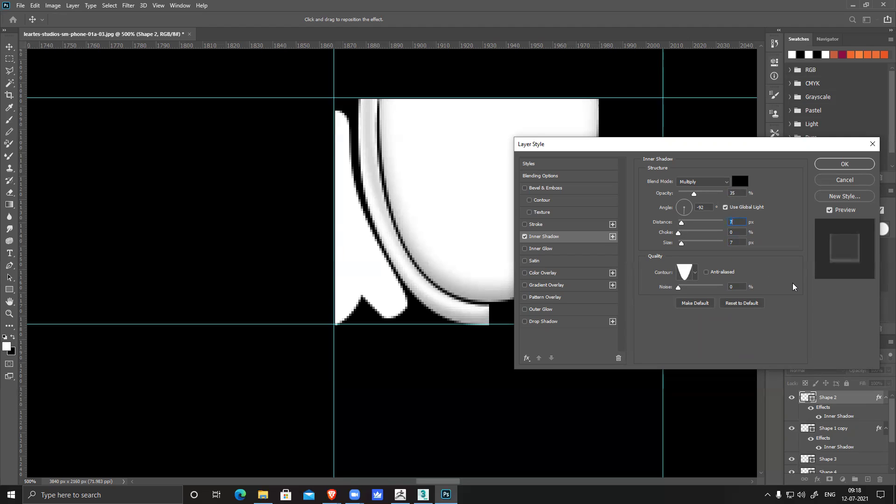
# - Turn off Use Global Light for Shape 2's Inner Shadow with a 90° angle, and set its size to 6 px
pyautogui.click(725, 208)
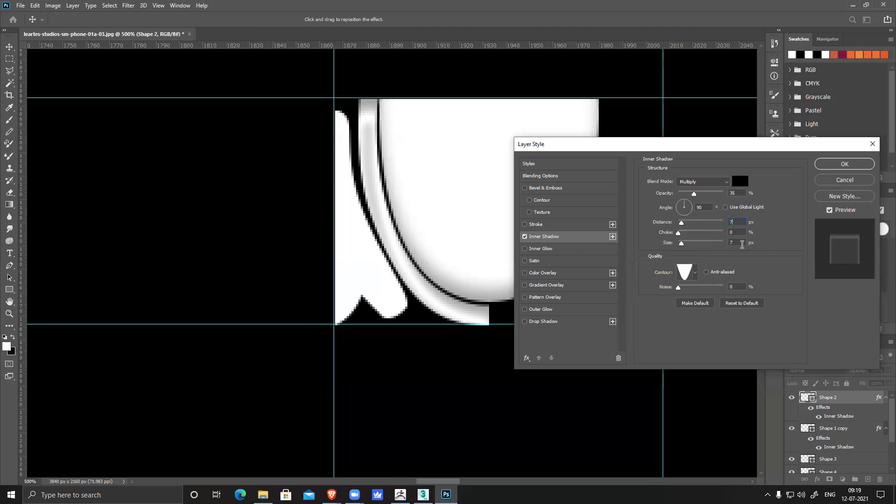
pyautogui.click(741, 244)
pyautogui.press('Down')
pyautogui.press('Down')
pyautogui.press('Down')
pyautogui.press('Down')
pyautogui.press('Up')
pyautogui.press('Up')
pyautogui.press('Up')
pyautogui.press('Up')
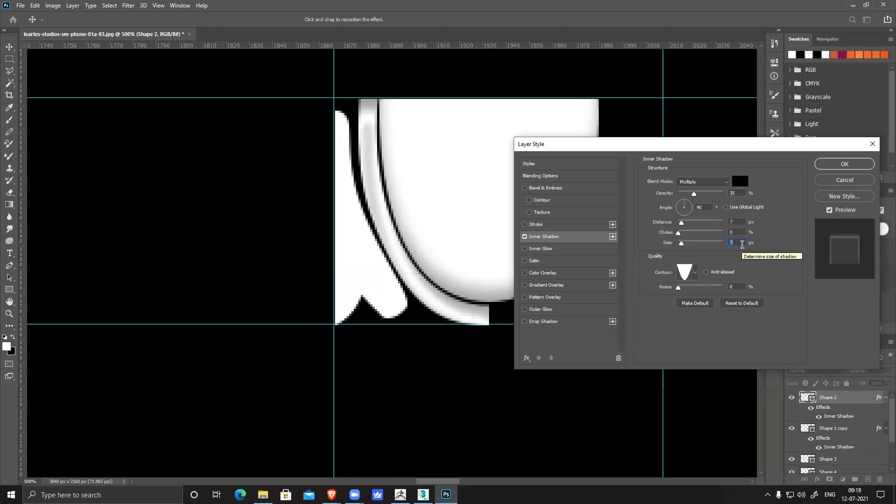
pyautogui.press('Down')
# - Set the distance of Shape 2's Inner Shadow to 0 px and its size to 4 px
pyautogui.click(742, 221)
pyautogui.press('Down')
pyautogui.press('Down')
pyautogui.press('Down')
pyautogui.press('Down')
pyautogui.press('Down')
pyautogui.press('Down')
pyautogui.press('Down')
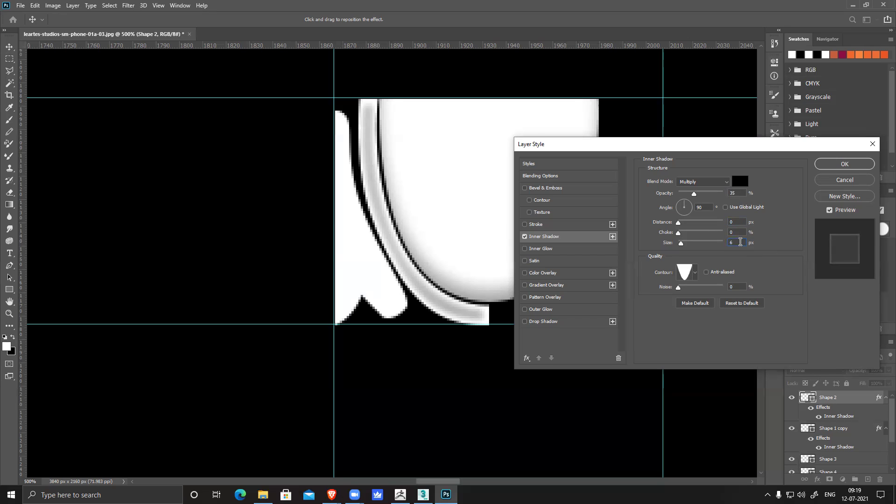
pyautogui.press('Up')
pyautogui.press('Up')
pyautogui.press('Down')
pyautogui.press('Down')
pyautogui.press('Down')
pyautogui.press('Down')
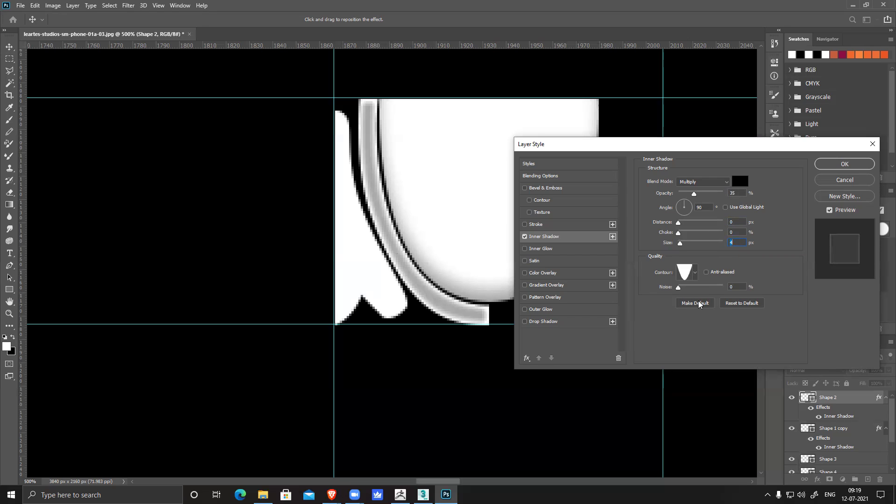
# - Switch Shape 2's Inner Shadow to the cone contour and set its opacity to 59%
pyautogui.click(695, 274)
pyautogui.click(651, 295)
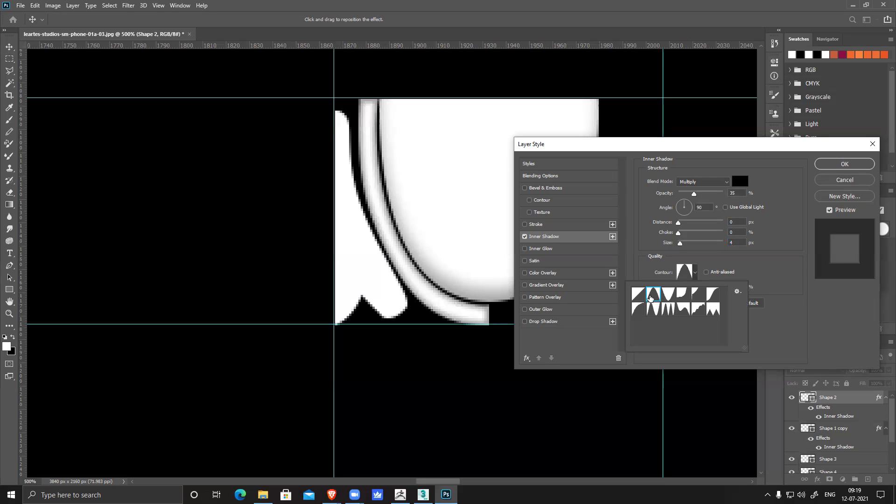
pyautogui.click(768, 268)
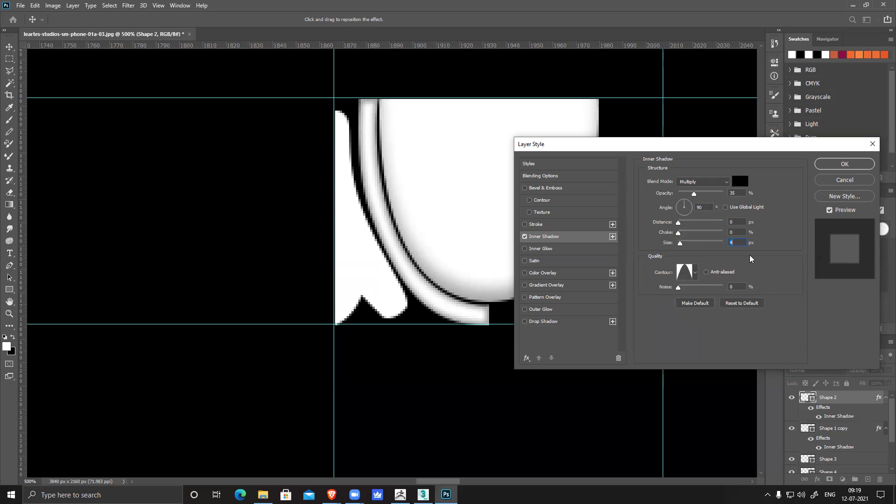
pyautogui.moveTo(695, 196)
pyautogui.mouseDown()
pyautogui.moveTo(717, 197)
pyautogui.moveTo(705, 198)
pyautogui.mouseUp()
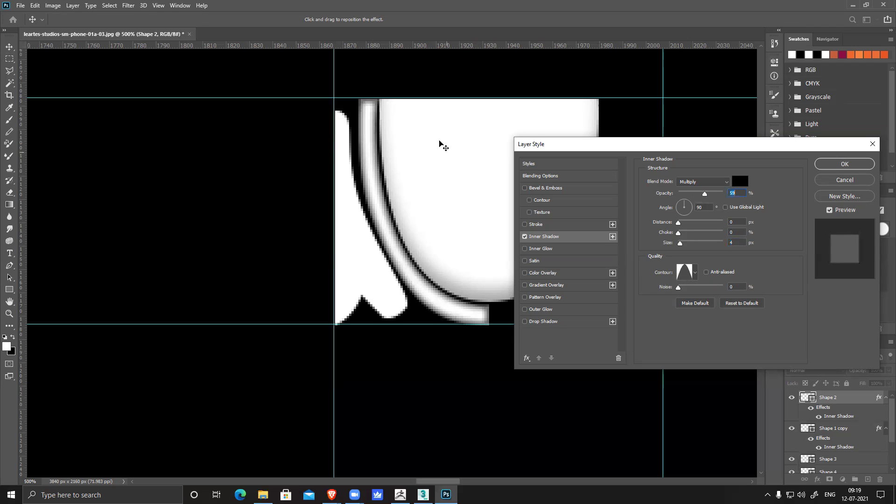
# - Duplicate Shape 2, flip the copy horizontally against the original as the rim's second half, and merge both halves
pyautogui.click(855, 166)
pyautogui.hotkey('ctrl', 'j')
pyautogui.hotkey('ctrl', 't')
pyautogui.rightClick(430, 211)
pyautogui.click(479, 356)
pyautogui.moveTo(459, 243); pyautogui.dragTo(590, 245)
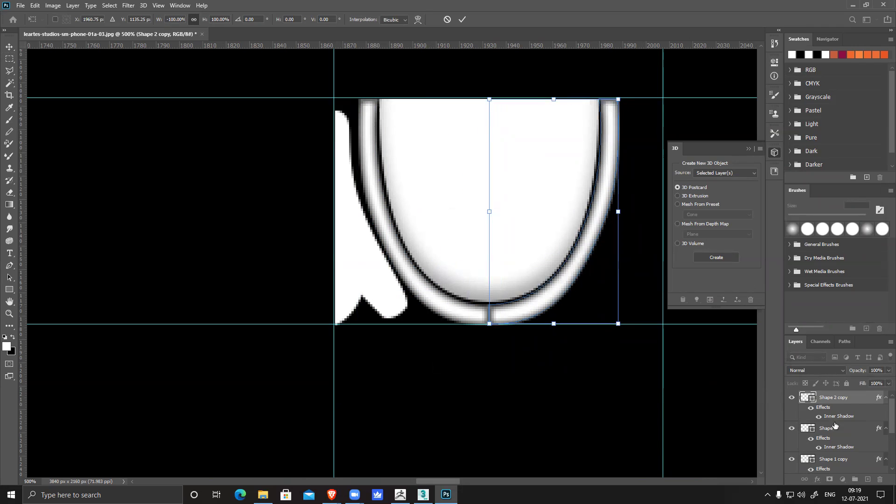
pyautogui.press('Return')
pyautogui.hotkey('ctrl', 'e')
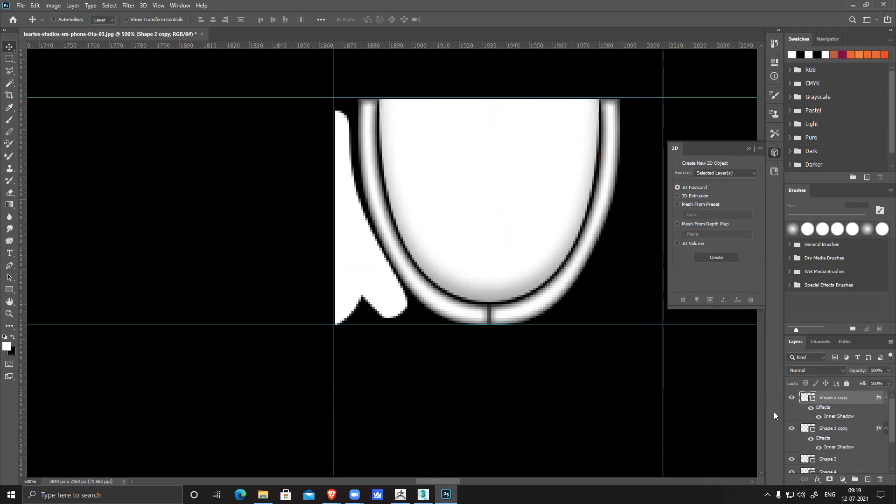
# - Check the merged rim layer Shape 2 copy by toggling its visibility and reviewing its Inner Shadow settings
pyautogui.click(790, 397)
pyautogui.click(791, 397)
pyautogui.doubleClick(844, 418)
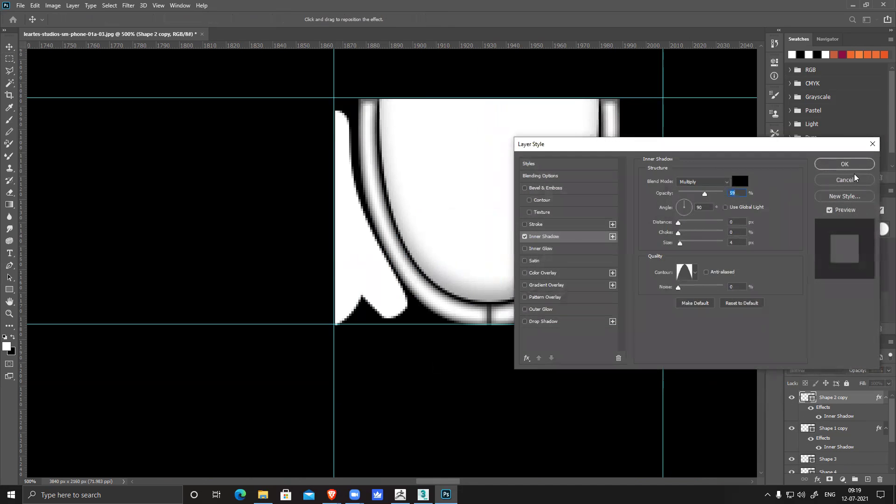
pyautogui.click(854, 179)
pyautogui.click(791, 397)
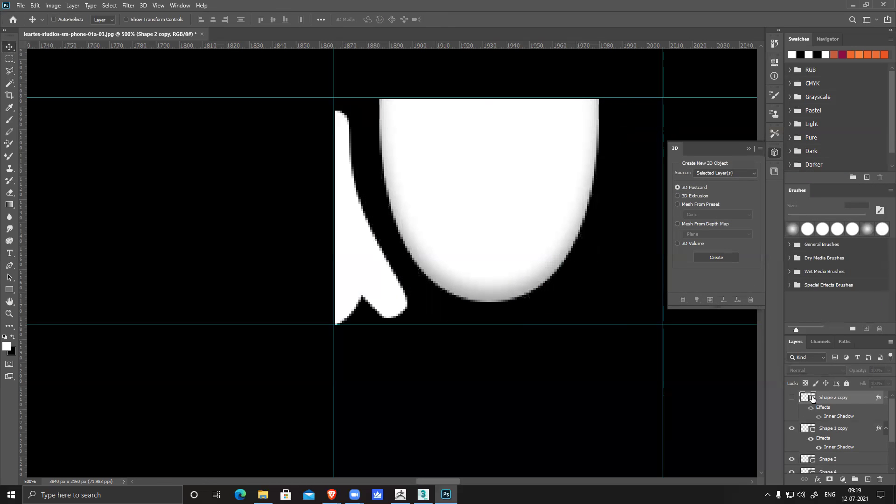
pyautogui.click(791, 397)
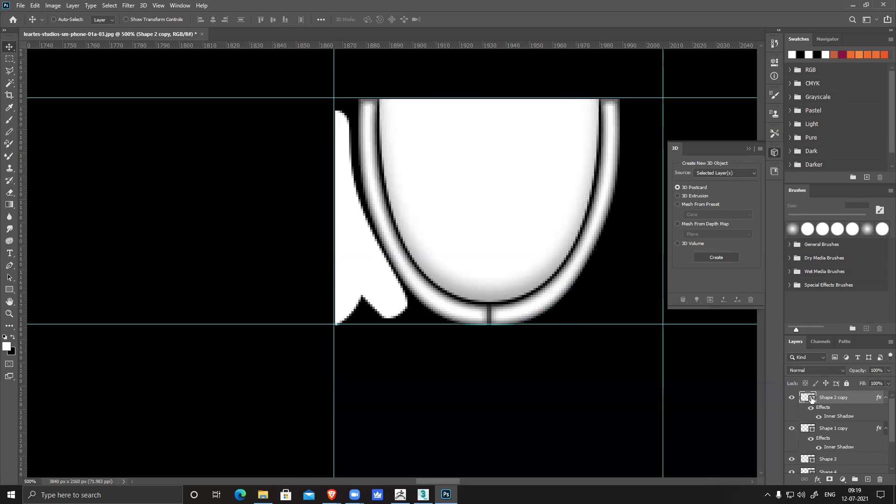
pyautogui.doubleClick(809, 398)
pyautogui.click(536, 125)
# - Close the seam at the bottom centre of the rim by moving the upper and lower anchor points of its right half leftward
pyautogui.keyDown('alt'); pyautogui.scroll(3, 513, 315); pyautogui.keyUp('alt')
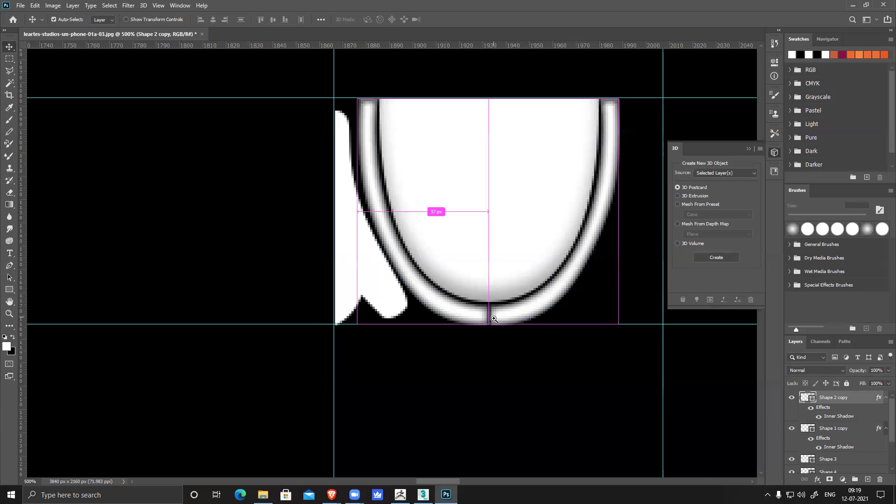
pyautogui.keyDown('alt'); pyautogui.scroll(1, 497, 319); pyautogui.keyUp('alt')
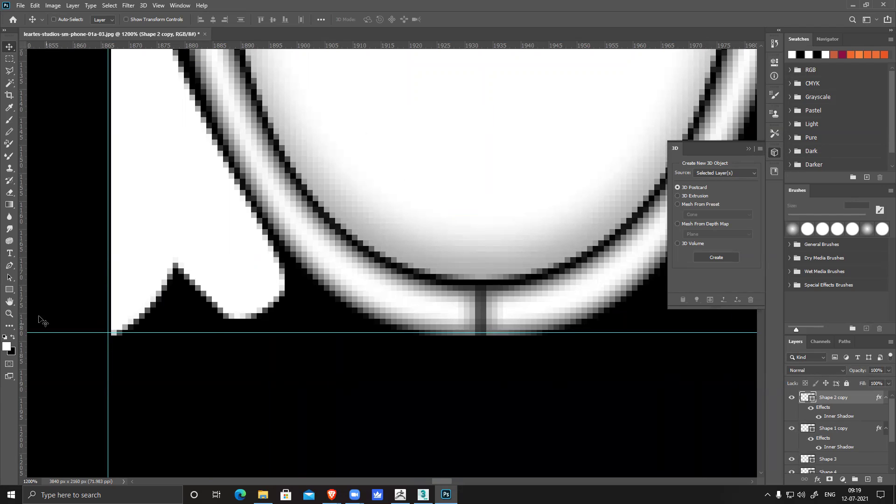
pyautogui.rightClick(8, 279)
pyautogui.click(36, 286)
pyautogui.click(483, 290)
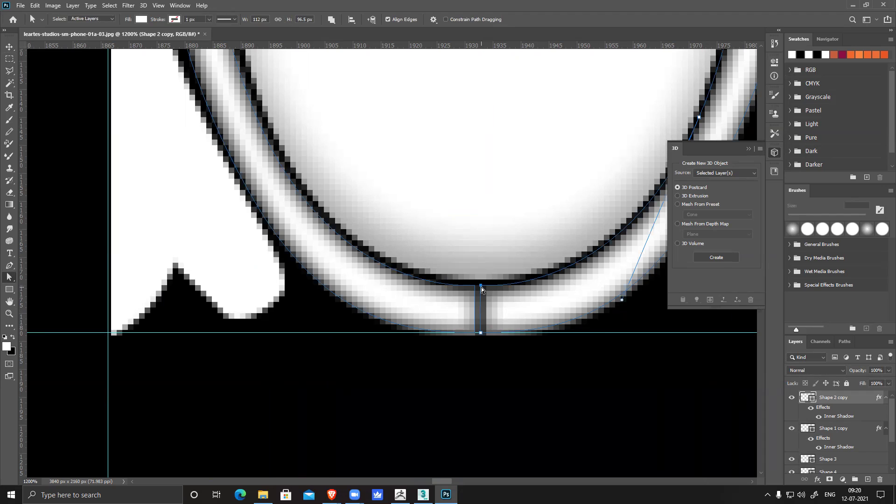
pyautogui.moveTo(477, 286); pyautogui.dragTo(476, 292)
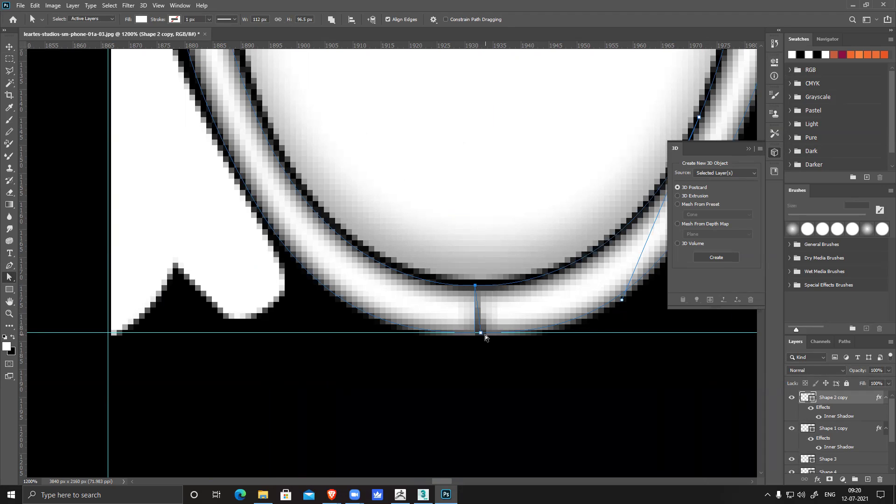
pyautogui.moveTo(480, 332); pyautogui.dragTo(474, 334)
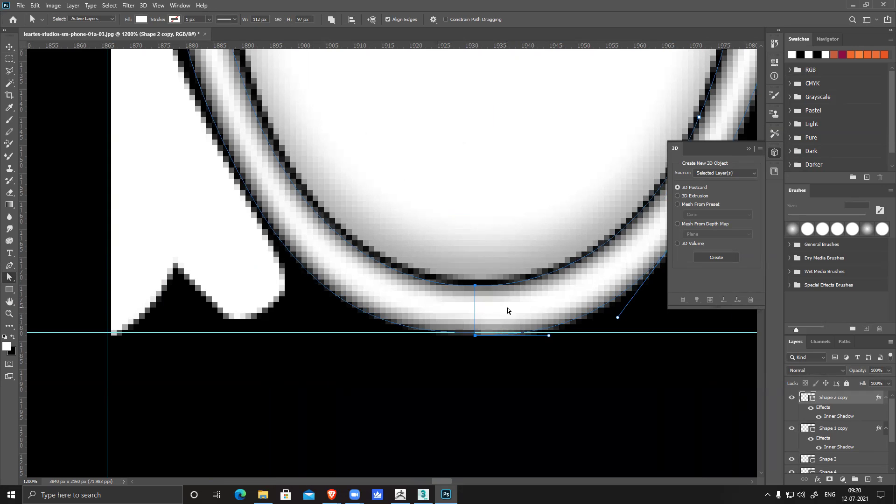
pyautogui.hotkey('ctrl', '-')
pyautogui.hotkey('ctrl', '-')
pyautogui.hotkey('ctrl', '-')
pyautogui.hotkey('ctrl', '-')
pyautogui.hotkey('ctrl', '-')
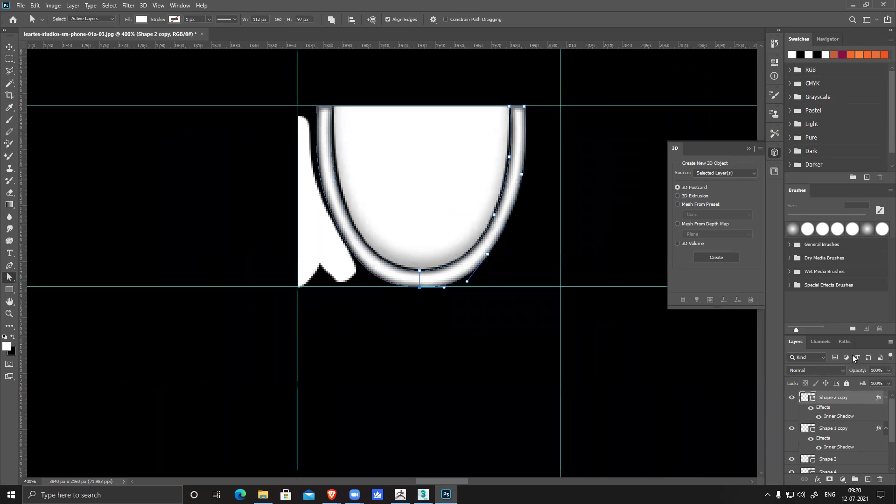
# - Try to transfer the rim's look to Shape 4 by copying and pasting the shape attributes of Shape 2 copy
pyautogui.click(857, 430)
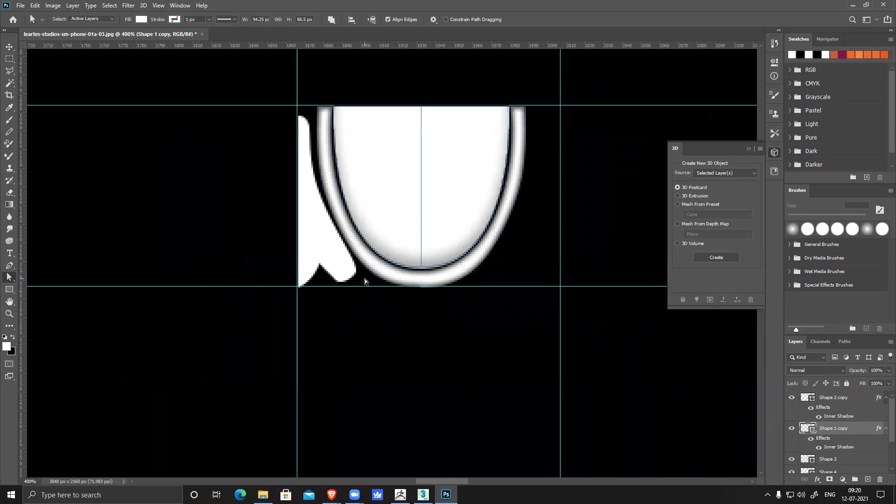
pyautogui.press('v')
pyautogui.keyDown('ctrl'); pyautogui.click(323, 241); pyautogui.keyUp('ctrl')
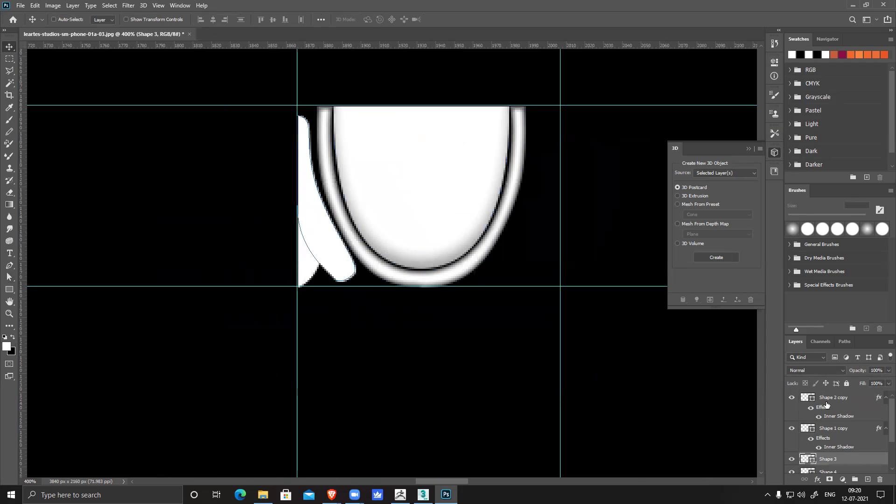
pyautogui.click(839, 398)
pyautogui.rightClick(839, 398)
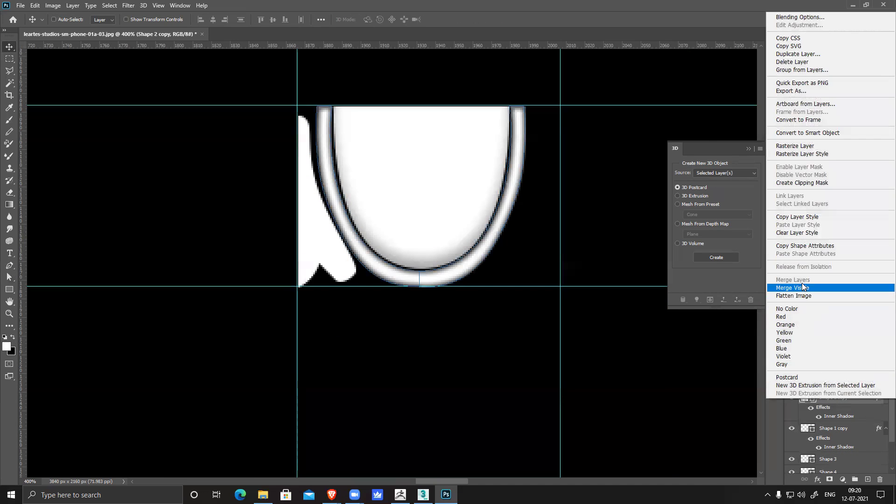
pyautogui.click(795, 244)
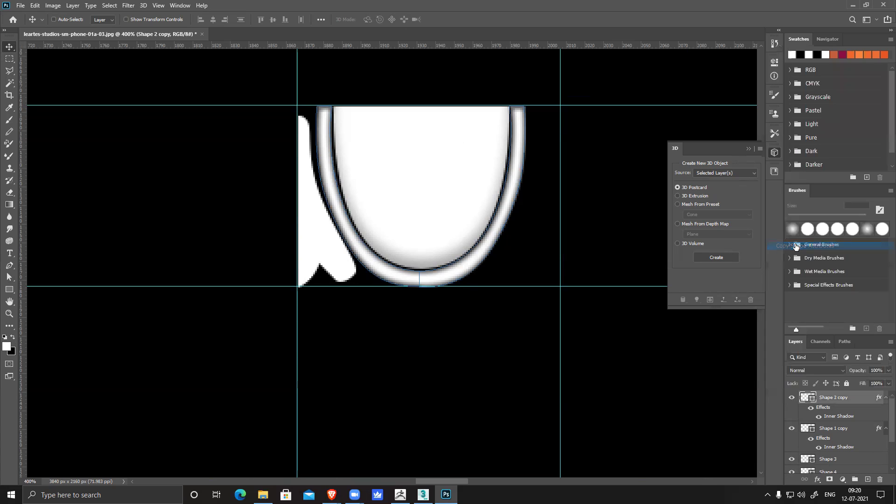
pyautogui.scroll(-1, 826, 466)
pyautogui.click(829, 441)
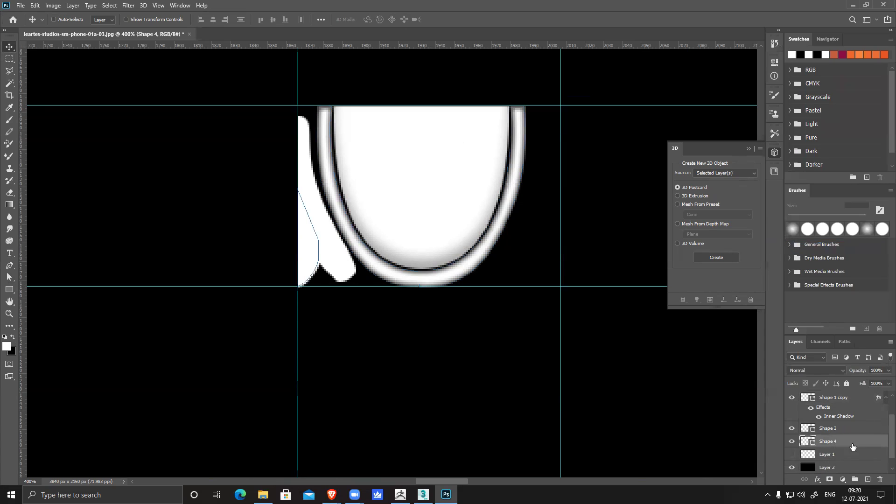
pyautogui.rightClick(829, 441)
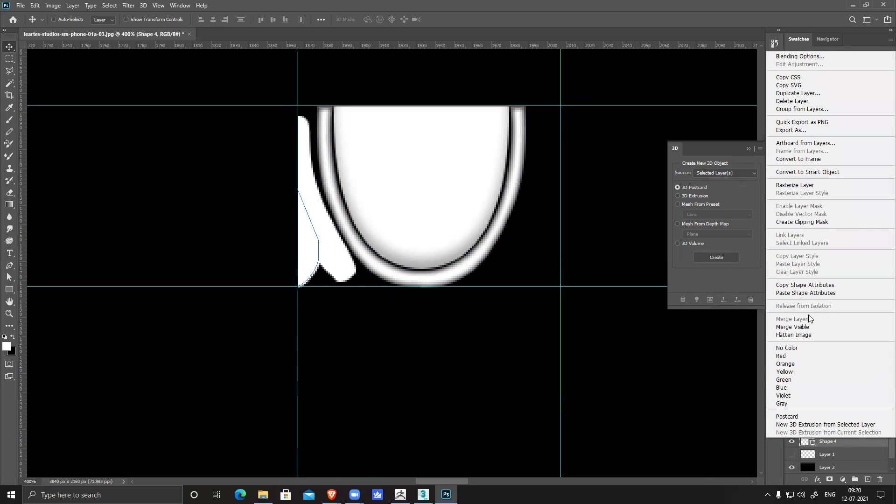
pyautogui.click(808, 298)
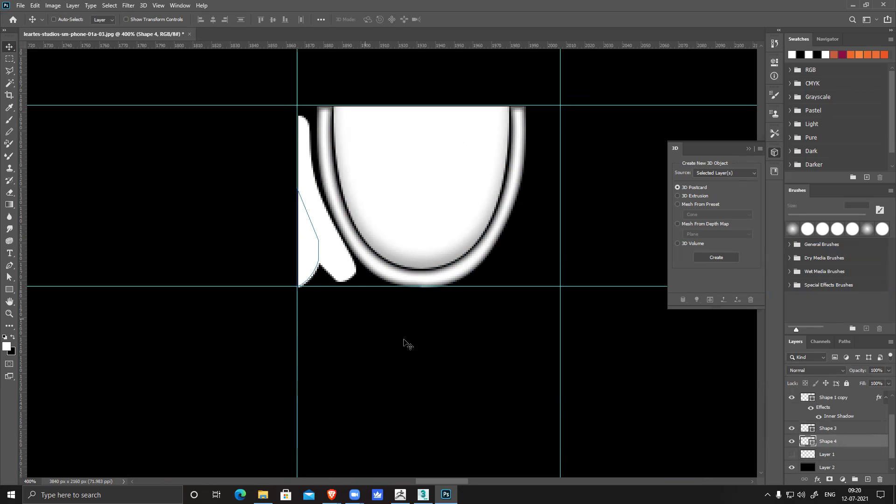
pyautogui.rightClick(820, 443)
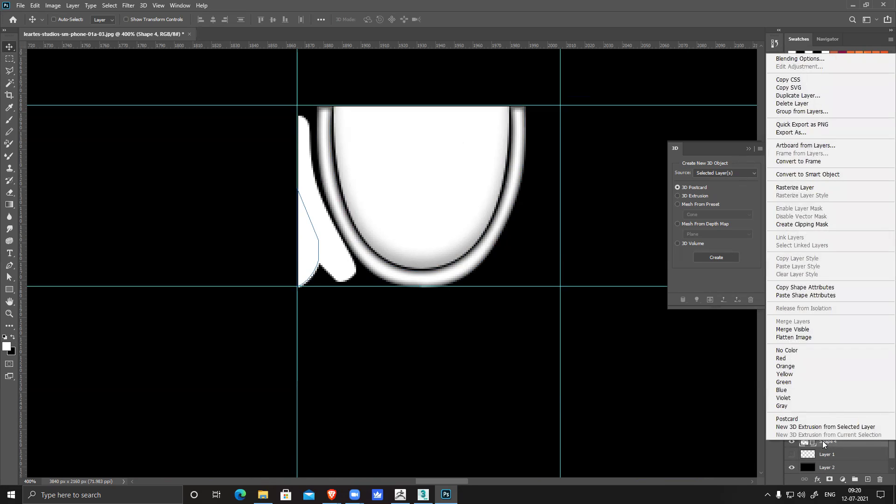
pyautogui.click(822, 444)
# - Copy the layer style of Shape 2 copy and paste it onto Shape 3
pyautogui.click(839, 402)
pyautogui.scroll(1, 839, 404)
pyautogui.click(840, 400)
pyautogui.rightClick(847, 398)
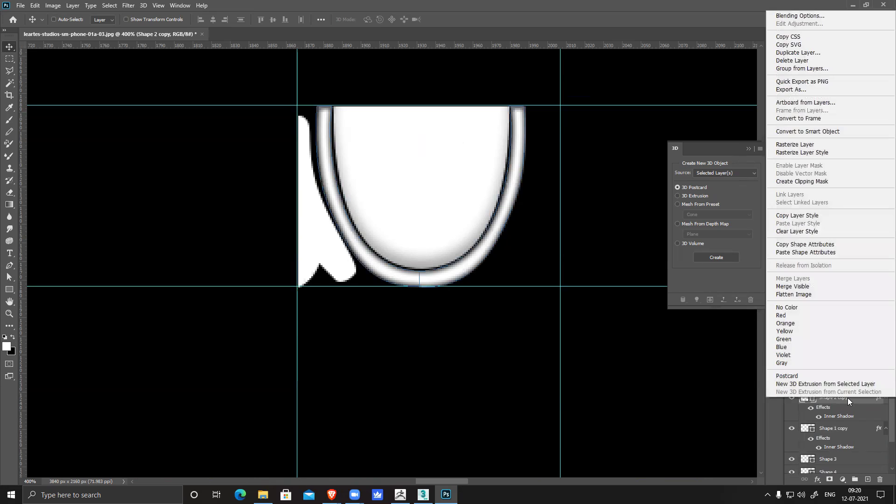
pyautogui.click(819, 218)
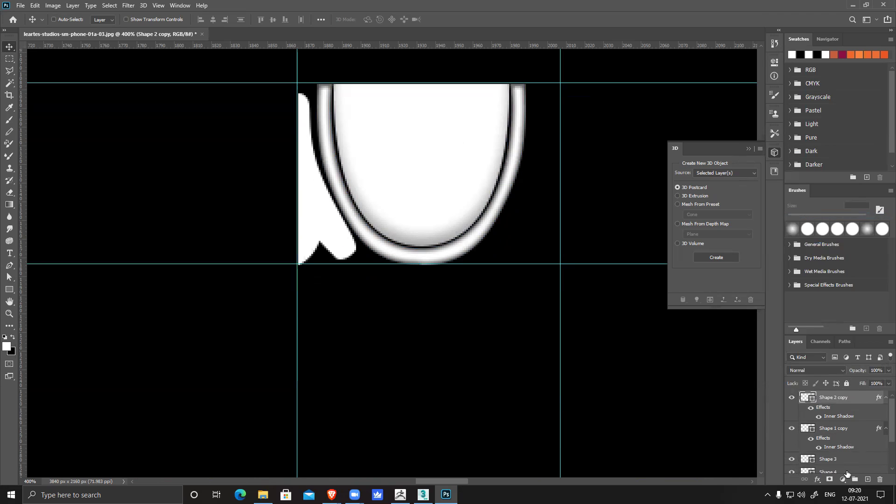
pyautogui.click(838, 451)
pyautogui.click(836, 460)
pyautogui.rightClick(836, 459)
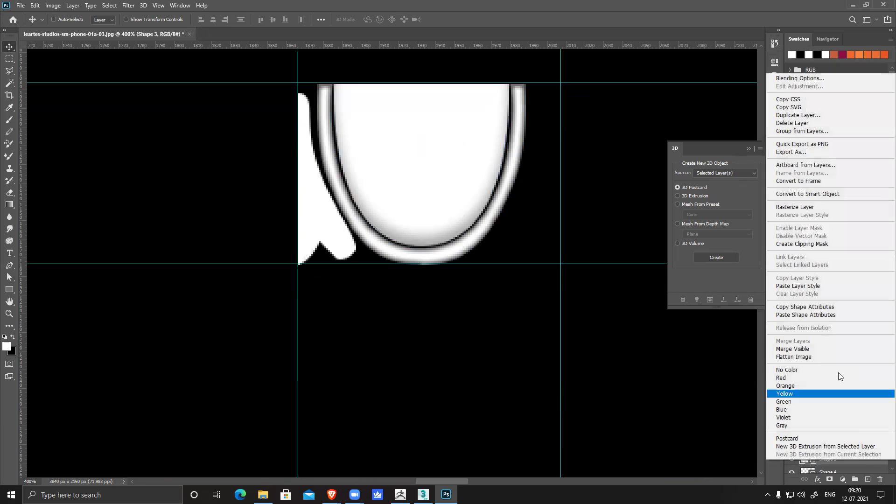
pyautogui.click(824, 285)
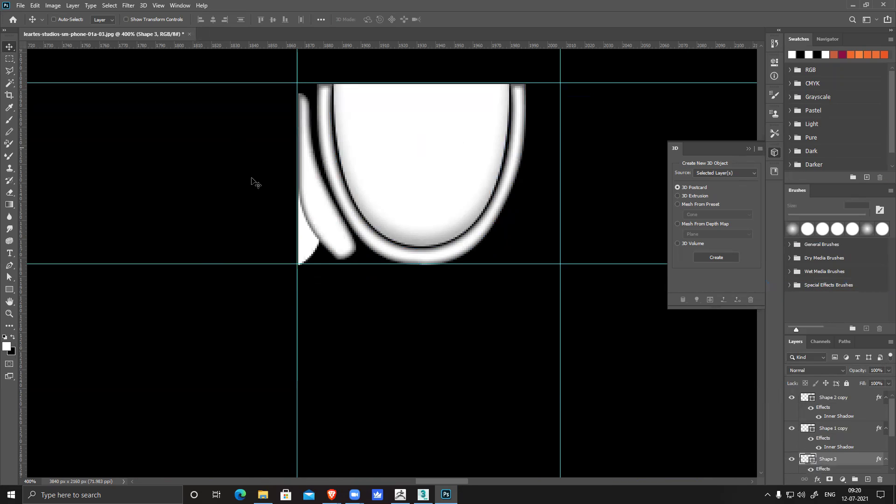
# - Paste the copied layer style onto Shape 4, toggling the layer's visibility to identify it
pyautogui.scroll(-3, 845, 420)
pyautogui.click(845, 430)
pyautogui.click(791, 428)
pyautogui.click(791, 428)
pyautogui.rightClick(847, 426)
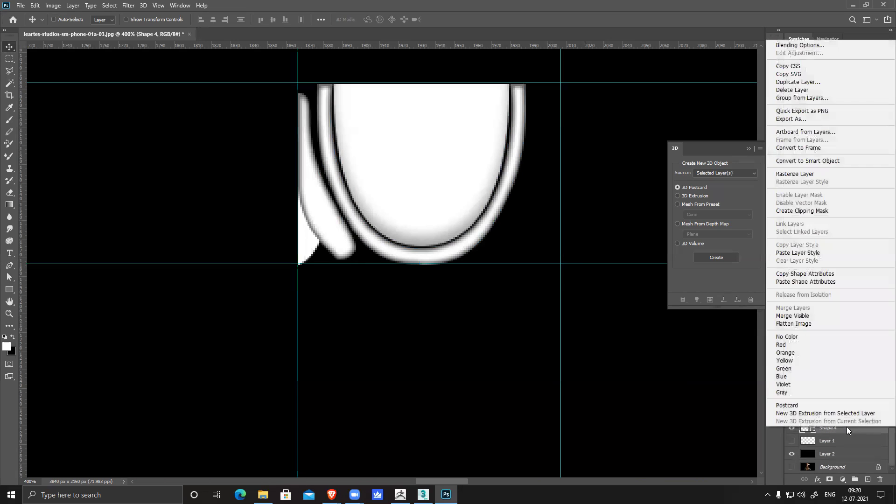
pyautogui.click(823, 251)
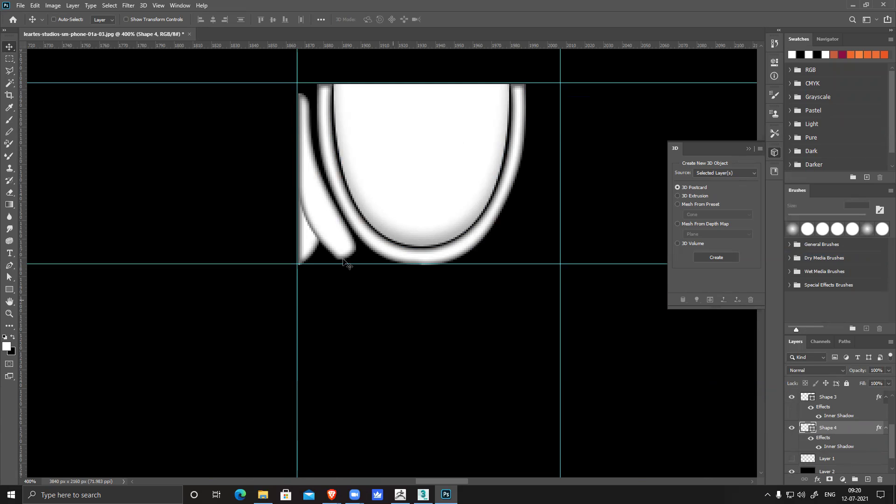
# - Set Shape 3's Inner Shadow size to 9 px and its opacity to 77%
pyautogui.click(842, 404)
pyautogui.doubleClick(843, 419)
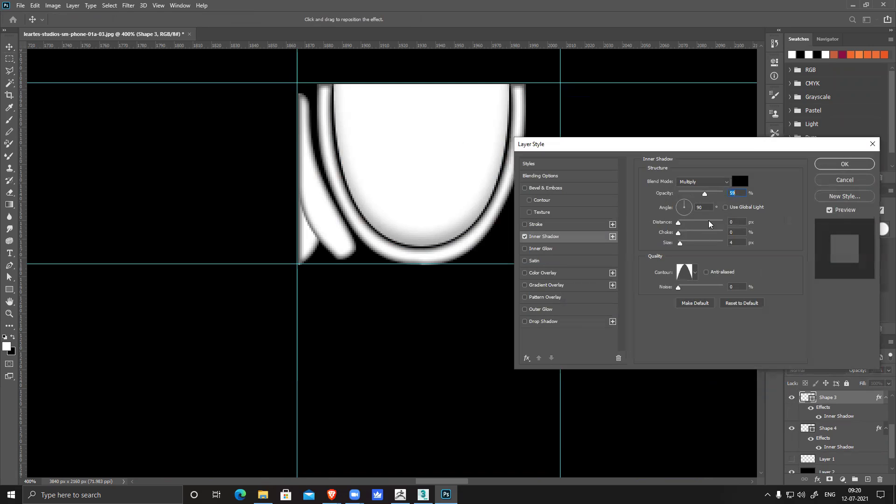
pyautogui.press('Up')
pyautogui.press('Up')
pyautogui.press('Up')
pyautogui.press('Up')
pyautogui.press('Up')
pyautogui.press('Up')
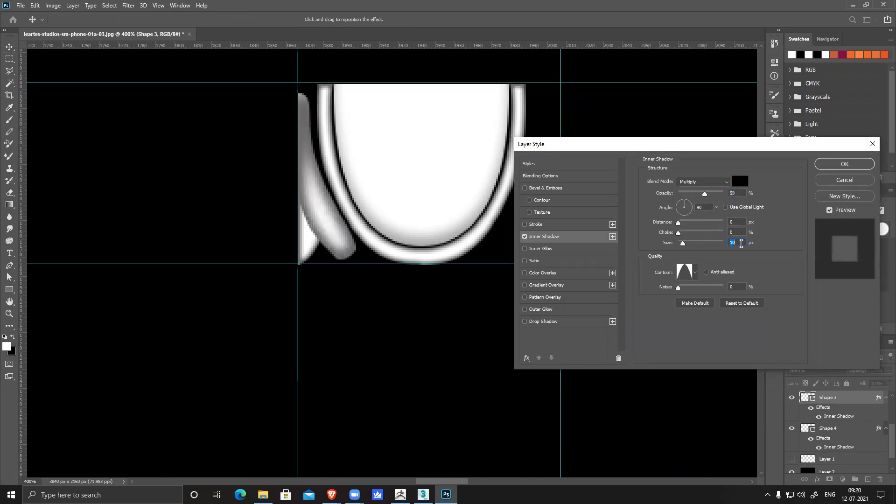
pyautogui.press('Down')
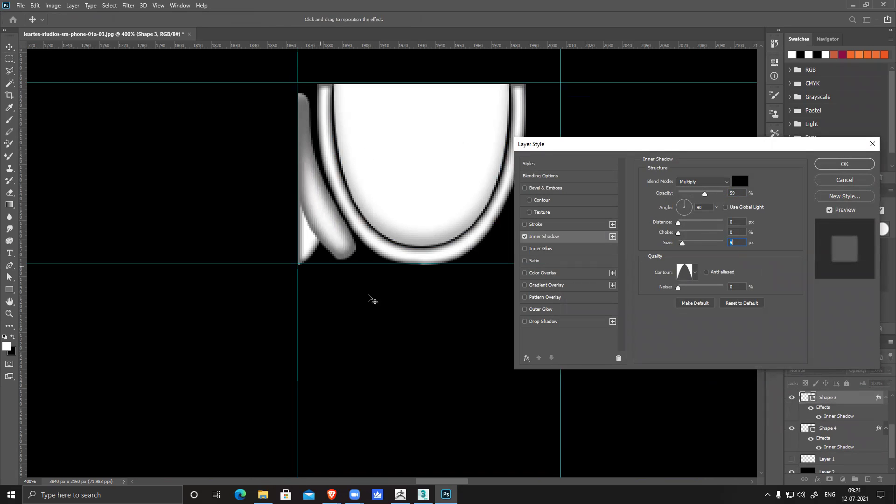
pyautogui.moveTo(705, 194); pyautogui.dragTo(712, 197)
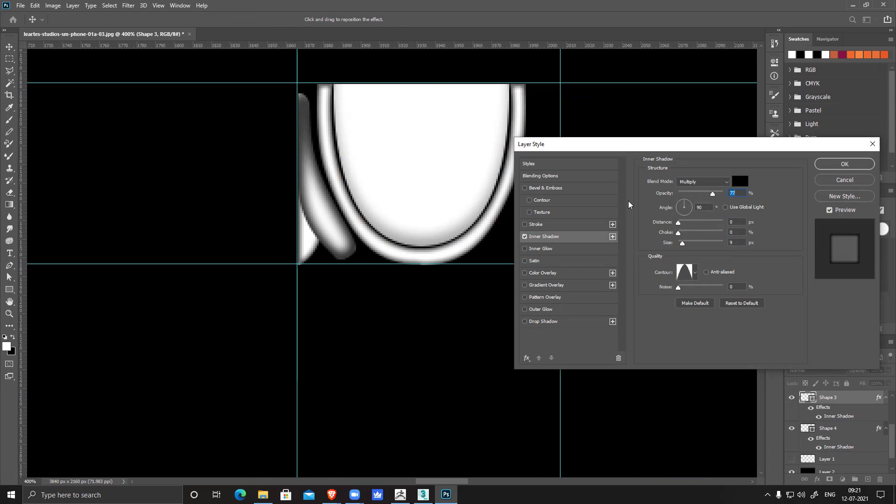
# - Add a Drop Shadow to Shape 3 with Use Global Light off, a 90° angle and a distance of 6 px
pyautogui.click(543, 323)
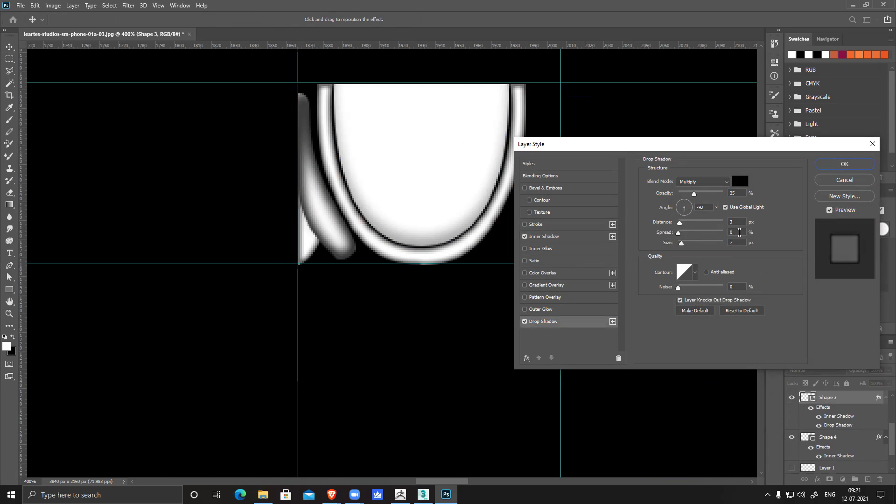
pyautogui.click(725, 207)
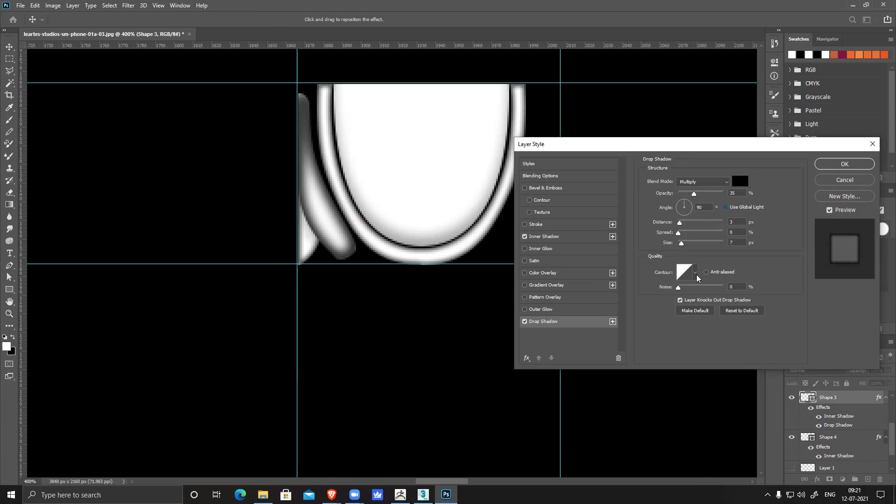
pyautogui.press('BackSpace')
pyautogui.press('Up')
pyautogui.press('Up')
pyautogui.press('Up')
pyautogui.press('Up')
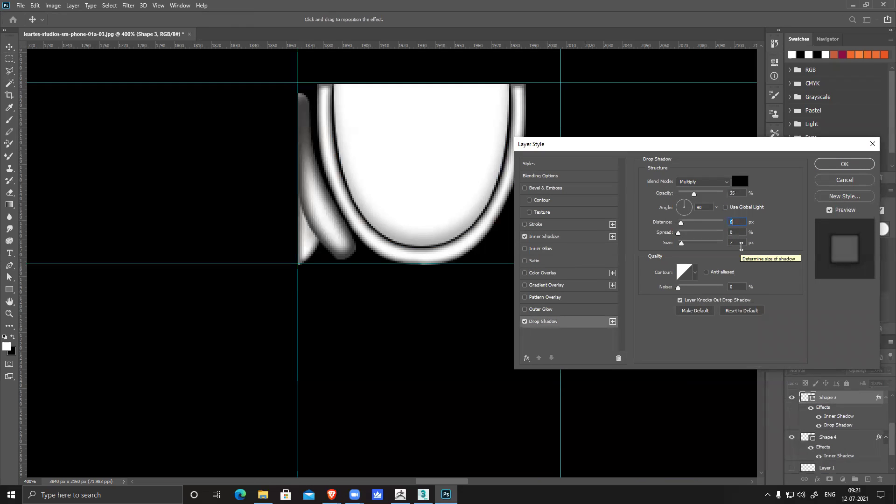
# - Set the distance of Shape 3's Drop Shadow to 7 px, adjust its size and apply the style
pyautogui.press('Down')
pyautogui.press('Down')
pyautogui.press('Down')
pyautogui.press('Down')
pyautogui.press('Up')
pyautogui.press('Up')
pyautogui.click(676, 243)
pyautogui.moveTo(679, 243)
pyautogui.mouseDown()
pyautogui.moveTo(673, 225)
pyautogui.moveTo(680, 227)
pyautogui.mouseUp()
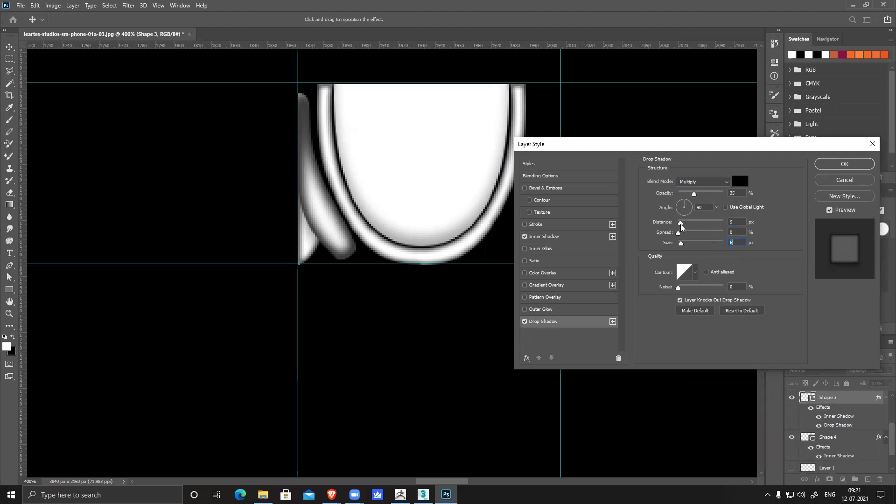
pyautogui.click(866, 164)
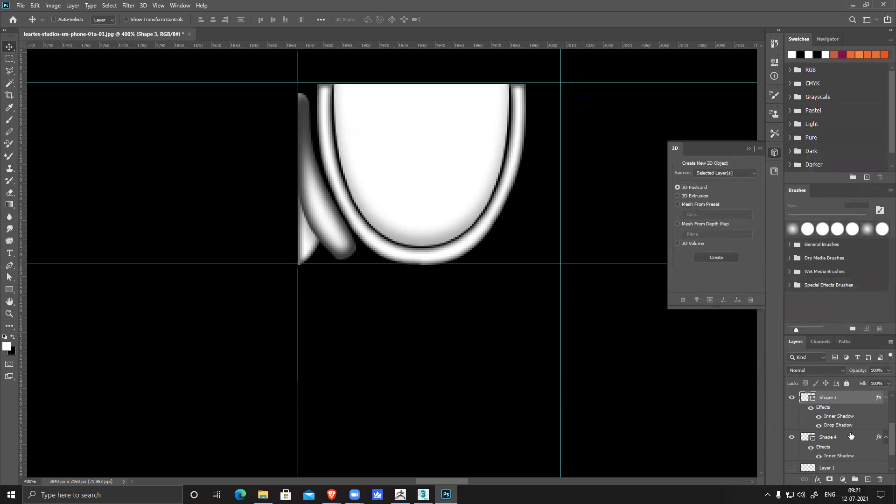
pyautogui.scroll(-2, 851, 442)
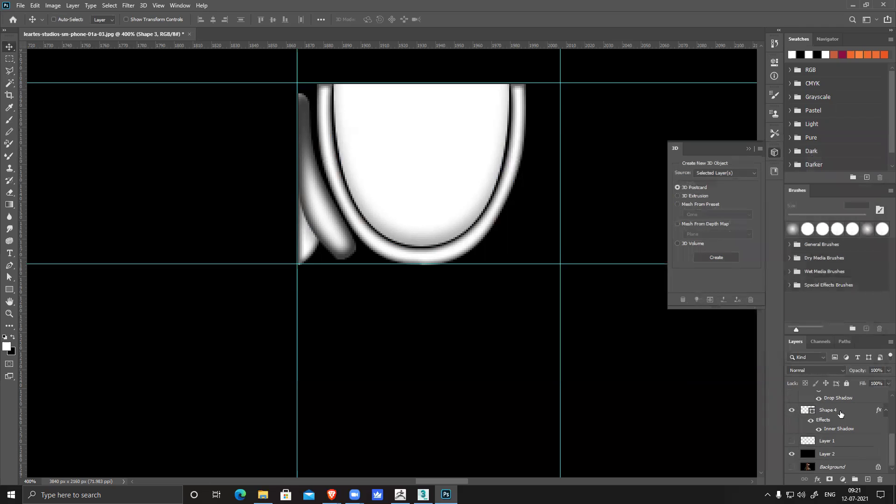
# - Try to merge Shape 4, Shape 3, Shape 1 copy and Shape 2 copy into one shape, and undo the merges
pyautogui.keyDown('ctrl'); pyautogui.click(827, 414); pyautogui.keyUp('ctrl')
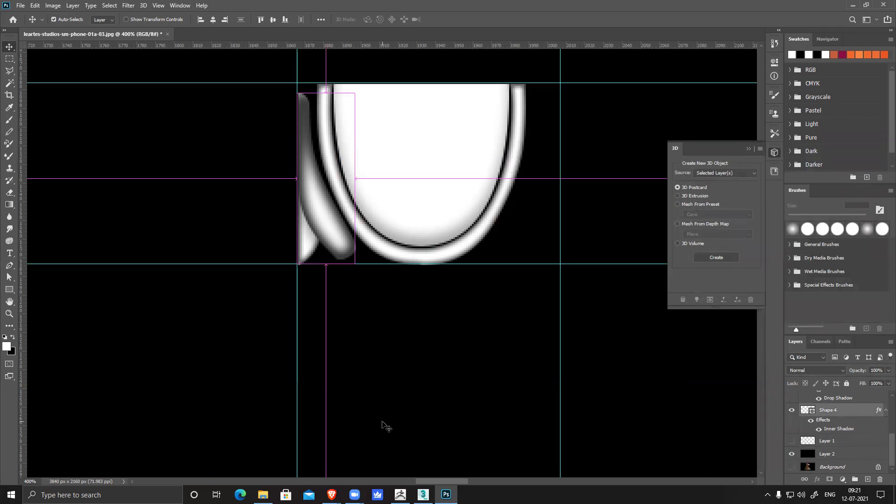
pyautogui.hotkey('ctrl', 'e')
pyautogui.scroll(4, 847, 436)
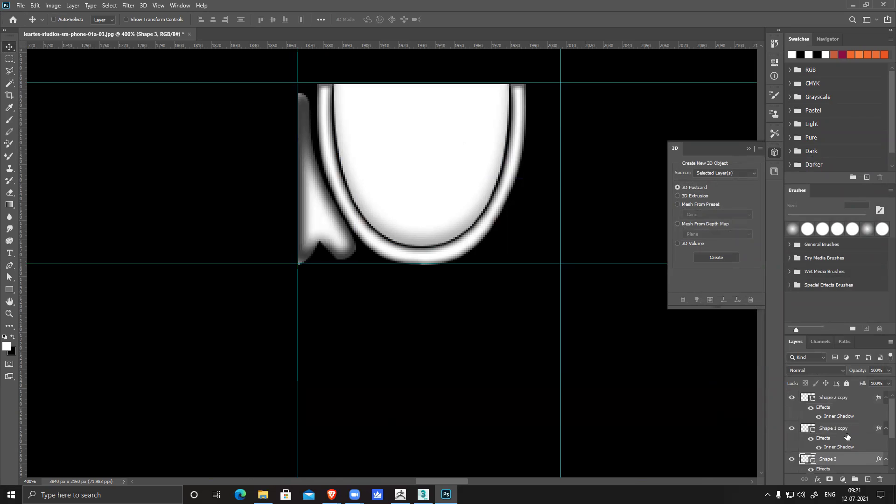
pyautogui.click(844, 404)
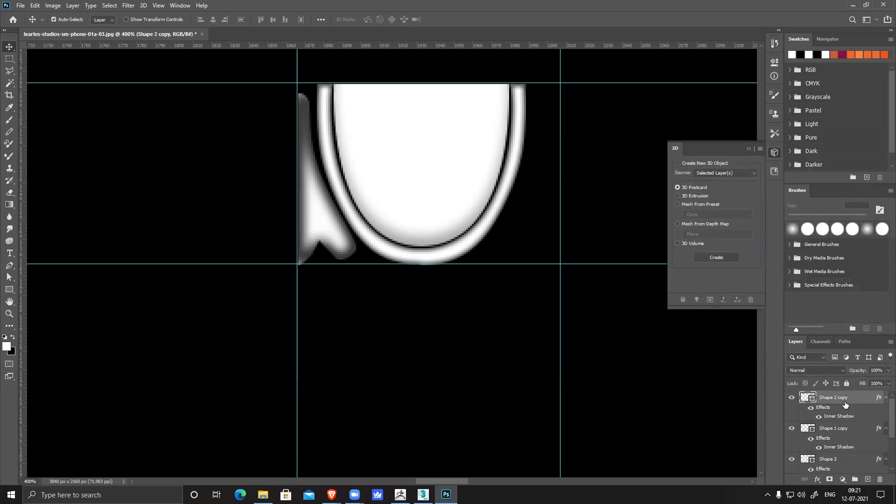
pyautogui.scroll(-3, 845, 404)
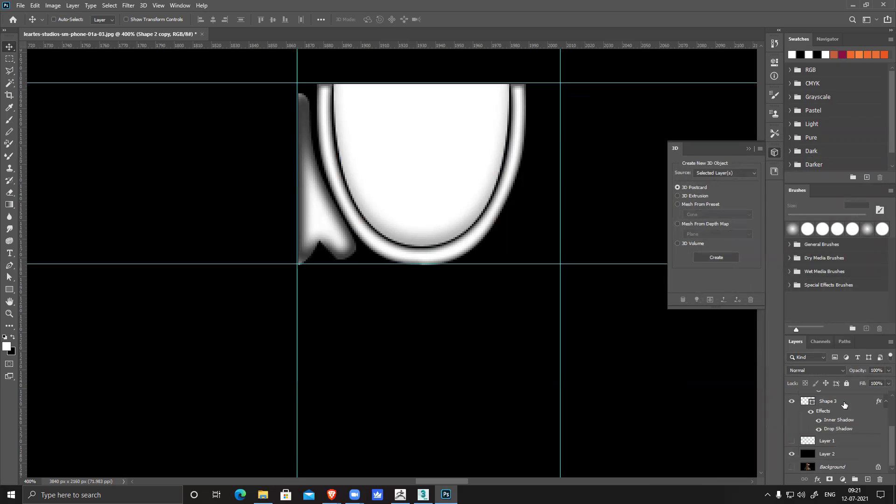
pyautogui.keyDown('ctrl'); pyautogui.click(843, 402); pyautogui.keyUp('ctrl')
pyautogui.hotkey('ctrl', 'e')
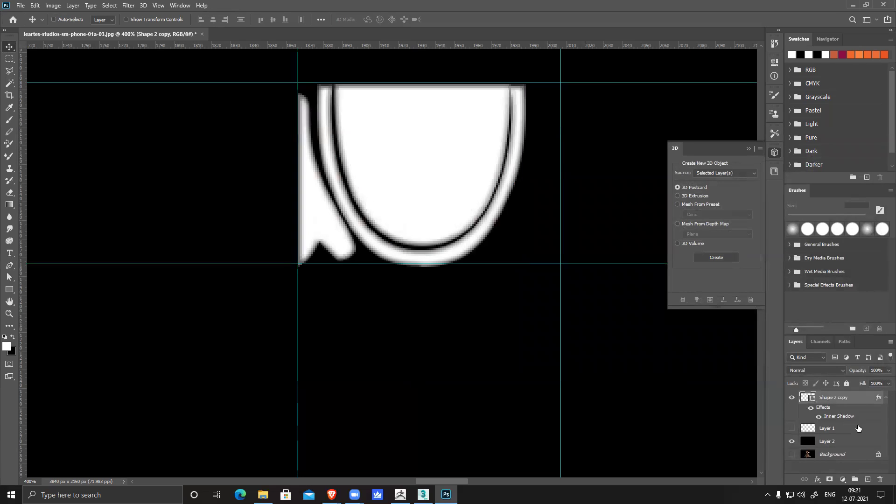
pyautogui.scroll(1, 713, 388)
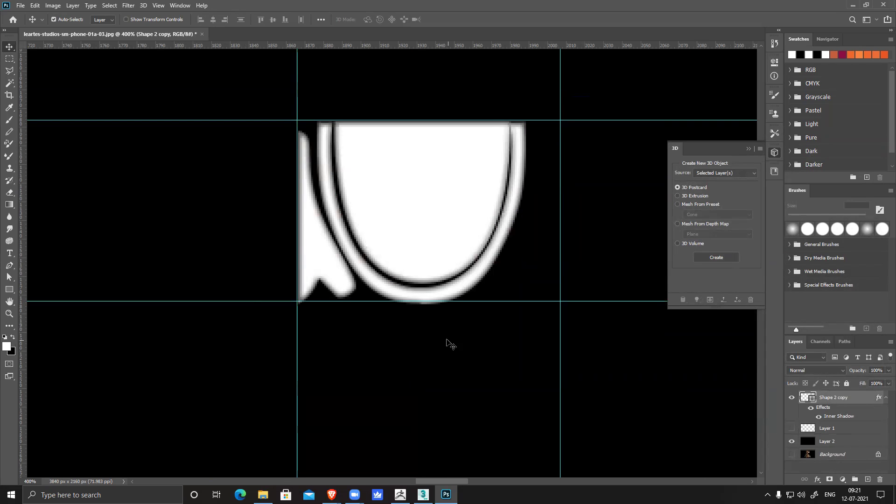
pyautogui.hotkey('ctrl', 'z')
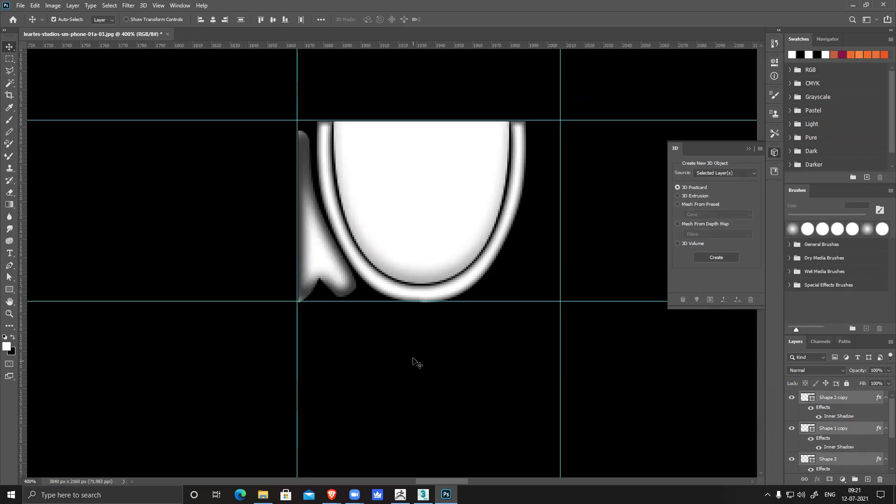
pyautogui.hotkey('ctrl', 'z')
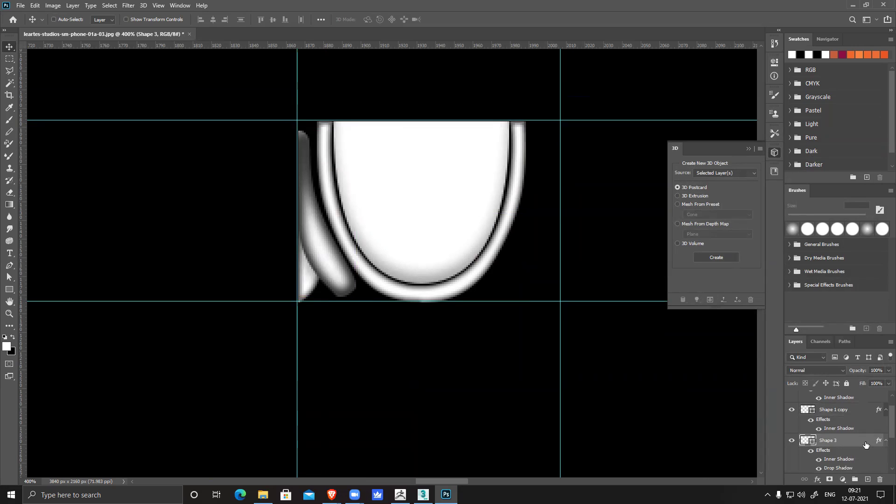
# - Rasterize Shape 2 copy, Shape 1 copy, Shape 3 and Shape 4 together
pyautogui.scroll(1, 866, 444)
pyautogui.click(850, 398)
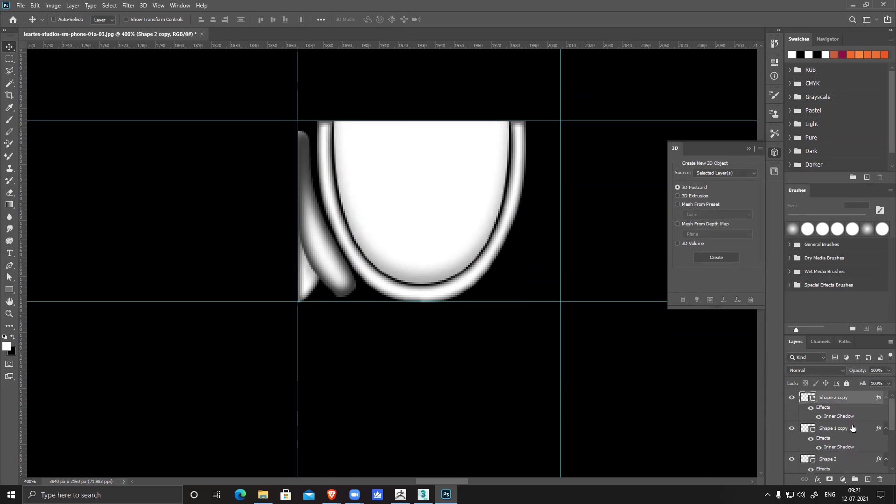
pyautogui.scroll(-2, 852, 428)
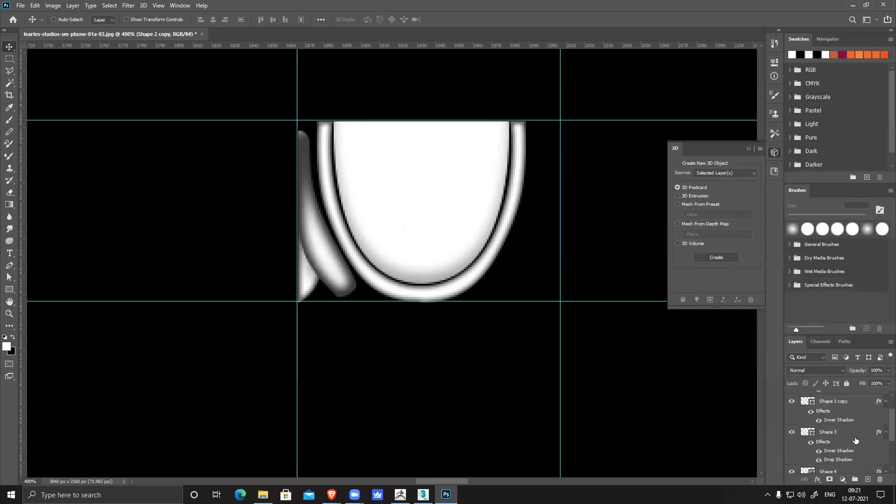
pyautogui.scroll(-2, 854, 443)
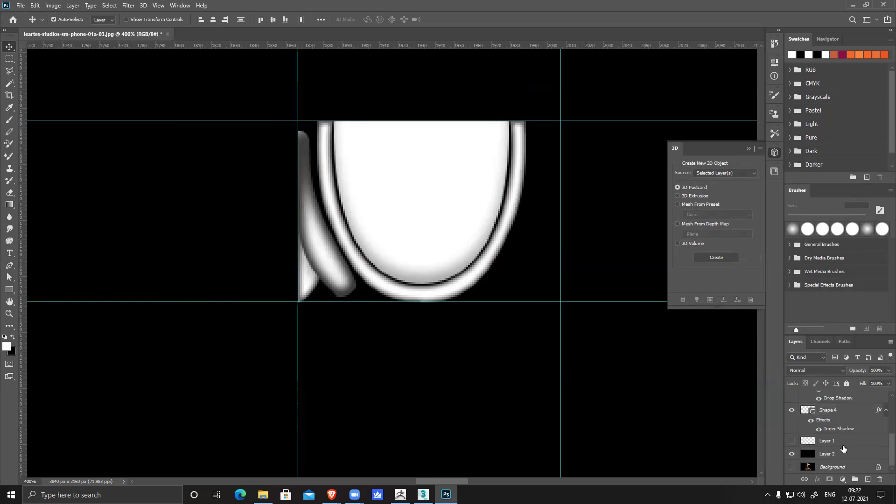
pyautogui.hotkey('ctrl', 'z')
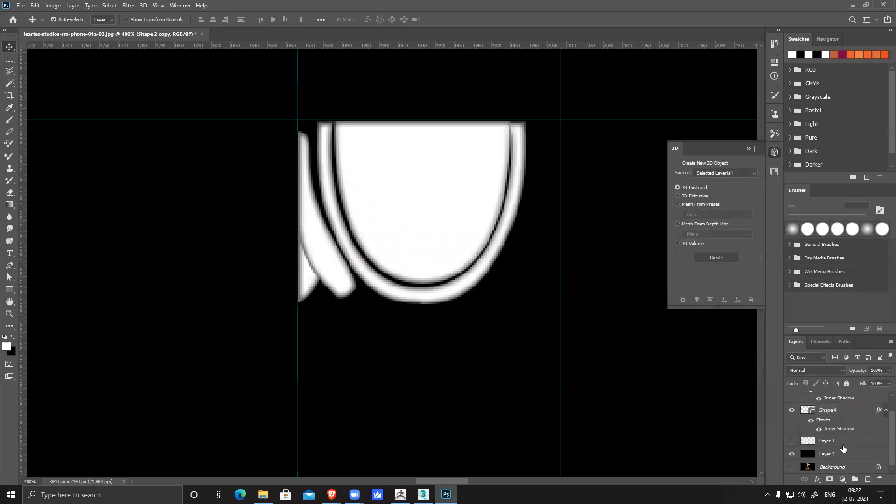
pyautogui.hotkey('ctrl', 'shift', 'z')
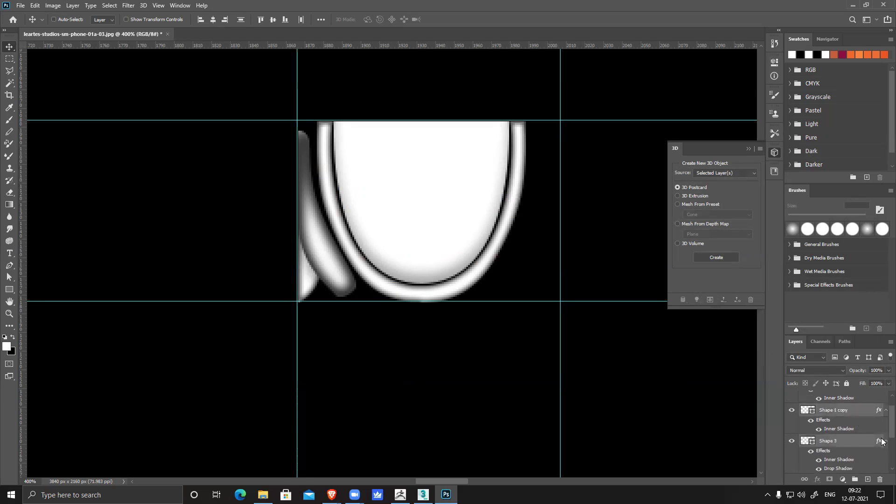
pyautogui.scroll(-2, 843, 443)
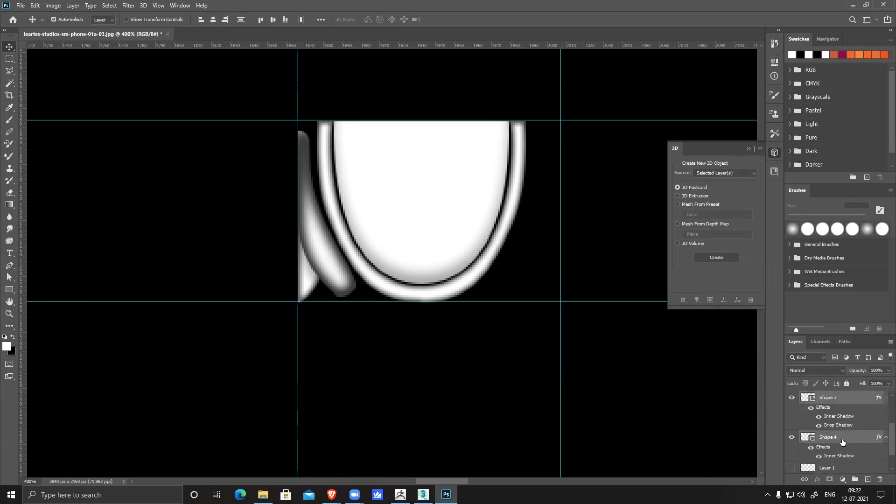
pyautogui.scroll(-2, 843, 441)
pyautogui.rightClick(834, 411)
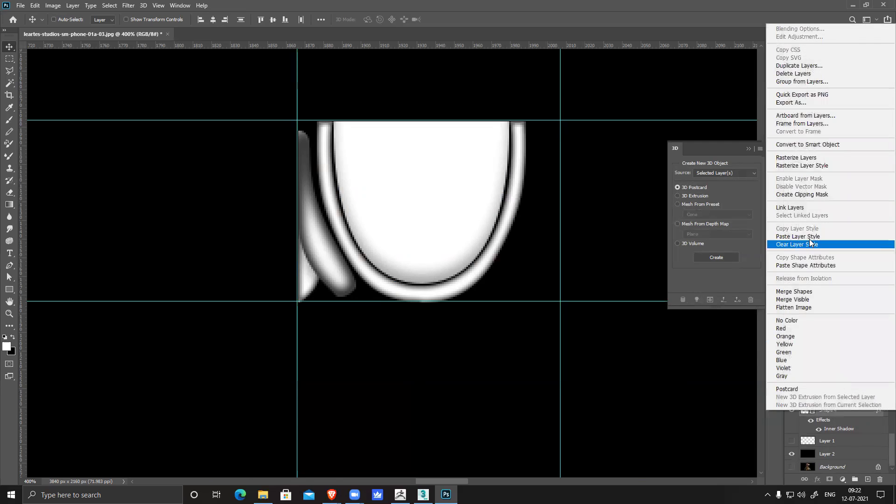
pyautogui.click(808, 157)
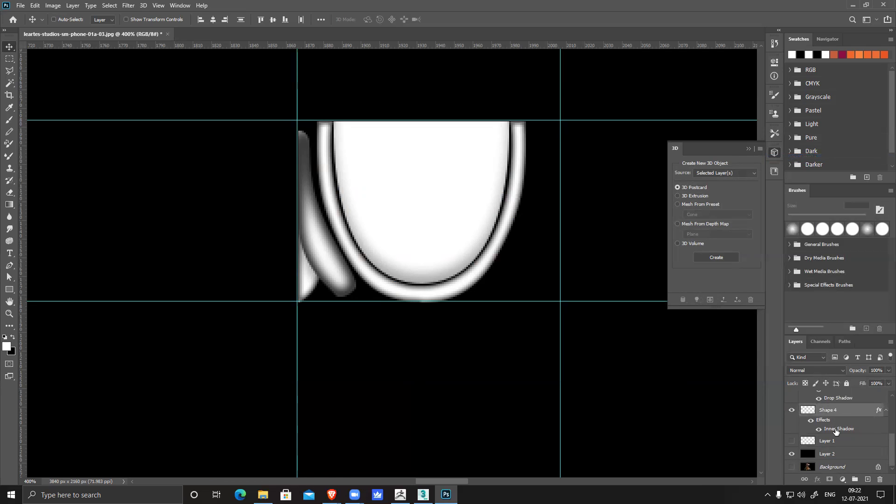
# - Merge the rasterized layers into one and duplicate the merged layer
pyautogui.scroll(3, 845, 442)
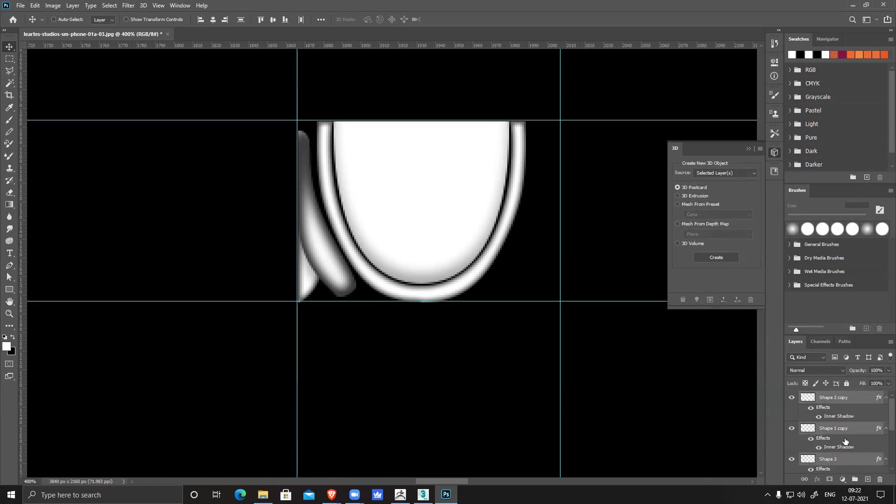
pyautogui.click(840, 397)
pyautogui.click(790, 397)
pyautogui.click(790, 398)
pyautogui.hotkey('ctrl', 'j')
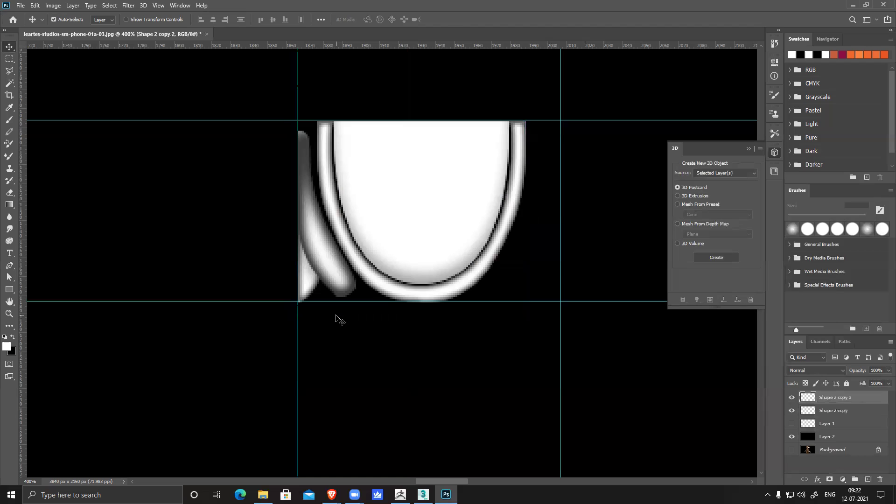
# - Flip the duplicate layer horizontally and move it sideways until its oval lines up with the original oval
pyautogui.hotkey('ctrl', 't')
pyautogui.rightClick(425, 189)
pyautogui.click(446, 346)
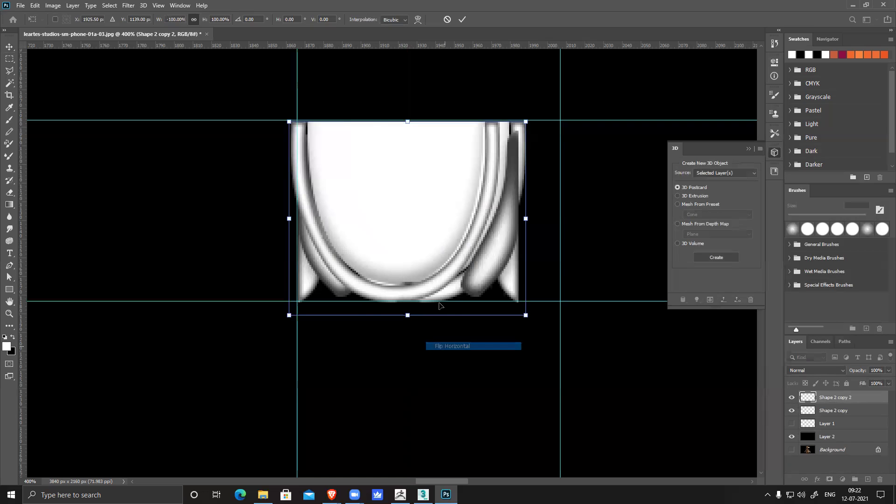
pyautogui.press('Return')
pyautogui.moveTo(391, 213); pyautogui.dragTo(429, 207)
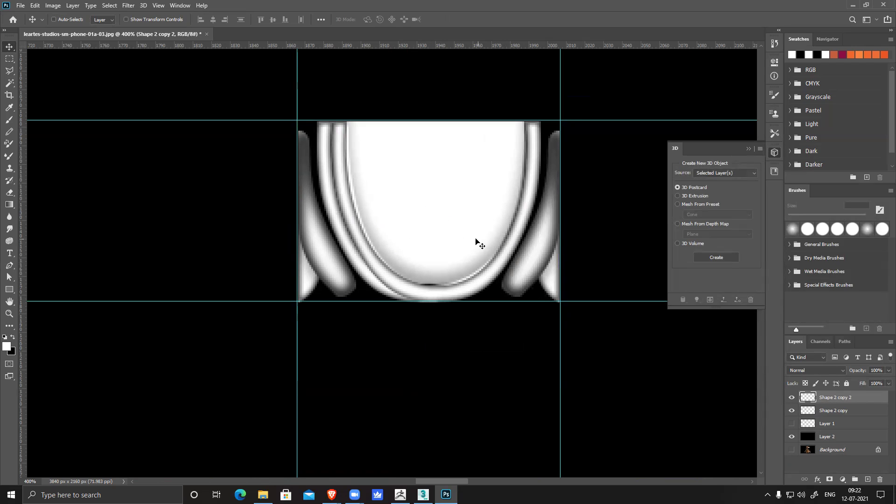
pyautogui.hotkey('shift', 'Left')
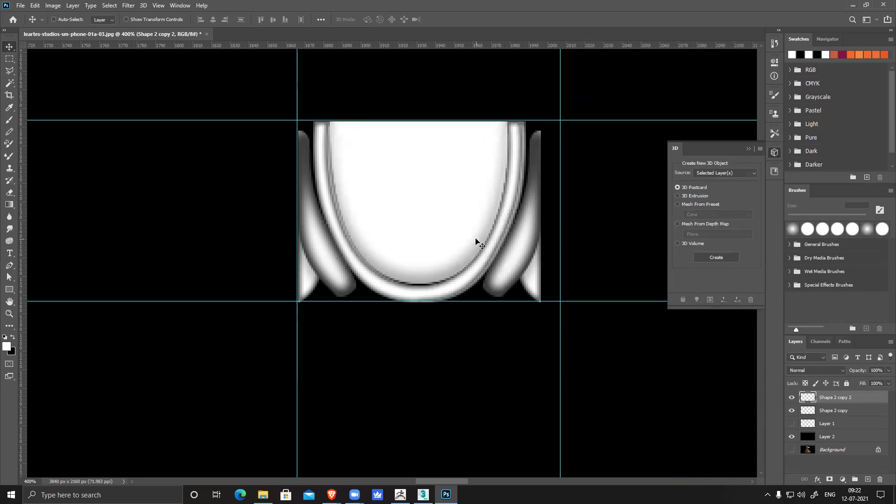
pyautogui.press('Right')
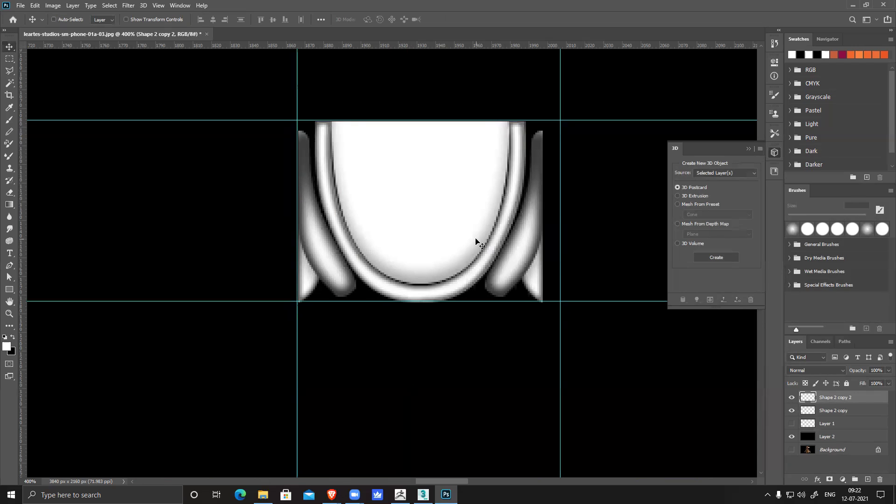
# - Toggle the mirrored copy's visibility to check its alignment, and merge it with Shape 2 copy
pyautogui.click(792, 397)
pyautogui.click(792, 397)
pyautogui.click(791, 397)
pyautogui.click(792, 397)
pyautogui.click(792, 397)
pyautogui.click(792, 397)
pyautogui.click(791, 397)
pyautogui.click(791, 397)
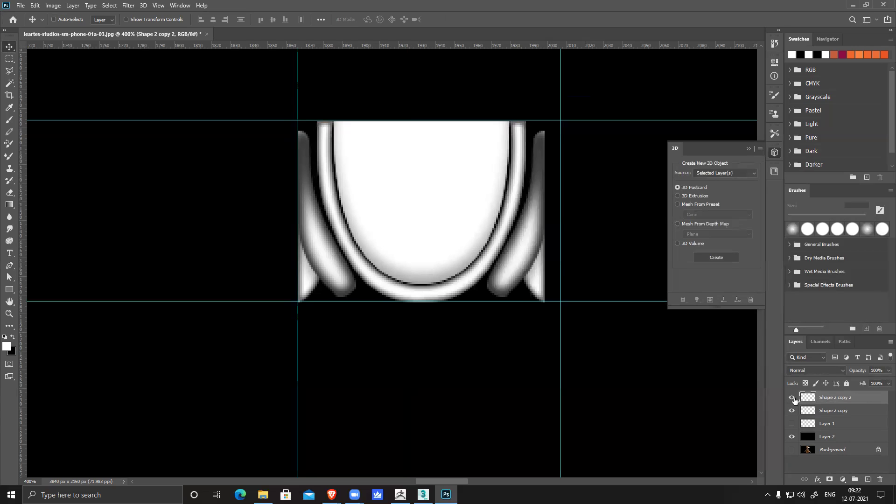
pyautogui.hotkey('ctrl', 'e')
pyautogui.click(792, 398)
pyautogui.click(791, 398)
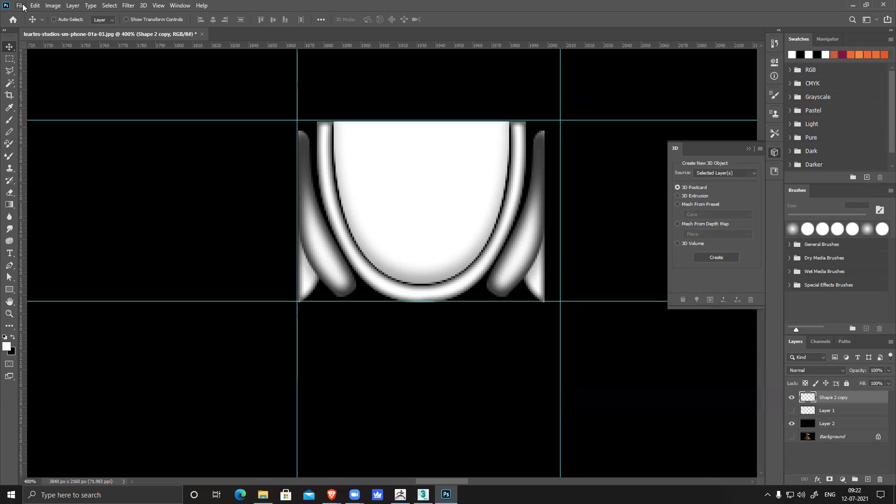
# - Hide the guides and crop the canvas tightly around the ornament to about 132 x 98 px
pyautogui.press('c')
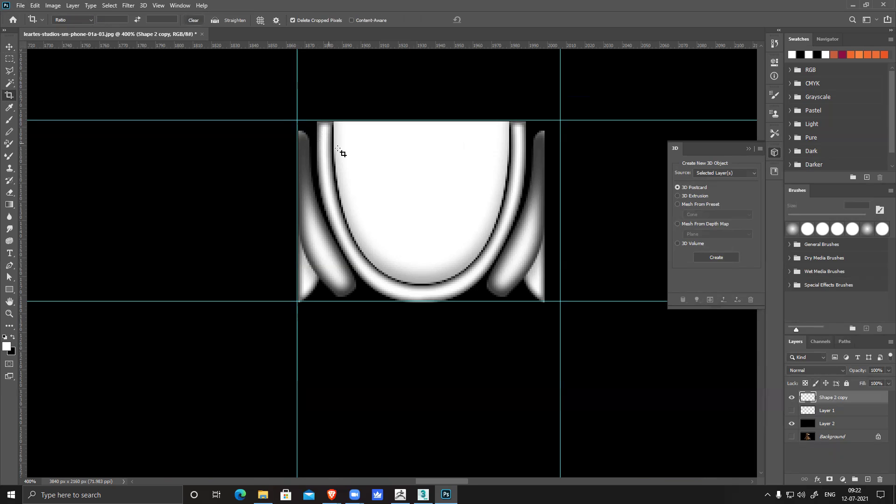
pyautogui.hotkey('ctrl', ';')
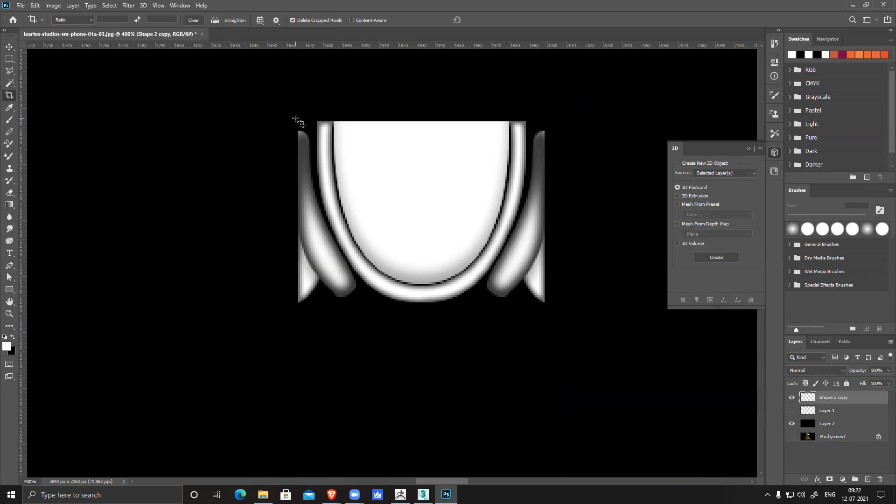
pyautogui.moveTo(298, 121); pyautogui.dragTo(546, 303)
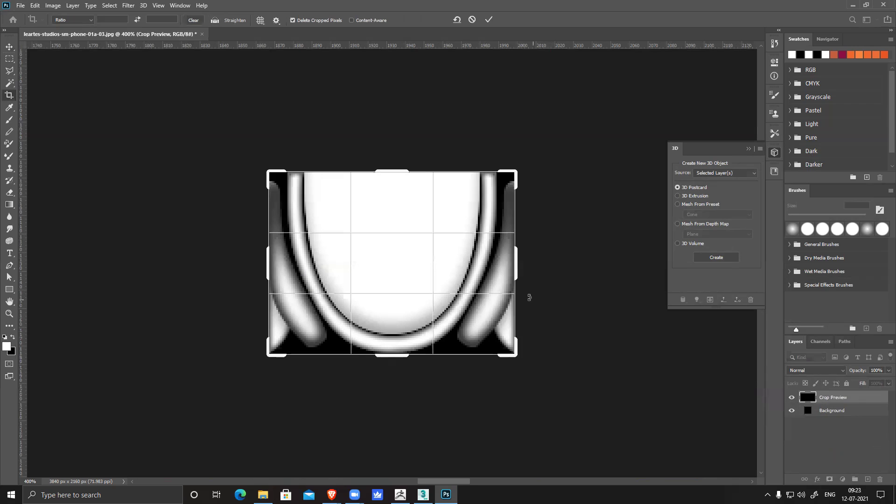
pyautogui.press('Return')
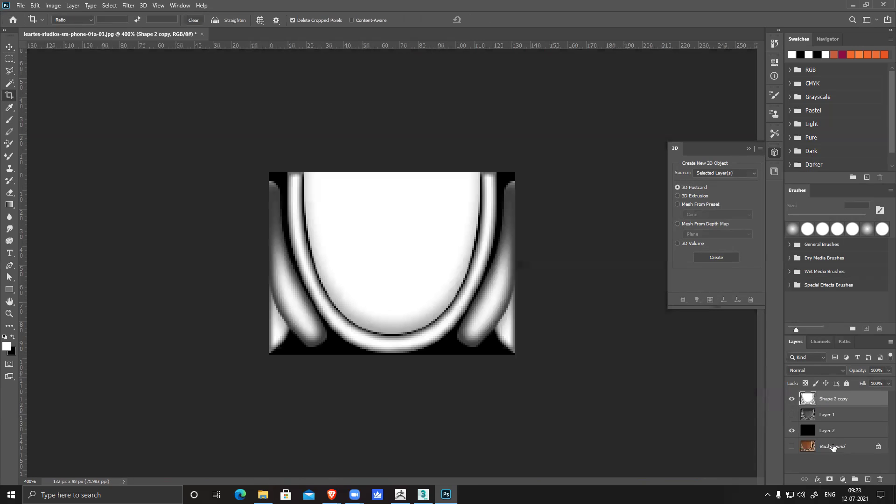
pyautogui.click(21, 5)
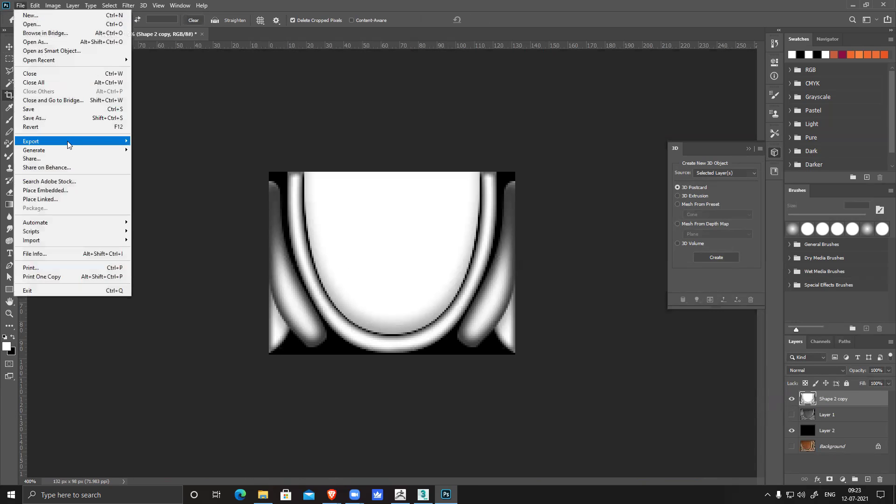
pyautogui.moveTo(70, 141)
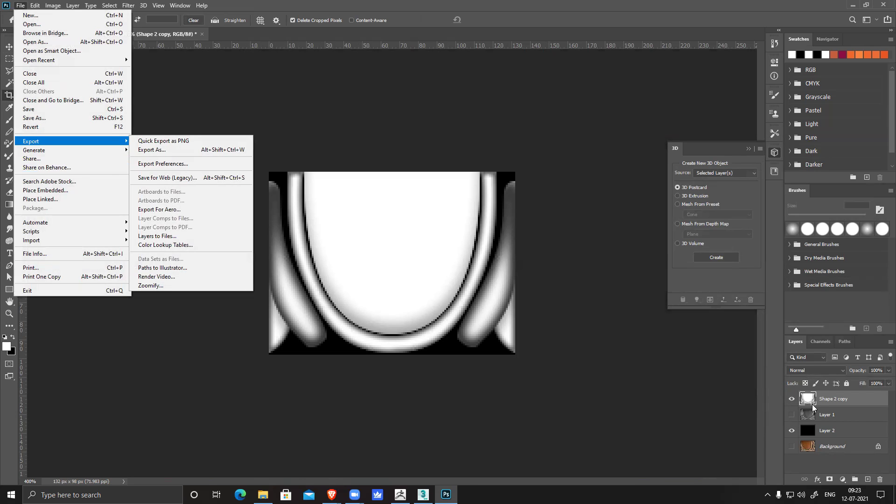
pyautogui.click(391, 4)
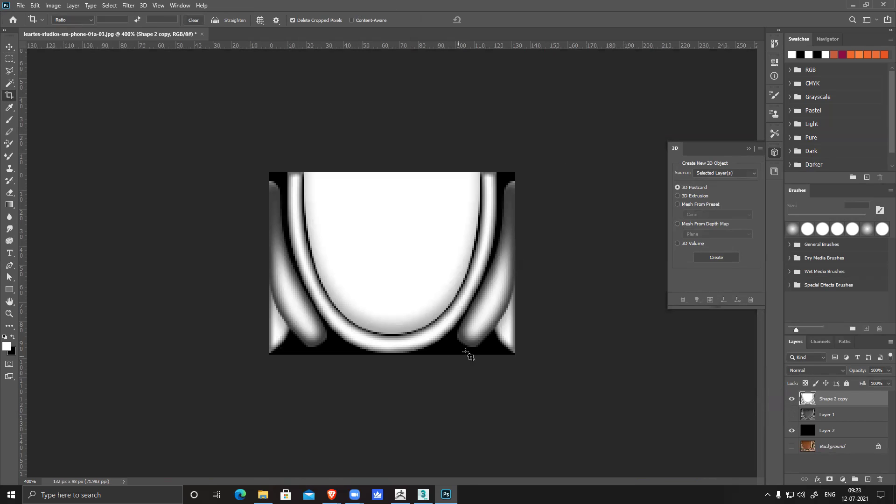
pyautogui.click(22, 5)
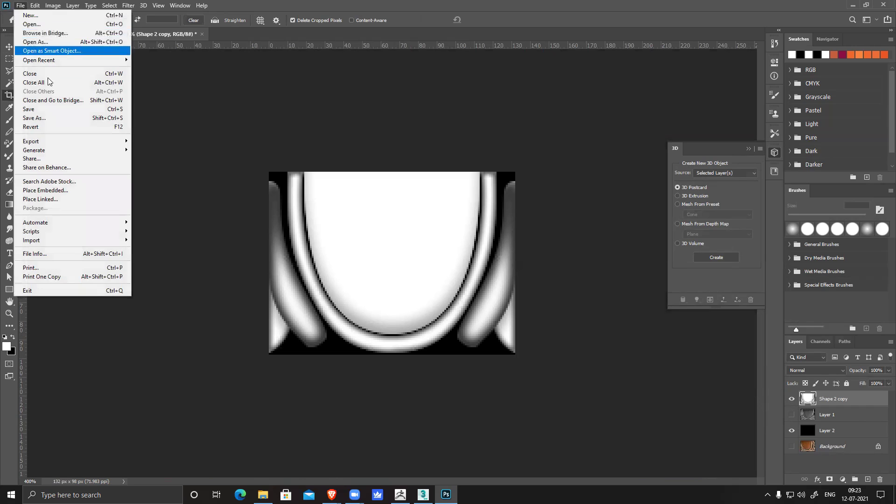
pyautogui.click(43, 109)
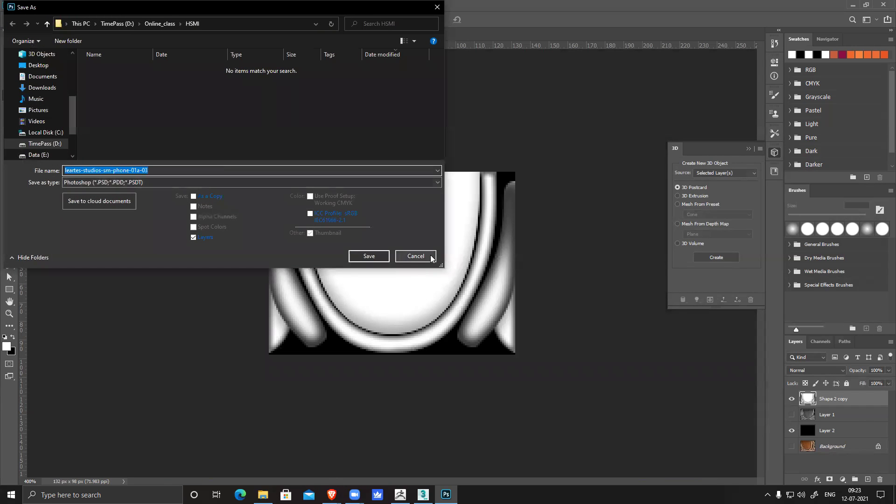
pyautogui.click(416, 256)
# - Resize the image to a width of 512 pixels with proportions kept
pyautogui.hotkey('ctrl', 'alt', 'i')
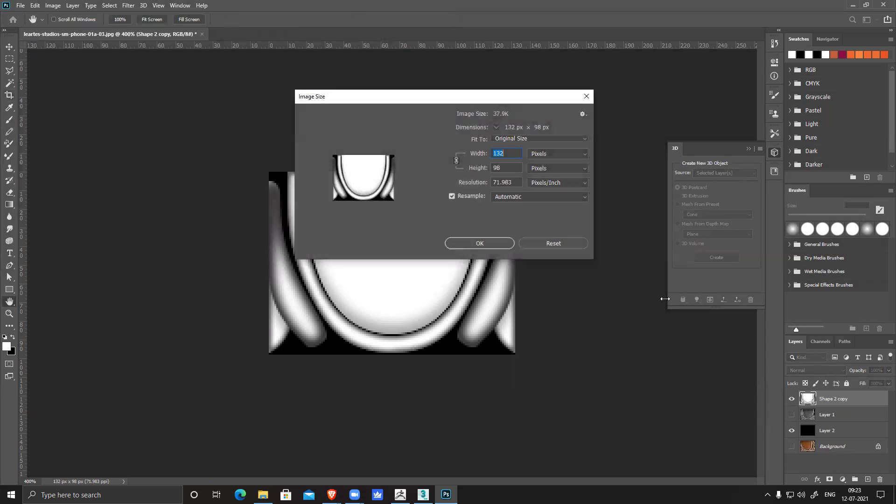
pyautogui.click(556, 156)
pyautogui.click(539, 154)
pyautogui.write('512')
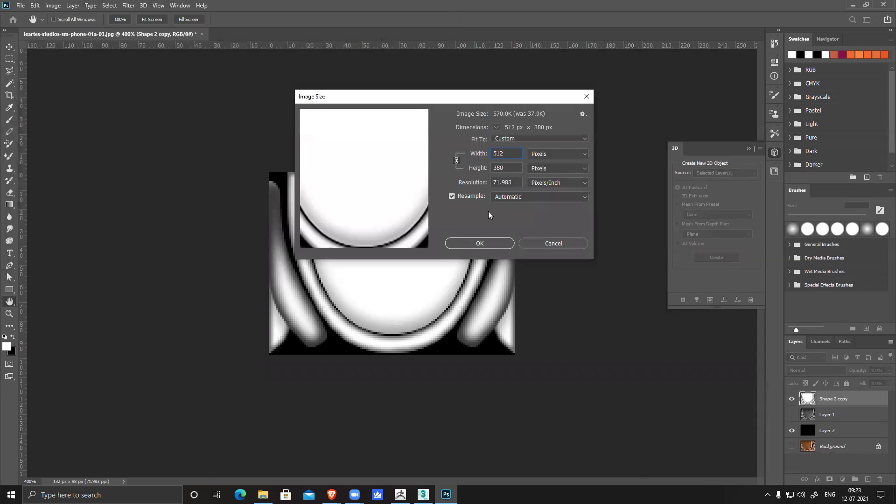
pyautogui.click(479, 244)
pyautogui.press('c')
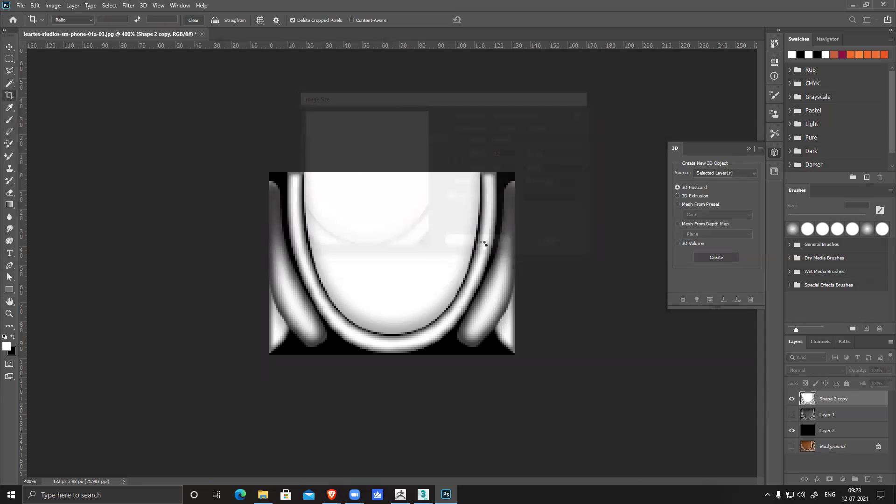
pyautogui.hotkey('ctrl', '-')
pyautogui.hotkey('ctrl', '-')
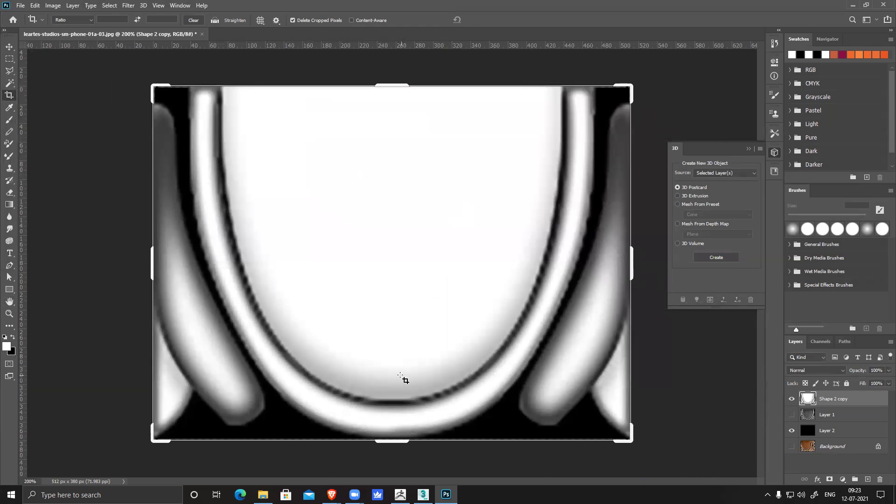
# - Save the document to the Desktop as a Photoshop file named alpha_01 with Maximize Compatibility on
pyautogui.click(20, 5)
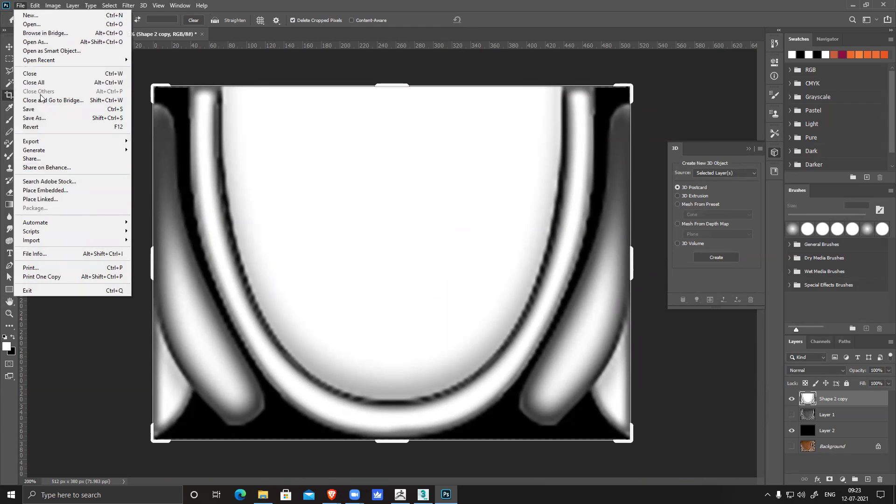
pyautogui.click(42, 118)
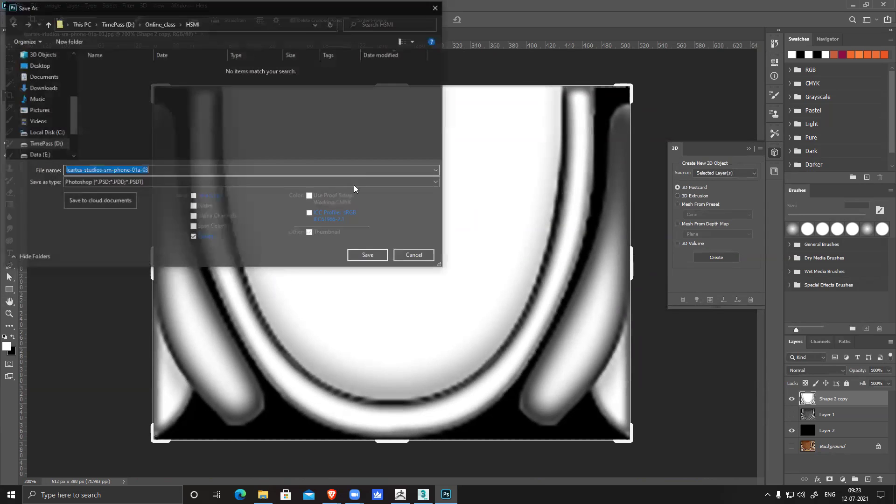
pyautogui.scroll(5, 42, 94)
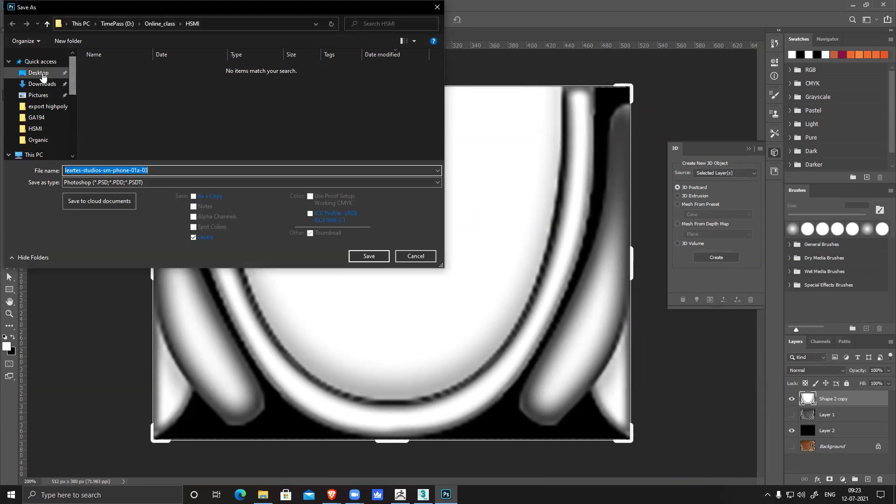
pyautogui.click(38, 72)
pyautogui.write('pl')
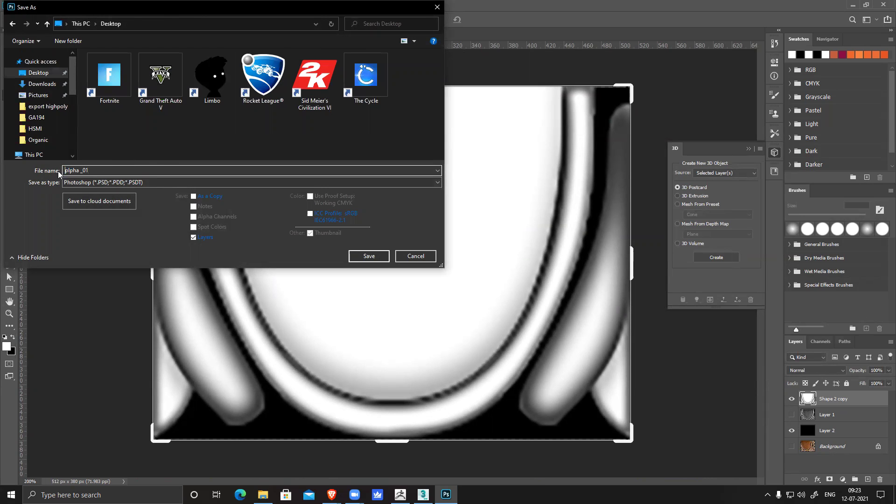
pyautogui.click(368, 255)
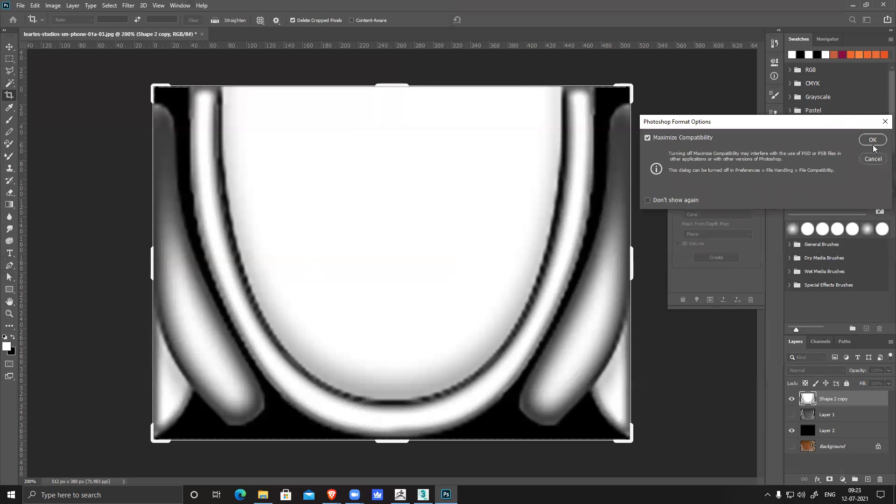
pyautogui.click(872, 140)
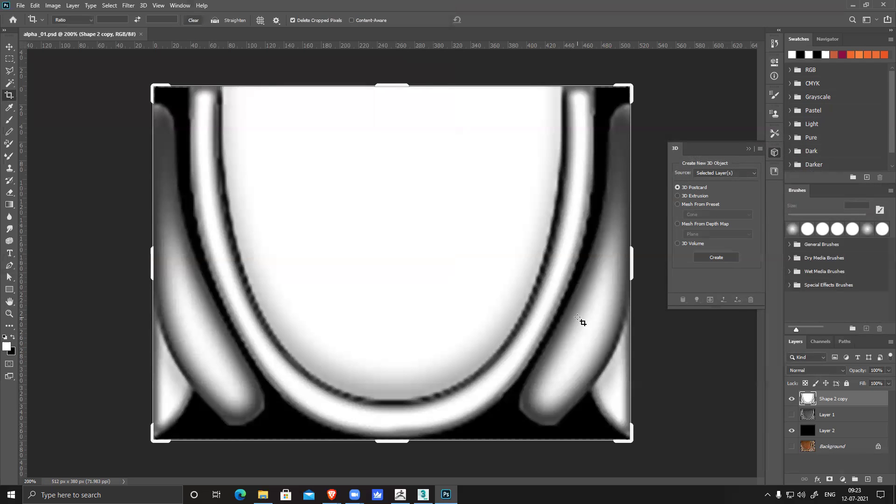
# - Switch to ZBrush and turn the view toward the telephone's base
pyautogui.click(850, 5)
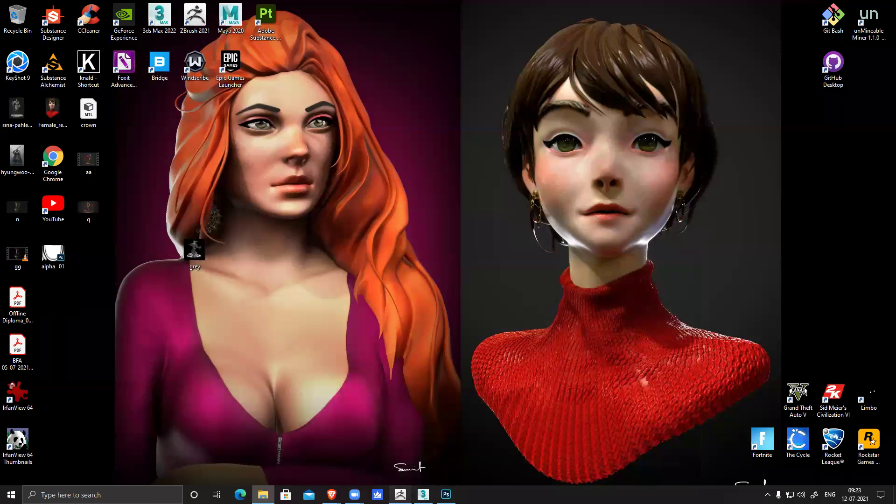
pyautogui.click(400, 494)
pyautogui.keyDown('alt'); pyautogui.moveTo(614, 404); pyautogui.dragTo(606, 377); pyautogui.keyUp('alt')
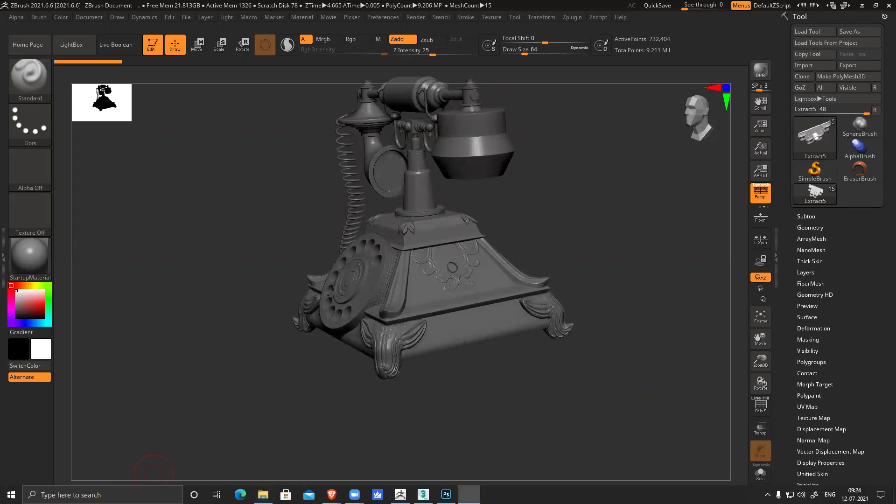
pyautogui.click(469, 494)
pyautogui.hotkey('alt', 'Tab')
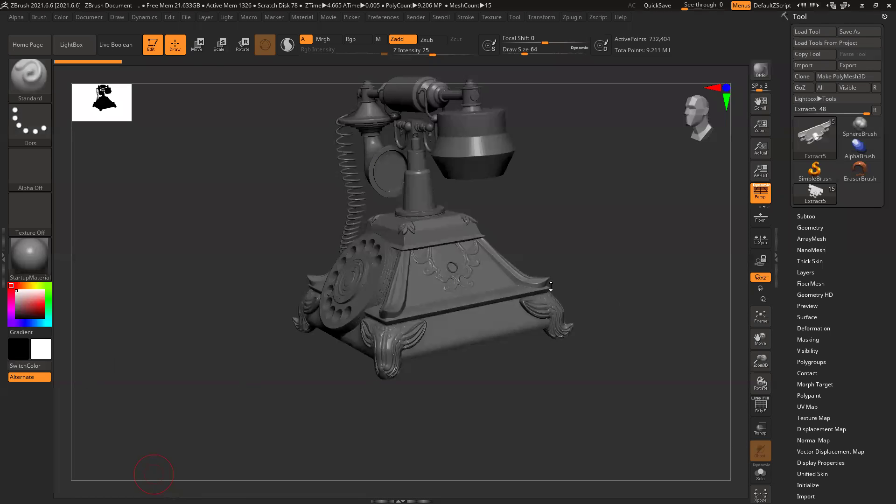
# - Select and isolate the telephone base subtool, enable local symmetry and switch mirrored brushing off
pyautogui.keyDown('alt'); pyautogui.click(433, 235); pyautogui.keyUp('alt')
pyautogui.click(761, 472)
pyautogui.keyDown('shift'); pyautogui.moveTo(678, 383); pyautogui.dragTo(638, 332); pyautogui.keyUp('shift')
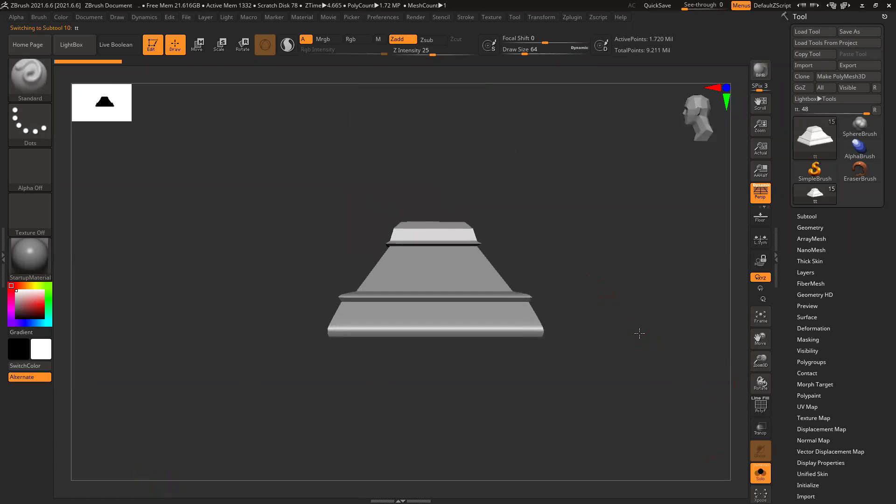
pyautogui.keyDown('ctrl'); pyautogui.moveTo(408, 234); pyautogui.dragTo(578, 373, button='right'); pyautogui.keyUp('ctrl')
pyautogui.moveTo(217, 194)
pyautogui.mouseDown(button='right')
pyautogui.moveTo(196, 206)
pyautogui.moveTo(299, 259)
pyautogui.mouseUp(button='right')
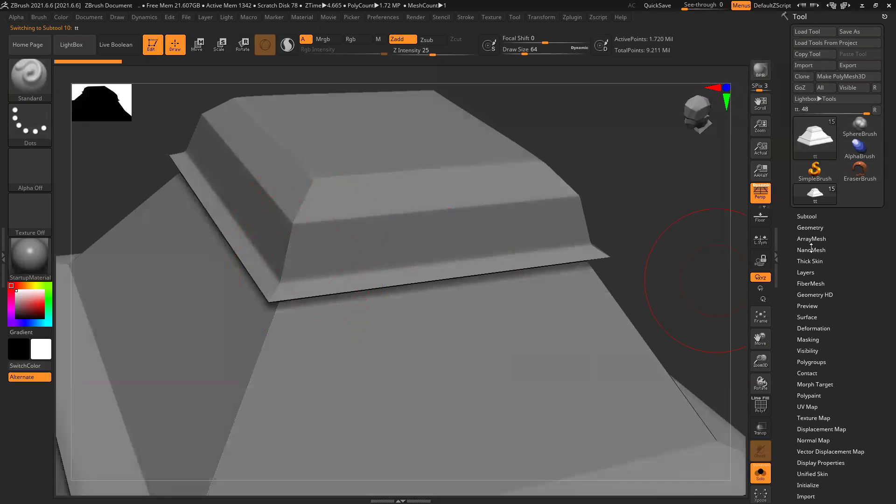
pyautogui.click(760, 238)
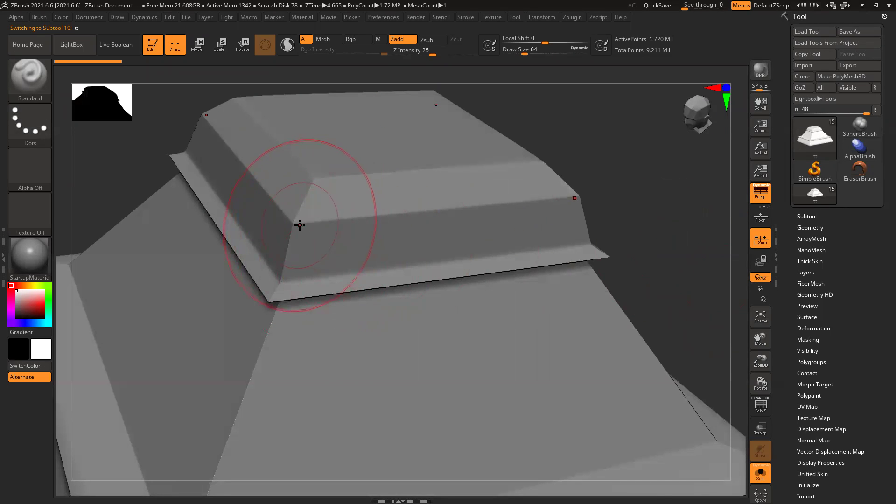
pyautogui.press('x')
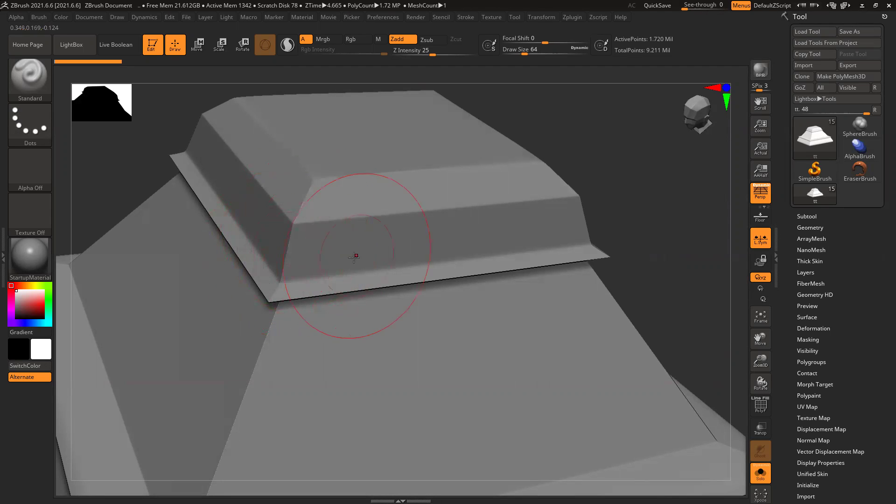
# - Show the base's polygon wireframe and set up a straight-on view with perspective turned off
pyautogui.hotkey('shift', 'f')
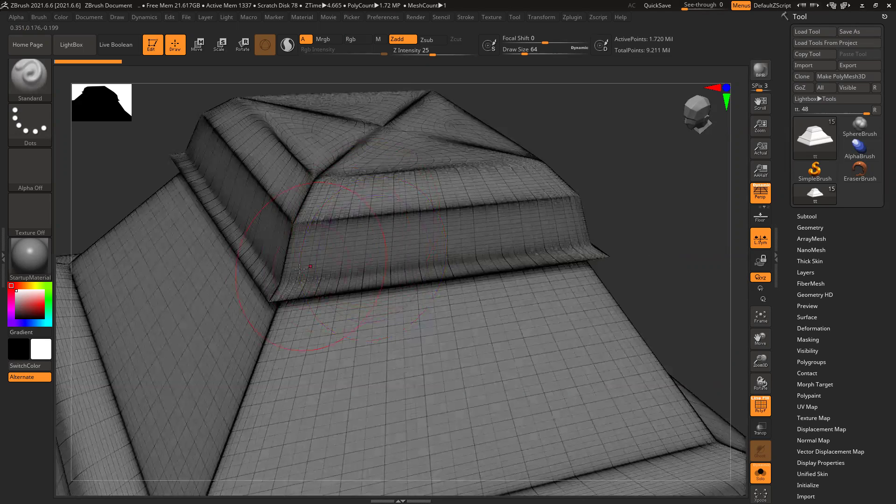
pyautogui.keyDown('shift'); pyautogui.moveTo(662, 212); pyautogui.dragTo(593, 173); pyautogui.keyUp('shift')
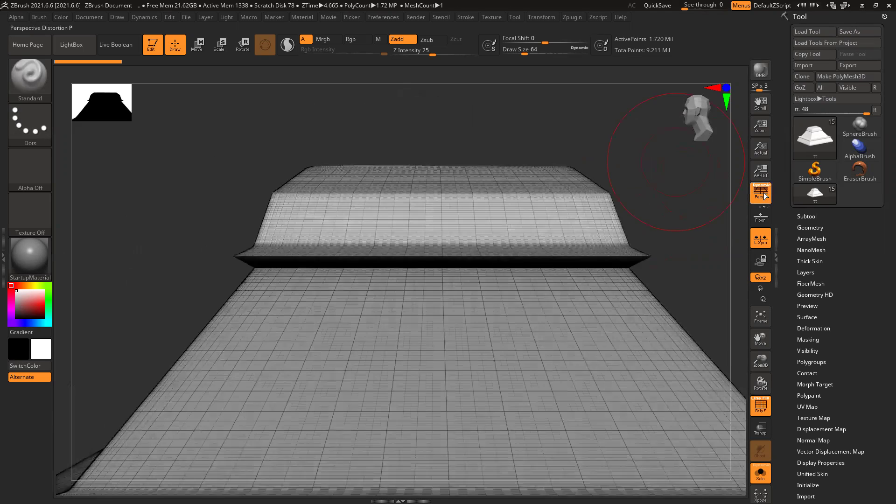
pyautogui.click(763, 195)
pyautogui.keyDown('alt'); pyautogui.moveTo(702, 212); pyautogui.dragTo(679, 204); pyautogui.keyUp('alt')
# - Hide everything on the base except the steep sloped band of faces above the upper rim
pyautogui.press('ctrl')
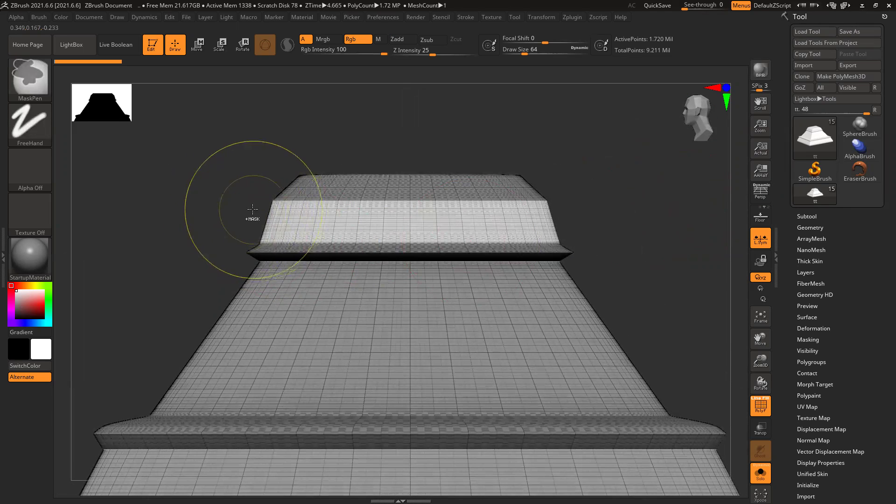
pyautogui.hotkey('ctrl', 'shift')
pyautogui.keyDown('ctrl'); pyautogui.keyDown('shift'); pyautogui.moveTo(250, 204); pyautogui.dragTo(645, 244); pyautogui.keyUp('shift'); pyautogui.keyUp('ctrl')
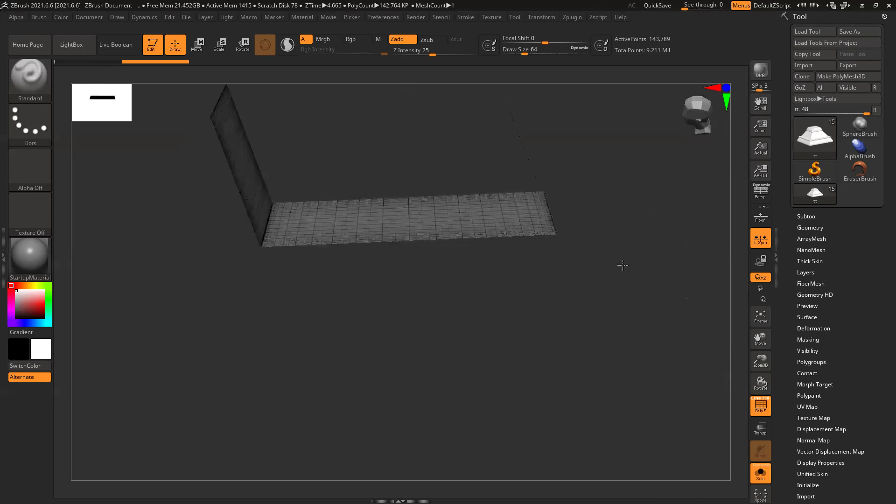
# - Assign the isolated upper band to its own polygroup and unhide the rest of the base
pyautogui.press('ctrl')
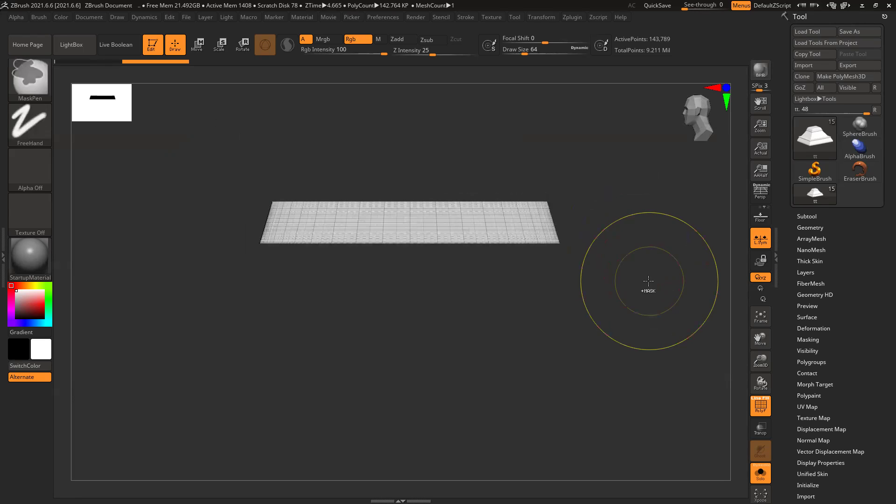
pyautogui.hotkey('shift', 'f')
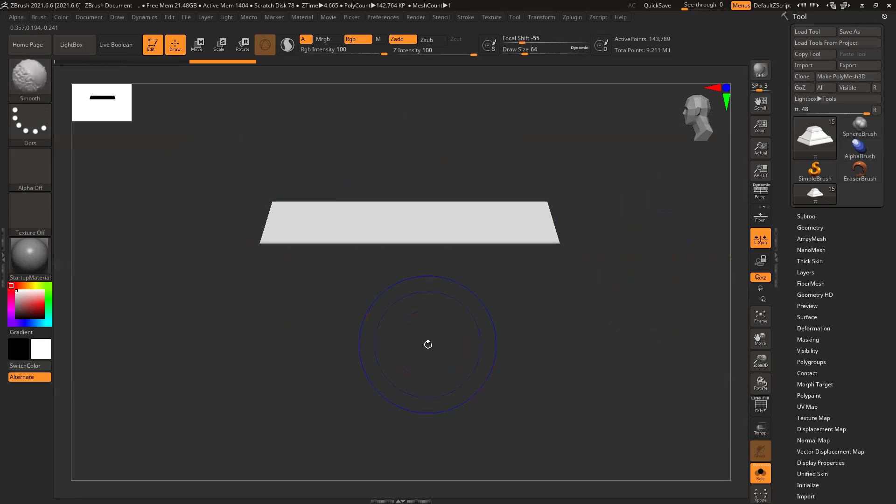
pyautogui.moveTo(580, 285); pyautogui.dragTo(598, 318)
pyautogui.press('ctrl')
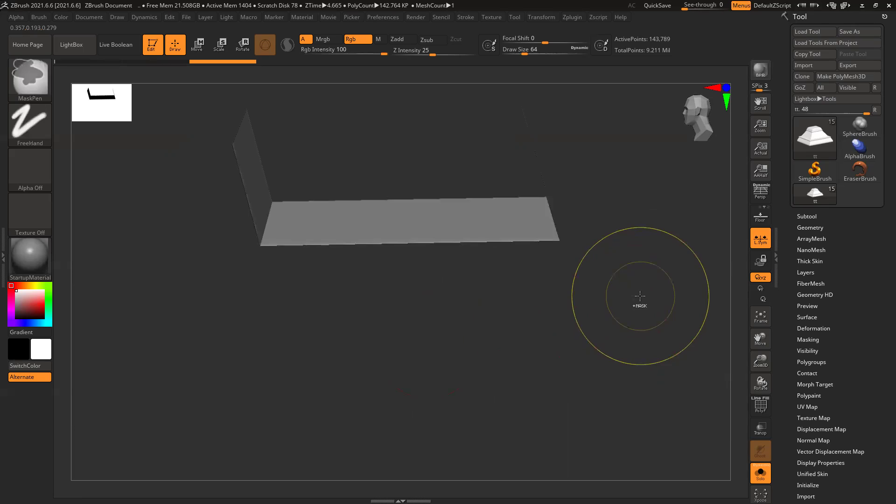
pyautogui.keyDown('ctrl'); pyautogui.keyDown('shift'); pyautogui.click(677, 238); pyautogui.keyUp('shift'); pyautogui.keyUp('ctrl')
pyautogui.moveTo(687, 199); pyautogui.dragTo(657, 226)
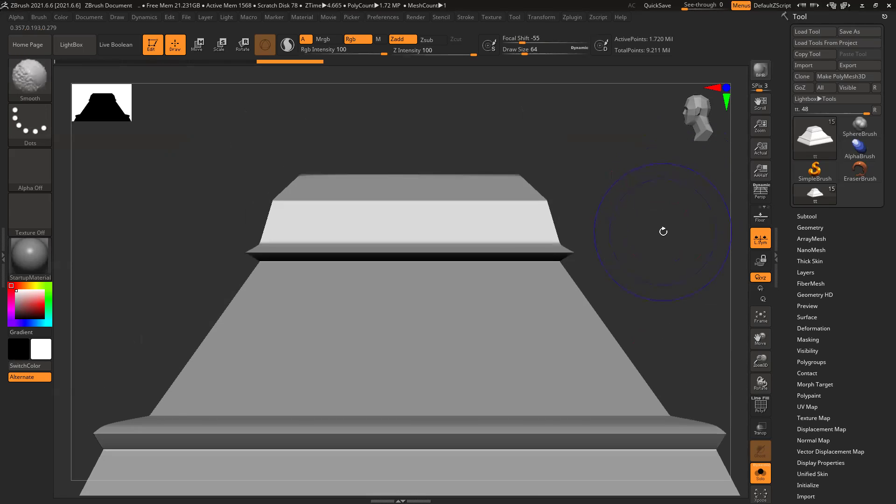
pyautogui.hotkey('shift', 'f')
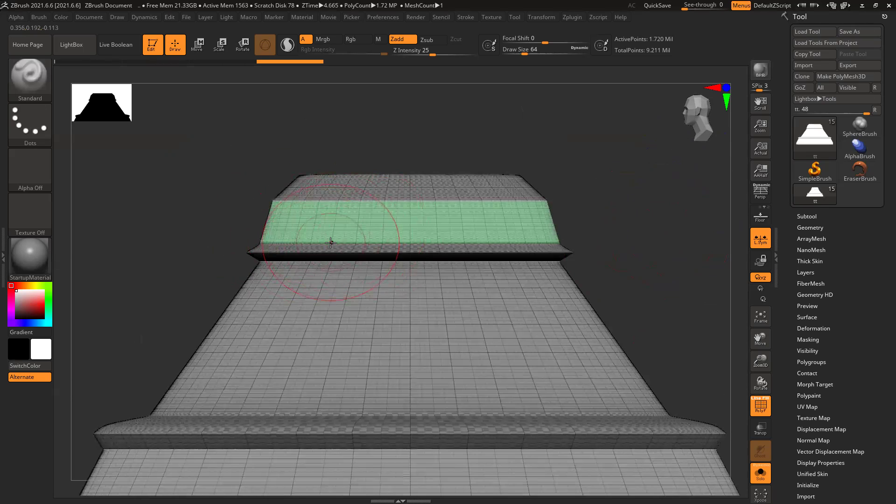
# - Isolate the sloped band beneath the lower rim, give it its own polygroup, and unhide the whole base
pyautogui.keyDown('alt'); pyautogui.moveTo(661, 254); pyautogui.dragTo(658, 158); pyautogui.keyUp('alt')
pyautogui.keyDown('ctrl'); pyautogui.moveTo(631, 294); pyautogui.dragTo(588, 279, button='right'); pyautogui.keyUp('ctrl')
pyautogui.keyDown('alt'); pyautogui.moveTo(504, 447); pyautogui.dragTo(469, 407); pyautogui.keyUp('alt')
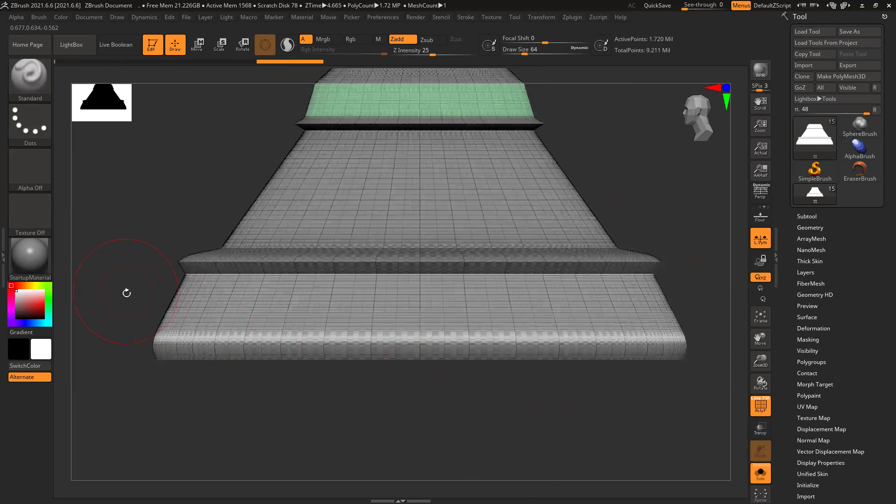
pyautogui.hotkey('ctrl', 'shift')
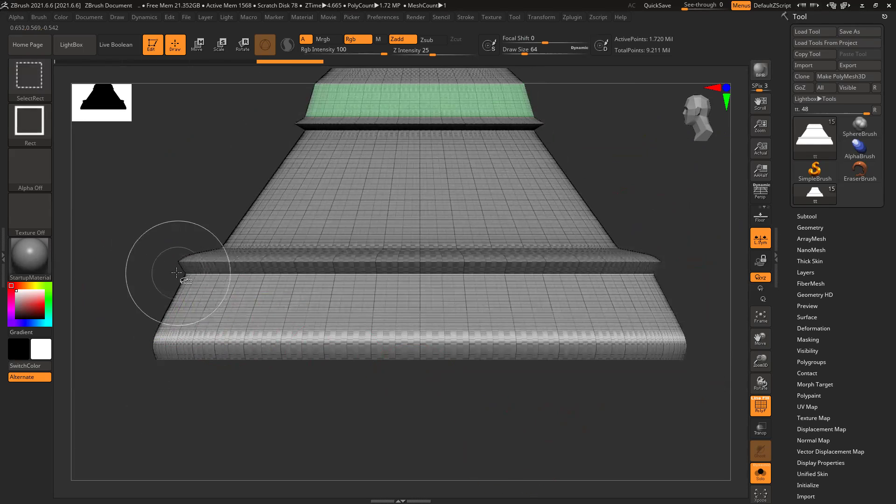
pyautogui.keyDown('ctrl'); pyautogui.keyDown('shift'); pyautogui.moveTo(174, 276); pyautogui.dragTo(725, 319); pyautogui.keyUp('shift'); pyautogui.keyUp('ctrl')
pyautogui.hotkey('ctrl', 'w')
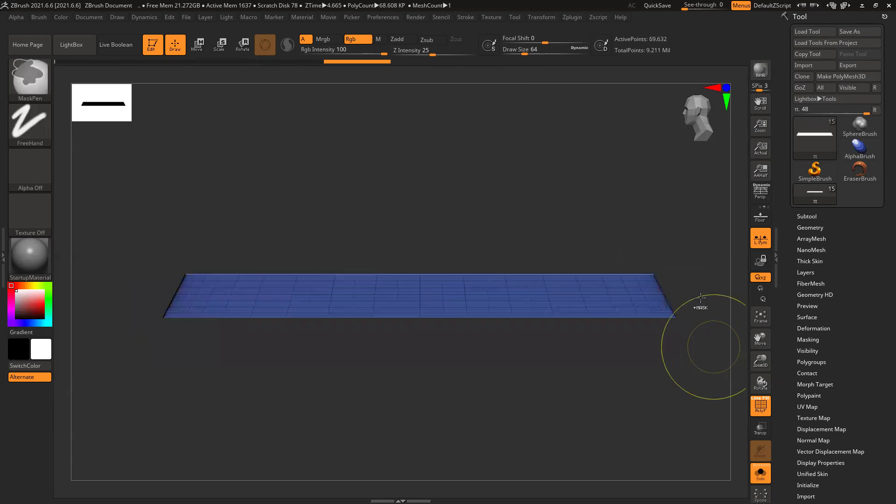
pyautogui.keyDown('ctrl'); pyautogui.keyDown('shift'); pyautogui.click(690, 212); pyautogui.keyUp('shift'); pyautogui.keyUp('ctrl')
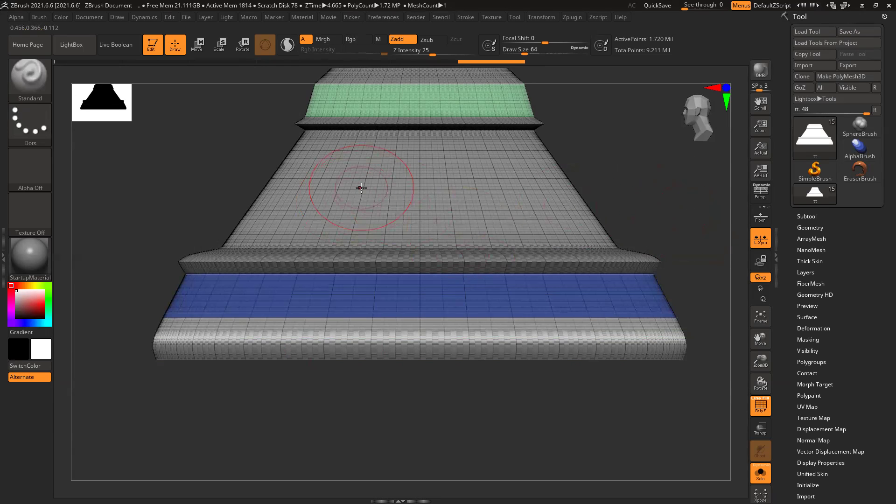
# - Hide the base's wireframe and expand the subtool list with its commands
pyautogui.moveTo(646, 228); pyautogui.dragTo(618, 206)
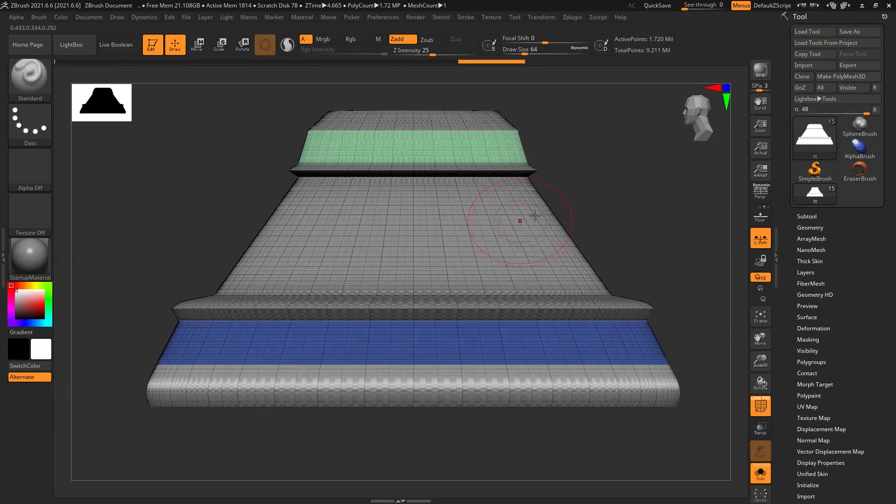
pyautogui.keyDown('alt'); pyautogui.moveTo(623, 192); pyautogui.dragTo(622, 276); pyautogui.keyUp('alt')
pyautogui.keyDown('ctrl'); pyautogui.moveTo(499, 290); pyautogui.dragTo(553, 292, button='right'); pyautogui.keyUp('ctrl')
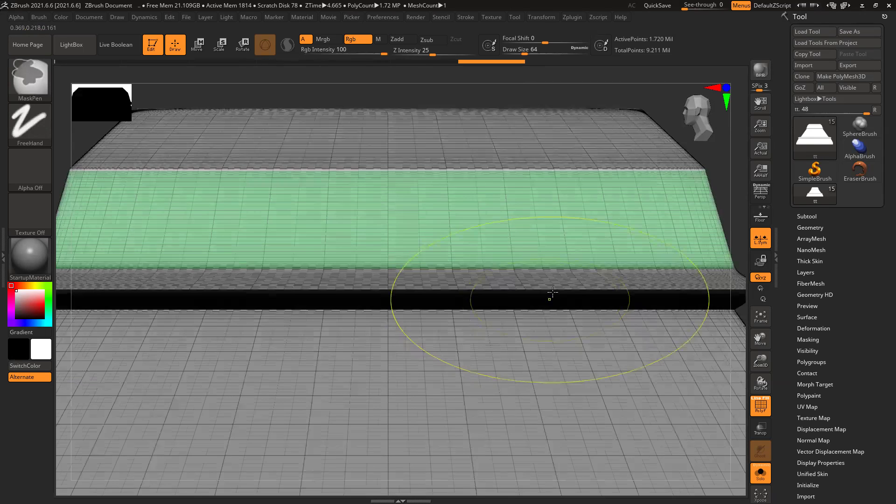
pyautogui.hotkey('shift', 'f')
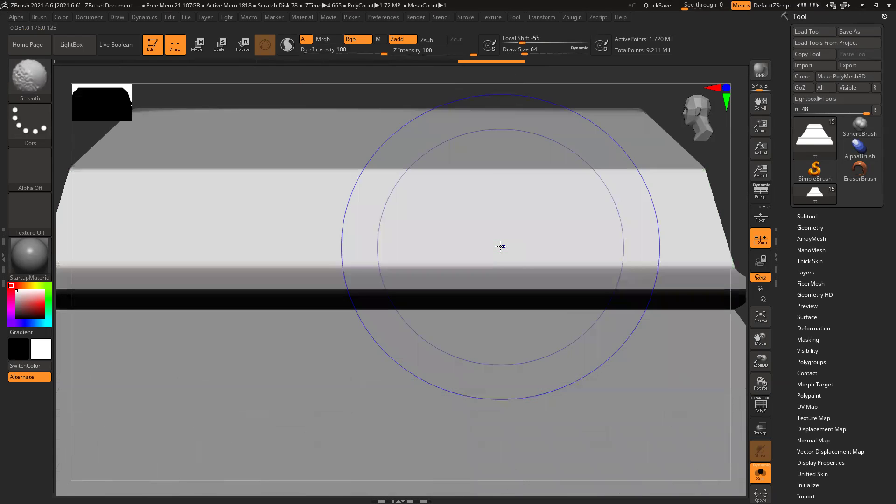
pyautogui.keyDown('ctrl'); pyautogui.moveTo(589, 256); pyautogui.dragTo(512, 244, button='right'); pyautogui.keyUp('ctrl')
pyautogui.keyDown('alt'); pyautogui.moveTo(647, 171); pyautogui.dragTo(626, 183); pyautogui.keyUp('alt')
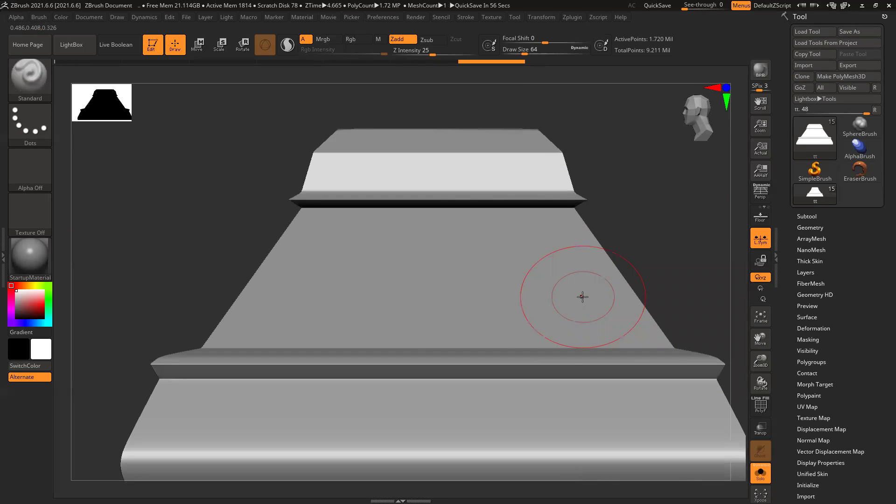
pyautogui.click(807, 217)
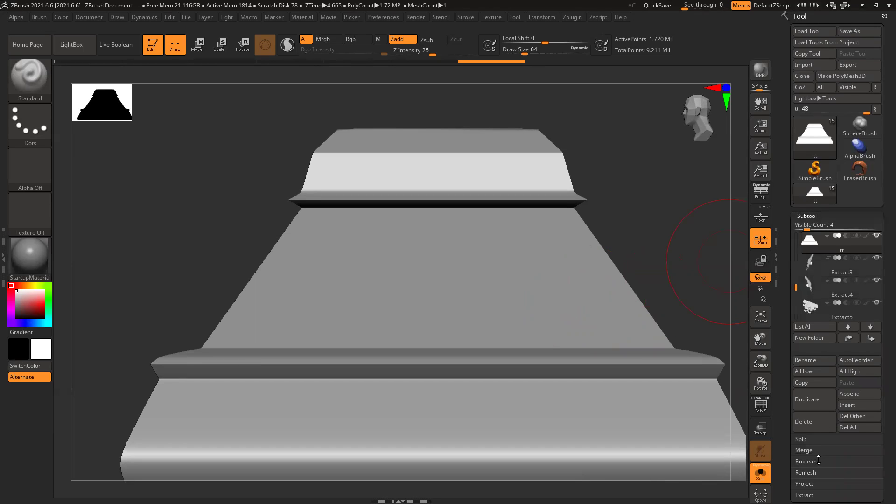
# - Split the telephone base into separate subtools by polygroup and accept the operation
pyautogui.click(803, 439)
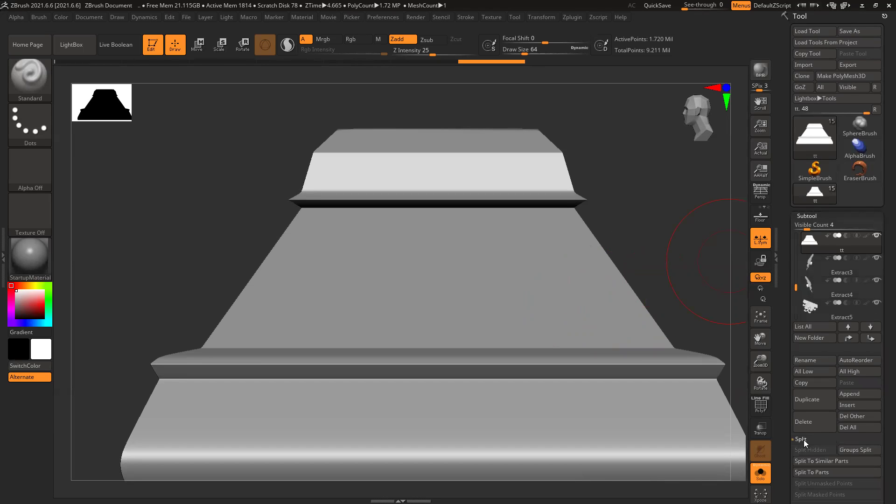
pyautogui.click(858, 449)
pyautogui.click(814, 471)
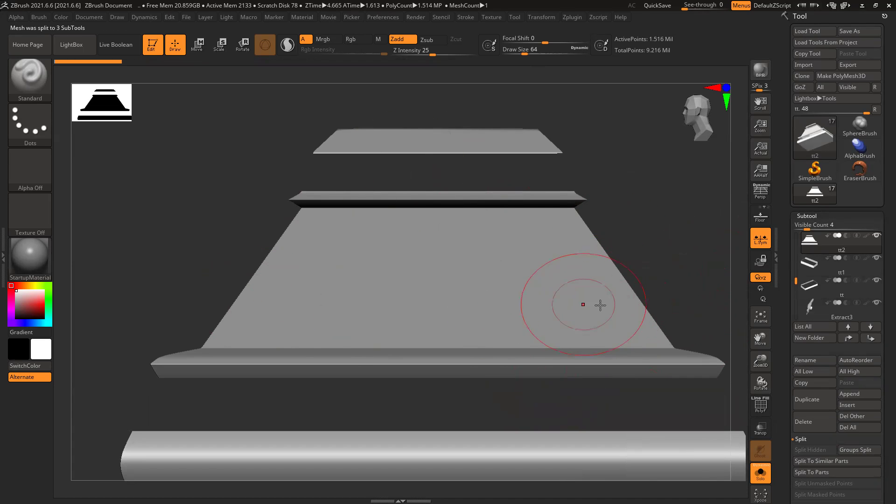
# - Make the split-off upper sloped band the active subtool and show its polygroup wireframe
pyautogui.click(868, 265)
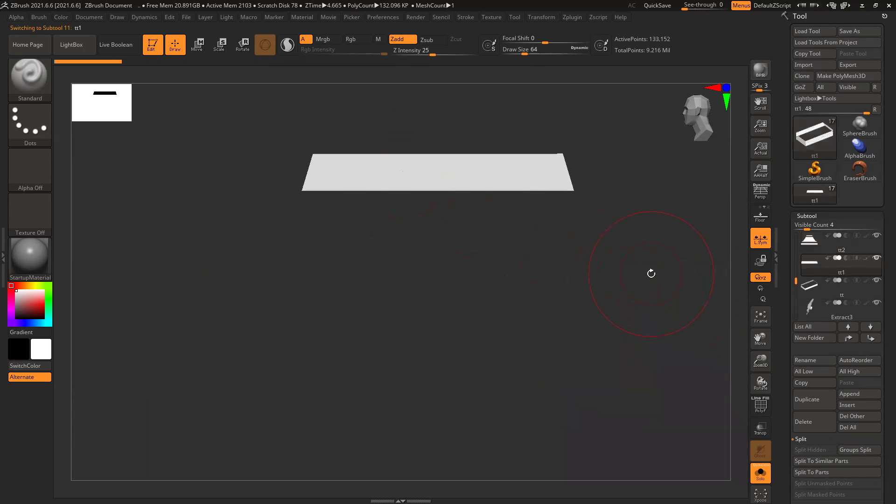
pyautogui.keyDown('alt'); pyautogui.moveTo(650, 274); pyautogui.dragTo(626, 320, button='right'); pyautogui.keyUp('alt')
pyautogui.keyDown('ctrl'); pyautogui.moveTo(501, 238); pyautogui.dragTo(512, 272, button='right'); pyautogui.keyUp('ctrl')
pyautogui.hotkey('shift', 'f')
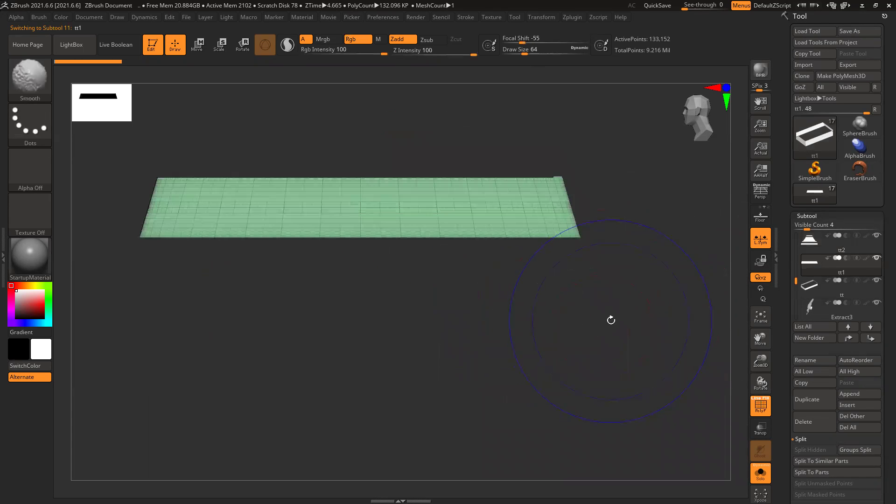
pyautogui.moveTo(625, 330); pyautogui.dragTo(631, 288, button='right')
pyautogui.press('ctrl')
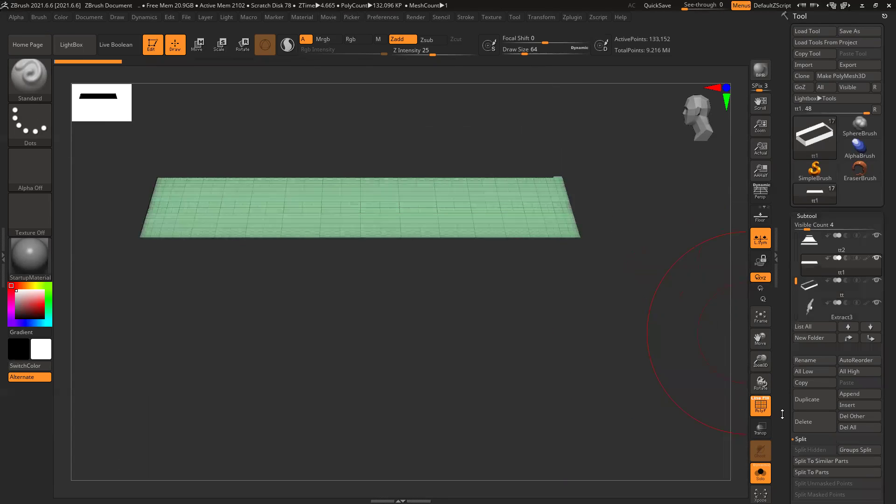
# - Retopologize the upper sloped band with ZRemesher using the existing remesh settings
pyautogui.scroll(-5, 784, 399)
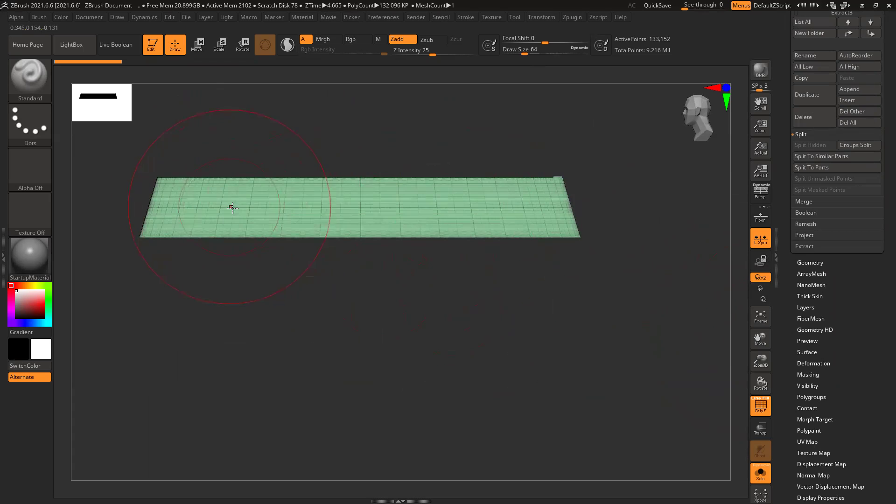
pyautogui.click(807, 261)
pyautogui.scroll(1, 821, 250)
pyautogui.click(814, 136)
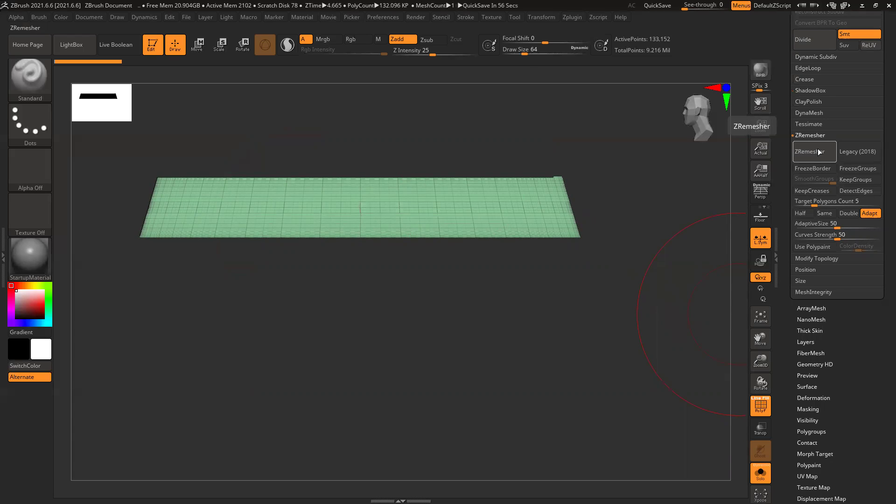
pyautogui.click(817, 149)
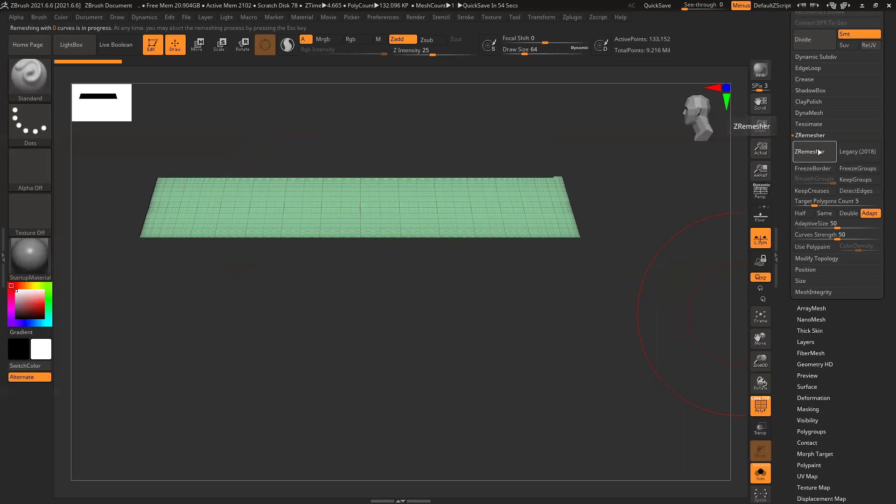
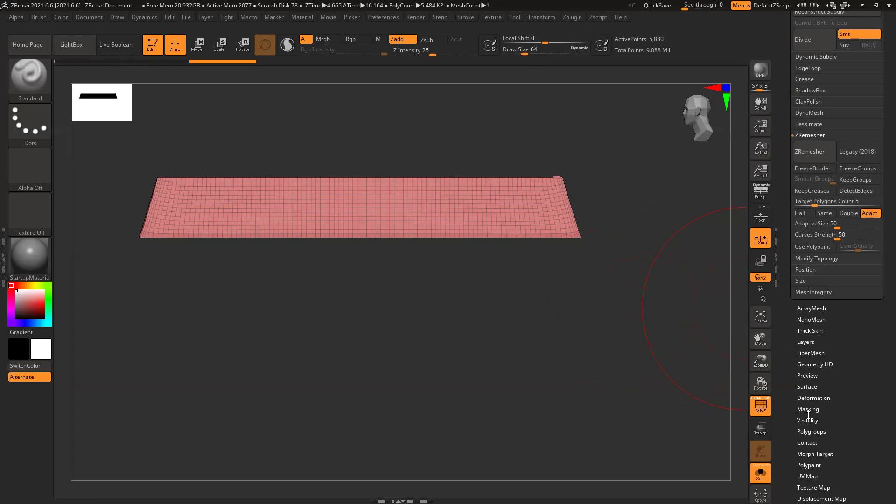
# - Smooth the upper sloped band with Polish By Features, first at 28 and again at 51, and Polish Crisp Edges at 86
pyautogui.click(812, 397)
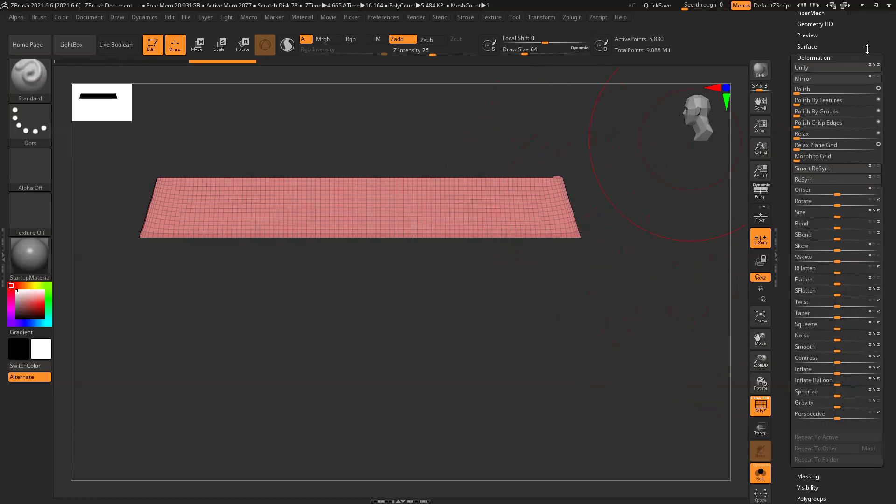
pyautogui.click(806, 100)
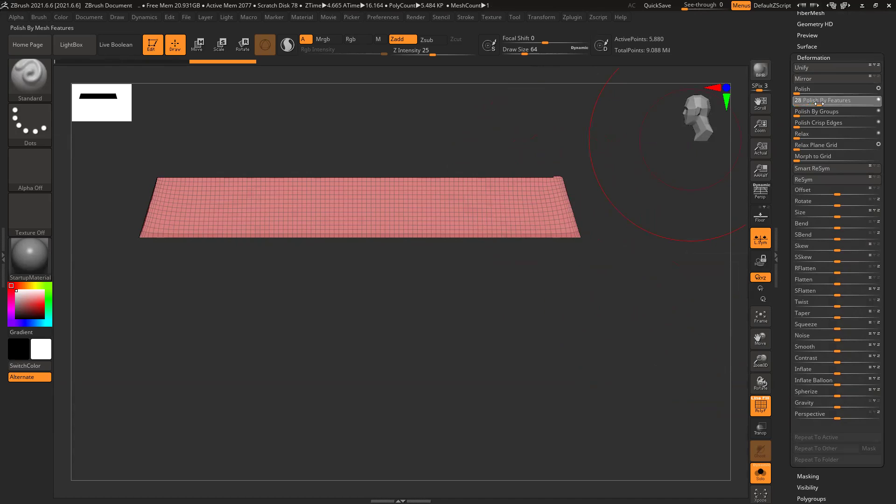
pyautogui.click(822, 105)
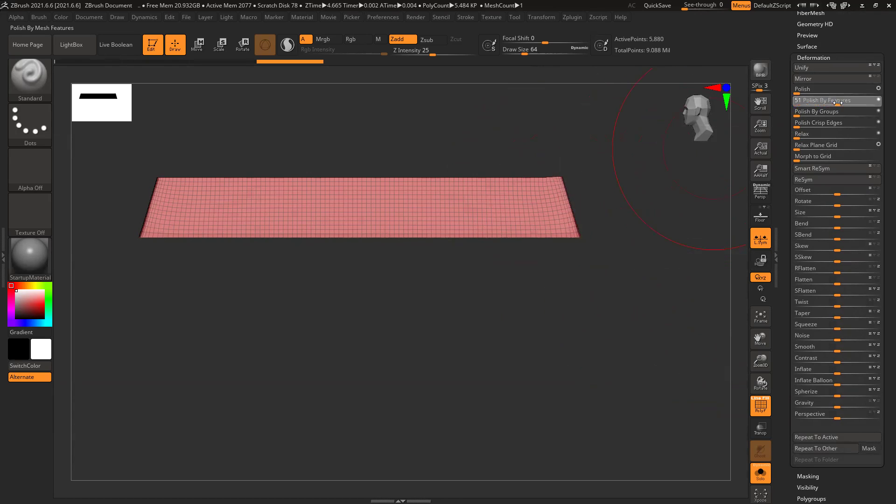
pyautogui.click(867, 124)
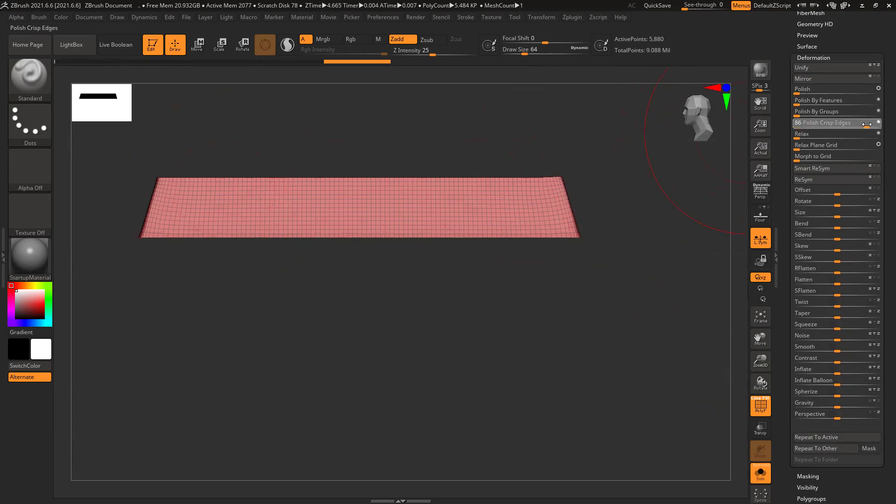
pyautogui.moveTo(837, 90); pyautogui.dragTo(854, 89)
pyautogui.hotkey('ctrl', 'z')
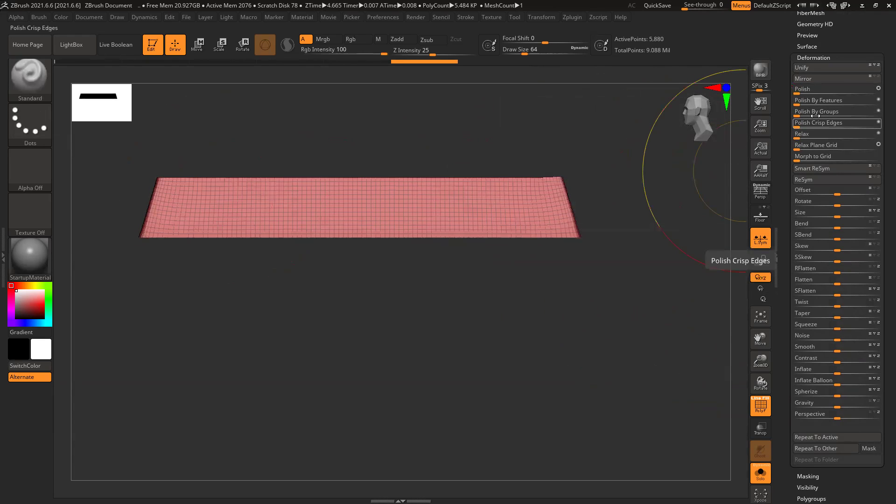
pyautogui.click(805, 104)
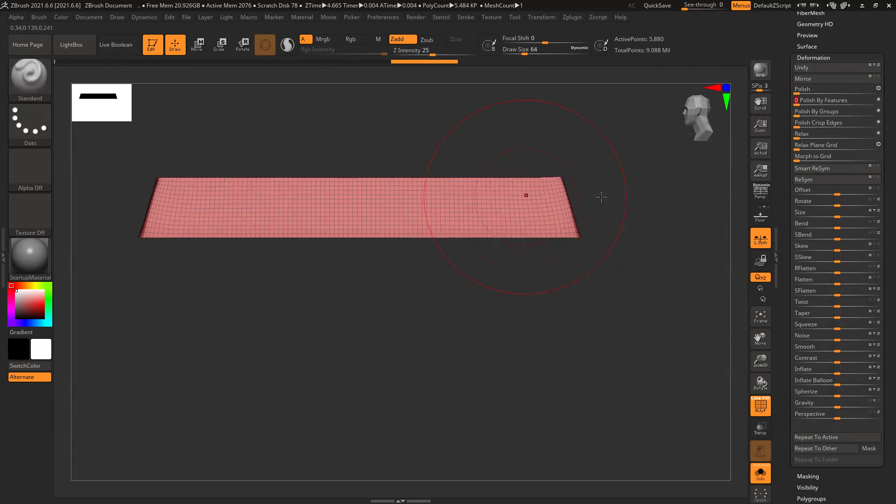
# - Retopologize the polished upper band twice more with ZRemesher using the existing remesh settings
pyautogui.scroll(4, 804, 40)
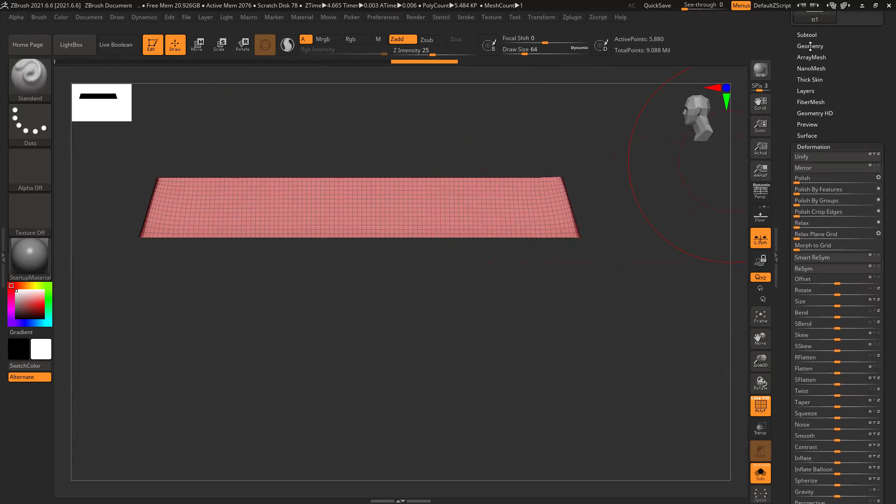
pyautogui.click(810, 46)
pyautogui.click(809, 240)
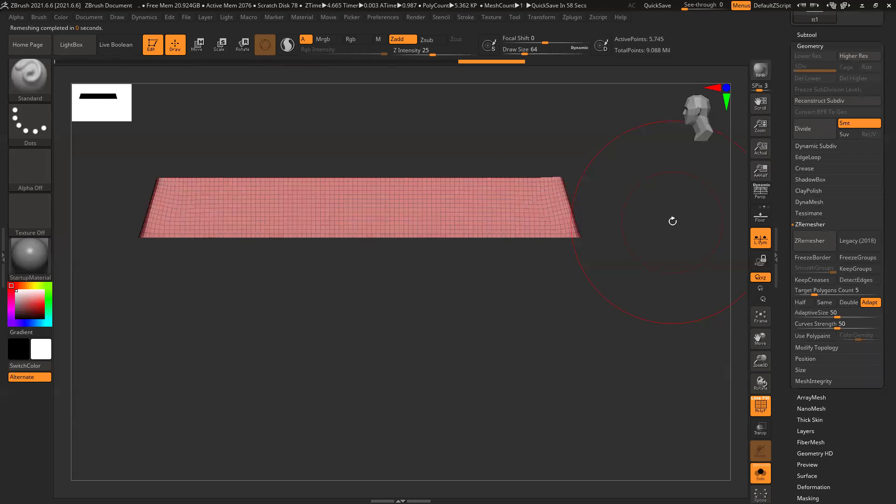
pyautogui.click(809, 240)
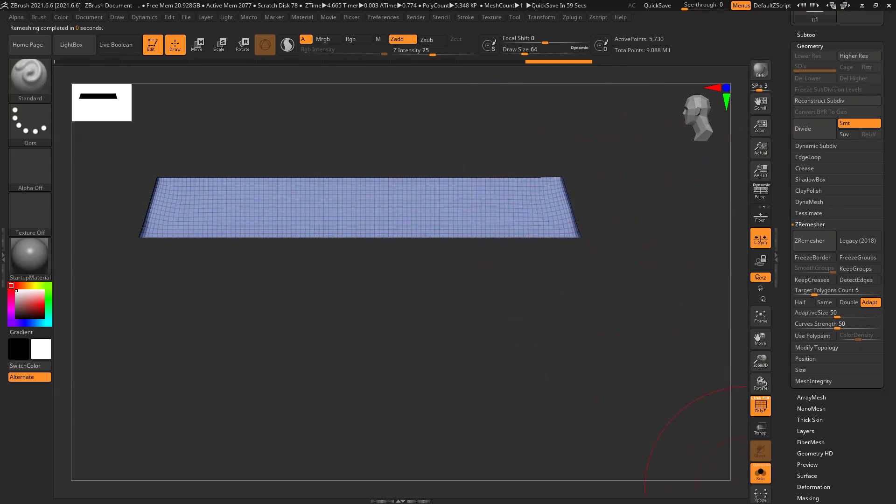
# - Subdivide the upper band to subdivision level 5, isolate it from the other subtools and hide its wireframe
pyautogui.hotkey('shift', 'alt', 's')
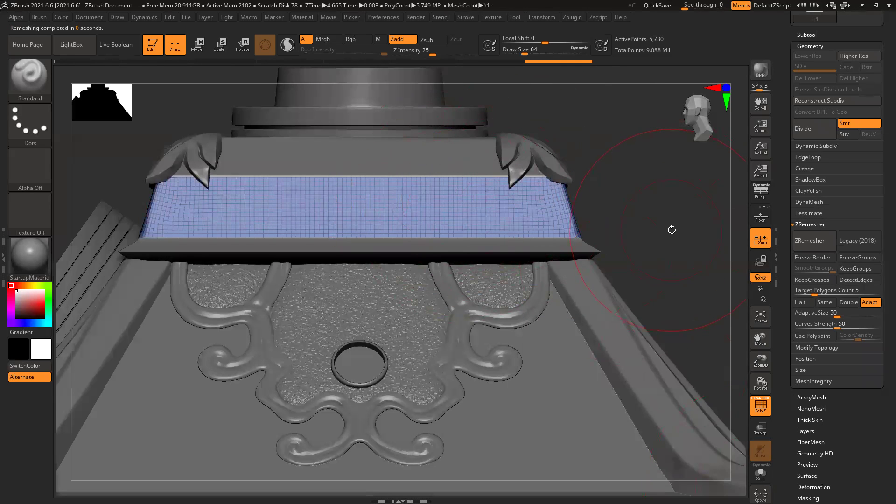
pyautogui.hotkey('ctrl', 'd')
pyautogui.hotkey('ctrl', 'd')
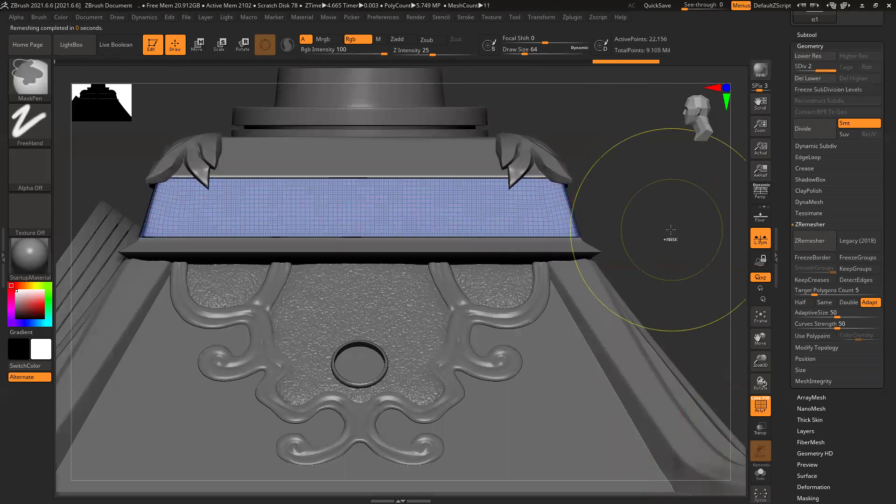
pyautogui.hotkey('ctrl', 'd')
pyautogui.hotkey('ctrl', 'd')
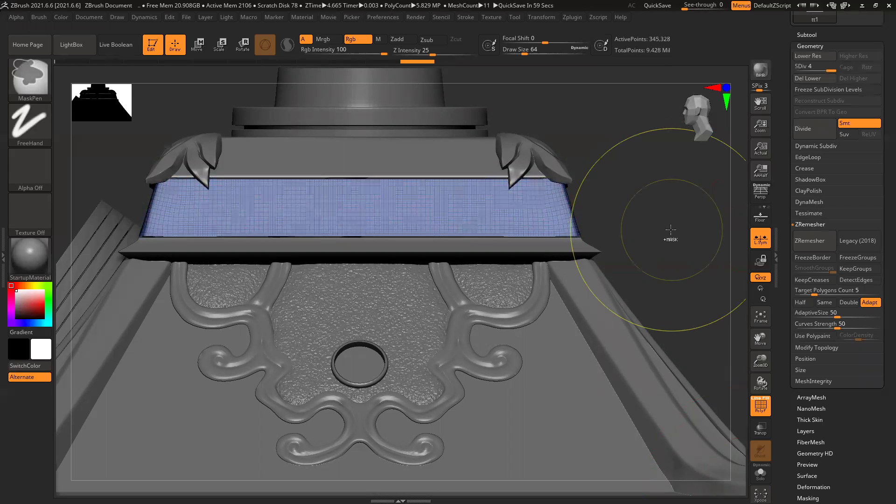
pyautogui.click(761, 471)
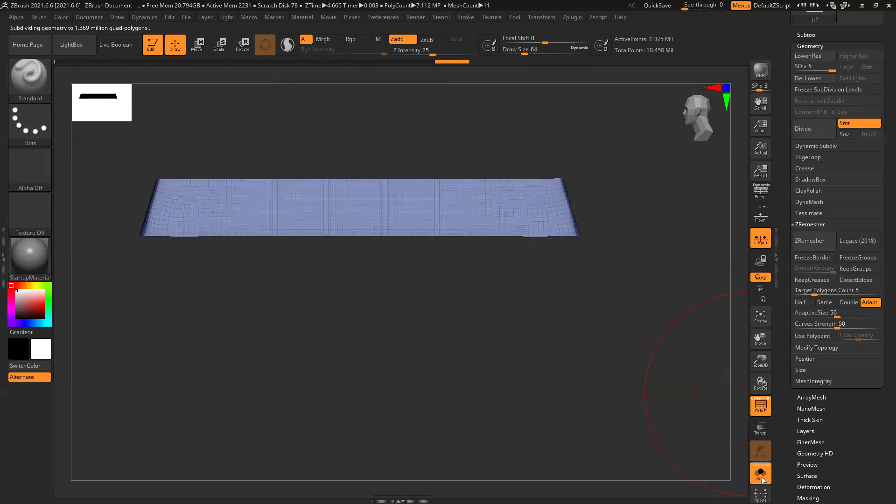
pyautogui.moveTo(660, 313); pyautogui.dragTo(682, 355)
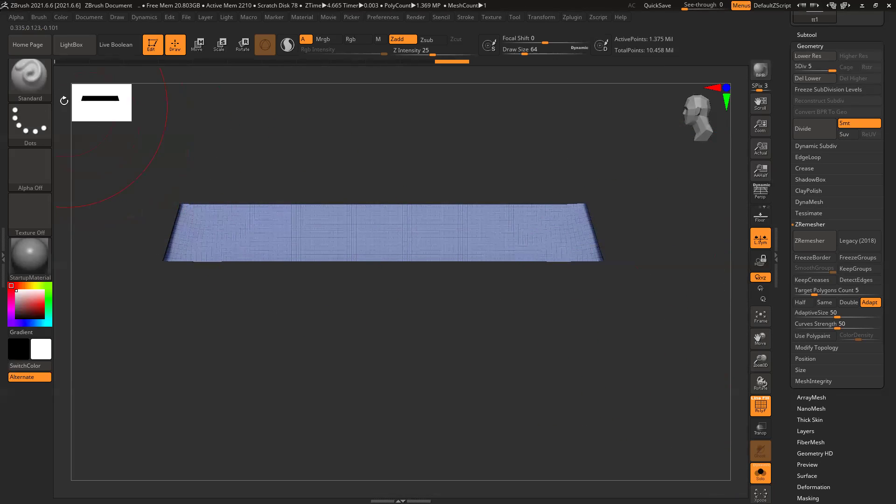
pyautogui.hotkey('shift', 'f')
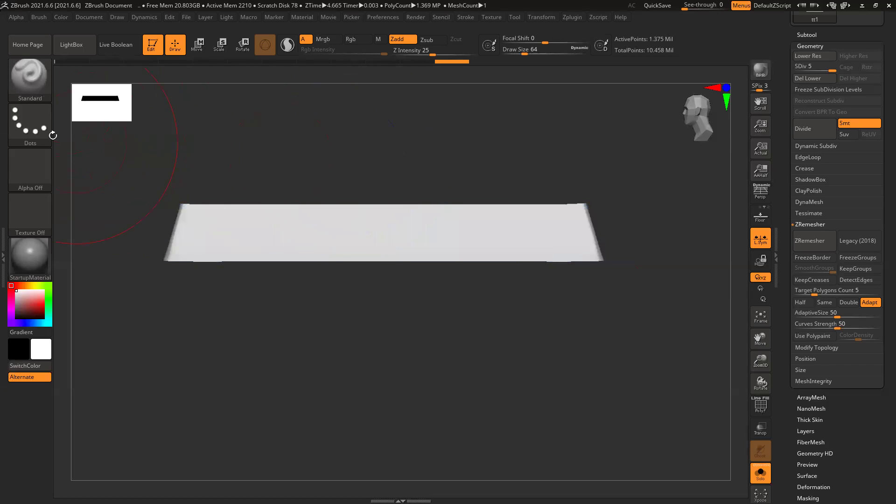
# - Set the Standard brush to the DragRect stroke and import alpha_01 from the Desktop as its alpha
pyautogui.click(40, 117)
pyautogui.moveTo(134, 140)
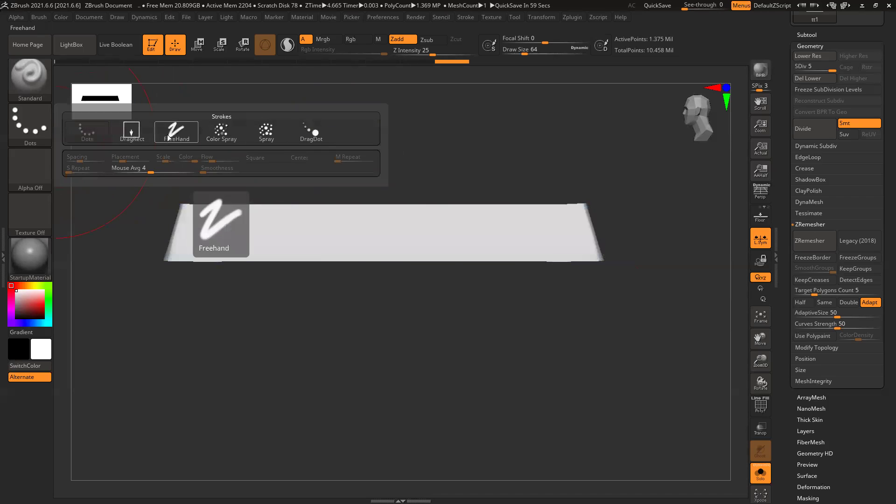
pyautogui.click(131, 132)
pyautogui.click(45, 174)
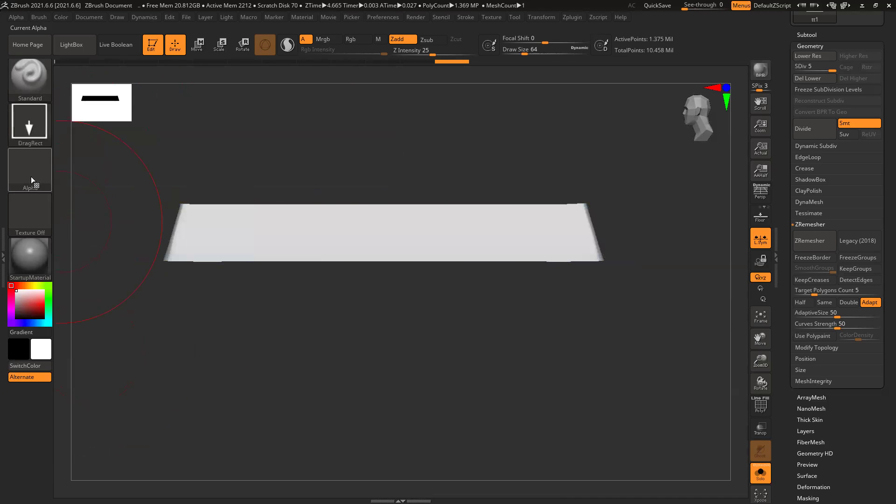
pyautogui.click(30, 176)
pyautogui.click(89, 352)
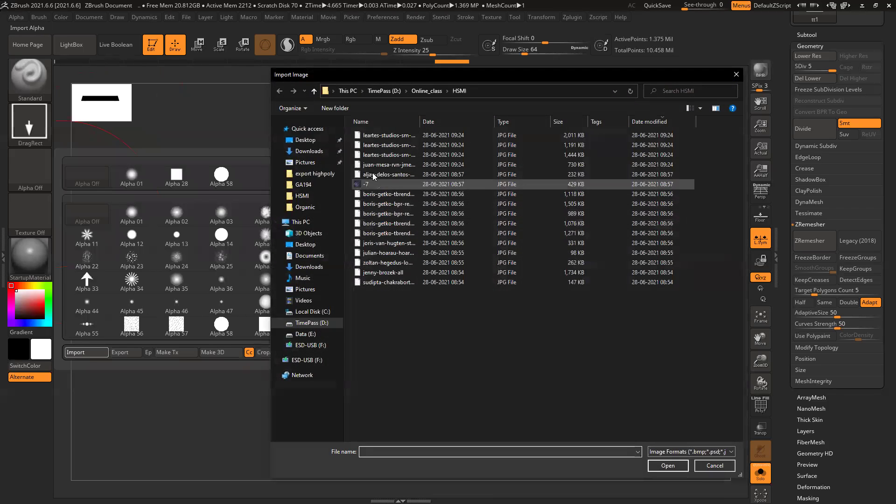
pyautogui.click(305, 140)
pyautogui.click(373, 147)
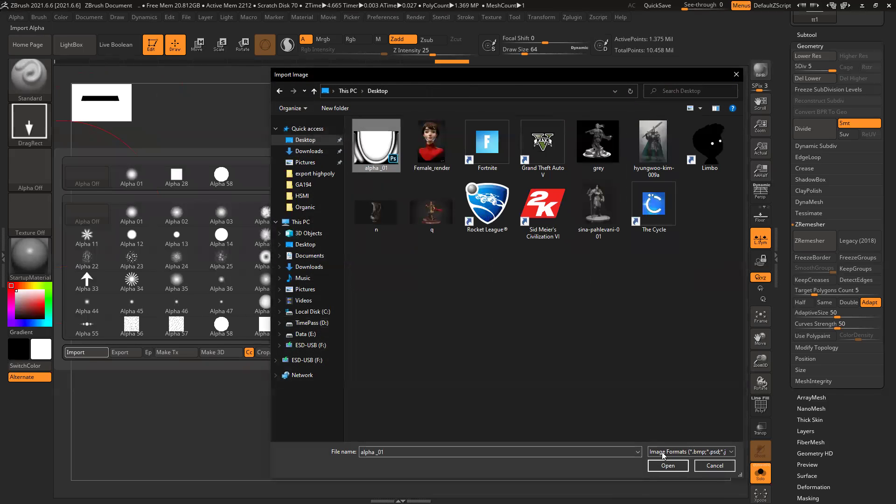
pyautogui.click(671, 467)
# - Try stamping the ornament alpha near the band's left end with the default focal shift, and undo the stamp
pyautogui.keyDown('alt'); pyautogui.moveTo(342, 346); pyautogui.dragTo(414, 346, button='right'); pyautogui.keyUp('alt')
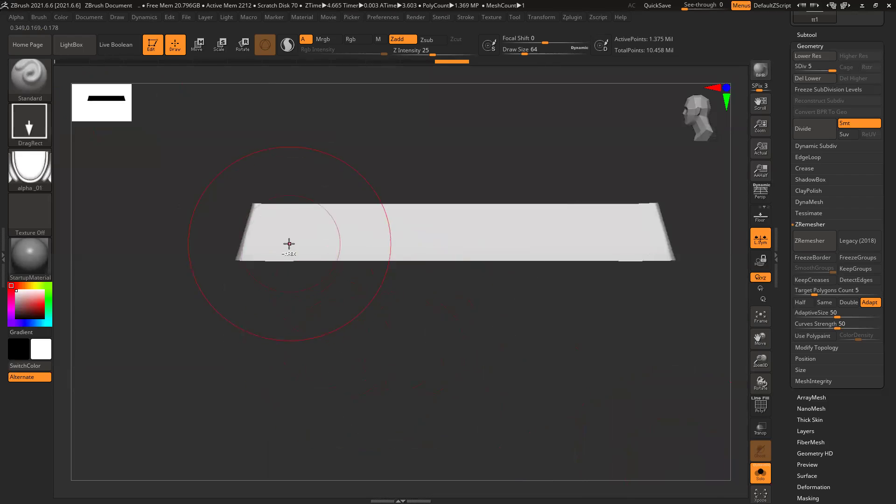
pyautogui.keyDown('ctrl'); pyautogui.moveTo(287, 244); pyautogui.dragTo(295, 298, button='right'); pyautogui.keyUp('ctrl')
pyautogui.moveTo(262, 233); pyautogui.dragTo(262, 285)
pyautogui.moveTo(263, 184); pyautogui.dragTo(273, 151)
pyautogui.press('ctrl')
pyautogui.hotkey('ctrl', 'z')
# - Set the brush's Focal Shift to -100 and stamp the ornament alpha over the full height of the band's left end
pyautogui.click(513, 41)
pyautogui.write('-60')
pyautogui.moveTo(513, 41); pyautogui.dragTo(500, 40)
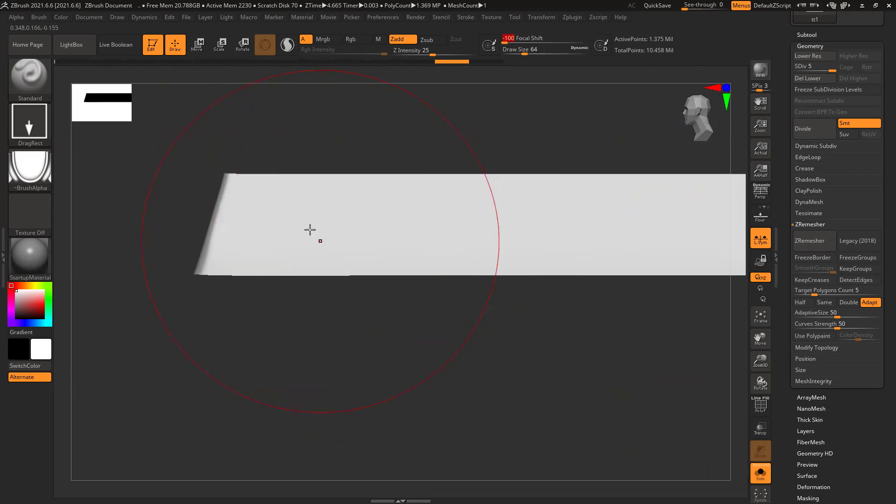
pyautogui.moveTo(268, 226); pyautogui.dragTo(269, 120)
pyautogui.moveTo(416, 322); pyautogui.dragTo(355, 286)
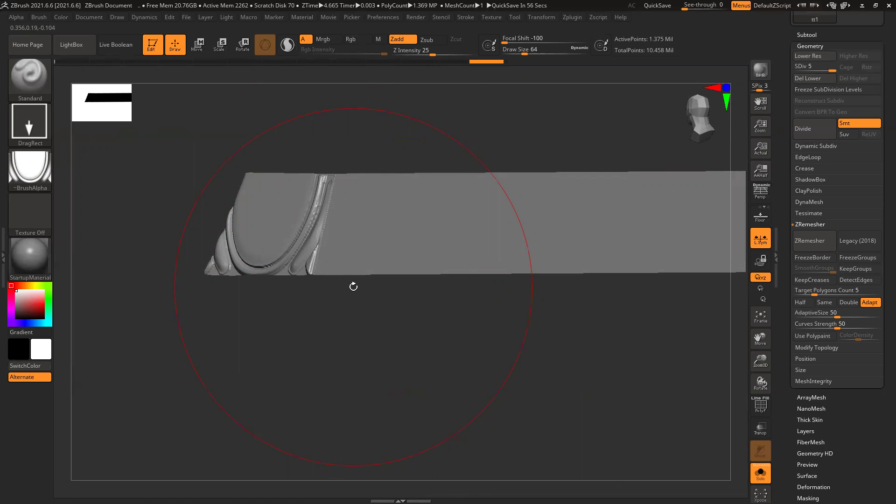
pyautogui.keyDown('shift'); pyautogui.moveTo(358, 321); pyautogui.dragTo(367, 324); pyautogui.keyUp('shift')
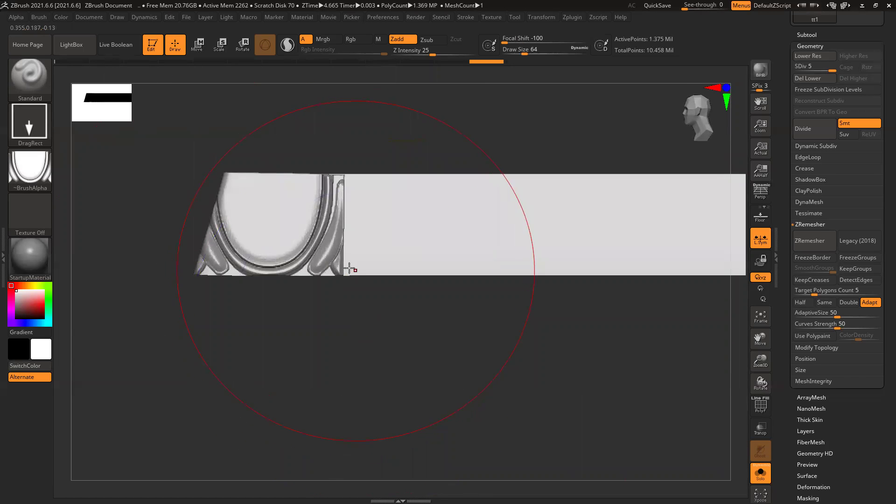
# - Switch the brush to the FreeHand stroke, test the ornament alpha along the plain part of the band and undo the test strokes
pyautogui.moveTo(308, 333); pyautogui.dragTo(381, 356)
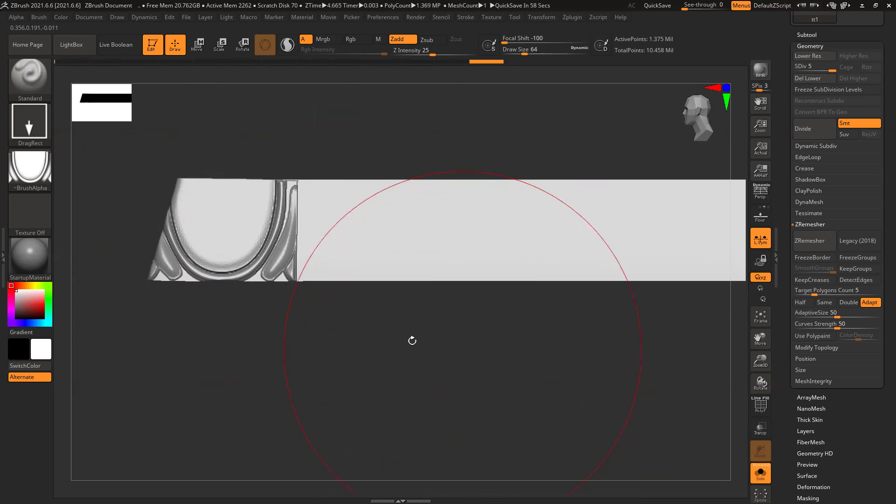
pyautogui.click(34, 128)
pyautogui.click(182, 134)
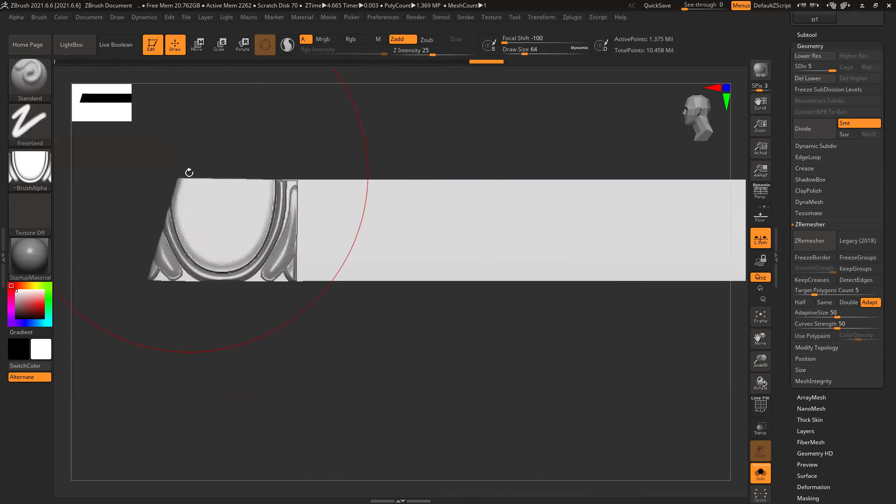
pyautogui.moveTo(332, 219)
pyautogui.mouseDown()
pyautogui.moveTo(376, 236)
pyautogui.moveTo(604, 236)
pyautogui.mouseUp()
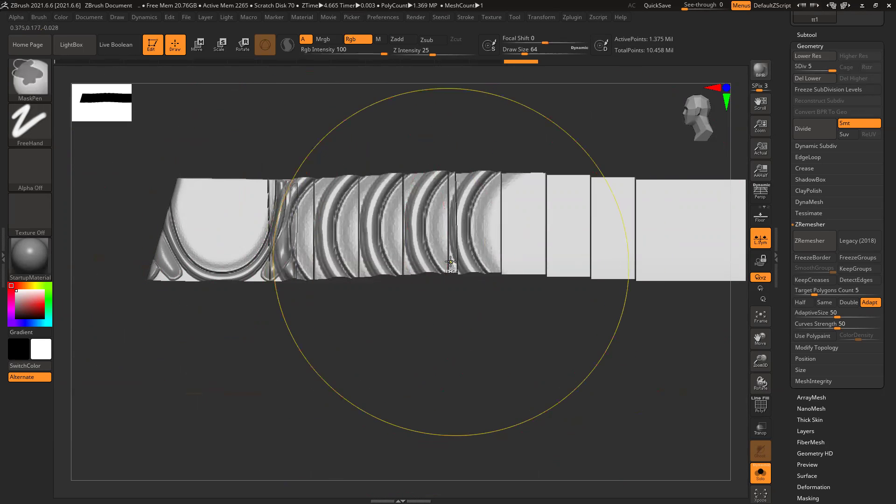
pyautogui.hotkey('ctrl', 'z')
pyautogui.moveTo(398, 228); pyautogui.dragTo(641, 248)
pyautogui.hotkey('ctrl', 'z')
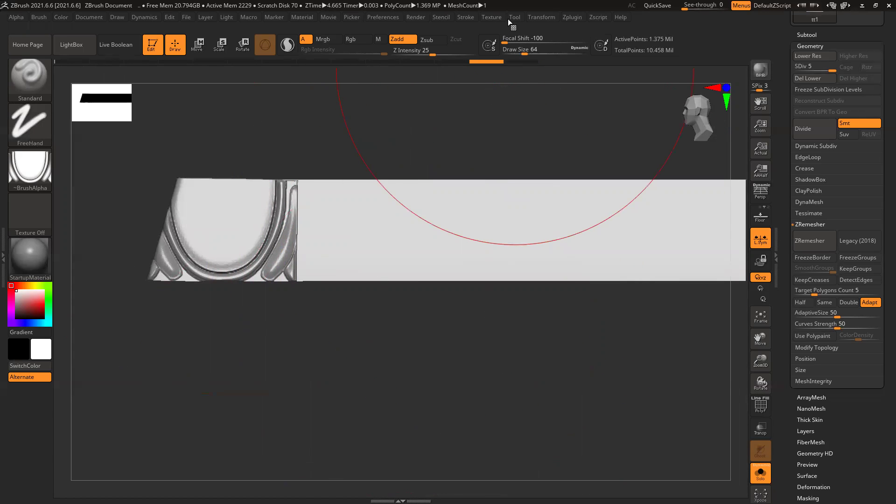
# - Turn on the Roll stroke modifier, test the rolled ornament along the band and undo the test strokes
pyautogui.click(465, 18)
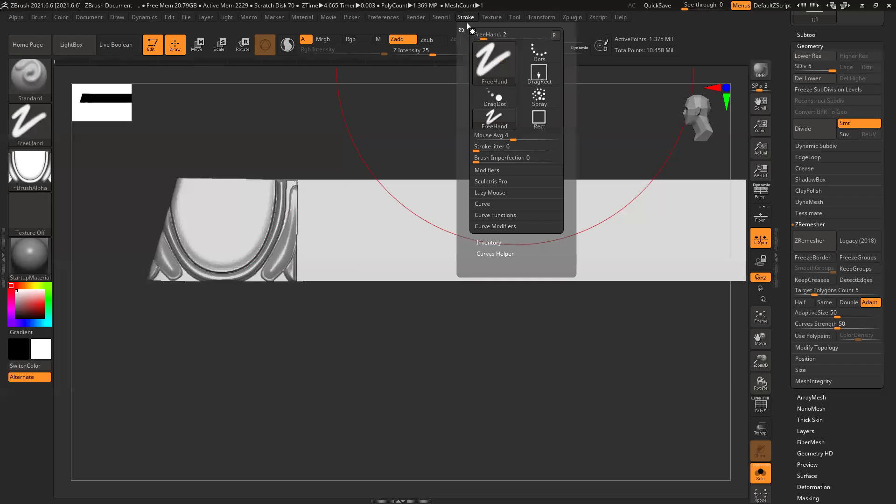
pyautogui.click(486, 171)
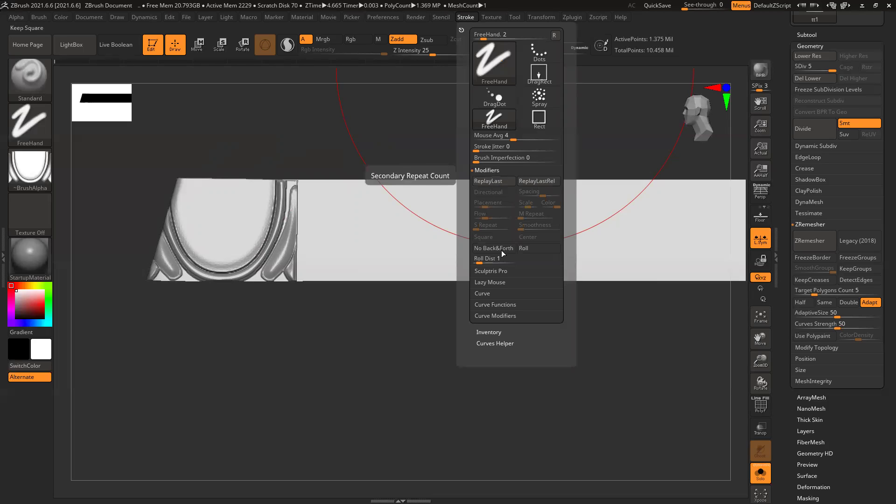
pyautogui.click(532, 248)
pyautogui.moveTo(338, 235); pyautogui.dragTo(512, 236)
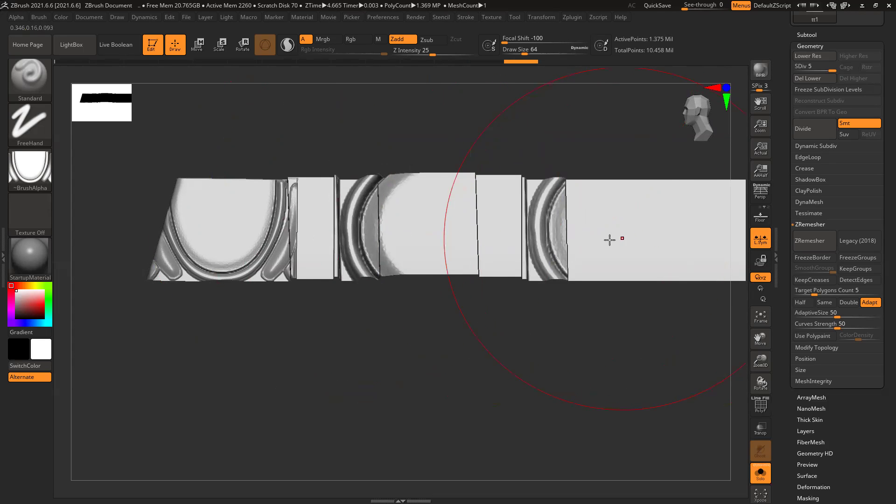
pyautogui.hotkey('ctrl', 'z')
pyautogui.moveTo(462, 227); pyautogui.dragTo(704, 224)
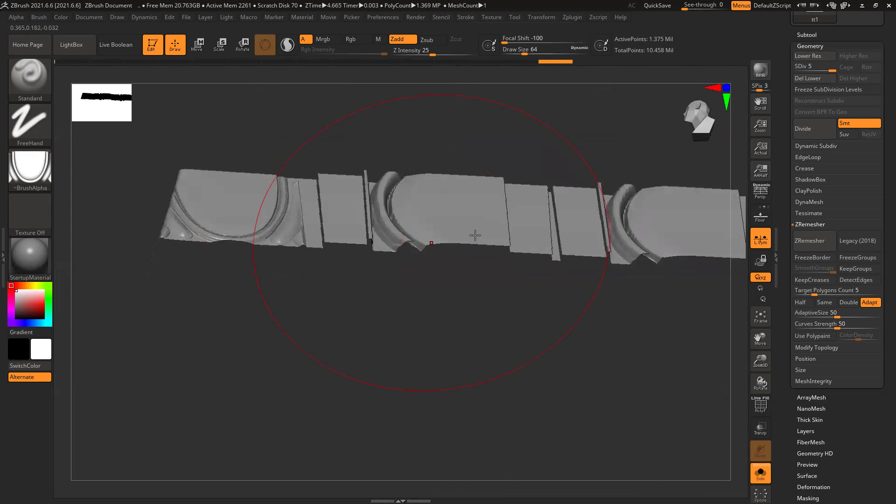
pyautogui.hotkey('ctrl', 'z')
pyautogui.hotkey('ctrl', 'z')
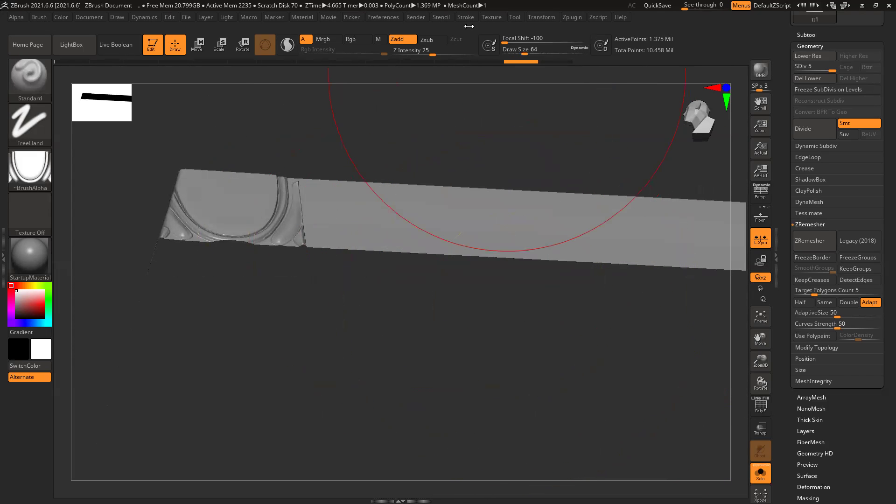
# - Raise the Roll Dist stroke modifier, test the rolled ornament along the band and undo the test stroke
pyautogui.click(465, 17)
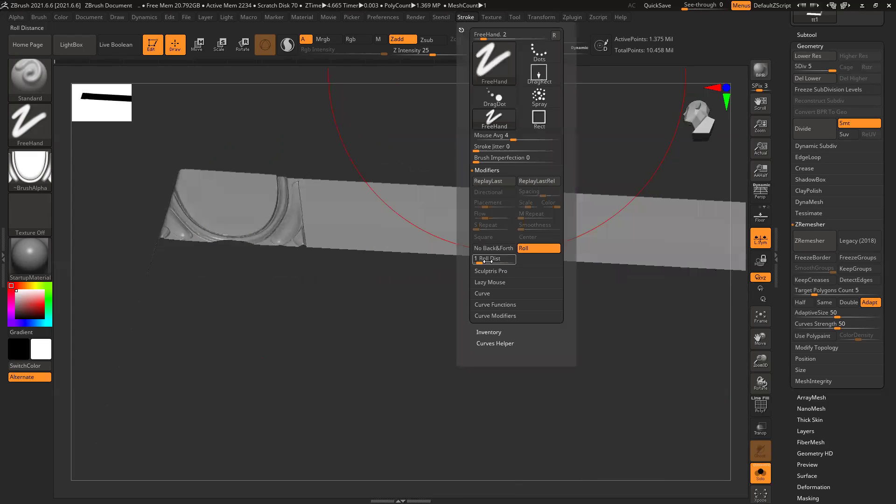
pyautogui.moveTo(481, 261); pyautogui.dragTo(485, 261)
pyautogui.moveTo(337, 223); pyautogui.dragTo(419, 229)
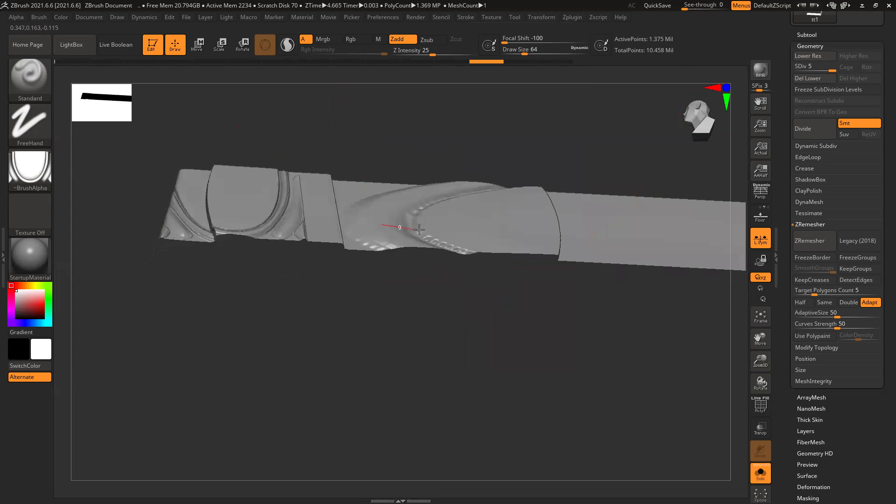
pyautogui.moveTo(675, 244); pyautogui.dragTo(736, 238)
pyautogui.hotkey('ctrl', 'z')
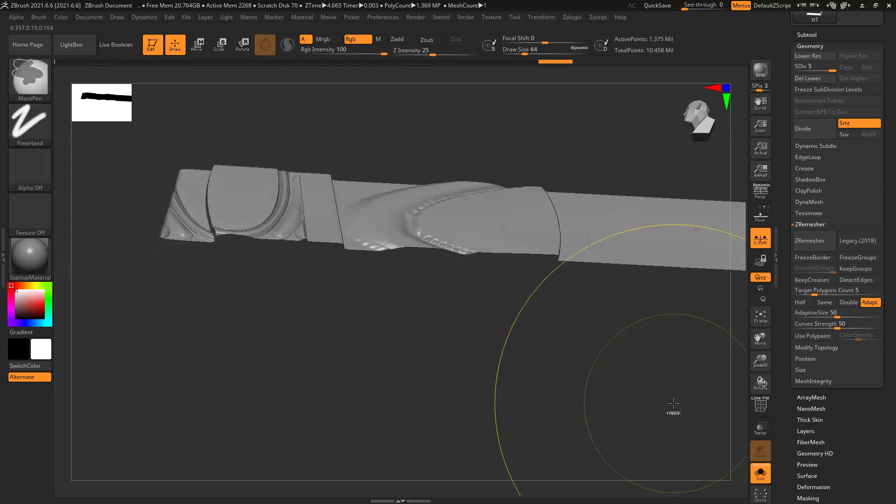
# - Undo the last rolled test stroke and set the Roll Dist stroke modifier to 1
pyautogui.hotkey('ctrl', 'z')
pyautogui.click(465, 17)
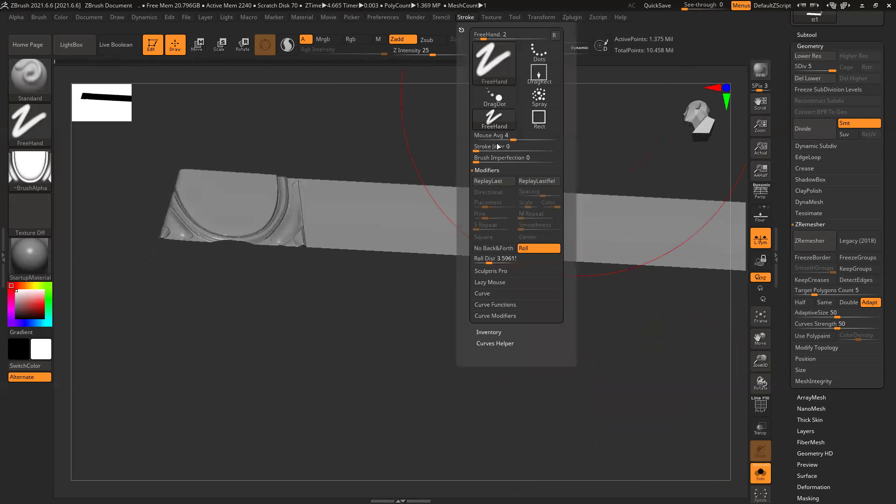
pyautogui.write('1')
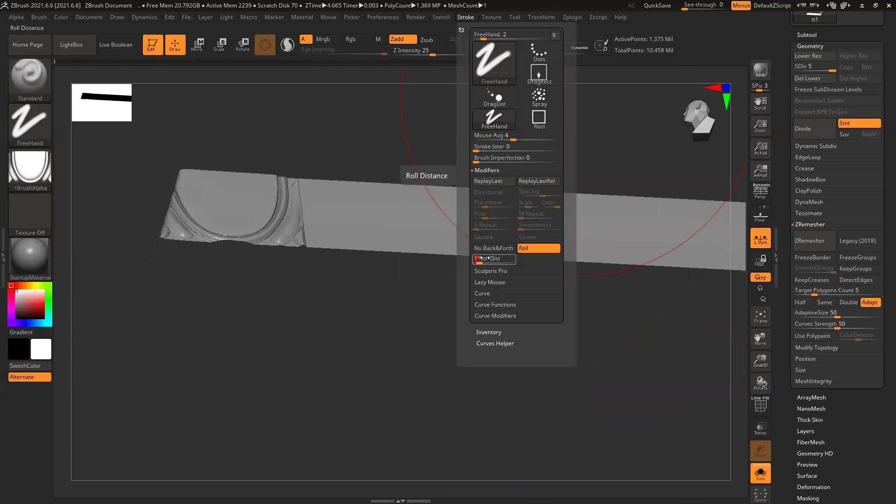
pyautogui.press('Return')
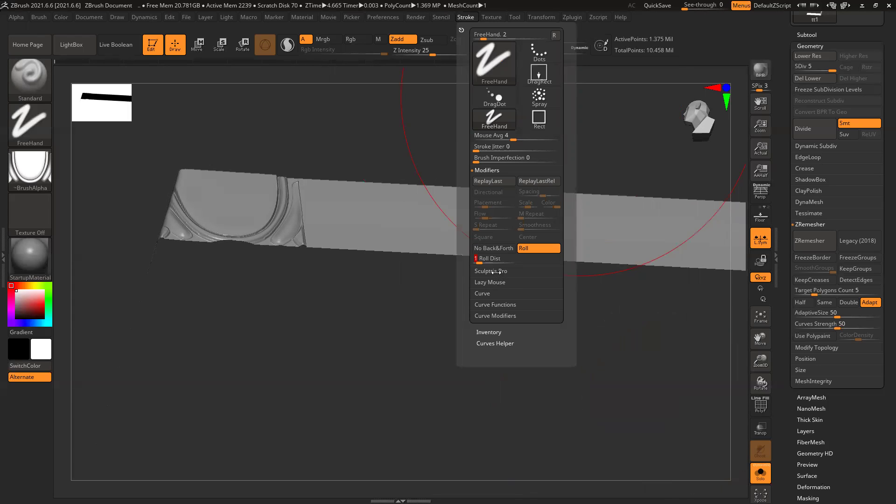
# - Turn on LazyMouse Backtrack, test the ornament alpha along the plain part of the band and undo the test strokes
pyautogui.click(491, 283)
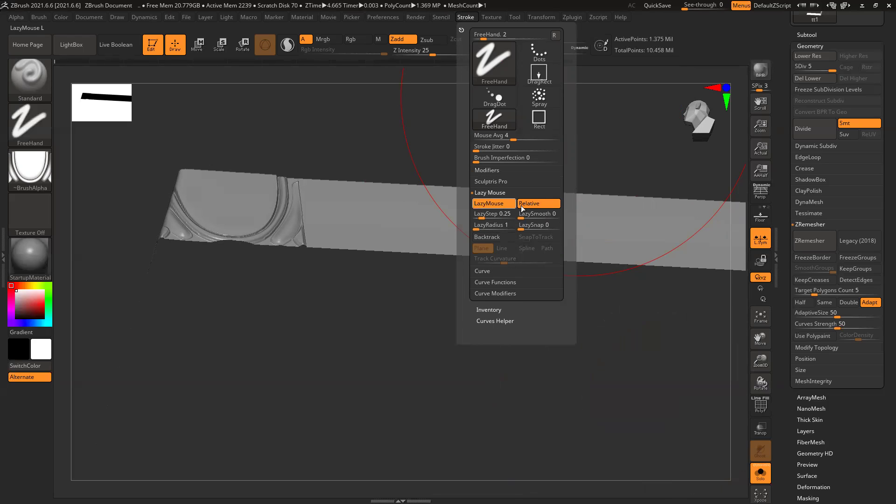
pyautogui.click(481, 239)
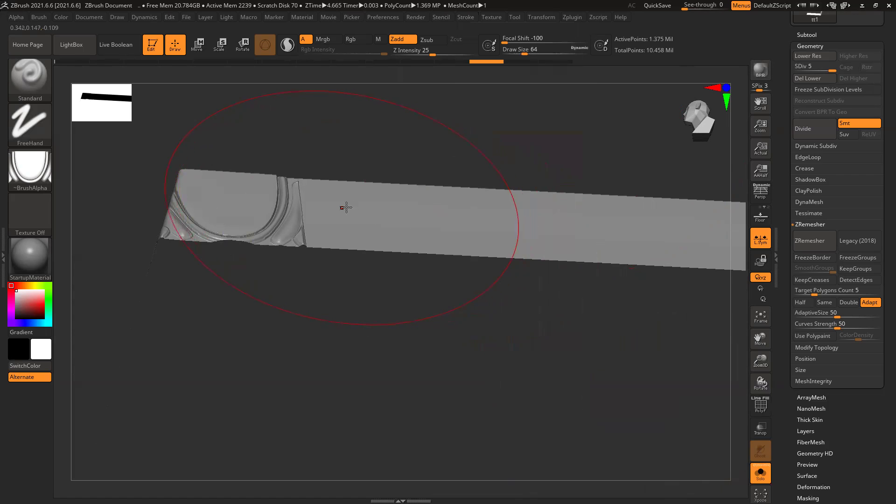
pyautogui.moveTo(344, 206); pyautogui.dragTo(488, 211)
pyautogui.hotkey('ctrl', 'z')
pyautogui.moveTo(610, 356); pyautogui.dragTo(594, 410)
pyautogui.hotkey('ctrl', 'shift', 'z')
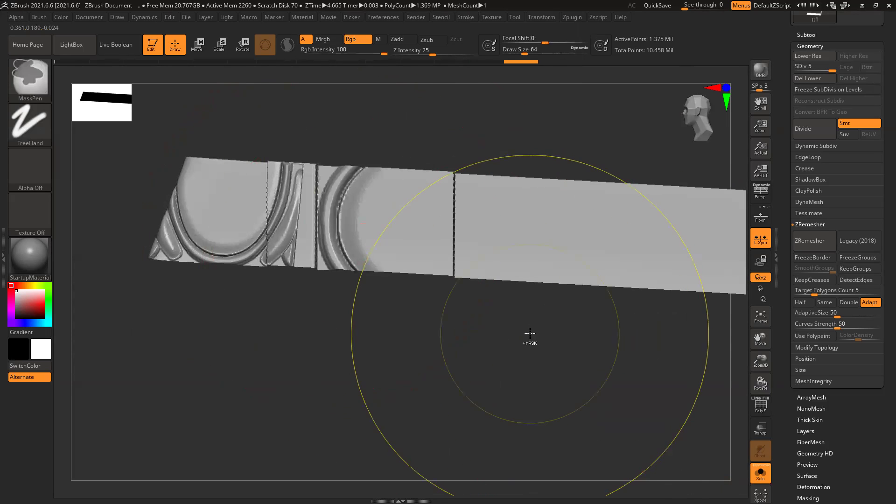
pyautogui.hotkey('ctrl', 'z')
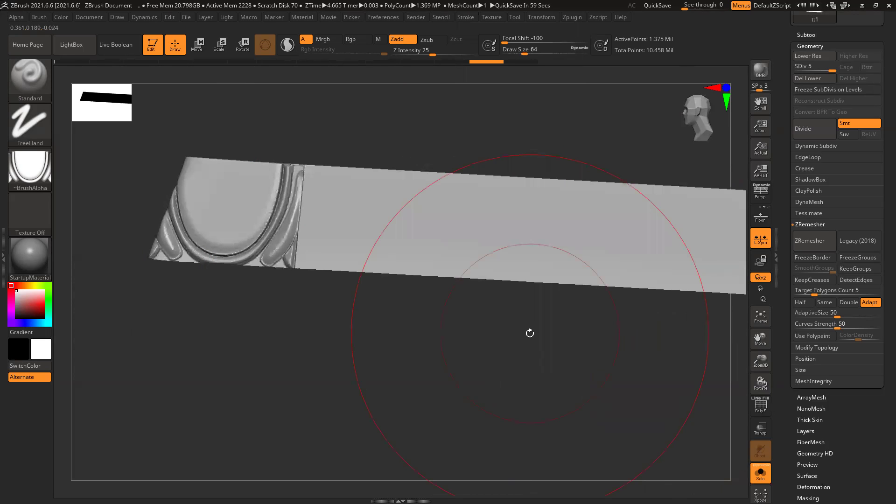
pyautogui.moveTo(385, 223); pyautogui.dragTo(422, 224)
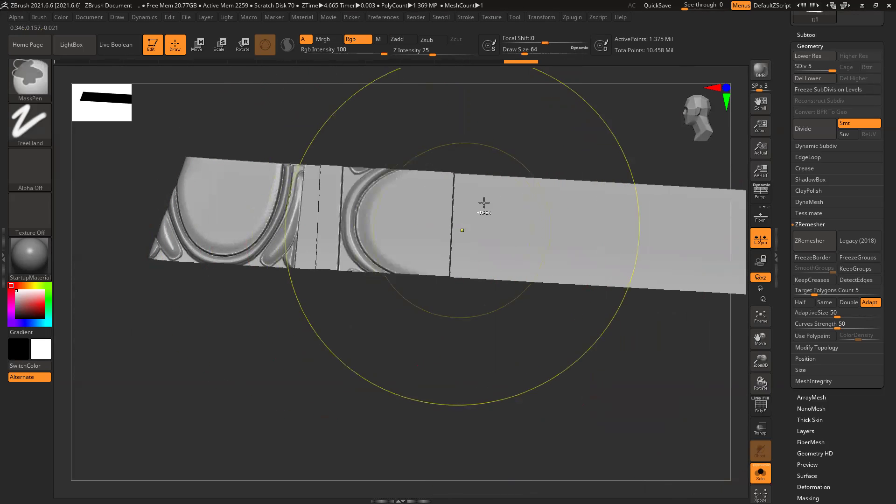
pyautogui.hotkey('ctrl', 'z')
# - Set the LazyRadius to 83, test the rolled ornament along the band and undo the test stroke
pyautogui.click(467, 17)
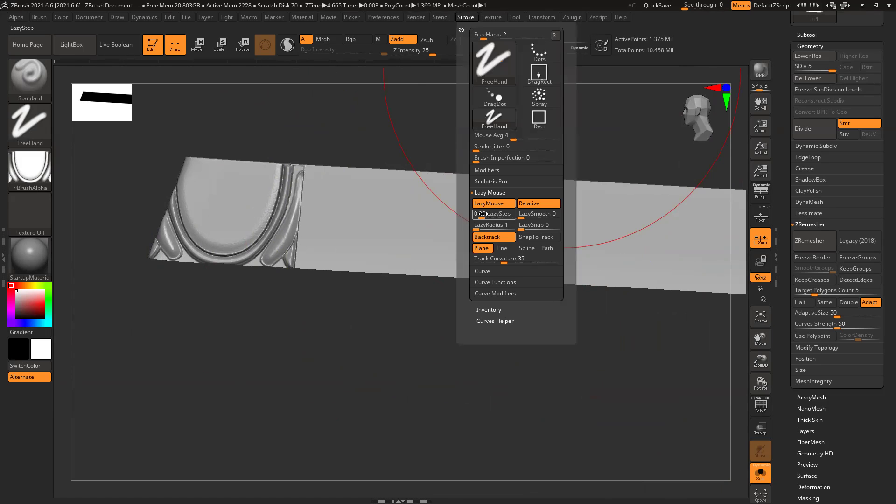
pyautogui.moveTo(482, 228); pyautogui.dragTo(500, 228)
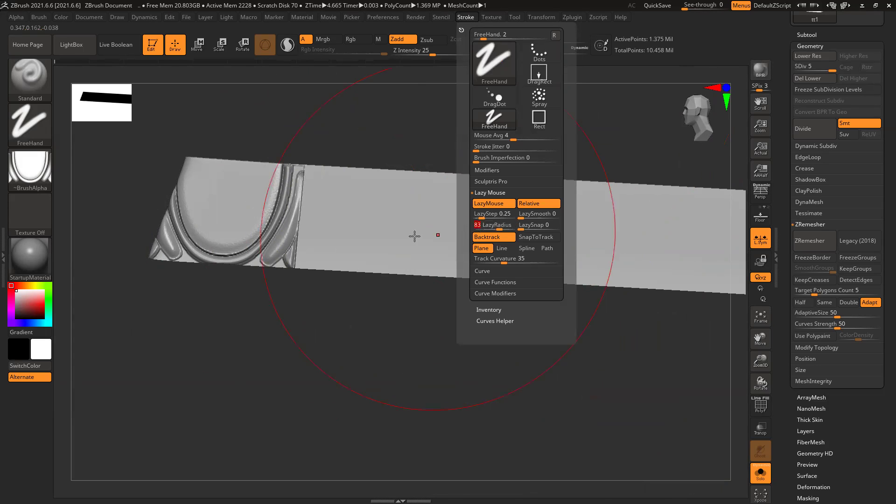
pyautogui.moveTo(316, 222); pyautogui.dragTo(523, 228)
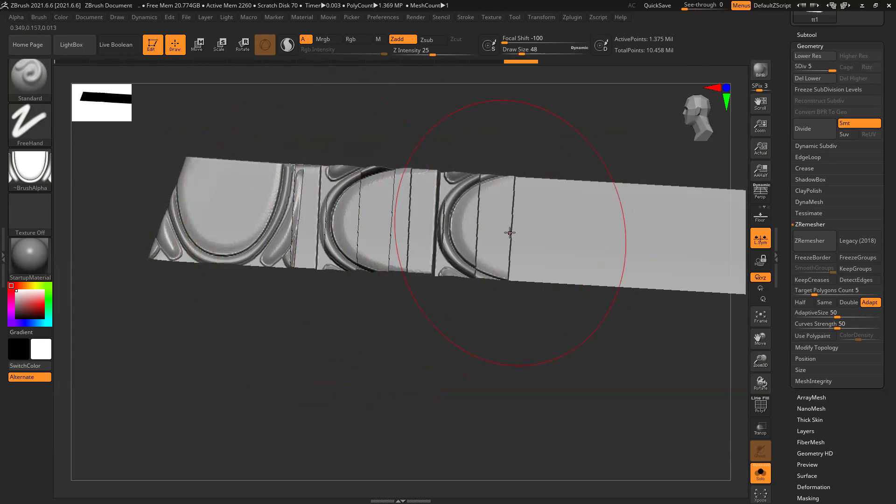
pyautogui.hotkey('ctrl', 'z')
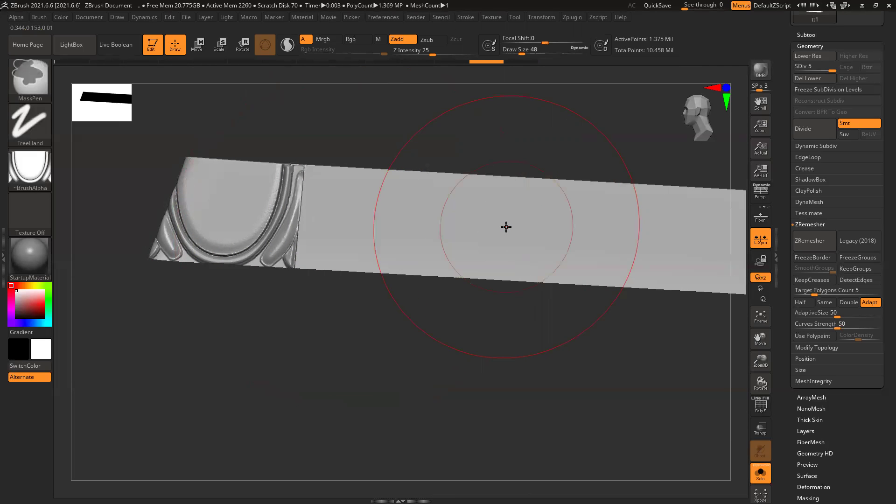
# - Switch the brush to the DragRect stroke and stamp the ornament alpha side by side along the band, redoing misaligned stamps
pyautogui.click(30, 122)
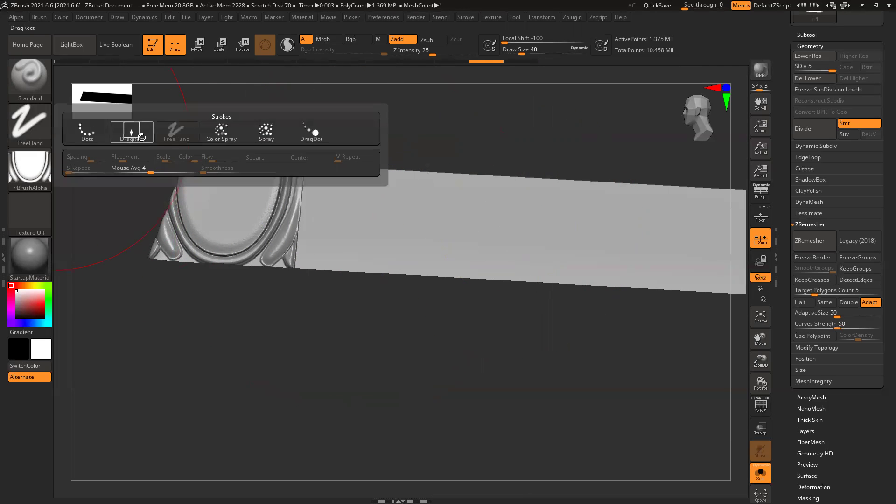
pyautogui.click(130, 134)
pyautogui.moveTo(343, 219)
pyautogui.mouseDown()
pyautogui.moveTo(335, 262)
pyautogui.moveTo(351, 273)
pyautogui.moveTo(390, 154)
pyautogui.moveTo(332, 120)
pyautogui.moveTo(356, 144)
pyautogui.moveTo(351, 119)
pyautogui.moveTo(376, 120)
pyautogui.moveTo(351, 120)
pyautogui.mouseUp()
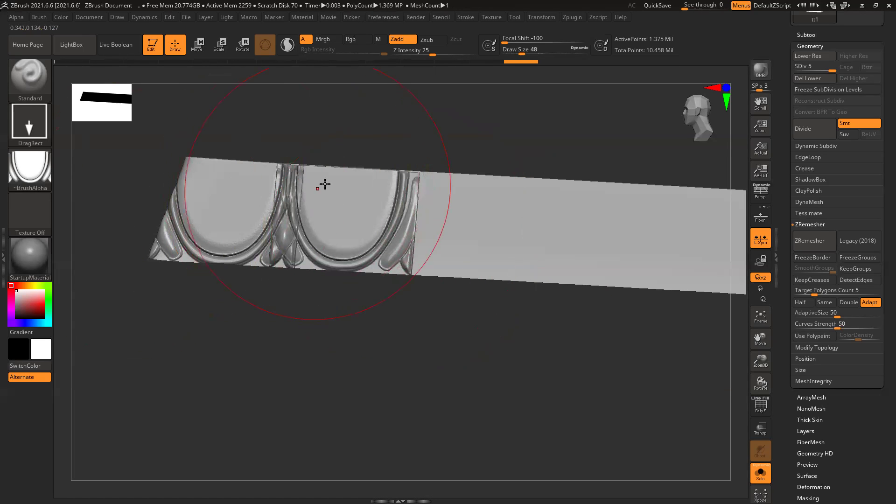
pyautogui.moveTo(501, 227); pyautogui.dragTo(505, 122)
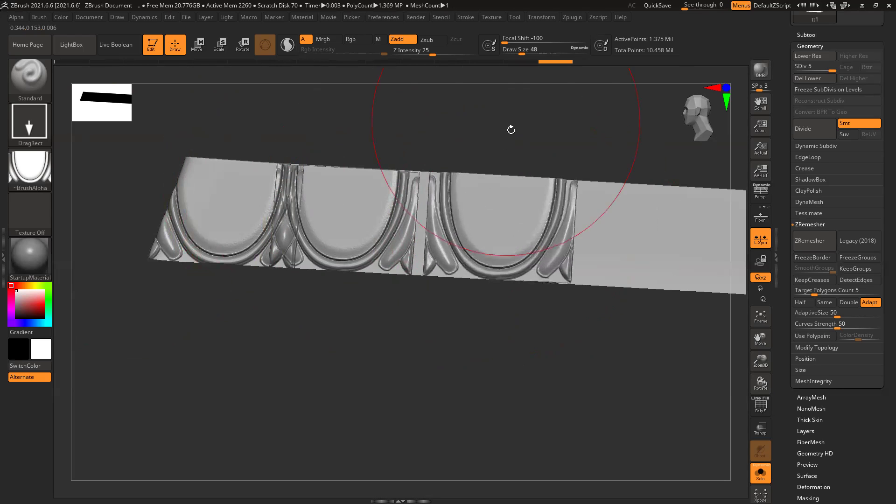
pyautogui.hotkey('ctrl', 'z')
pyautogui.moveTo(492, 215); pyautogui.dragTo(498, 119)
pyautogui.hotkey('ctrl', 'z')
pyautogui.moveTo(489, 232); pyautogui.dragTo(499, 124)
pyautogui.moveTo(655, 243); pyautogui.dragTo(663, 124)
pyautogui.keyDown('ctrl'); pyautogui.moveTo(622, 382); pyautogui.dragTo(627, 345, button='right'); pyautogui.keyUp('ctrl')
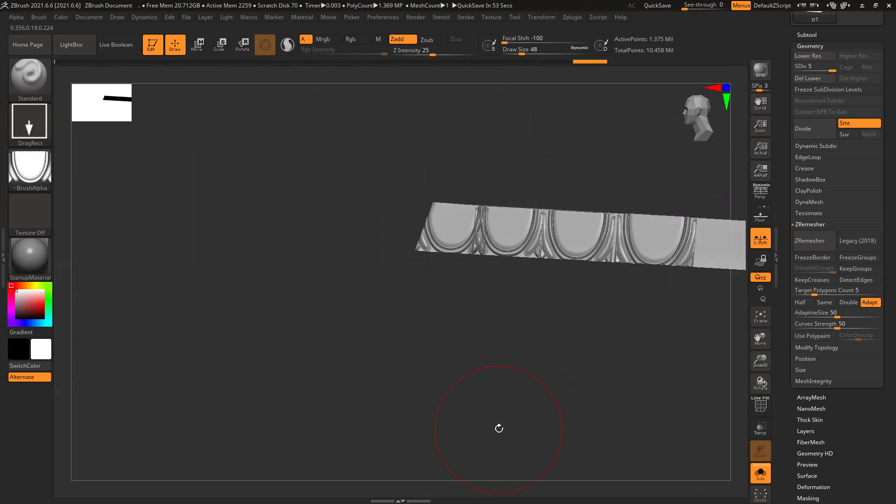
# - Undo all the ornament stamps on the band, including the one at its left end
pyautogui.hotkey('ctrl', 'z')
pyautogui.hotkey('ctrl', 'z')
pyautogui.hotkey('ctrl', 'z')
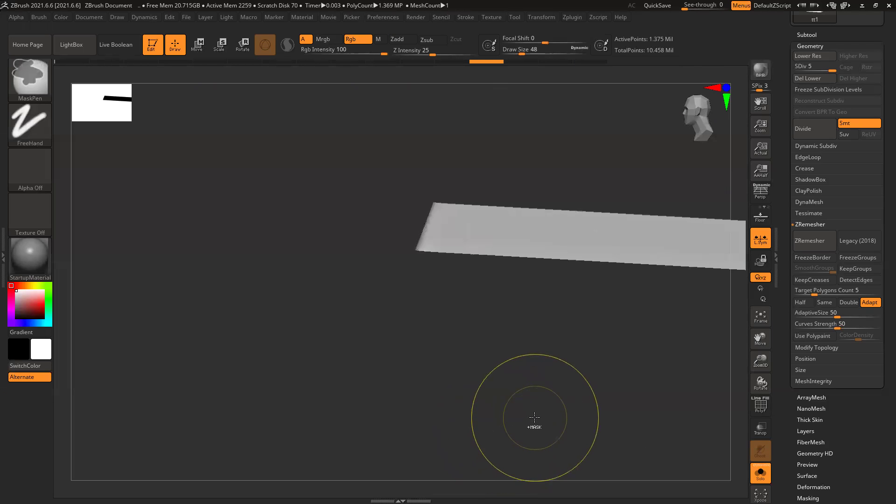
pyautogui.hotkey('ctrl', 'z')
# - Create a 3D mesh from the current ornament alpha
pyautogui.moveTo(49, 178)
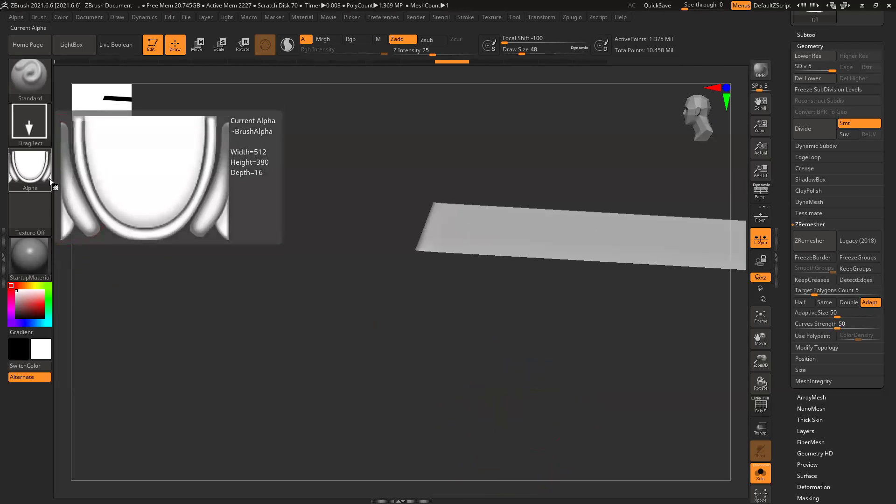
pyautogui.click(19, 18)
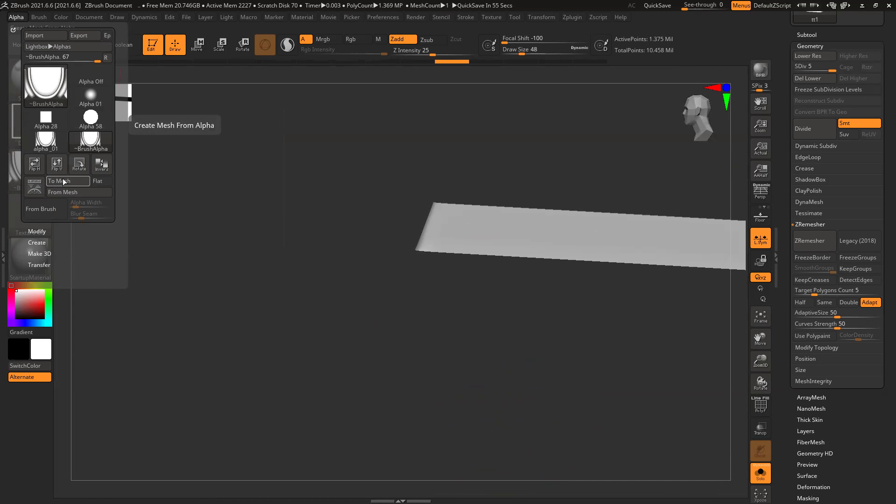
pyautogui.click(62, 179)
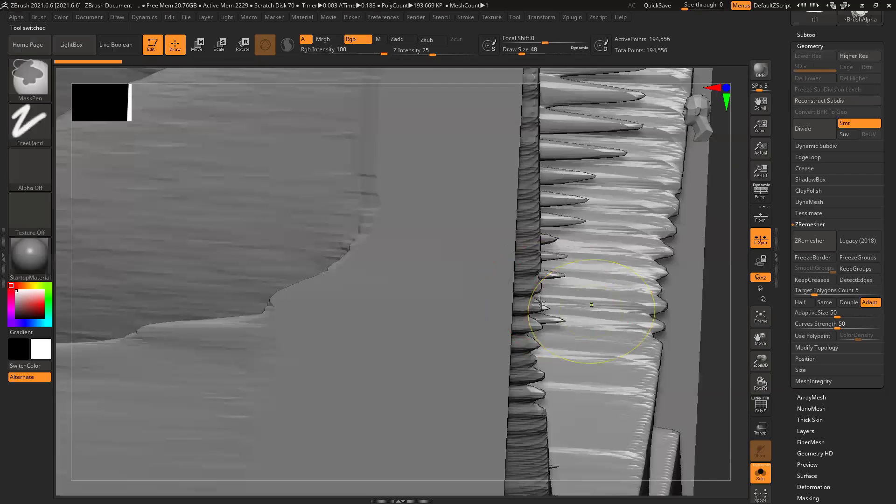
pyautogui.keyDown('ctrl'); pyautogui.moveTo(593, 302); pyautogui.dragTo(256, 256, button='right'); pyautogui.keyUp('ctrl')
pyautogui.moveTo(601, 436); pyautogui.dragTo(475, 425, button='right')
pyautogui.moveTo(474, 425); pyautogui.dragTo(513, 420)
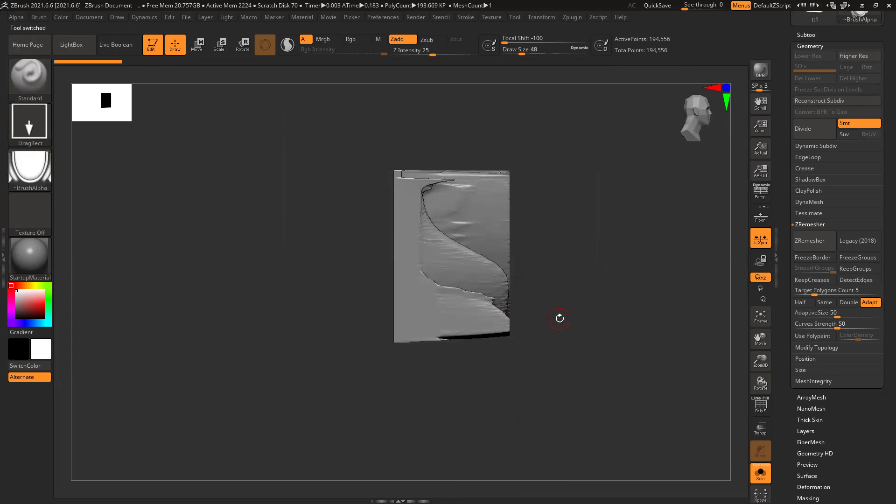
# - Flatten the ornament mesh in depth and adjust its overall scale with the transform gizmo
pyautogui.press('r')
pyautogui.moveTo(425, 255); pyautogui.dragTo(347, 257)
pyautogui.moveTo(580, 302)
pyautogui.mouseDown()
pyautogui.moveTo(542, 312)
pyautogui.moveTo(580, 309)
pyautogui.mouseUp()
pyautogui.keyDown('ctrl'); pyautogui.moveTo(580, 309); pyautogui.dragTo(595, 345, button='right'); pyautogui.keyUp('ctrl')
pyautogui.moveTo(447, 258); pyautogui.dragTo(296, 258)
pyautogui.moveTo(679, 331); pyautogui.dragTo(295, 394)
pyautogui.keyDown('ctrl'); pyautogui.moveTo(526, 412); pyautogui.dragTo(373, 383, button='right'); pyautogui.keyUp('ctrl')
pyautogui.moveTo(260, 362)
pyautogui.mouseDown()
pyautogui.moveTo(255, 260)
pyautogui.moveTo(244, 365)
pyautogui.mouseUp()
pyautogui.keyDown('alt'); pyautogui.moveTo(654, 391); pyautogui.dragTo(641, 331, button='right'); pyautogui.keyUp('alt')
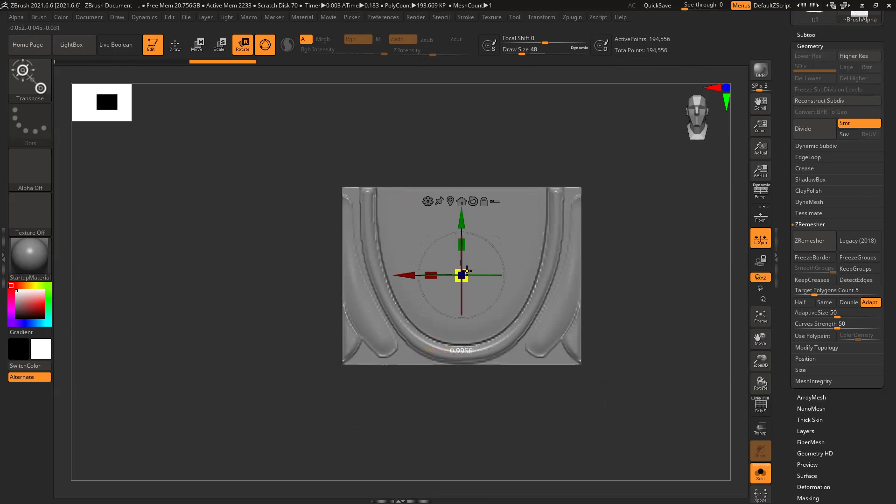
pyautogui.moveTo(461, 275); pyautogui.dragTo(457, 285)
pyautogui.moveTo(620, 329); pyautogui.dragTo(631, 355)
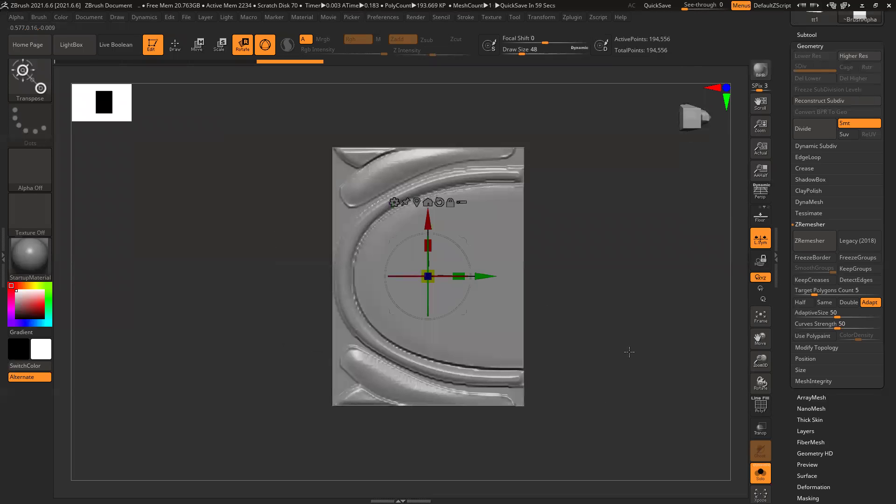
# - Hide the flat backing plate of the ornament mesh, leaving only its raised relief shown
pyautogui.moveTo(525, 316); pyautogui.dragTo(591, 328)
pyautogui.moveTo(396, 275); pyautogui.dragTo(271, 279)
pyautogui.hotkey('ctrl', 'shift')
pyautogui.keyDown('ctrl'); pyautogui.keyDown('shift'); pyautogui.moveTo(331, 99); pyautogui.dragTo(426, 492); pyautogui.keyUp('shift'); pyautogui.keyUp('ctrl')
pyautogui.moveTo(549, 425); pyautogui.dragTo(593, 415)
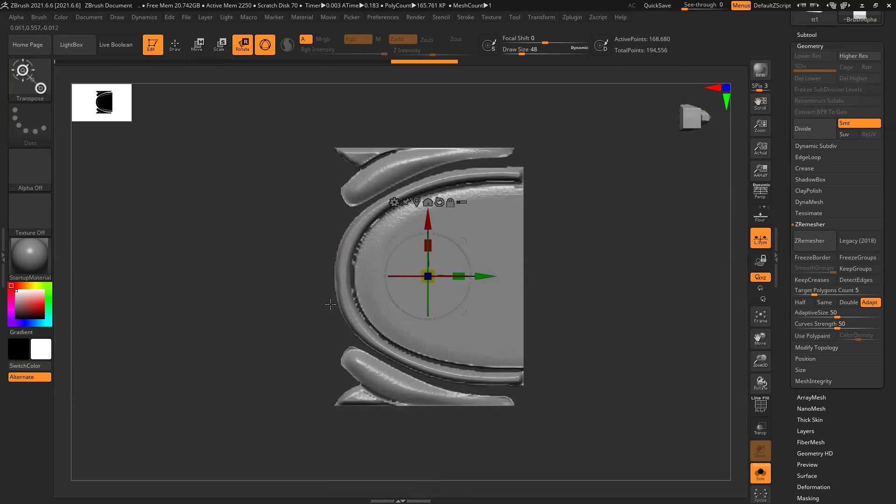
# - Delete the hidden backing geometry with Del Hidden and face the ornament relief straight on, with its open end to the right
pyautogui.moveTo(601, 379); pyautogui.dragTo(649, 374)
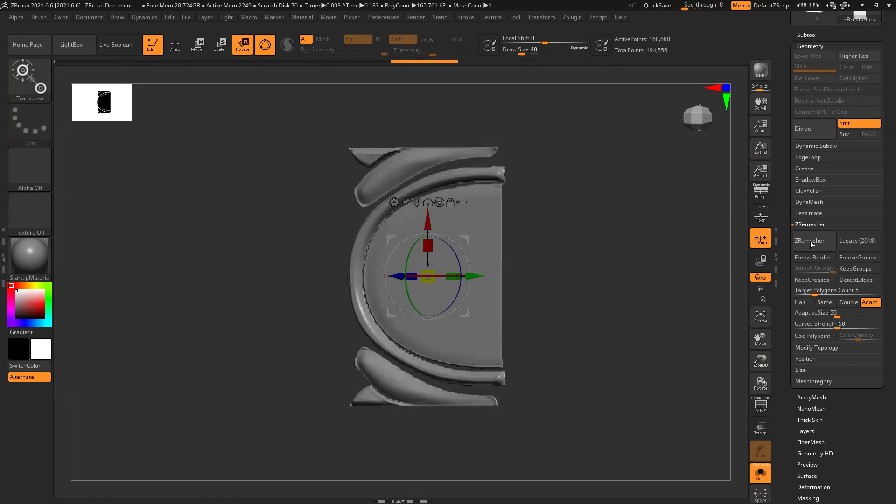
pyautogui.click(810, 349)
pyautogui.click(809, 291)
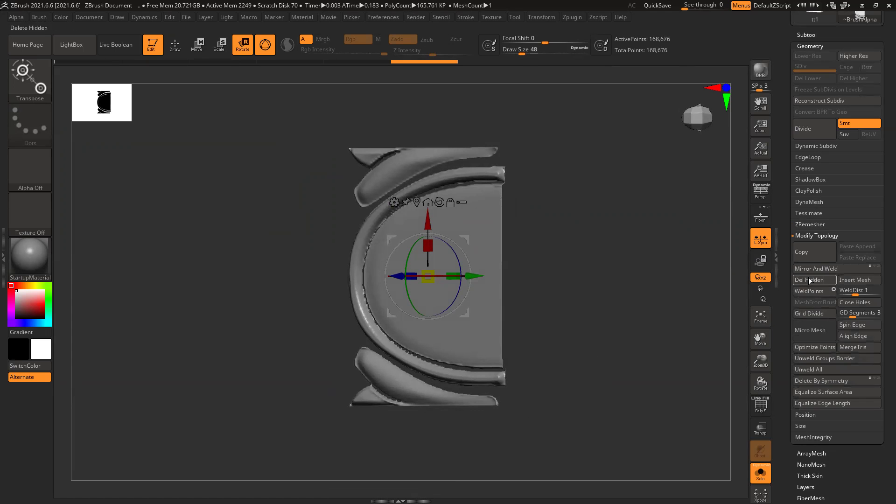
pyautogui.moveTo(602, 348); pyautogui.dragTo(486, 225)
pyautogui.moveTo(608, 302); pyautogui.dragTo(603, 277)
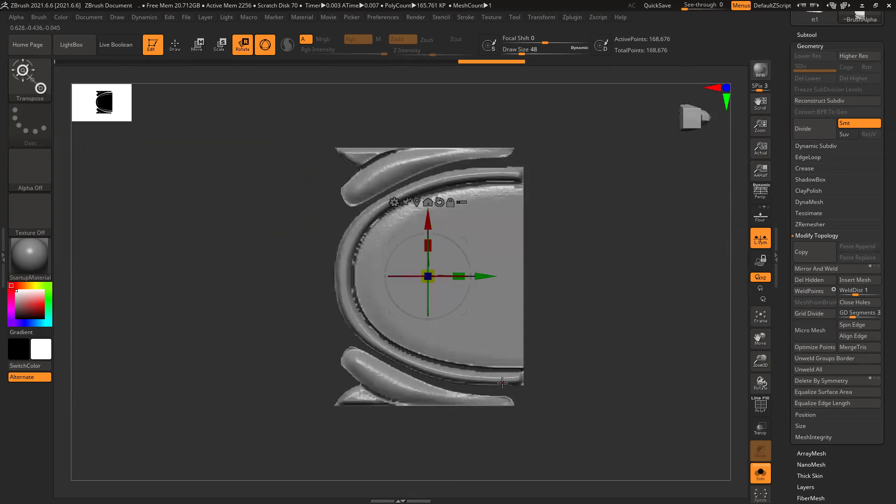
pyautogui.keyDown('alt'); pyautogui.moveTo(623, 410); pyautogui.dragTo(581, 386); pyautogui.keyUp('alt')
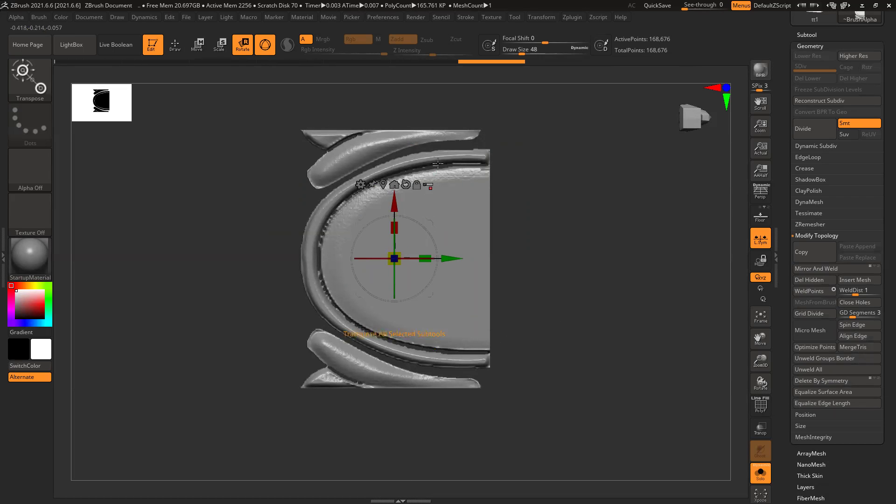
# - Create a new InsertMesh brush from the ornament relief
pyautogui.click(39, 17)
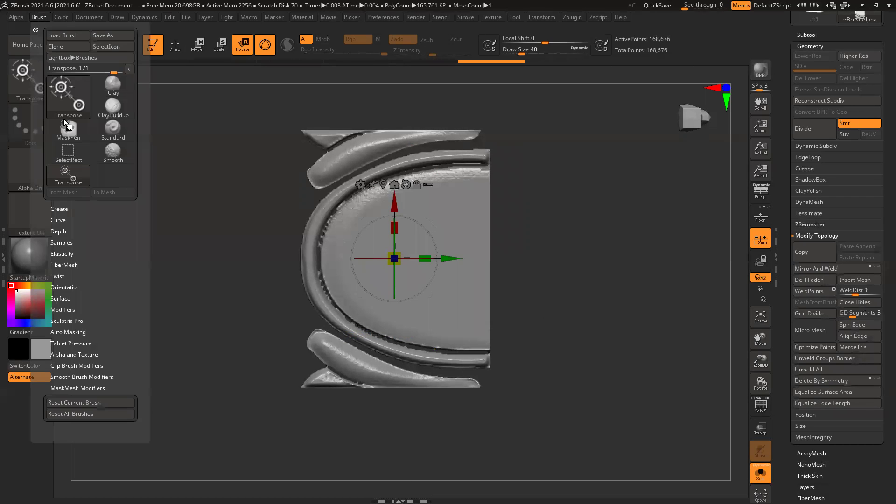
pyautogui.click(60, 209)
pyautogui.click(88, 219)
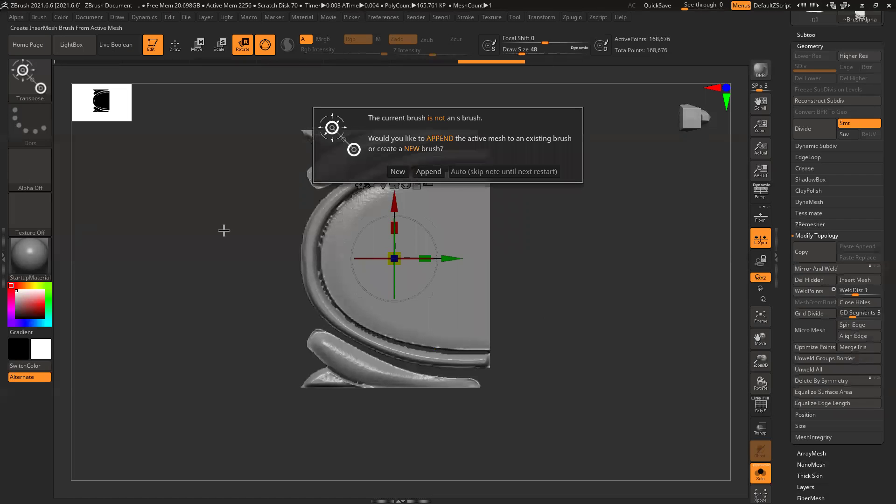
pyautogui.click(398, 170)
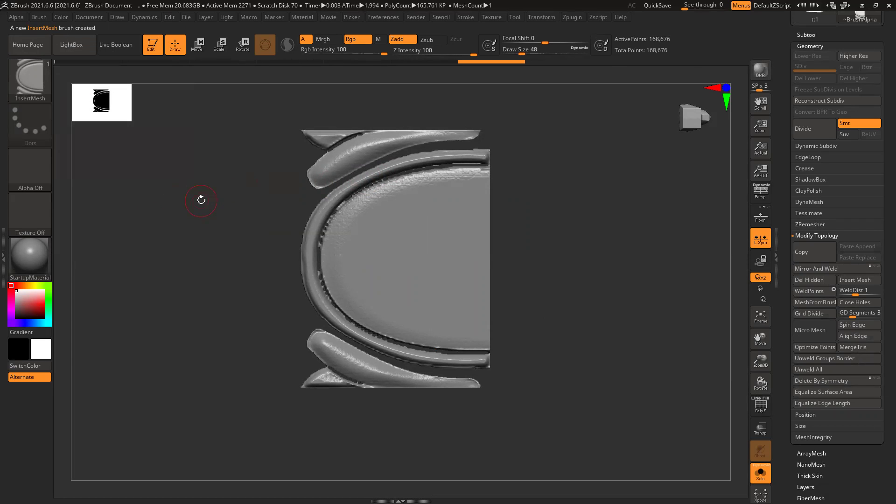
# - Turn off Solo, switch back to the tt1 telephone tool and try to insert the ornament mesh on its upper sloped band
pyautogui.click(759, 474)
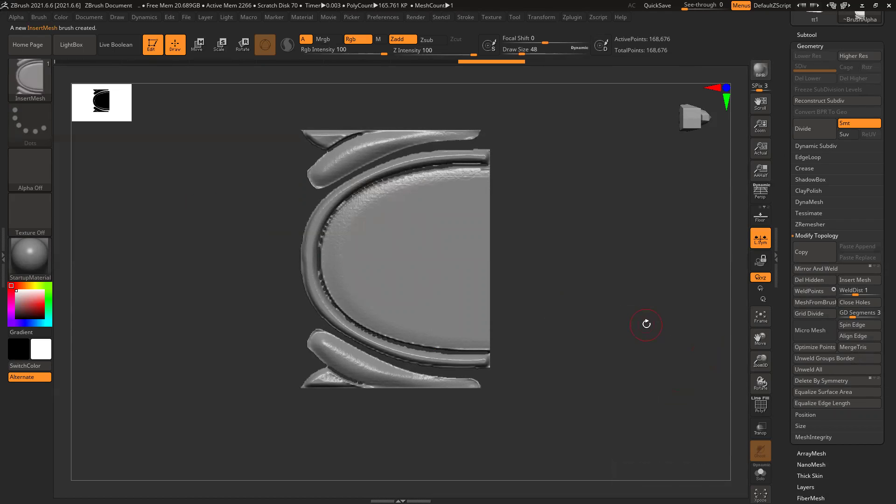
pyautogui.click(803, 34)
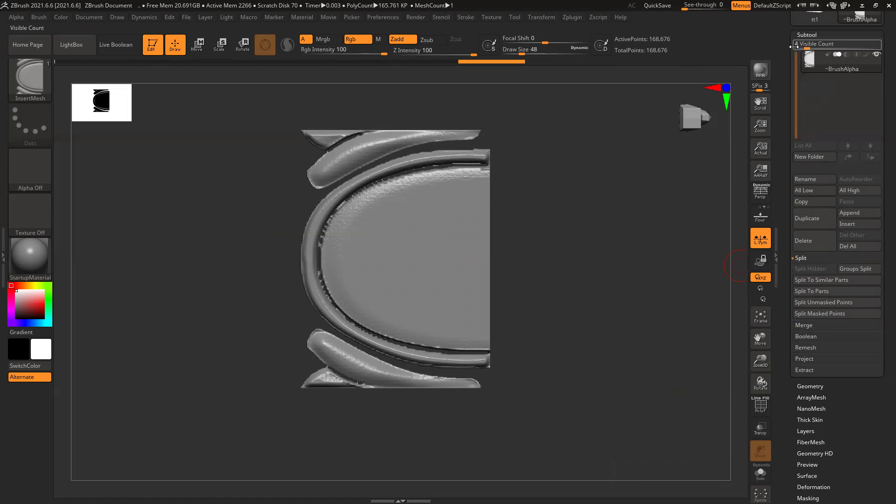
pyautogui.moveTo(785, 46); pyautogui.dragTo(786, 107)
pyautogui.click(812, 76)
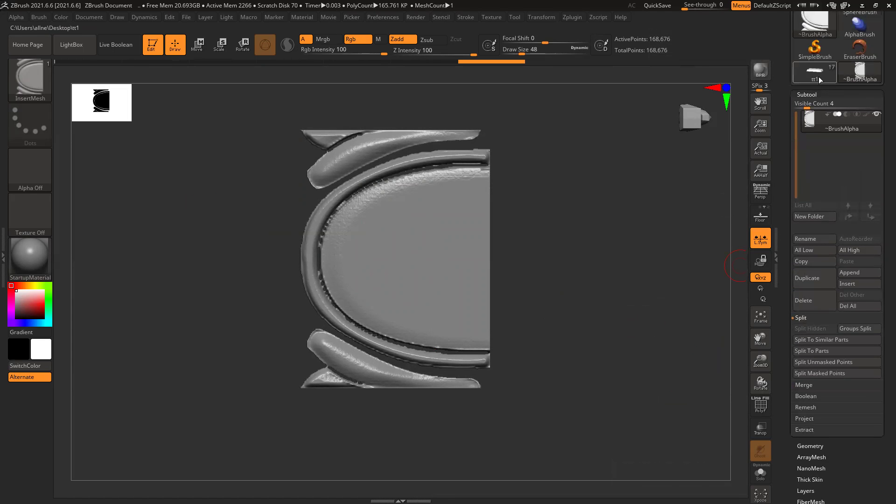
pyautogui.moveTo(632, 320); pyautogui.dragTo(401, 307)
pyautogui.click(340, 314)
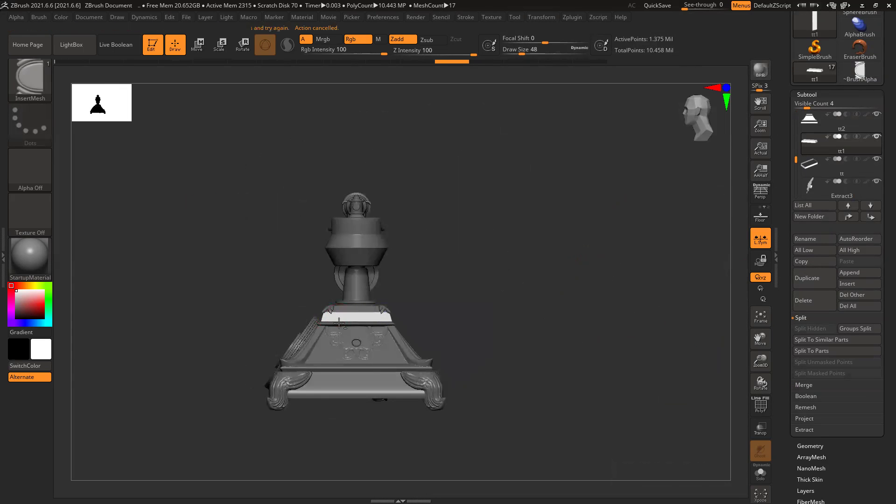
# - Isolate the upper sloped band with Solo and rewind its undo history to its earliest state
pyautogui.keyDown('alt'); pyautogui.moveTo(463, 384); pyautogui.dragTo(656, 430); pyautogui.keyUp('alt')
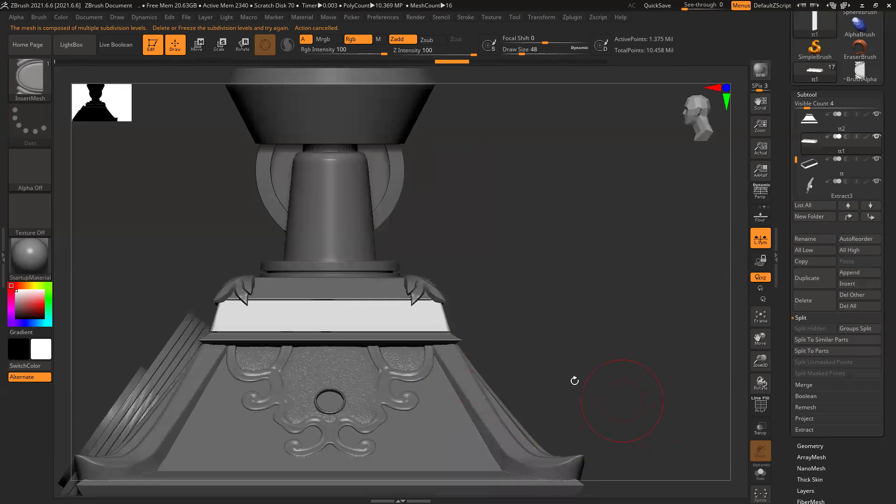
pyautogui.keyDown('alt'); pyautogui.moveTo(574, 381); pyautogui.dragTo(625, 322); pyautogui.keyUp('alt')
pyautogui.click(763, 475)
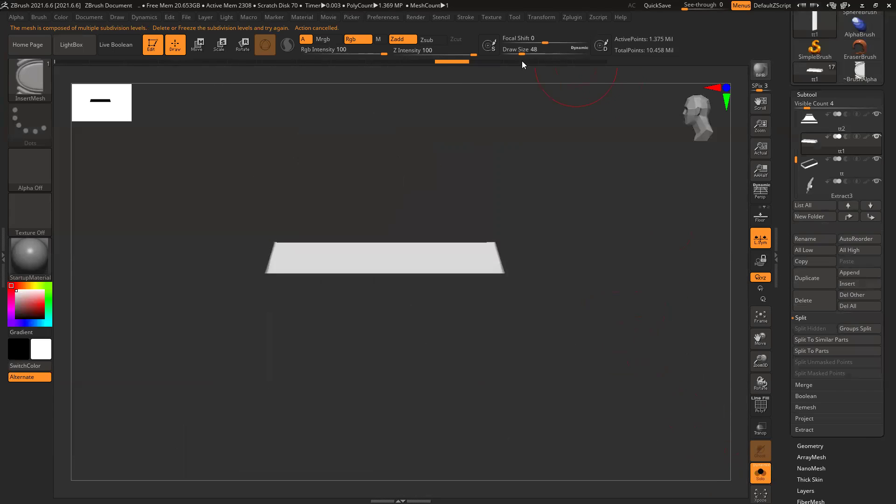
pyautogui.moveTo(449, 61); pyautogui.dragTo(50, 70)
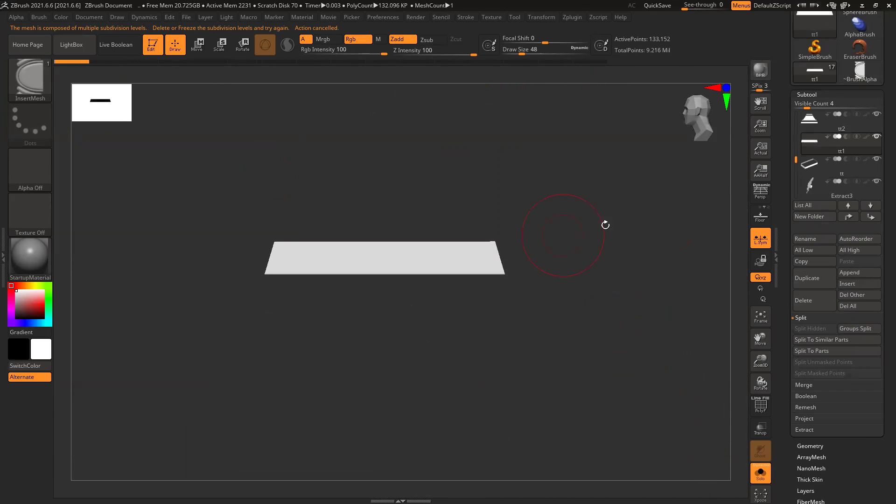
# - Switch the band to its lowest subdivision level and delete the higher levels
pyautogui.click(807, 94)
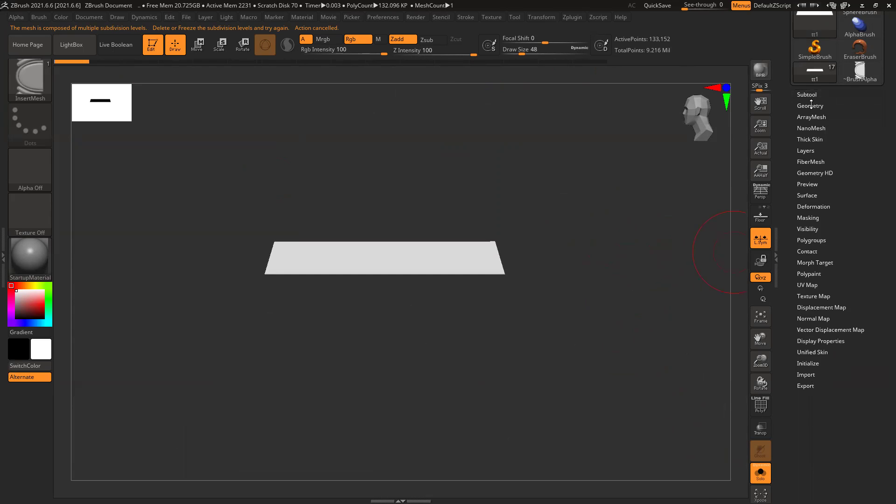
pyautogui.click(810, 106)
pyautogui.moveTo(825, 127); pyautogui.dragTo(761, 151)
pyautogui.click(854, 139)
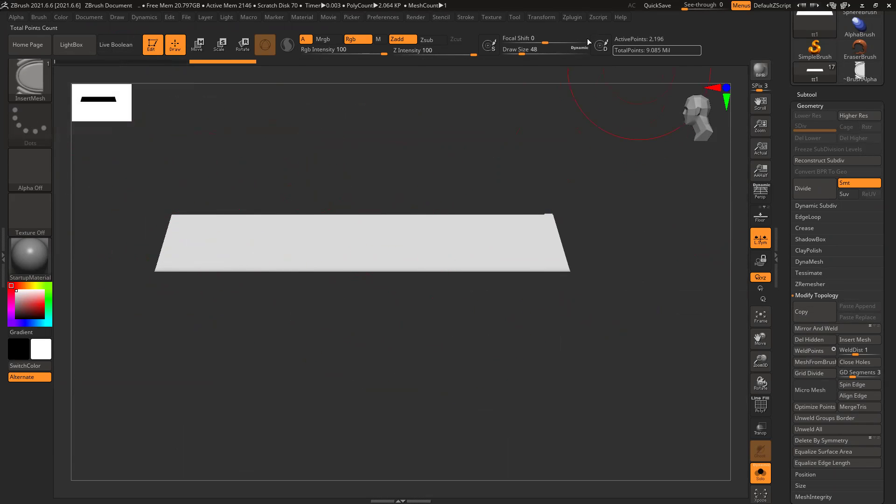
# - Enable Curve Mode in the stroke settings of the ornament InsertMesh brush
pyautogui.click(467, 17)
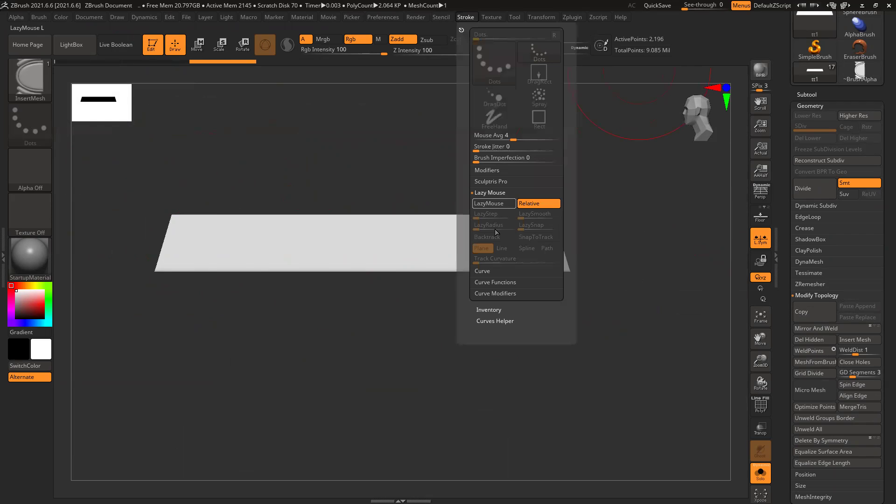
pyautogui.click(483, 271)
pyautogui.click(494, 216)
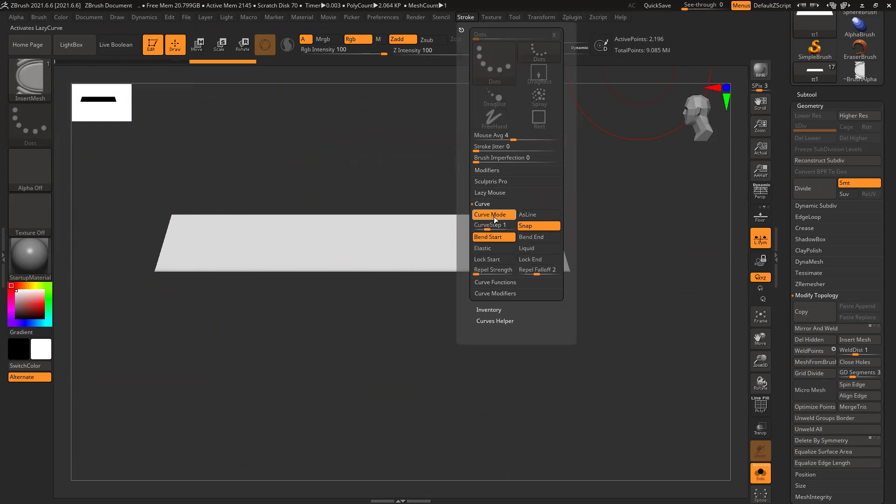
# - Try to run the ornament mesh along the band's upper edge as a curve insertion
pyautogui.moveTo(172, 214)
pyautogui.mouseDown()
pyautogui.moveTo(476, 238)
pyautogui.moveTo(520, 236)
pyautogui.moveTo(553, 214)
pyautogui.mouseUp()
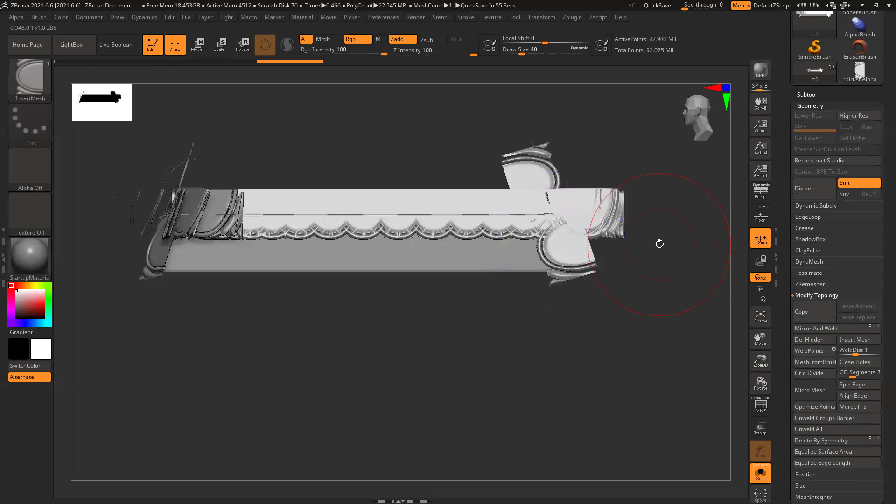
pyautogui.click(443, 216)
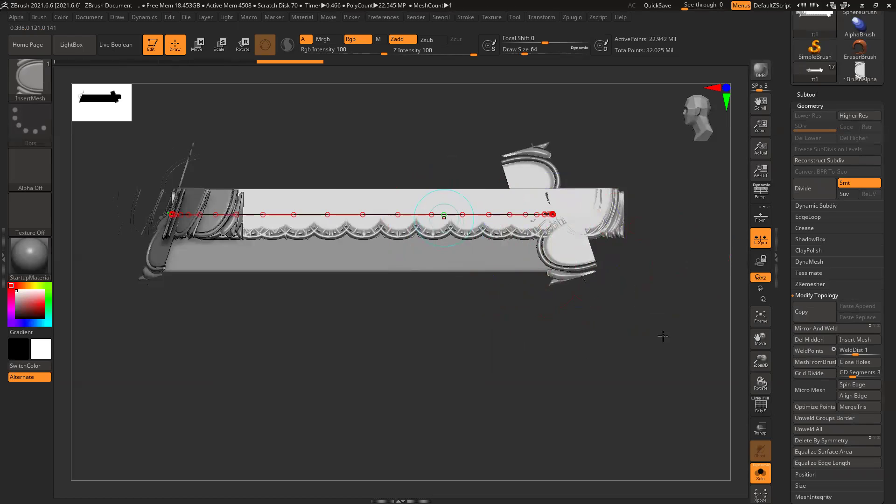
pyautogui.hotkey('ctrl', 'z')
pyautogui.hotkey('ctrl', 'shift', 'z')
pyautogui.moveTo(546, 354); pyautogui.dragTo(590, 350)
pyautogui.moveTo(394, 379)
pyautogui.mouseDown()
pyautogui.moveTo(440, 388)
pyautogui.moveTo(578, 366)
pyautogui.moveTo(441, 354)
pyautogui.moveTo(426, 448)
pyautogui.moveTo(425, 375)
pyautogui.moveTo(544, 388)
pyautogui.moveTo(506, 400)
pyautogui.moveTo(562, 398)
pyautogui.moveTo(379, 352)
pyautogui.moveTo(449, 377)
pyautogui.mouseUp()
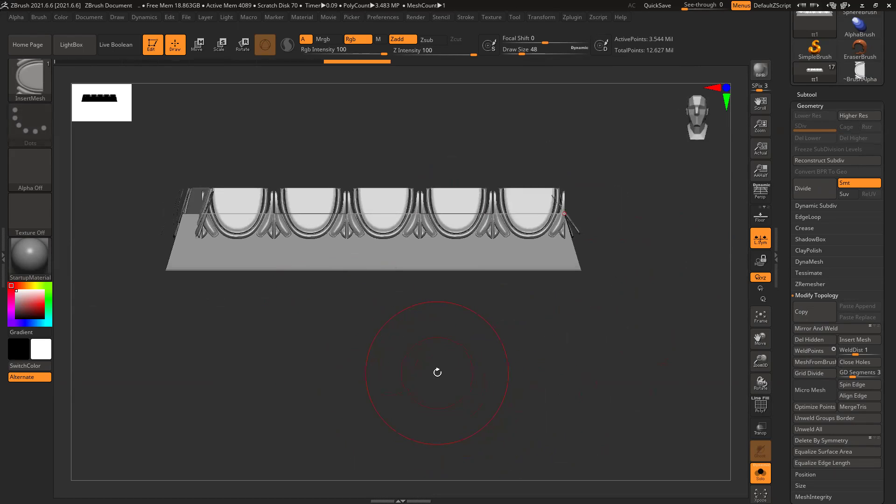
# - Try to pull the ornament curve down onto the band's face, and undo the whole curve insertion
pyautogui.moveTo(566, 225); pyautogui.dragTo(557, 259)
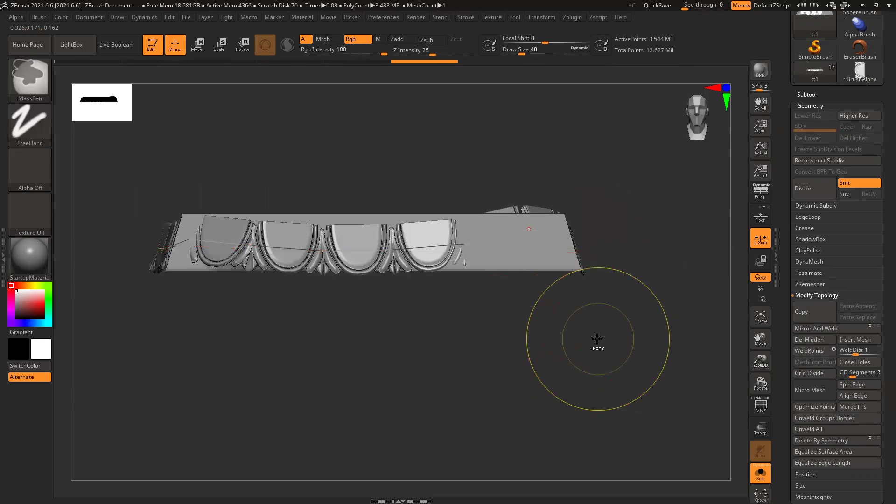
pyautogui.hotkey('ctrl', 'z')
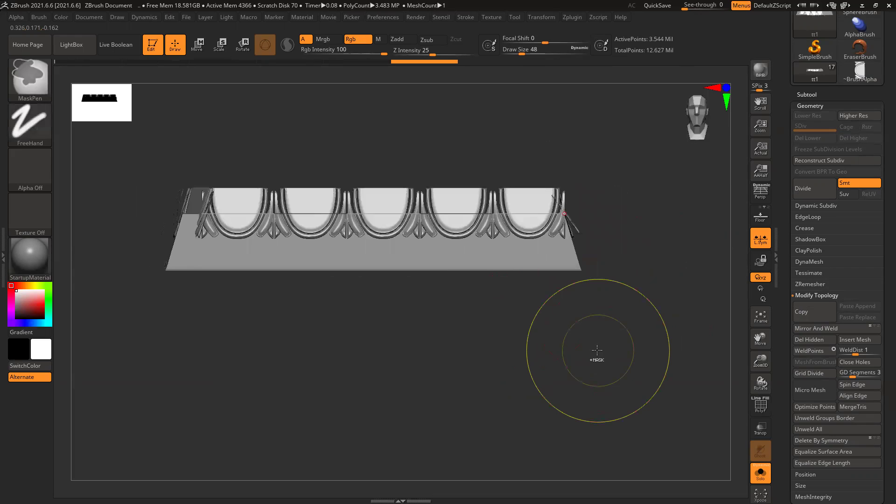
pyautogui.hotkey('ctrl', 'z')
pyautogui.hotkey('ctrl', 'z')
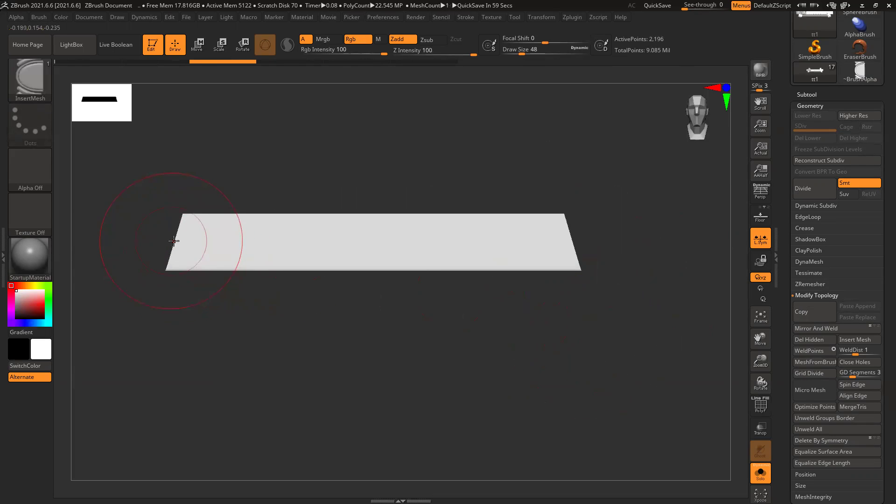
# - Show the PolyFrame and slice the band lengthwise into an upper and a lower polygroup
pyautogui.hotkey('shift', 'f')
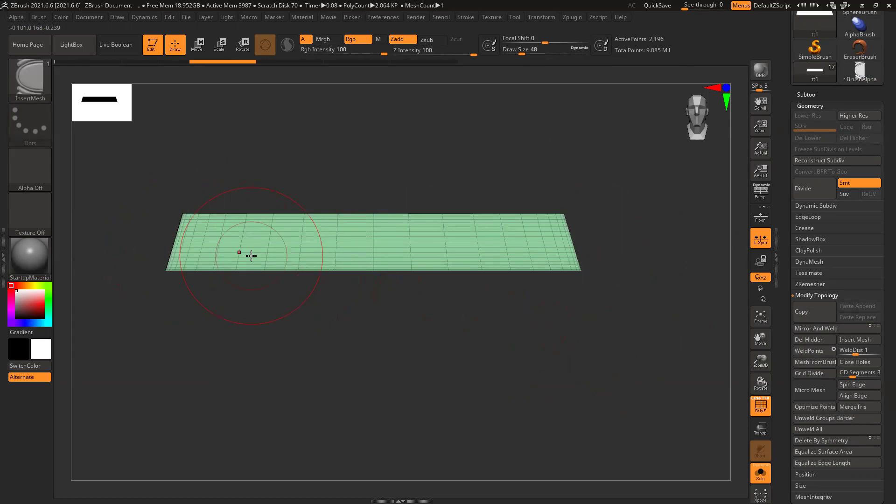
pyautogui.keyDown('ctrl'); pyautogui.moveTo(665, 367); pyautogui.dragTo(38, 244); pyautogui.keyUp('ctrl')
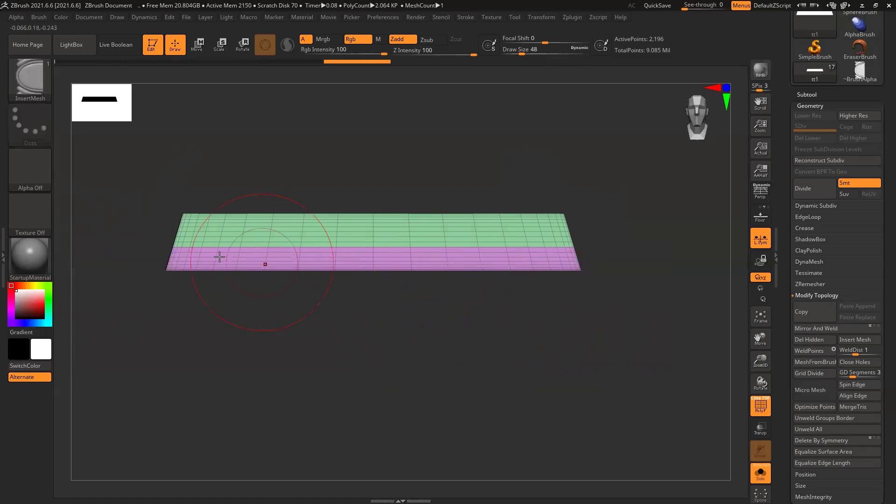
# - Try to run the ornament mesh along the polygroup border on the band's front with draw size 64, and undo it
pyautogui.click(286, 246)
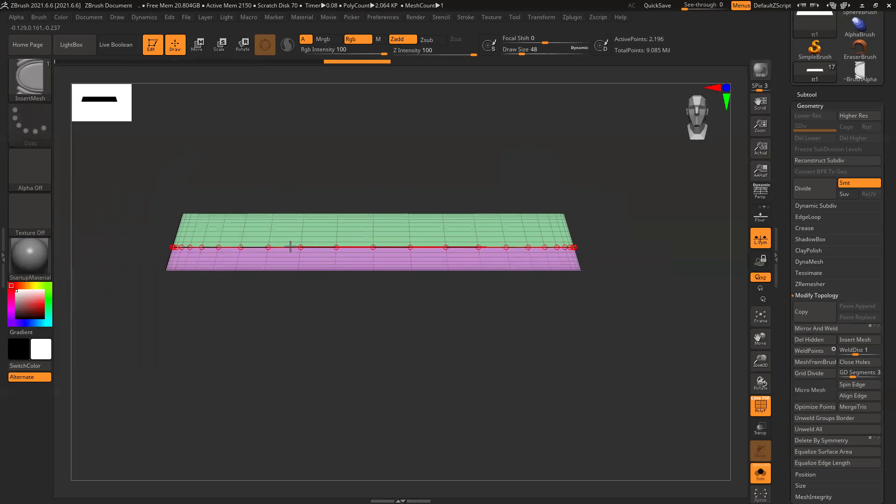
pyautogui.click(501, 321)
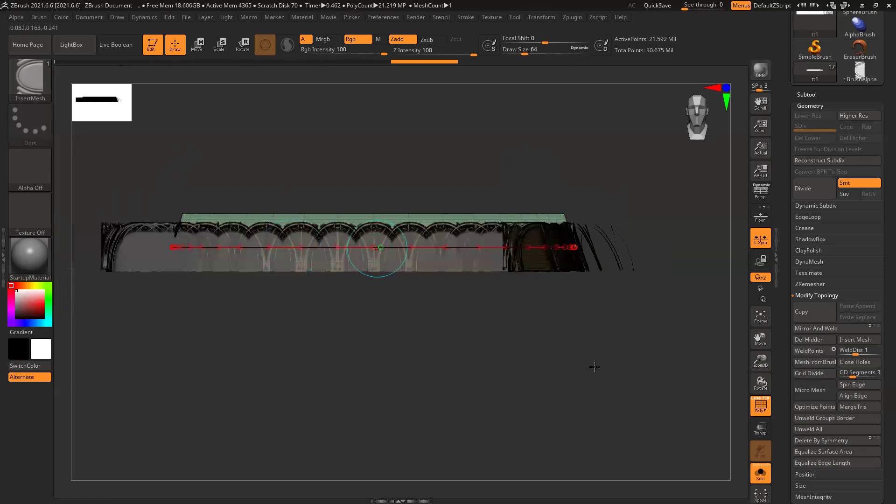
pyautogui.hotkey('ctrl', 'shift', 'z')
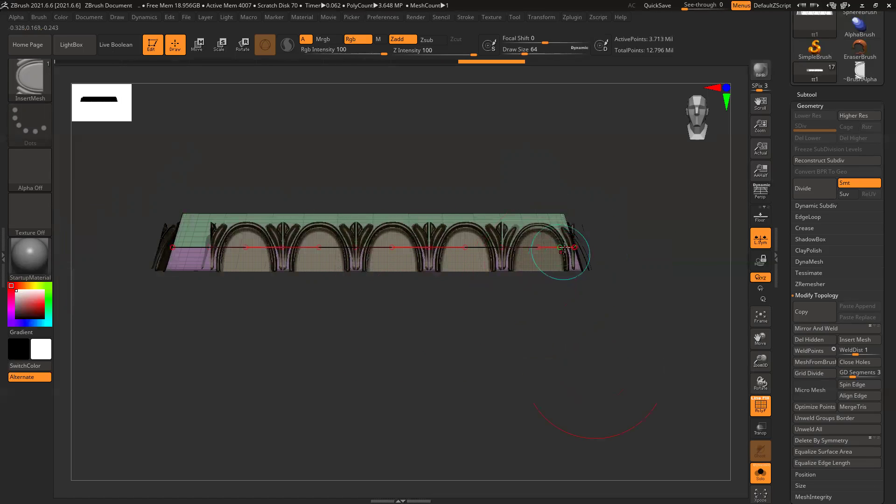
pyautogui.press('ctrl')
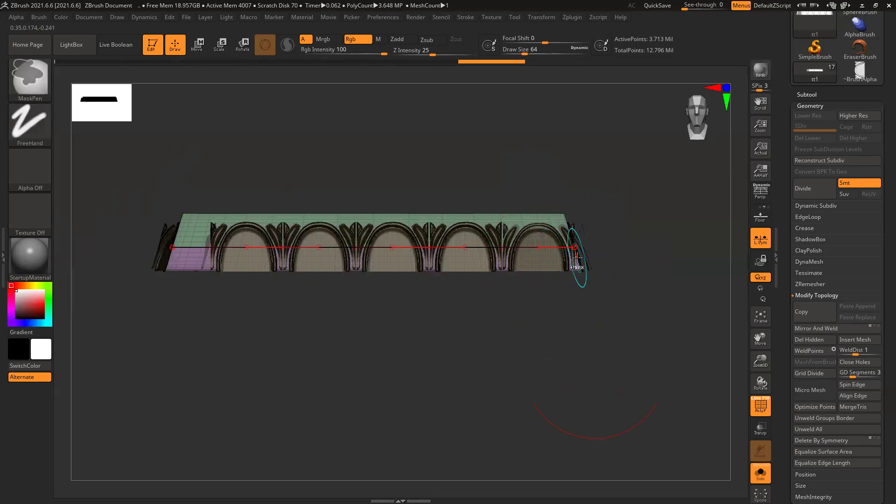
pyautogui.hotkey('ctrl', 'z')
pyautogui.hotkey('ctrl', 'z')
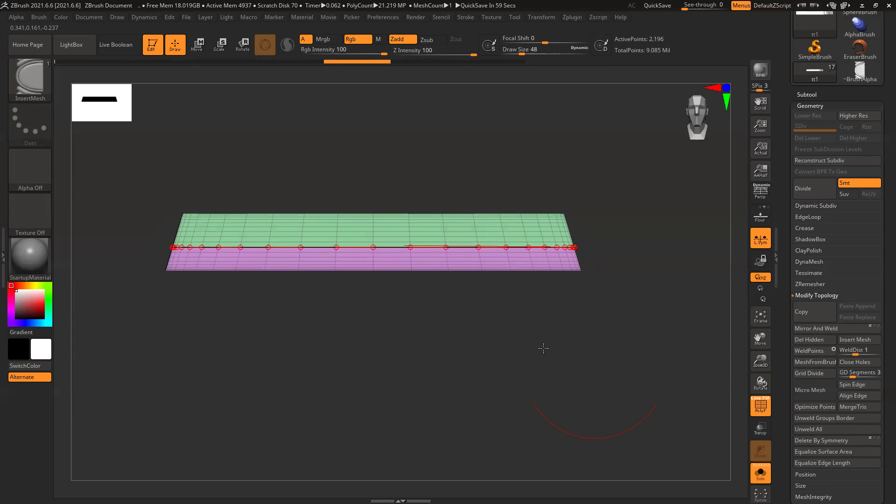
# - Try to run the ornament mesh along the polygroup border from the band's back side, and undo it
pyautogui.hotkey('ctrl', 'shift', 'z')
pyautogui.hotkey('ctrl', 'z')
pyautogui.moveTo(526, 406); pyautogui.dragTo(523, 189)
pyautogui.hotkey('ctrl', 'z')
pyautogui.click(186, 247)
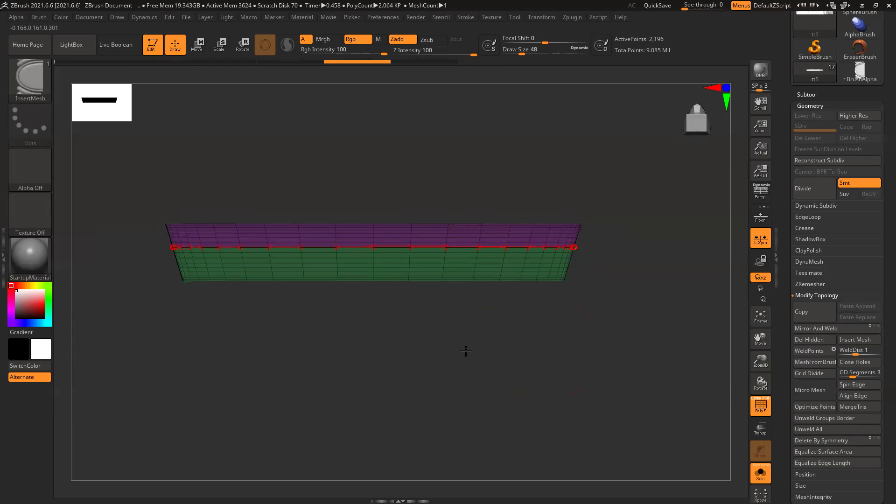
pyautogui.hotkey('ctrl', 'shift', 'z')
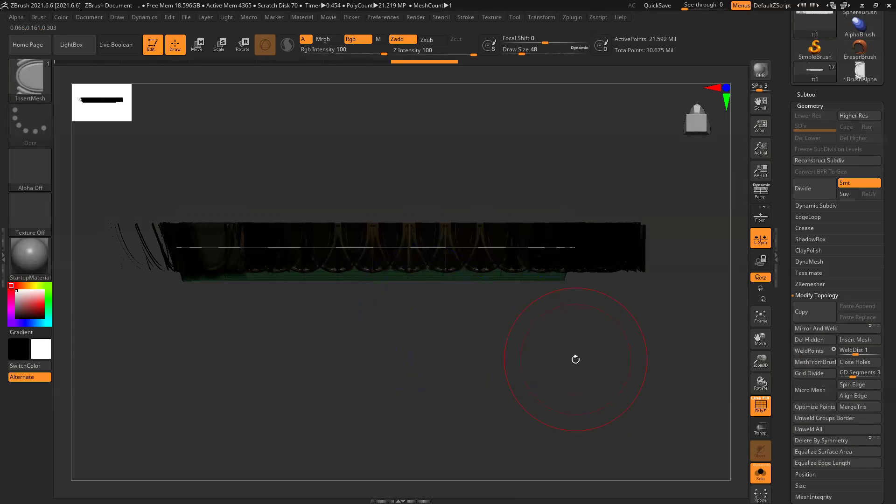
pyautogui.hotkey('ctrl', 'z')
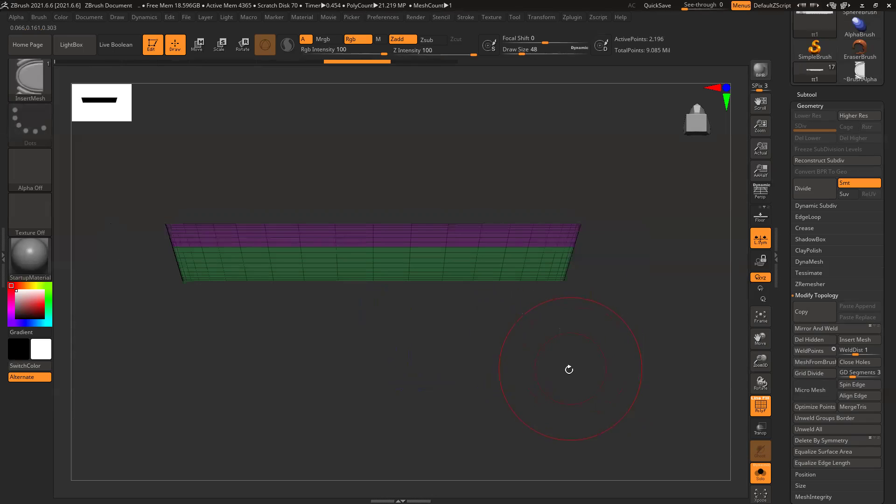
# - Switch to the ~BrushAlpha ornament tool, hide the PolyFrame and face the relief straight on with its open end to the left
pyautogui.click(853, 70)
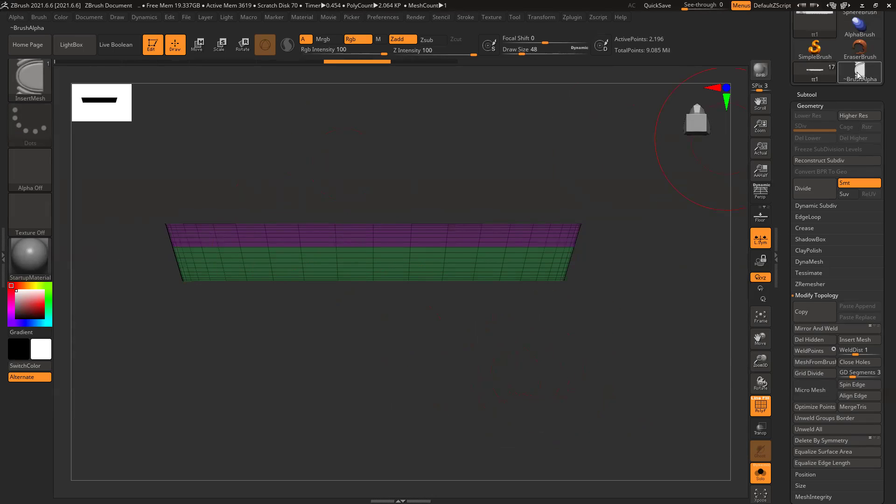
pyautogui.keyDown('ctrl'); pyautogui.moveTo(625, 332); pyautogui.dragTo(94, 247, button='right'); pyautogui.keyUp('ctrl')
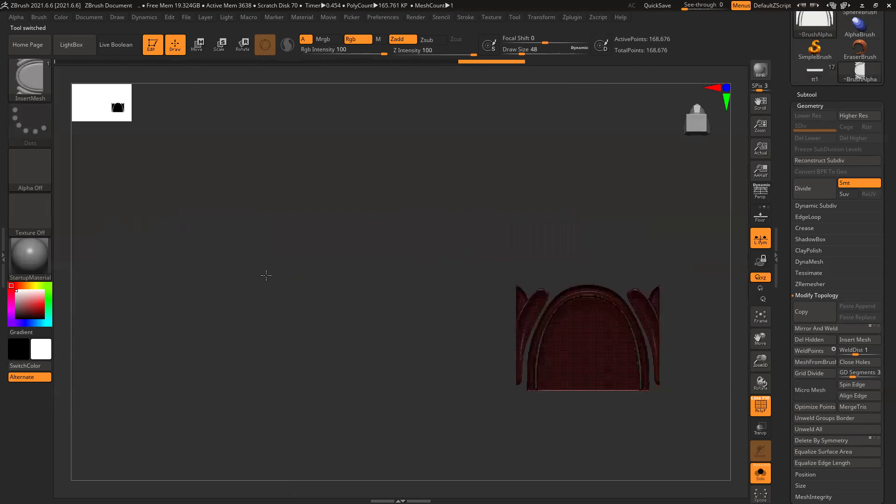
pyautogui.keyDown('alt'); pyautogui.moveTo(378, 321); pyautogui.dragTo(220, 248, button='right'); pyautogui.keyUp('alt')
pyautogui.moveTo(605, 365)
pyautogui.mouseDown()
pyautogui.moveTo(586, 275)
pyautogui.moveTo(559, 280)
pyautogui.moveTo(588, 242)
pyautogui.moveTo(589, 323)
pyautogui.mouseUp()
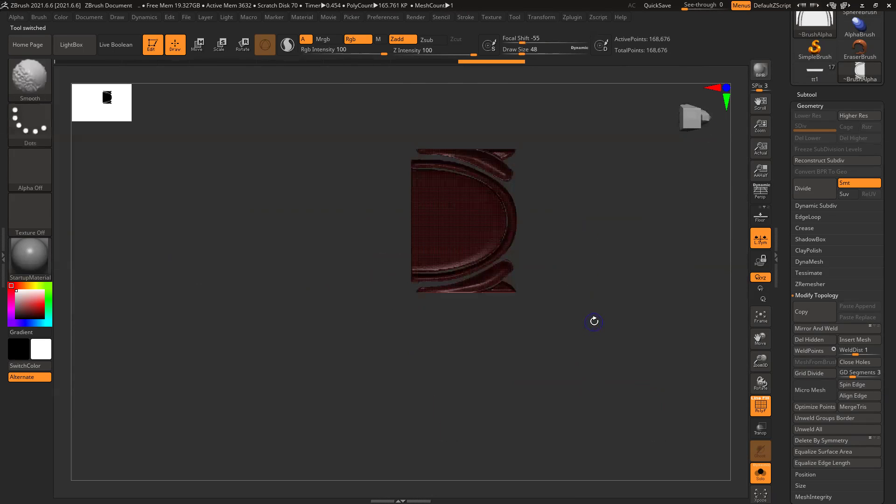
pyautogui.hotkey('shift', 'f')
pyautogui.moveTo(533, 268)
pyautogui.keyDown('shift'); pyautogui.mouseDown()
pyautogui.moveTo(565, 274)
pyautogui.moveTo(620, 244)
pyautogui.moveTo(620, 88)
pyautogui.moveTo(600, 262)
pyautogui.moveTo(602, 196)
pyautogui.moveTo(597, 226)
pyautogui.moveTo(609, 261)
pyautogui.mouseUp(); pyautogui.keyUp('shift')
pyautogui.keyDown('alt'); pyautogui.moveTo(592, 322); pyautogui.dragTo(589, 320); pyautogui.keyUp('alt')
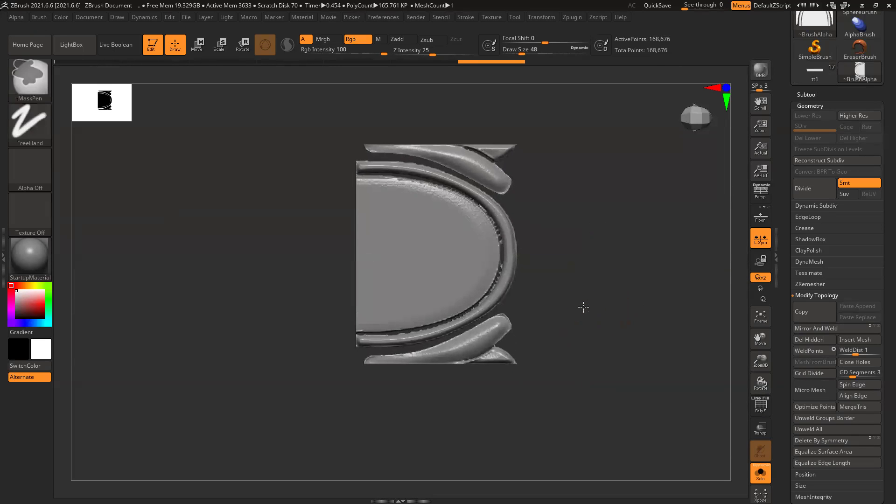
pyautogui.keyDown('ctrl'); pyautogui.moveTo(582, 306); pyautogui.dragTo(587, 327, button='right'); pyautogui.keyUp('ctrl')
pyautogui.keyDown('alt'); pyautogui.moveTo(582, 313); pyautogui.dragTo(593, 321); pyautogui.keyUp('alt')
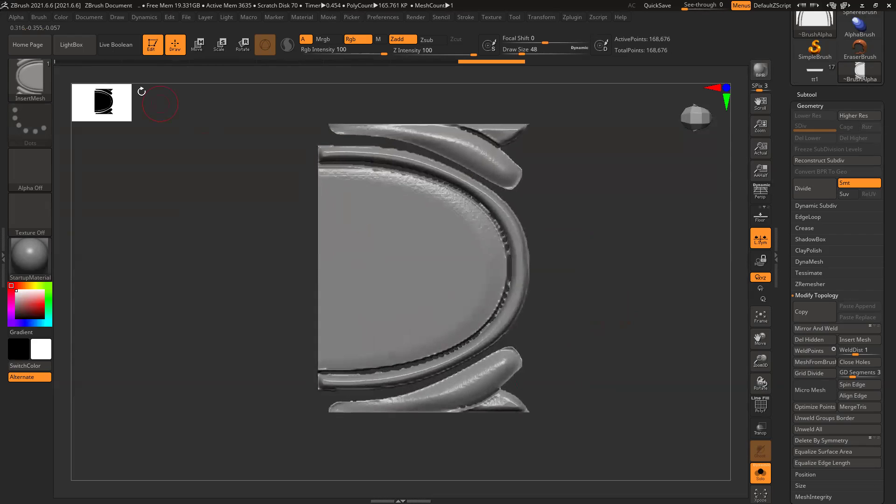
# - Create a new InsertMesh brush from the reoriented ornament relief
pyautogui.click(19, 18)
pyautogui.click(40, 16)
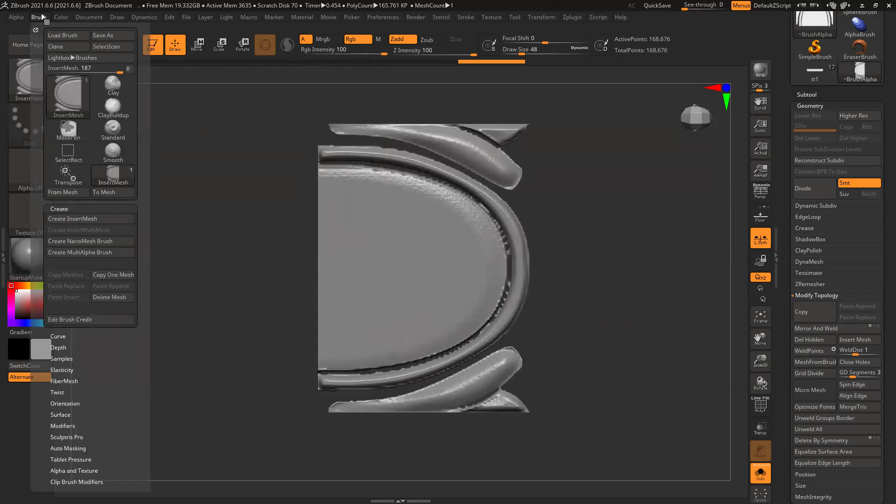
pyautogui.click(70, 218)
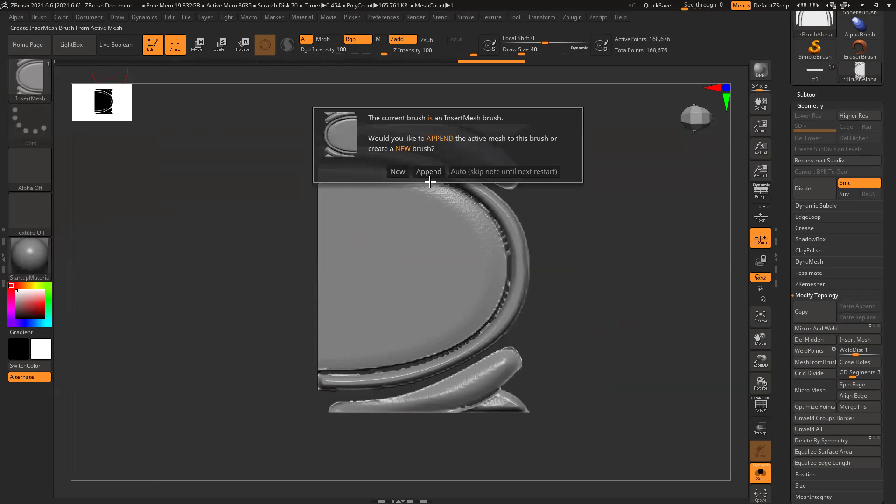
pyautogui.click(396, 171)
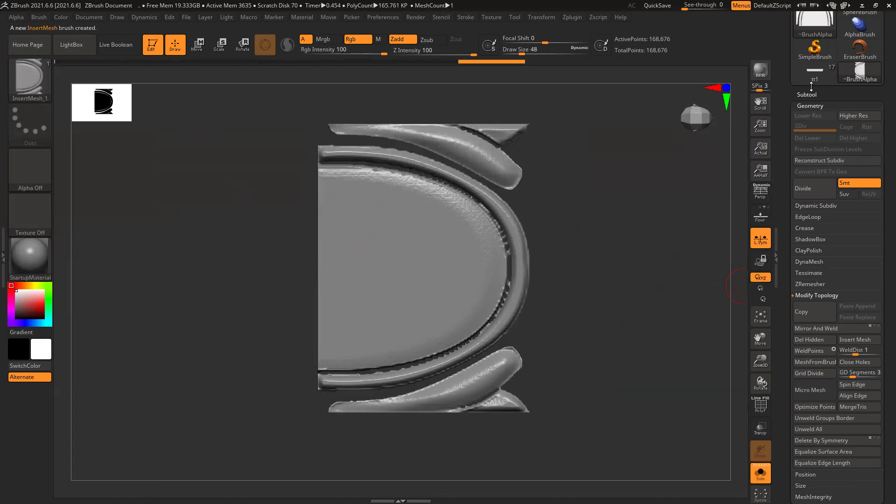
# - Switch back to the tt1 tool and face the front of the isolated band straight on
pyautogui.click(810, 71)
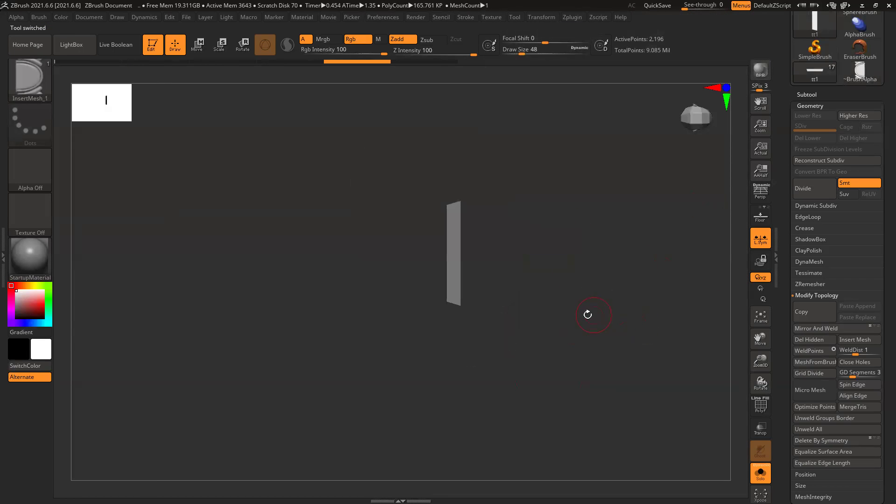
pyautogui.moveTo(554, 330); pyautogui.dragTo(578, 275)
pyautogui.click(697, 109)
pyautogui.moveTo(692, 115); pyautogui.dragTo(721, 116)
pyautogui.keyDown('alt'); pyautogui.moveTo(605, 322); pyautogui.dragTo(594, 278, button='right'); pyautogui.keyUp('alt')
pyautogui.keyDown('ctrl'); pyautogui.moveTo(511, 261); pyautogui.dragTo(601, 373, button='right'); pyautogui.keyUp('ctrl')
pyautogui.keyDown('alt'); pyautogui.moveTo(600, 359); pyautogui.dragTo(416, 380, button='right'); pyautogui.keyUp('alt')
# - Enable Curve Mode for the ornament InsertMesh brush and draw a curve along the front face of the band
pyautogui.moveTo(200, 250); pyautogui.dragTo(610, 303)
pyautogui.hotkey('ctrl', 'z')
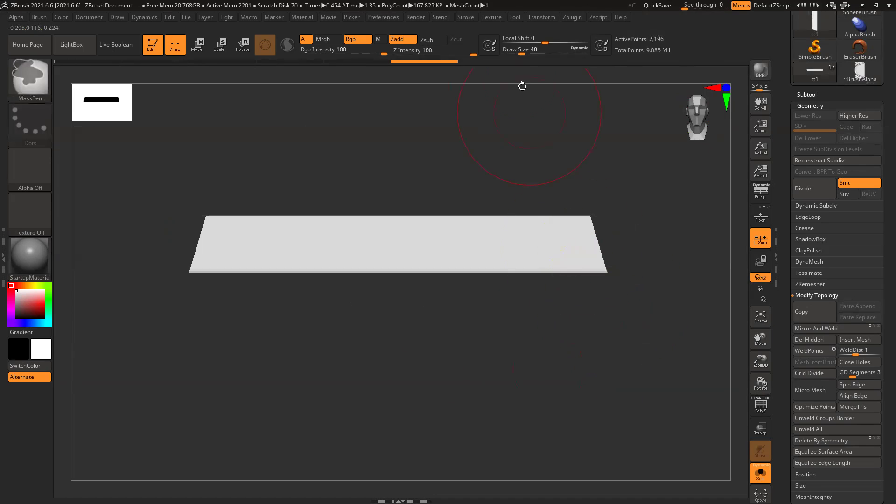
pyautogui.click(466, 17)
pyautogui.click(487, 217)
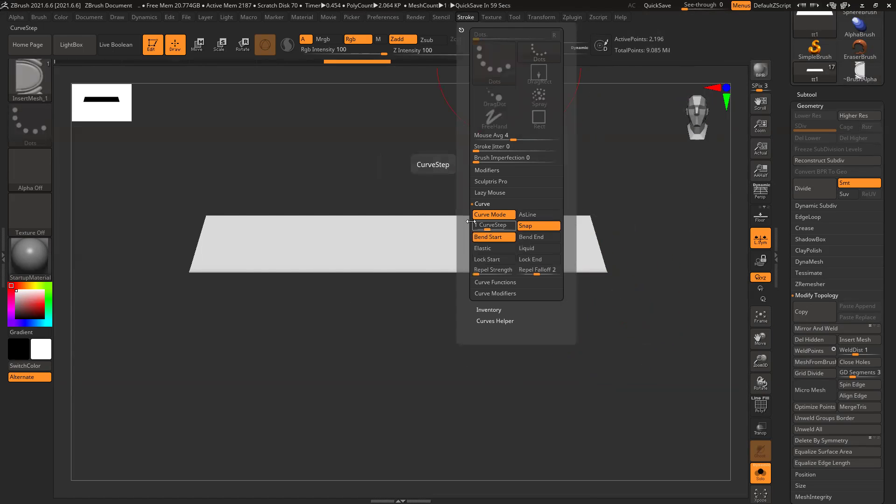
pyautogui.moveTo(205, 244); pyautogui.dragTo(343, 246)
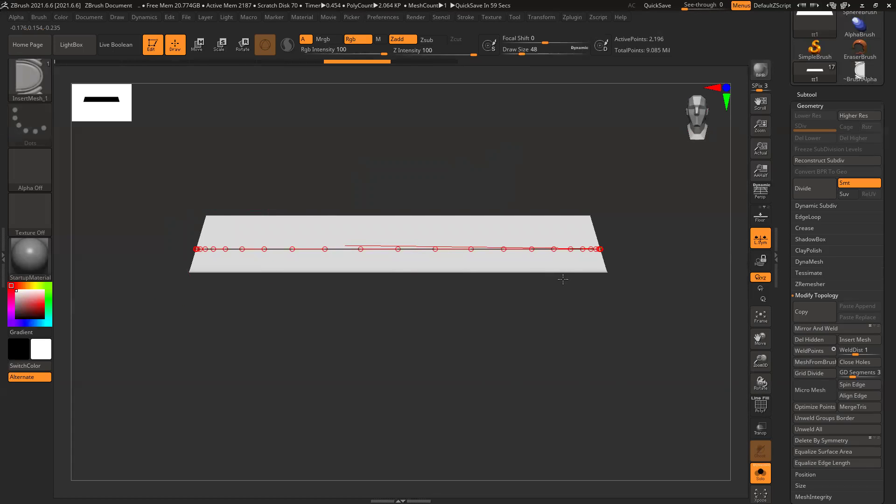
pyautogui.keyDown('shift'); pyautogui.click(615, 326); pyautogui.keyUp('shift')
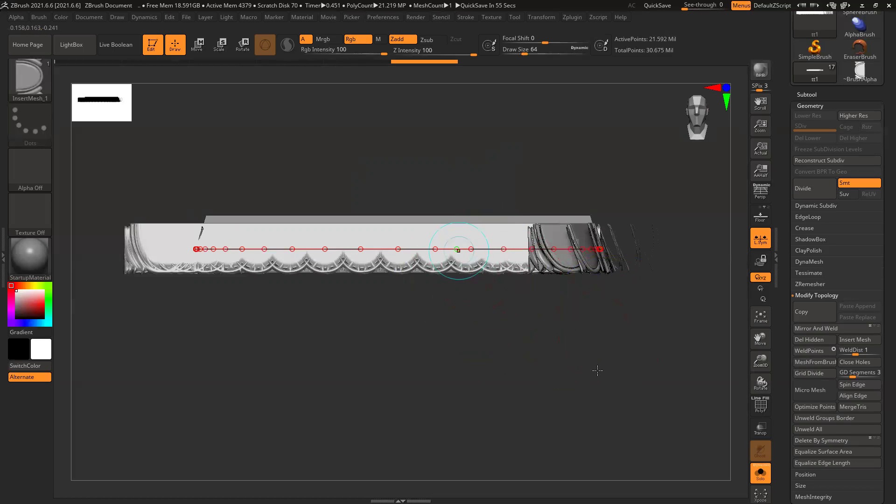
# - Regenerate the ornament curve with larger repeats and examine how the pattern turns the band's corner
pyautogui.click(458, 250)
pyautogui.hotkey('ctrl', 'shift', 'z')
pyautogui.moveTo(606, 365); pyautogui.dragTo(609, 426)
pyautogui.moveTo(647, 391); pyautogui.dragTo(454, 353)
pyautogui.moveTo(522, 384)
pyautogui.keyDown('shift'); pyautogui.mouseDown()
pyautogui.moveTo(476, 377)
pyautogui.moveTo(476, 432)
pyautogui.moveTo(527, 415)
pyautogui.moveTo(474, 407)
pyautogui.moveTo(440, 364)
pyautogui.mouseUp(); pyautogui.keyUp('shift')
pyautogui.keyDown('ctrl'); pyautogui.moveTo(441, 363); pyautogui.dragTo(475, 396, button='right'); pyautogui.keyUp('ctrl')
pyautogui.moveTo(479, 409)
pyautogui.mouseDown()
pyautogui.moveTo(490, 354)
pyautogui.moveTo(476, 436)
pyautogui.moveTo(460, 332)
pyautogui.moveTo(426, 359)
pyautogui.mouseUp()
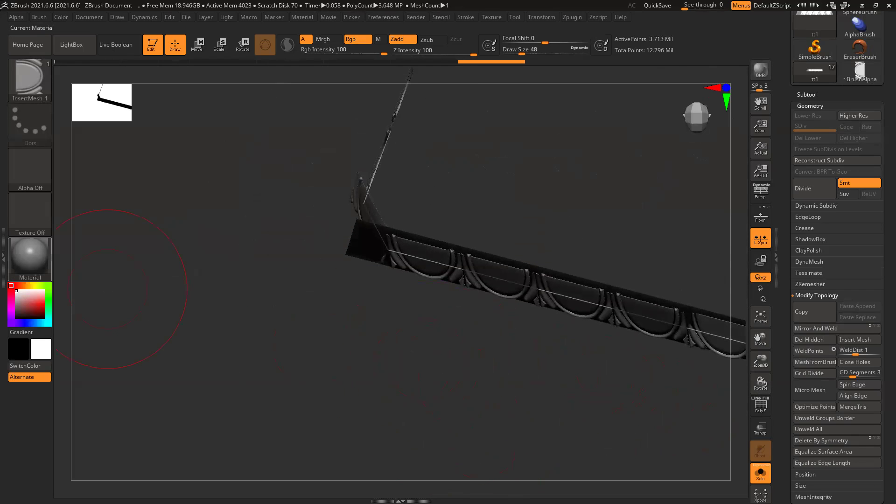
# - Try pulling the ornament curve at the band's corner and along its front, undoing each change
pyautogui.moveTo(433, 115); pyautogui.dragTo(444, 212)
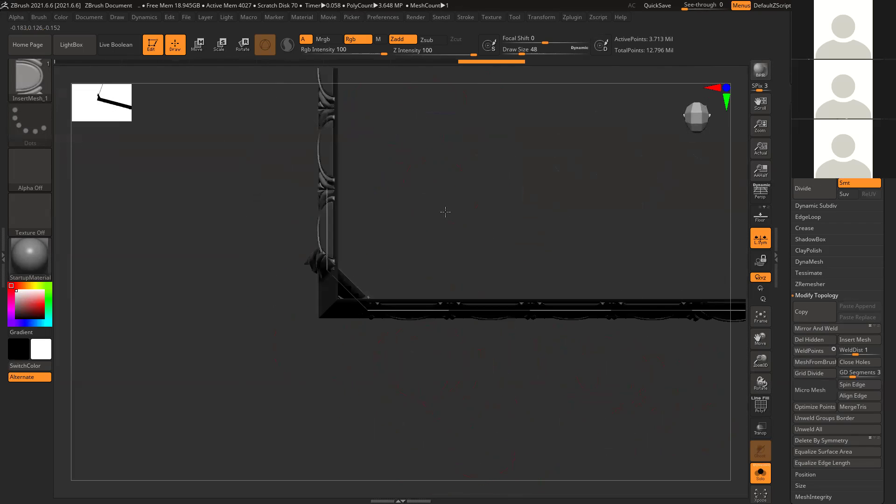
pyautogui.moveTo(324, 272); pyautogui.dragTo(274, 314)
pyautogui.hotkey('ctrl', 'z')
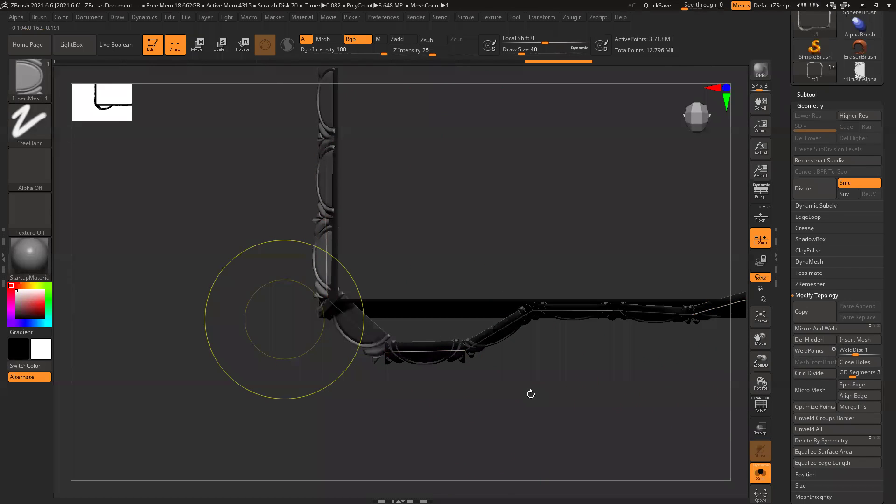
pyautogui.moveTo(397, 388)
pyautogui.keyDown('alt'); pyautogui.mouseDown()
pyautogui.moveTo(368, 396)
pyautogui.moveTo(261, 387)
pyautogui.moveTo(276, 390)
pyautogui.moveTo(300, 359)
pyautogui.moveTo(320, 294)
pyautogui.mouseUp(); pyautogui.keyUp('alt')
pyautogui.keyDown('alt'); pyautogui.moveTo(348, 342); pyautogui.dragTo(386, 359); pyautogui.keyUp('alt')
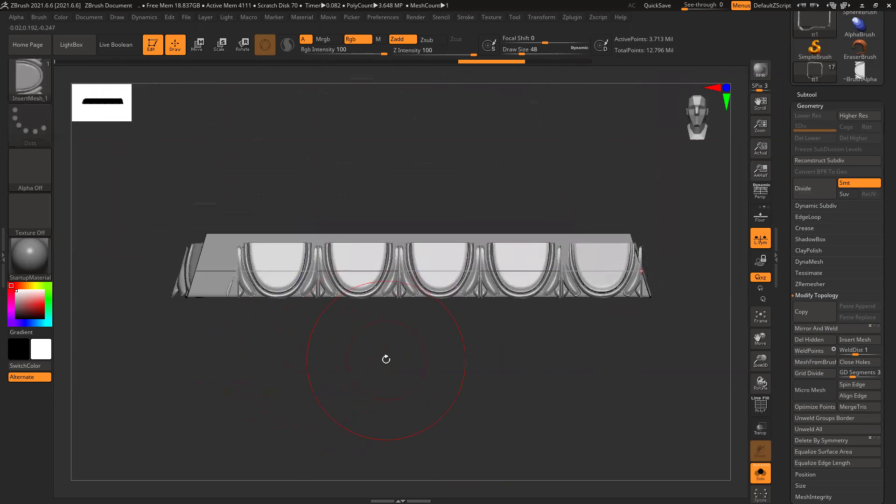
pyautogui.moveTo(642, 270)
pyautogui.mouseDown()
pyautogui.moveTo(195, 270)
pyautogui.moveTo(212, 271)
pyautogui.mouseUp()
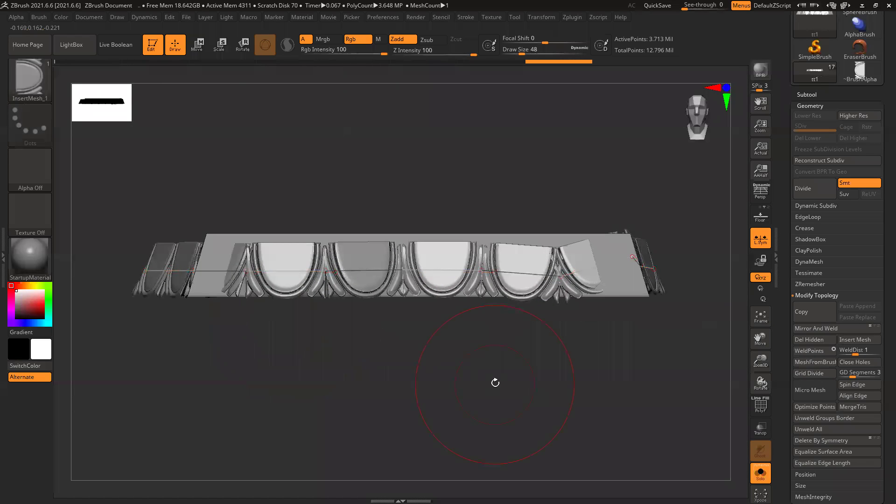
pyautogui.hotkey('ctrl', 'z')
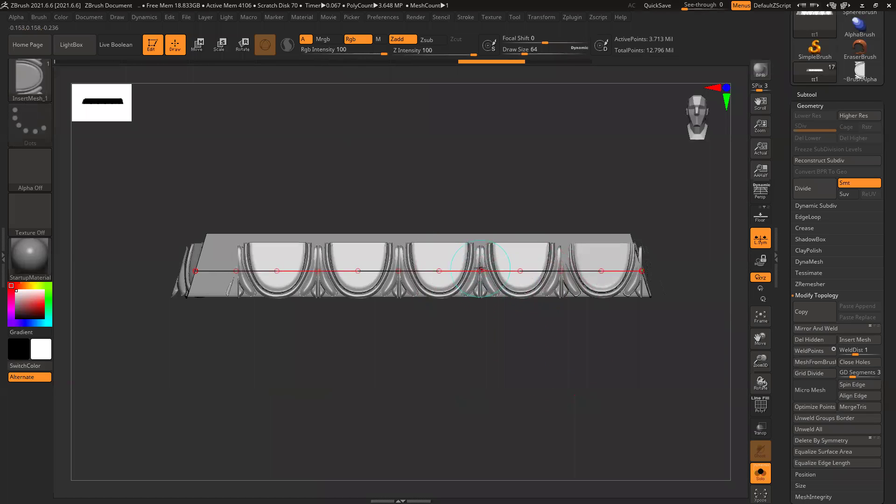
# - Try the AsLine curve option and update the ornament curve along the band's front
pyautogui.moveTo(669, 384); pyautogui.dragTo(657, 393)
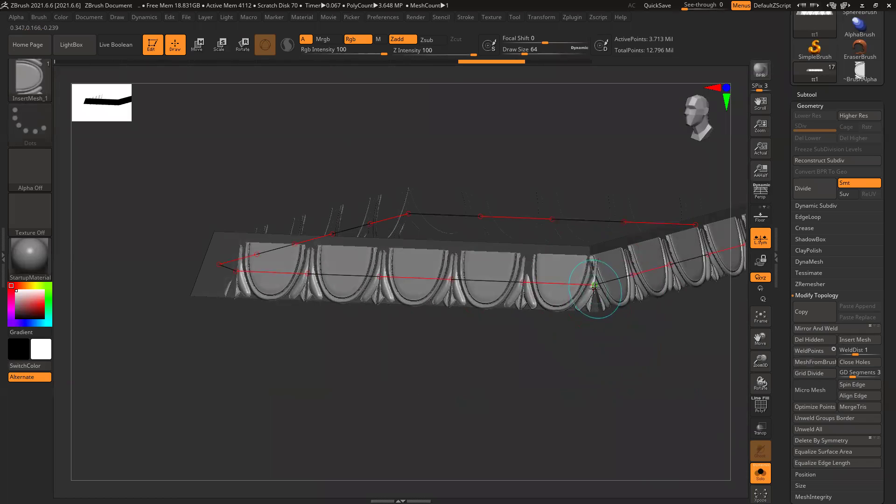
pyautogui.moveTo(541, 328); pyautogui.dragTo(551, 387)
pyautogui.click(467, 17)
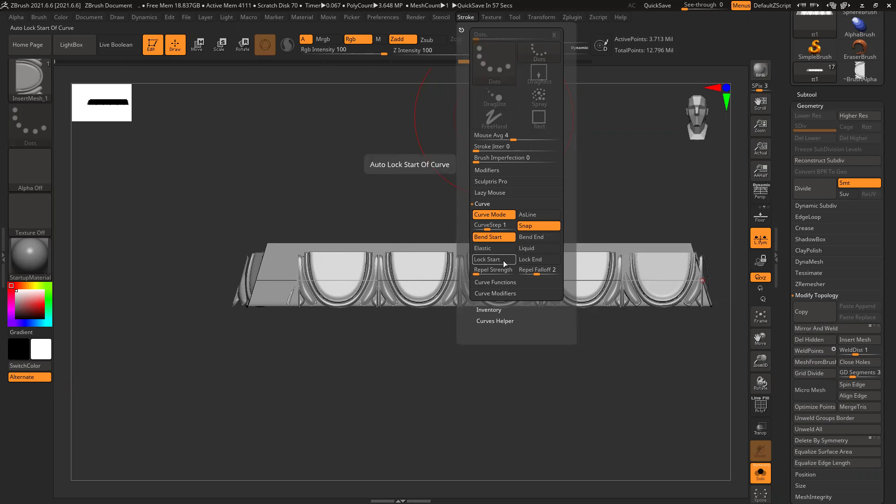
pyautogui.click(531, 214)
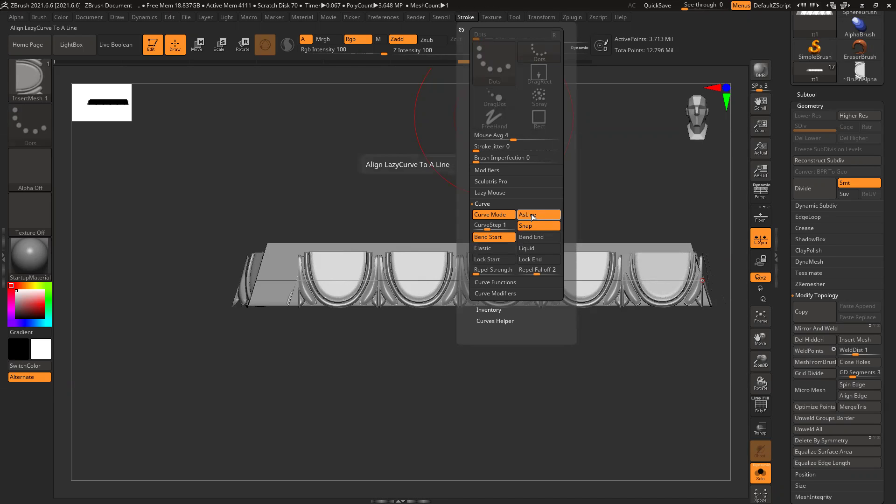
pyautogui.click(419, 280)
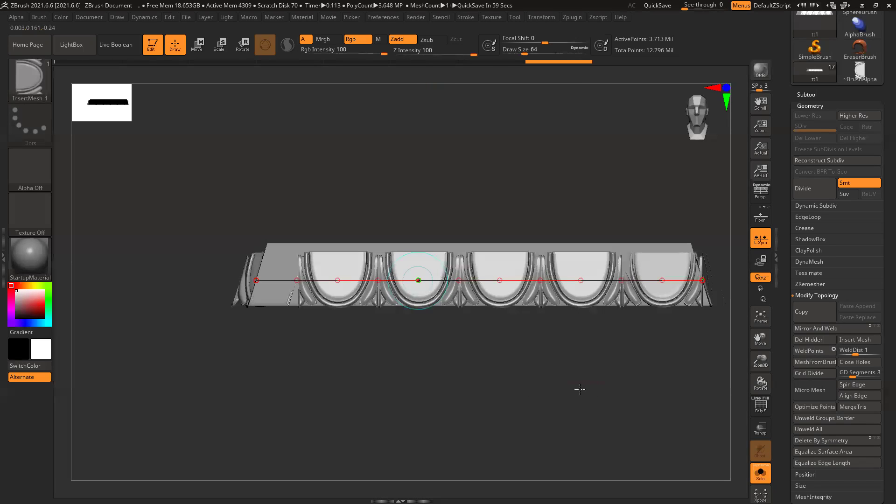
pyautogui.press('ctrl')
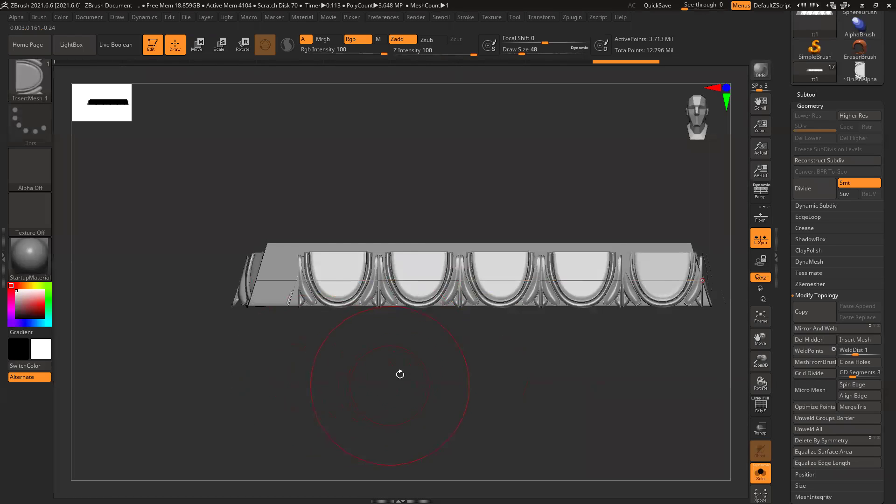
pyautogui.click(338, 280)
# - Check the ornament row's fit at the corners and undo the ornament curve from the band
pyautogui.moveTo(451, 370); pyautogui.dragTo(455, 411)
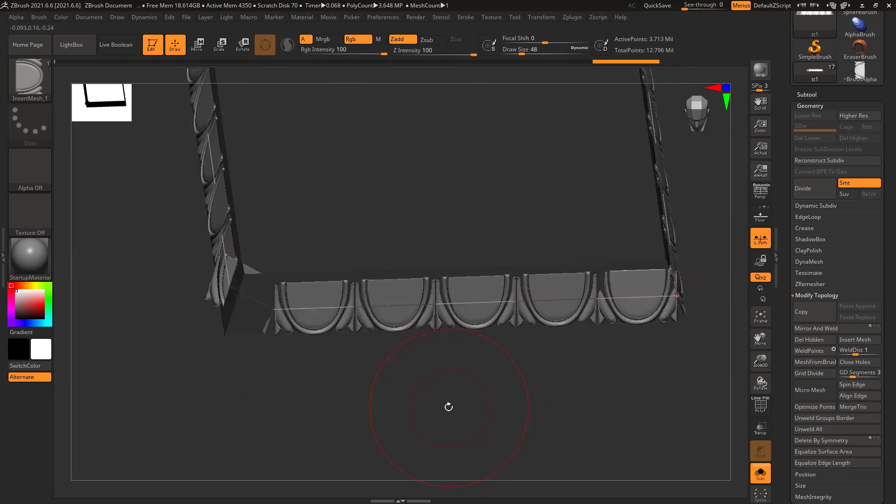
pyautogui.moveTo(506, 410)
pyautogui.mouseDown()
pyautogui.moveTo(498, 409)
pyautogui.moveTo(521, 410)
pyautogui.mouseUp()
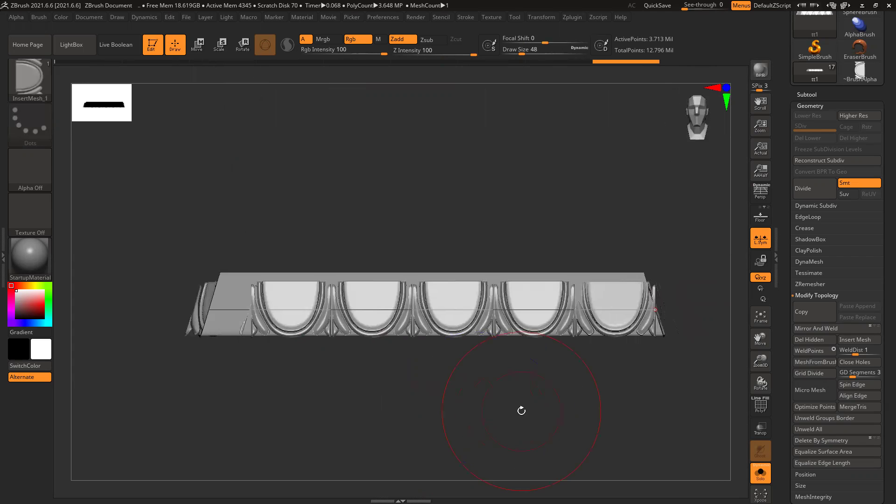
pyautogui.moveTo(601, 406); pyautogui.dragTo(540, 418)
pyautogui.moveTo(368, 421)
pyautogui.mouseDown()
pyautogui.moveTo(406, 420)
pyautogui.moveTo(373, 406)
pyautogui.mouseUp()
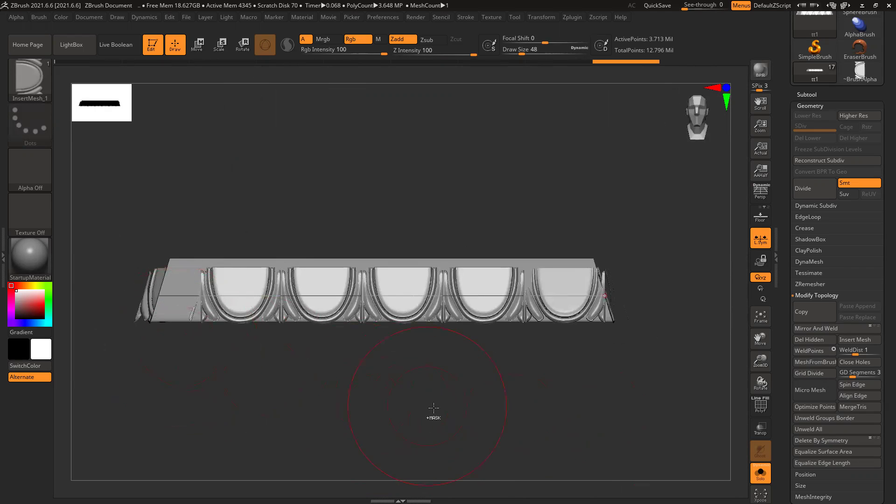
pyautogui.press('ctrl')
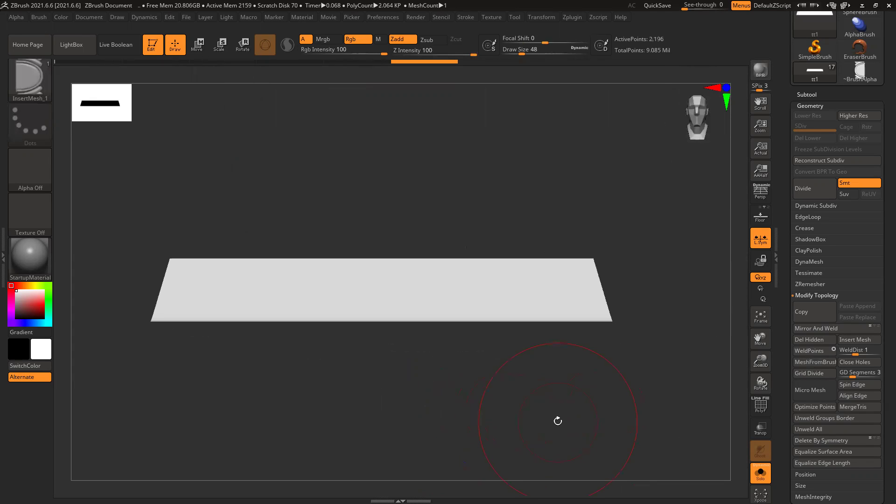
# - Turn off Curve Mode and insert a single upright ornament at the left end of the band's front face
pyautogui.hotkey('shift', 'f')
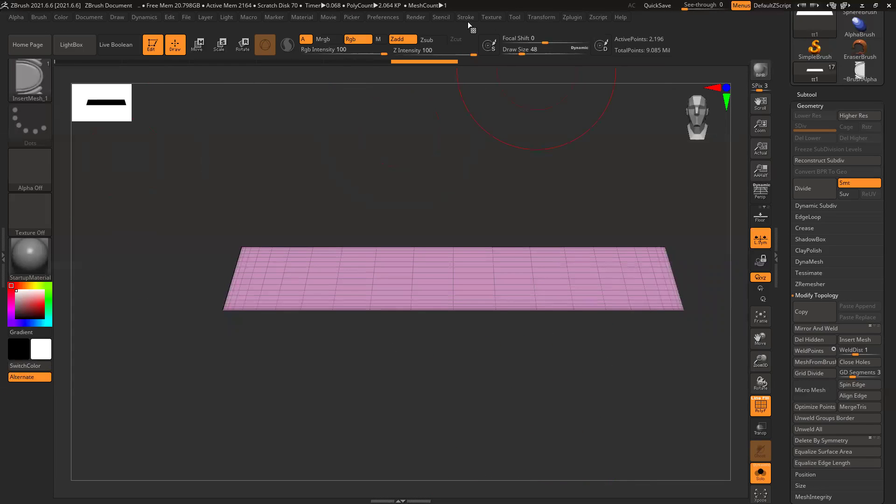
pyautogui.click(465, 18)
pyautogui.click(494, 214)
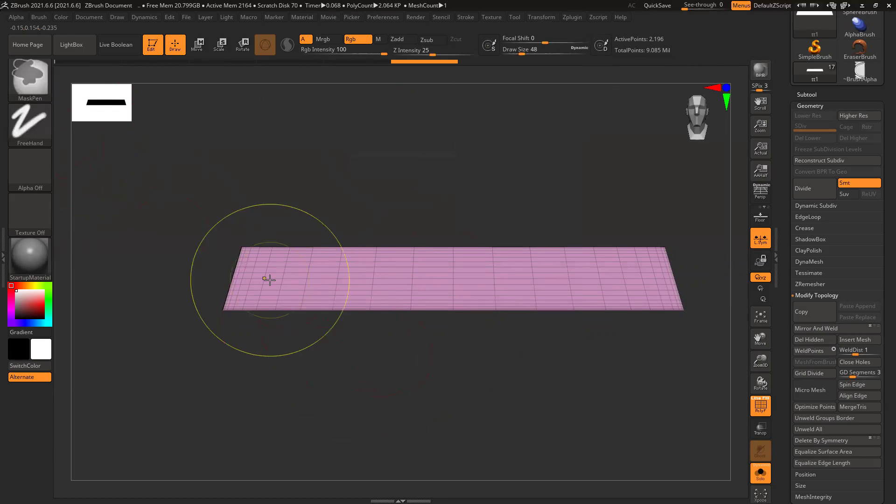
pyautogui.keyDown('ctrl'); pyautogui.moveTo(266, 279); pyautogui.dragTo(290, 320, button='right'); pyautogui.keyUp('ctrl')
pyautogui.moveTo(266, 276); pyautogui.dragTo(203, 278)
pyautogui.keyDown('ctrl'); pyautogui.keyDown('shift'); pyautogui.click(374, 176); pyautogui.keyUp('shift'); pyautogui.keyUp('ctrl')
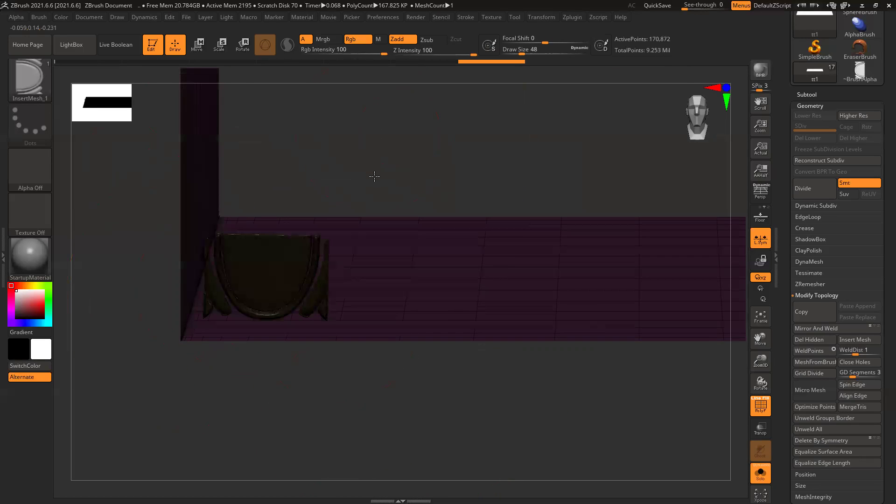
# - Hide the PolyFrame, scale the inserted ornament up to nearly the band's height and shift it right
pyautogui.moveTo(374, 176); pyautogui.dragTo(375, 155)
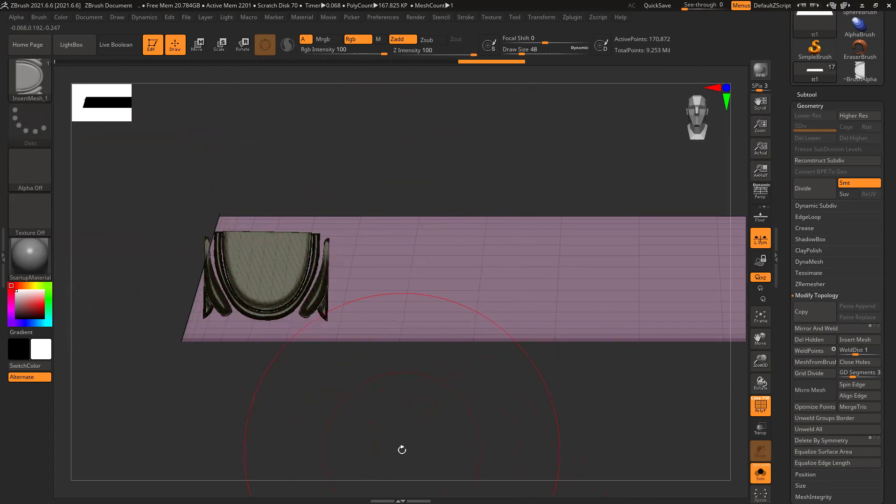
pyautogui.hotkey('shift', 'f')
pyautogui.press('r')
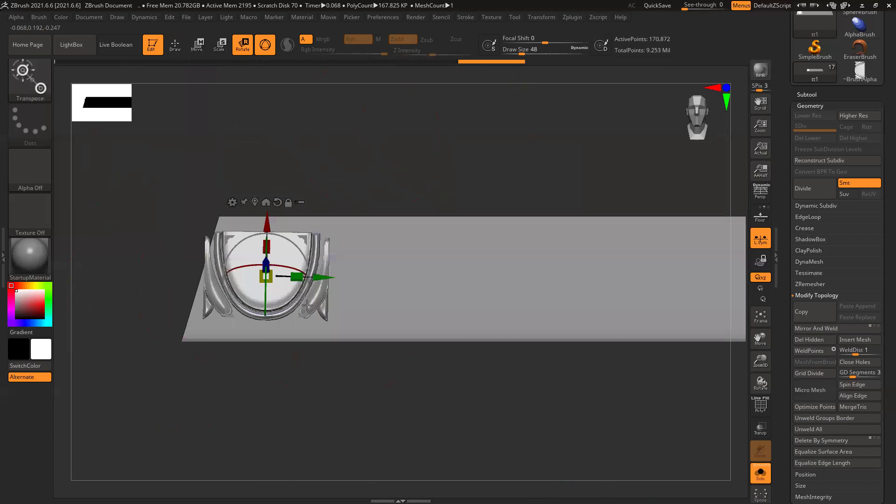
pyautogui.moveTo(266, 276); pyautogui.dragTo(346, 277)
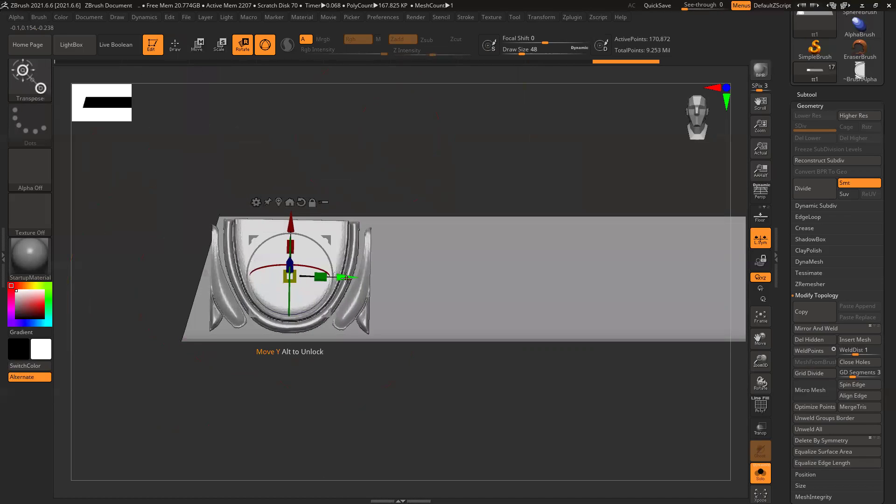
pyautogui.moveTo(379, 174); pyautogui.dragTo(498, 360)
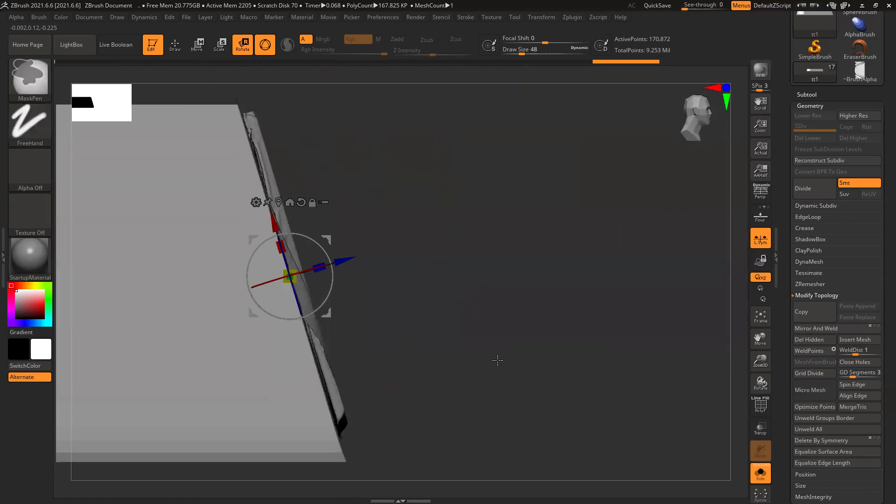
# - Move the ornament closer to the band's sloped surface and fine-tune its sideways position
pyautogui.moveTo(346, 262); pyautogui.dragTo(342, 262)
pyautogui.moveTo(589, 339); pyautogui.dragTo(396, 230)
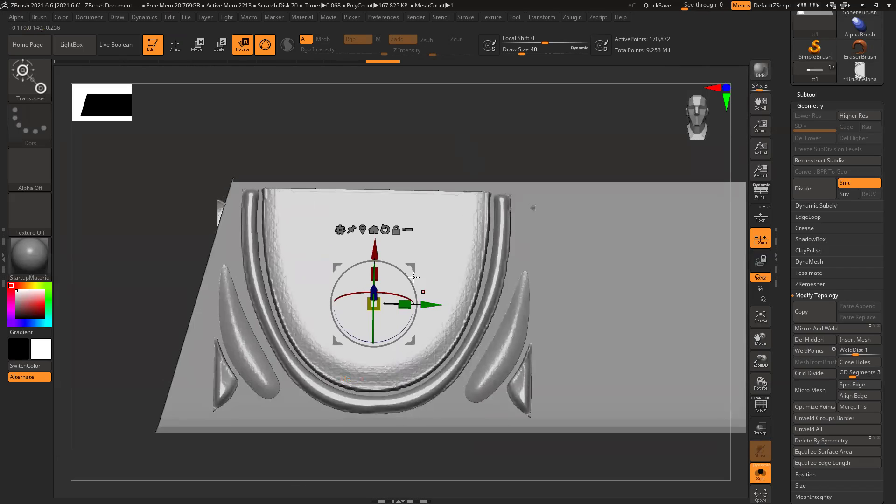
pyautogui.moveTo(426, 124); pyautogui.dragTo(450, 162)
pyautogui.moveTo(408, 311)
pyautogui.mouseDown()
pyautogui.moveTo(425, 310)
pyautogui.moveTo(420, 294)
pyautogui.mouseUp()
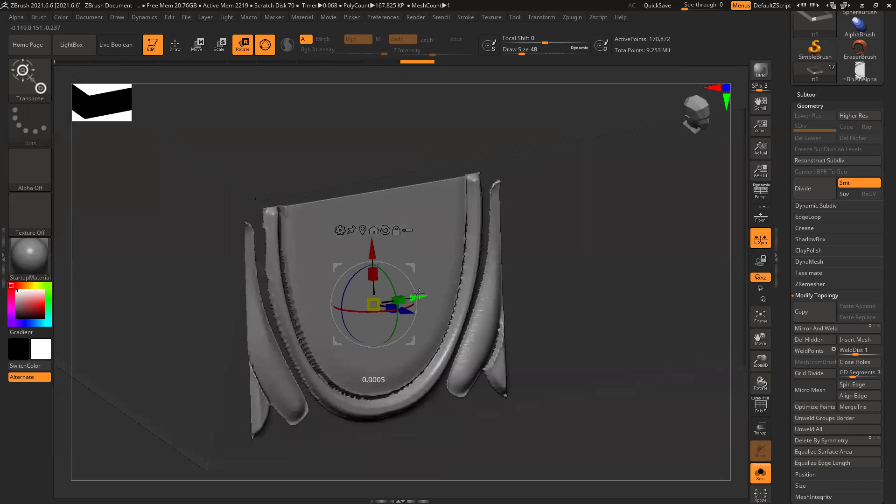
pyautogui.keyDown('shift'); pyautogui.moveTo(444, 132); pyautogui.dragTo(433, 132); pyautogui.keyUp('shift')
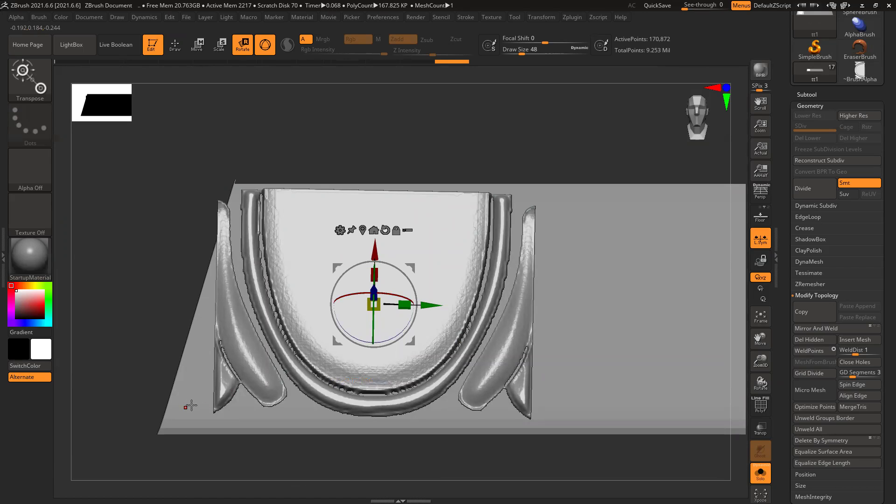
pyautogui.keyDown('alt'); pyautogui.moveTo(600, 403); pyautogui.dragTo(442, 376, button='right'); pyautogui.keyUp('alt')
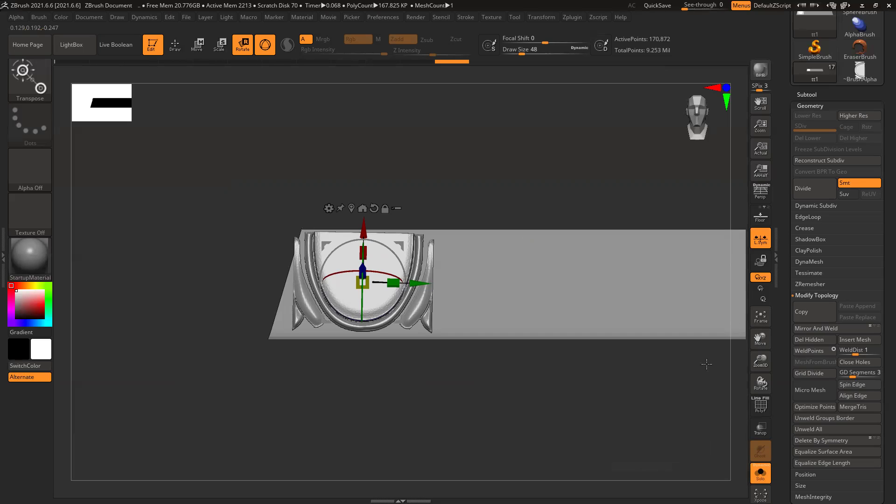
# - Undo the ornament's scaling and moves and its insertion on the band
pyautogui.hotkey('ctrl', 'z')
pyautogui.hotkey('ctrl', 'z')
pyautogui.hotkey('ctrl', 'z')
pyautogui.hotkey('ctrl', 'z')
pyautogui.hotkey('ctrl', 'z')
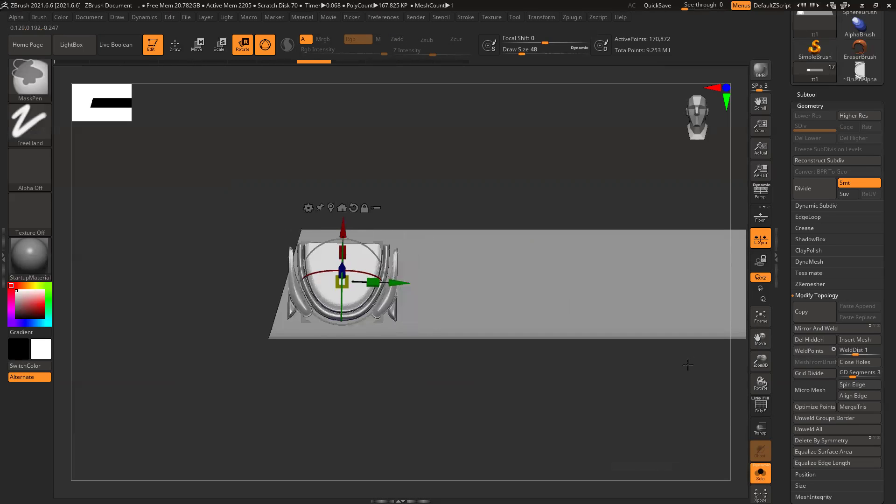
pyautogui.hotkey('ctrl', 'z')
pyautogui.hotkey('ctrl', 'z')
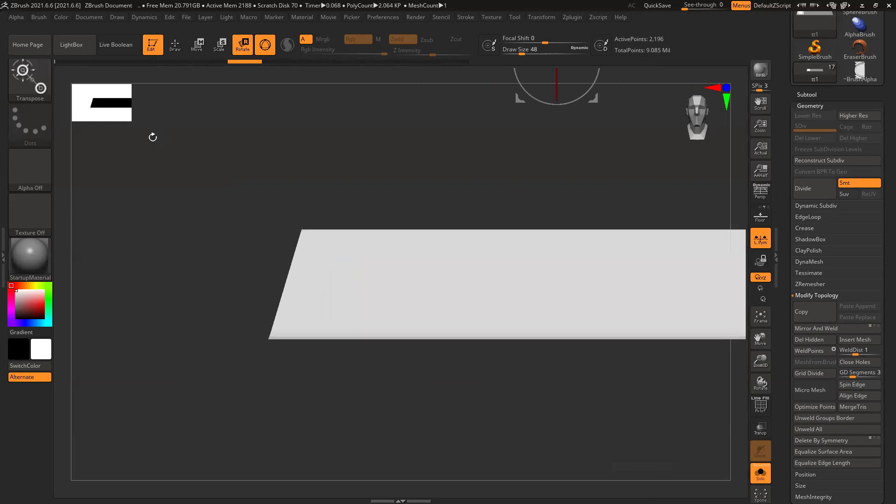
# - Return to drawing with the Standard brush and set its stroke to FreeHand, keeping the ~BrushAlpha ornament alpha
pyautogui.press('q')
pyautogui.press('b')
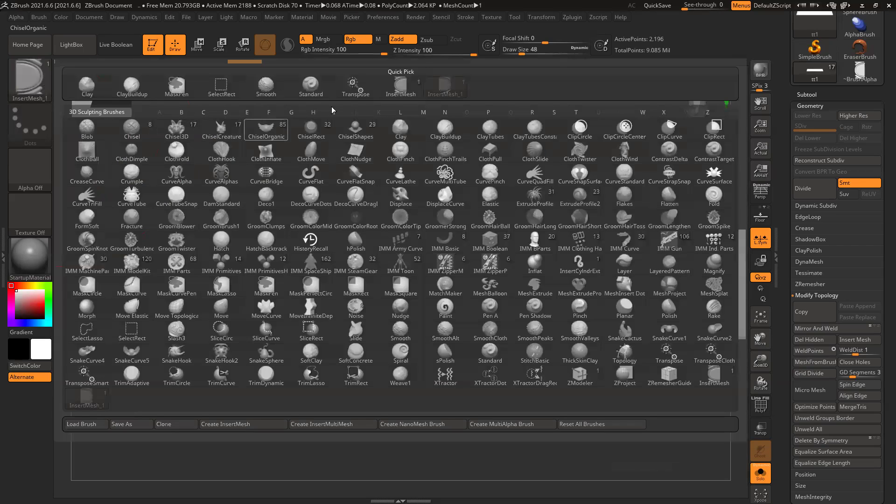
pyautogui.click(311, 89)
pyautogui.click(30, 123)
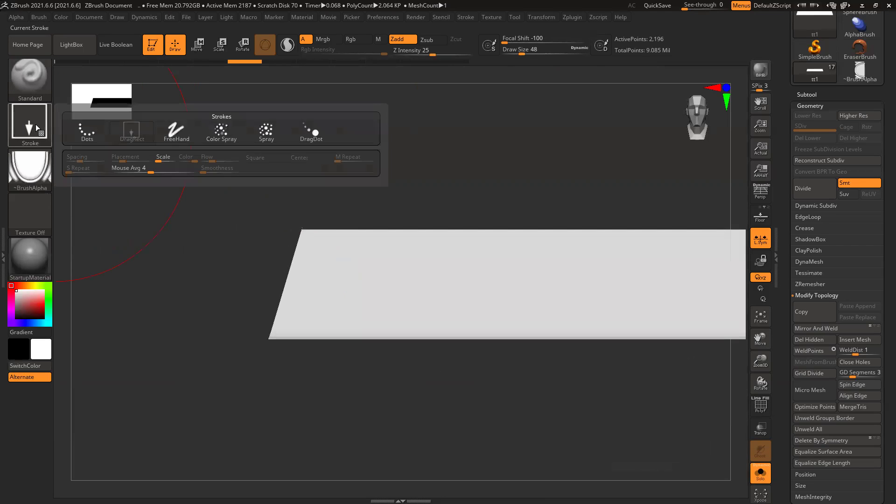
pyautogui.click(185, 136)
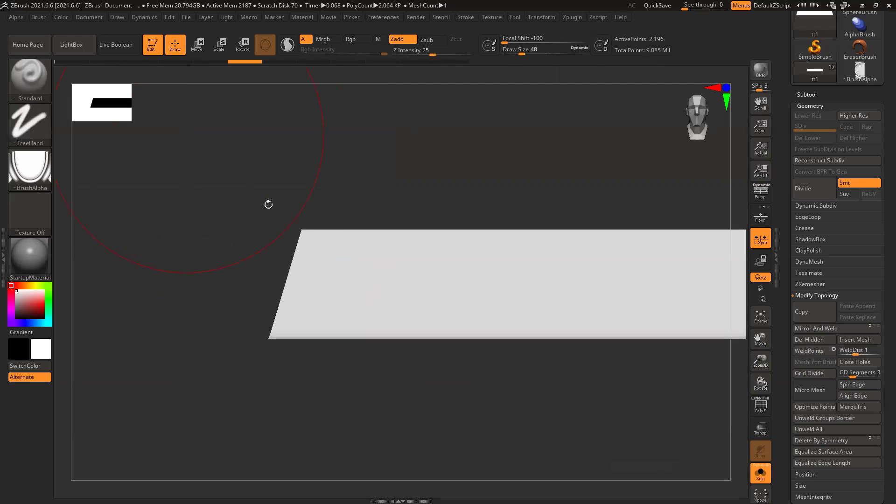
# - Try Standard brush strokes with the ornament alpha across the band and undo each one
pyautogui.moveTo(303, 280); pyautogui.dragTo(597, 290)
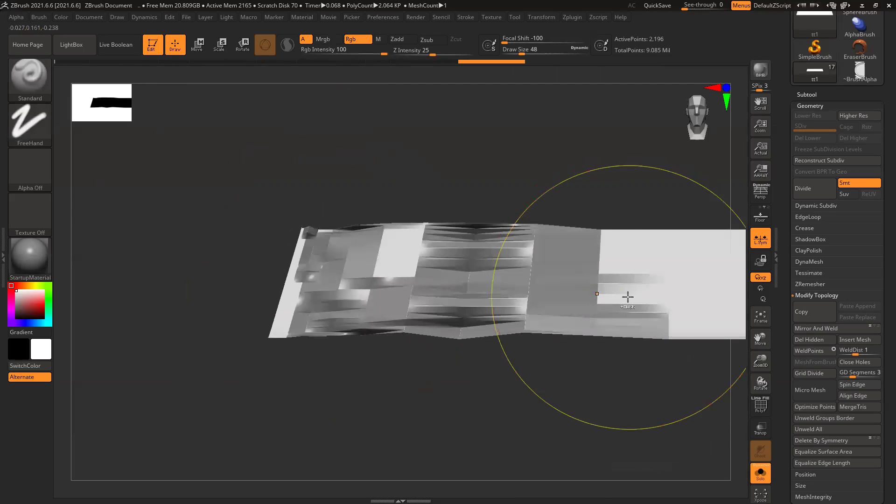
pyautogui.hotkey('ctrl', 'z')
pyautogui.hotkey('ctrl', 'z')
pyautogui.moveTo(308, 275); pyautogui.dragTo(526, 285)
pyautogui.hotkey('ctrl', 'z')
pyautogui.moveTo(335, 281); pyautogui.dragTo(334, 376)
pyautogui.hotkey('ctrl', 'z')
pyautogui.moveTo(348, 252); pyautogui.dragTo(360, 195)
pyautogui.hotkey('ctrl', 'z')
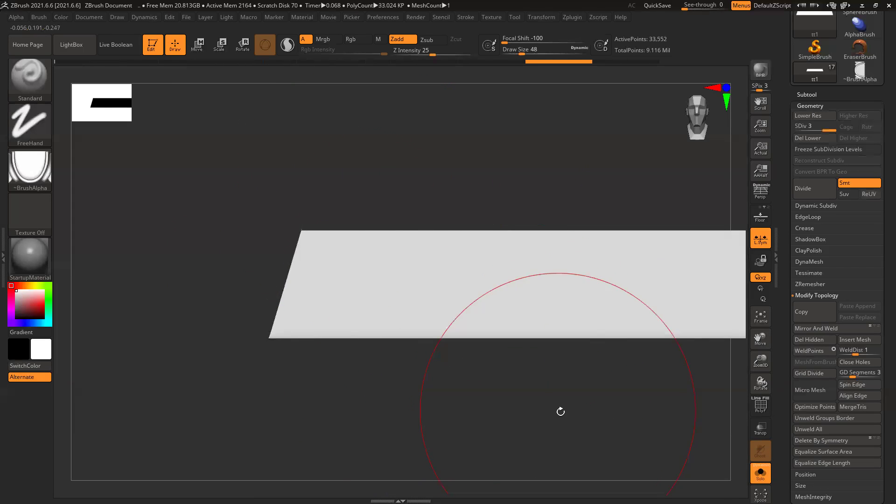
# - Lower the band to subdivision level 1 and show its PolyFrame wireframe
pyautogui.moveTo(575, 390); pyautogui.dragTo(544, 291)
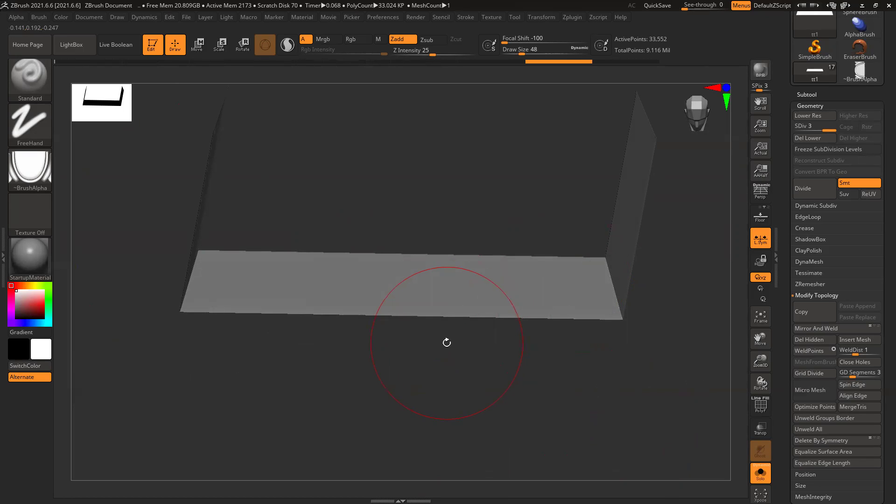
pyautogui.click(805, 131)
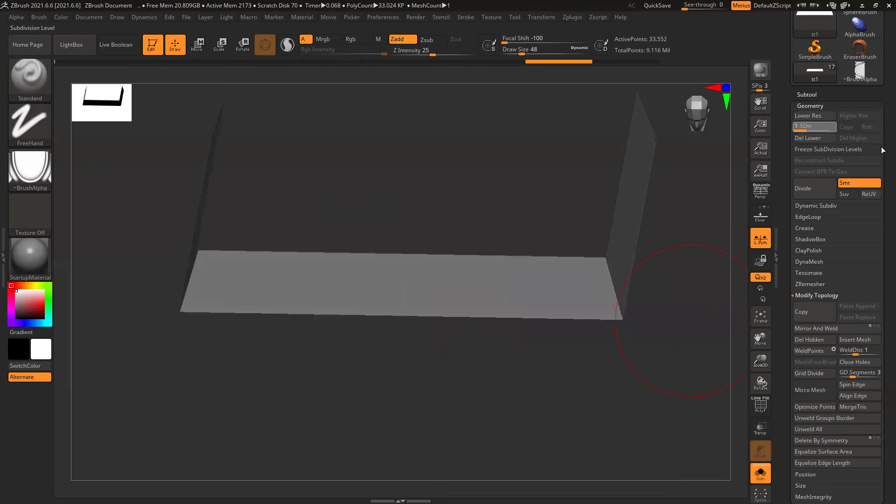
pyautogui.keyDown('ctrl'); pyautogui.moveTo(662, 336); pyautogui.dragTo(589, 345, button='right'); pyautogui.keyUp('ctrl')
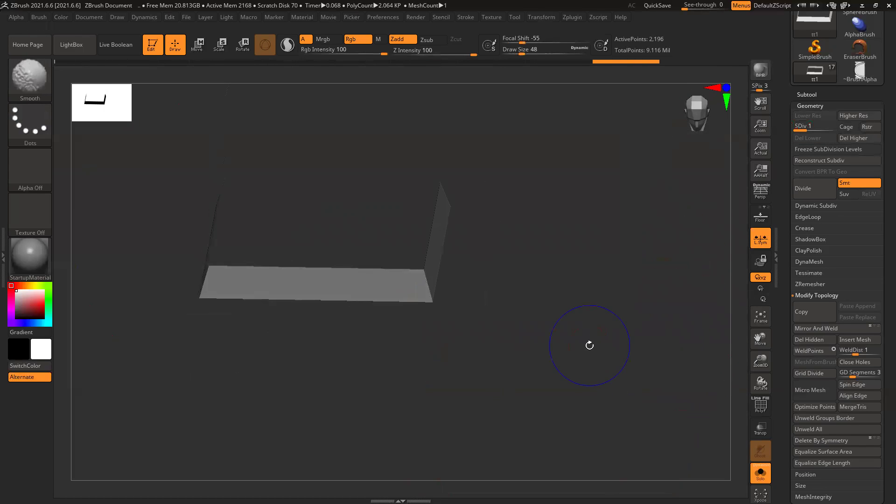
pyautogui.hotkey('shift', 'f')
pyautogui.keyDown('shift'); pyautogui.moveTo(548, 285); pyautogui.dragTo(548, 266, button='right'); pyautogui.keyUp('shift')
pyautogui.keyDown('alt'); pyautogui.moveTo(125, 262); pyautogui.dragTo(232, 244, button='right'); pyautogui.keyUp('alt')
pyautogui.moveTo(394, 386); pyautogui.dragTo(373, 384, button='right')
pyautogui.keyDown('alt'); pyautogui.moveTo(558, 373); pyautogui.dragTo(511, 397, button='right'); pyautogui.keyUp('alt')
# - Export the band mesh to the Desktop in OBJ format under the file name border
pyautogui.moveTo(782, 88); pyautogui.dragTo(780, 171)
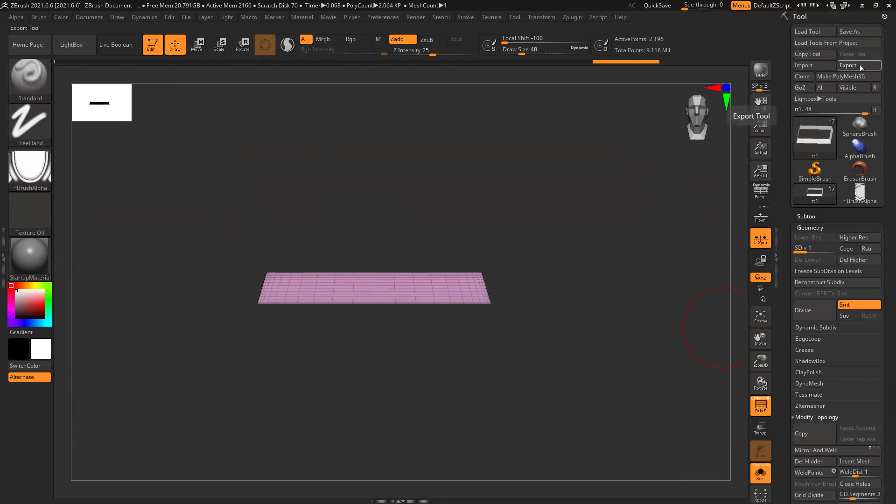
pyautogui.click(861, 66)
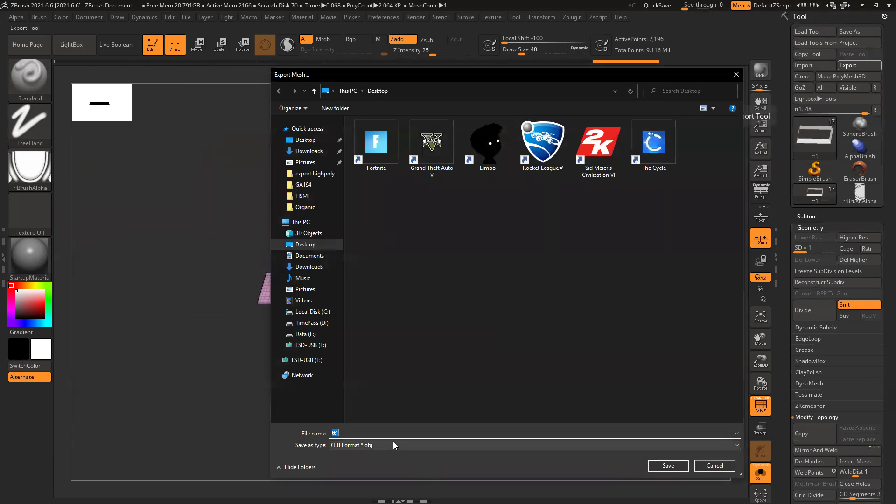
pyautogui.write('border')
pyautogui.click(684, 471)
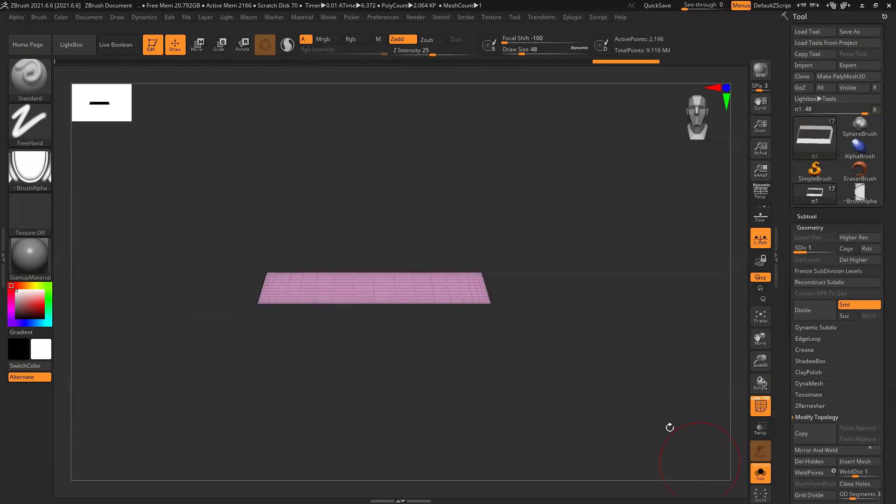
# - Switch to 3ds Max and start a new empty scene, discarding the changes to the pistol scene
pyautogui.click(862, 5)
pyautogui.click(423, 494)
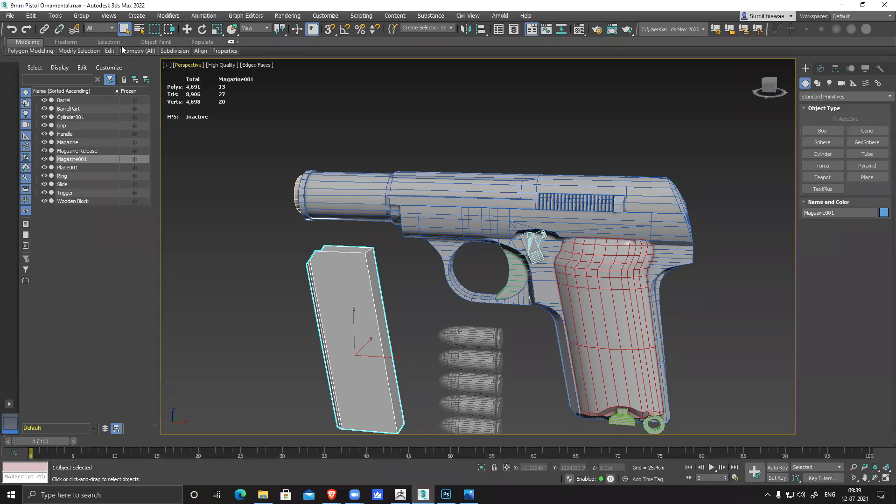
pyautogui.click(10, 18)
pyautogui.moveTo(21, 22)
pyautogui.click(135, 29)
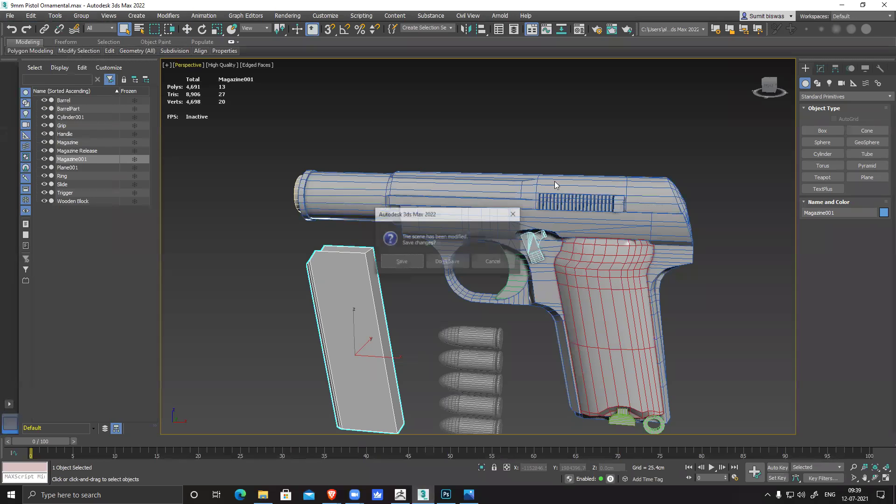
pyautogui.click(447, 262)
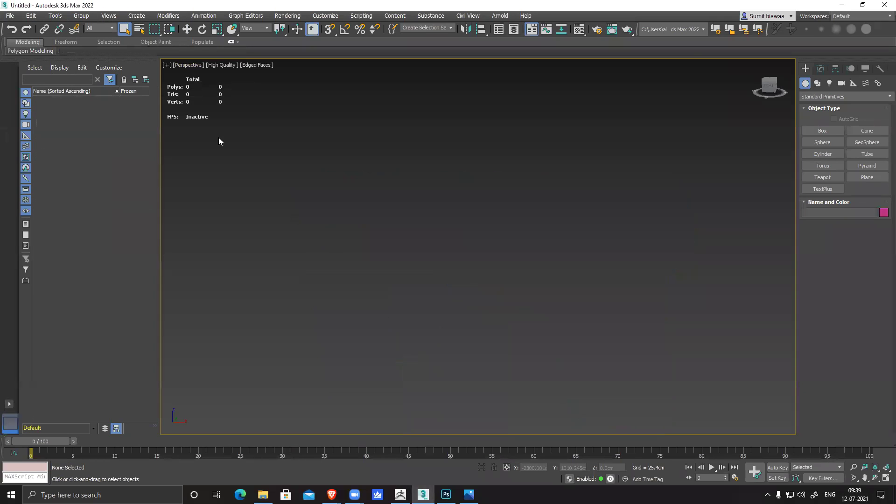
# - Choose the exported border OBJ as the file to import and bring up its import options
pyautogui.click(10, 17)
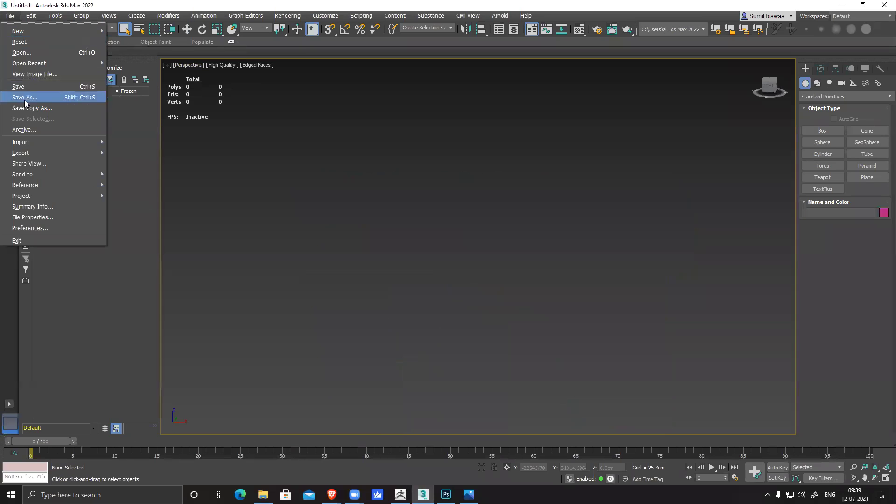
pyautogui.moveTo(66, 143)
pyautogui.click(129, 143)
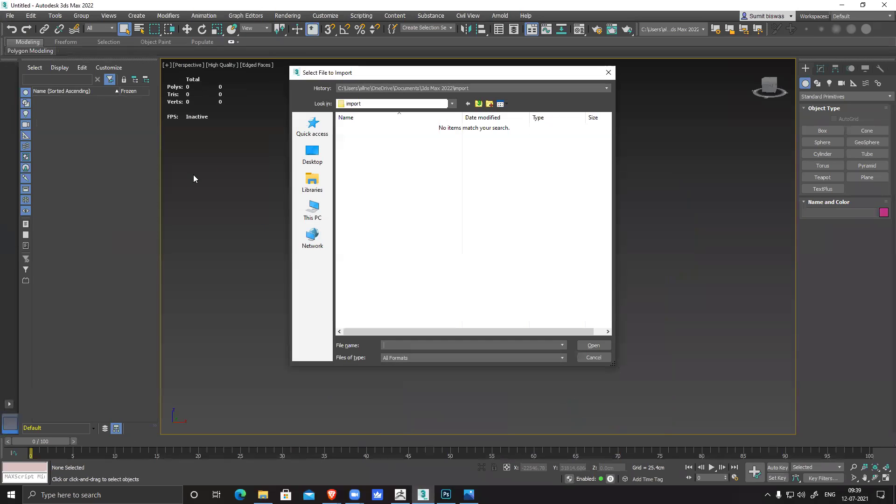
pyautogui.click(490, 179)
pyautogui.click(592, 345)
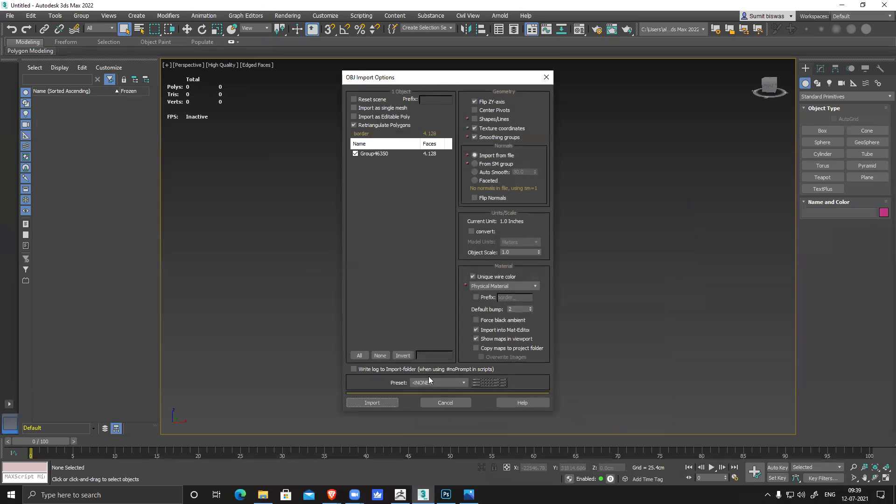
# - Import the border with Retriangulate Polygons off, Import as Editable Poly on and the ZBrush preset, skipping the missing map
pyautogui.click(360, 126)
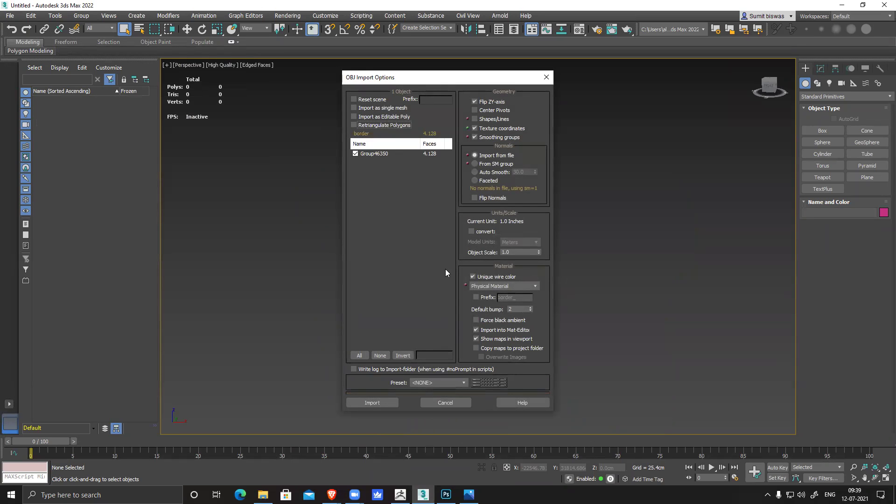
pyautogui.click(377, 116)
pyautogui.click(431, 382)
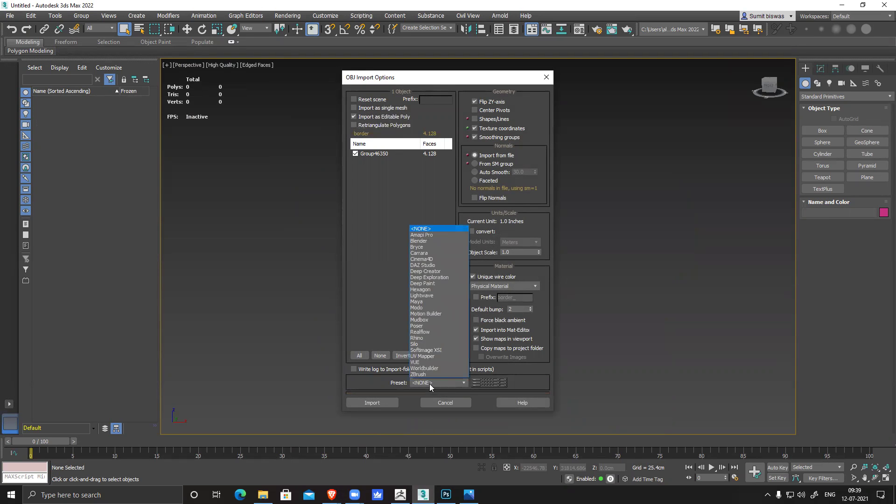
pyautogui.click(431, 373)
pyautogui.click(372, 403)
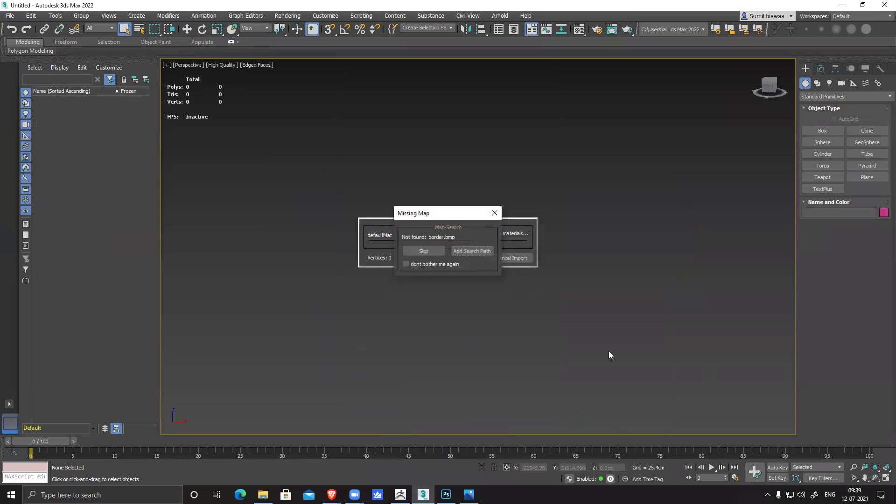
pyautogui.click(423, 251)
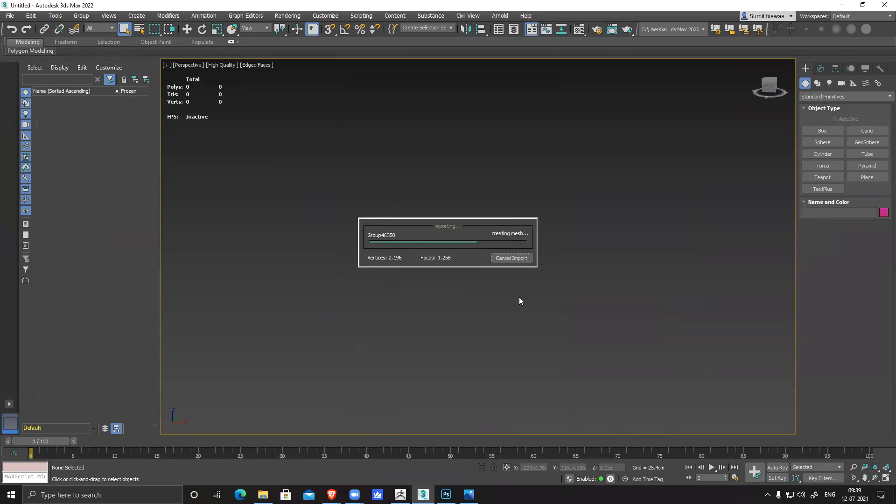
pyautogui.click(541, 282)
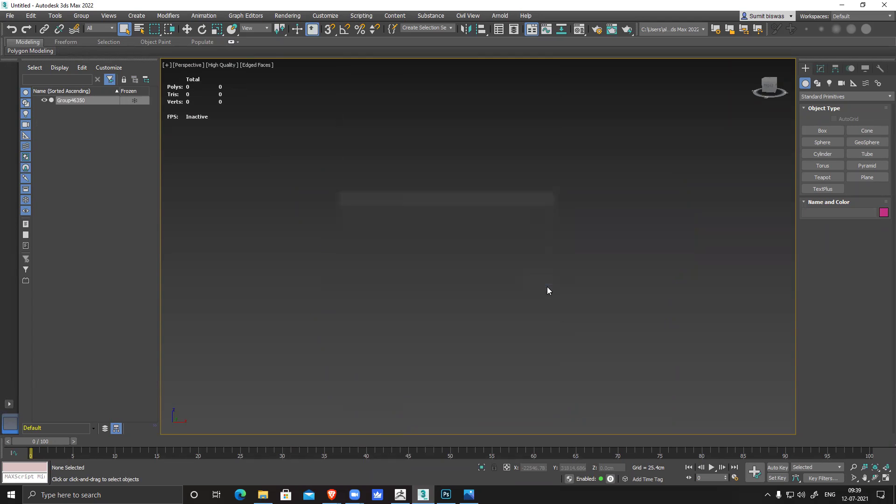
# - Convert the imported border from Editable Mesh to Editable Poly in the modifier stack
pyautogui.keyDown('alt'); pyautogui.moveTo(504, 337); pyautogui.dragTo(514, 337, button='middle'); pyautogui.keyUp('alt')
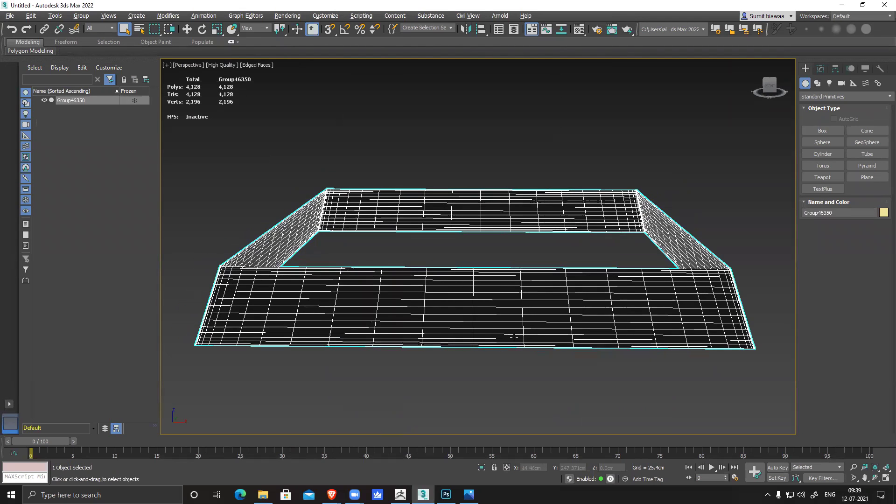
pyautogui.keyDown('alt'); pyautogui.moveTo(601, 315); pyautogui.dragTo(526, 253, button='middle'); pyautogui.keyUp('alt')
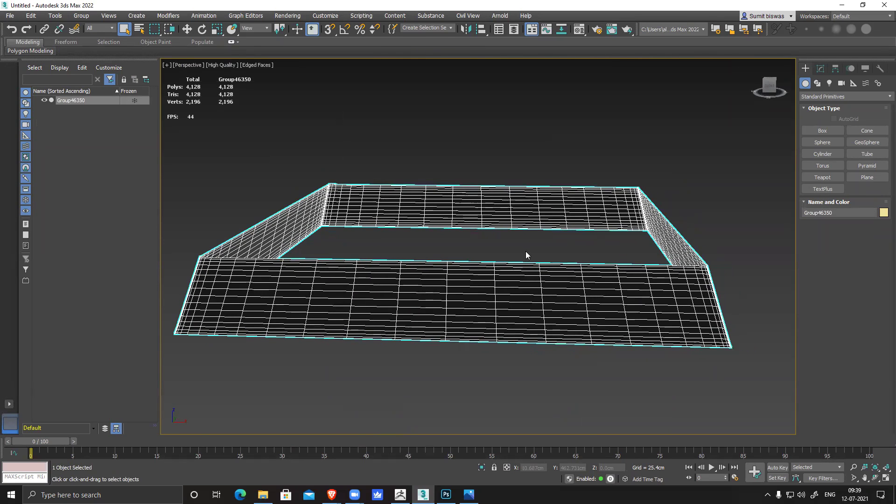
pyautogui.click(820, 69)
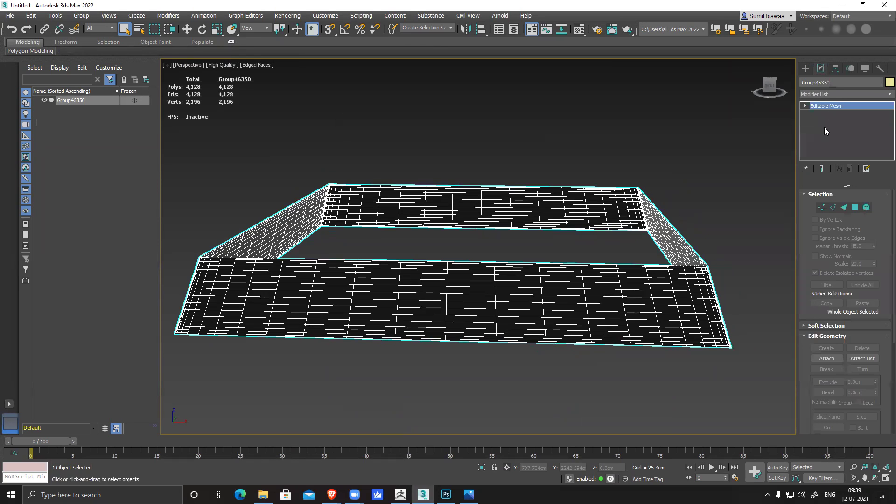
pyautogui.rightClick(829, 110)
pyautogui.click(831, 174)
# - Add an Unwrap UVW modifier to the border and open its UV editor
pyautogui.click(835, 97)
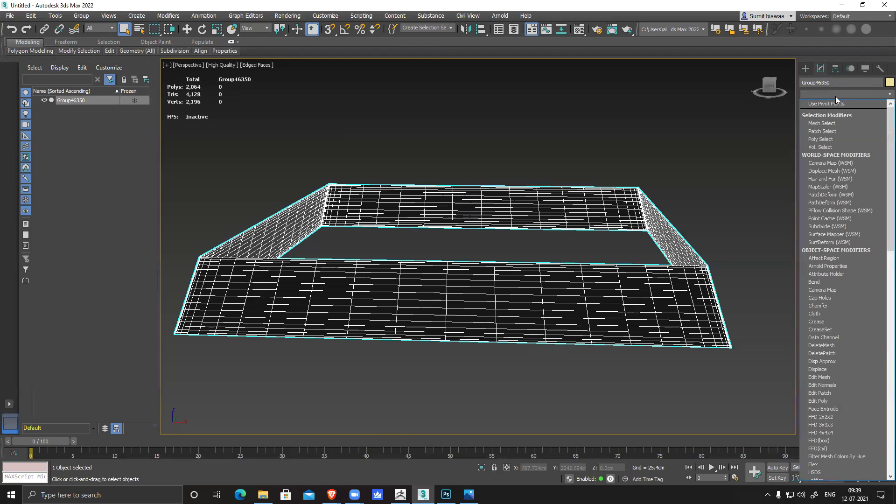
pyautogui.press('u')
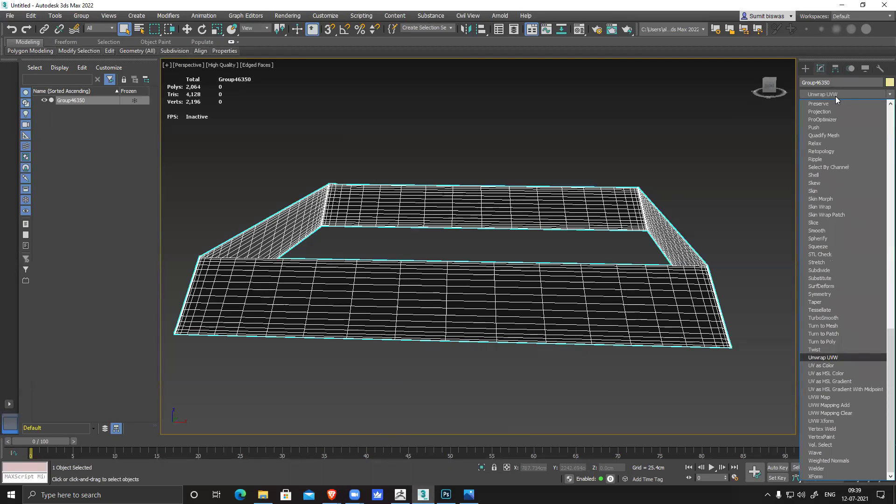
pyautogui.click(825, 356)
pyautogui.press('u')
pyautogui.click(844, 389)
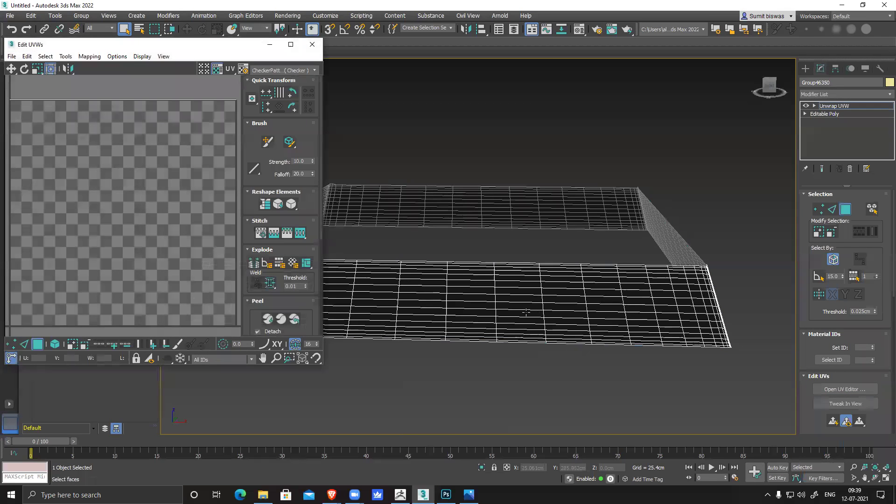
# - Apply Flatten Mapping to the border's UVs with a 45.0 polygon angle threshold and 0.001 spacing, and enlarge the UV editor
pyautogui.moveTo(176, 50); pyautogui.dragTo(402, 55)
pyautogui.scroll(-5, 370, 212)
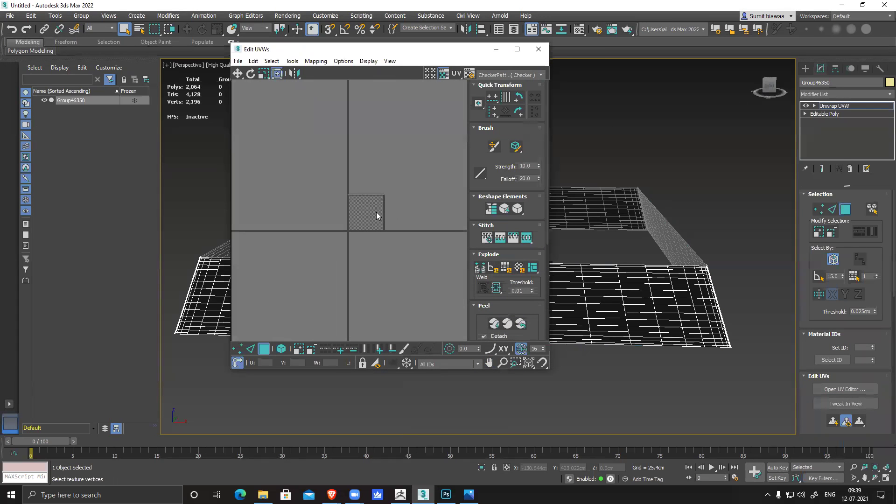
pyautogui.scroll(6, 349, 143)
pyautogui.scroll(-5, 341, 162)
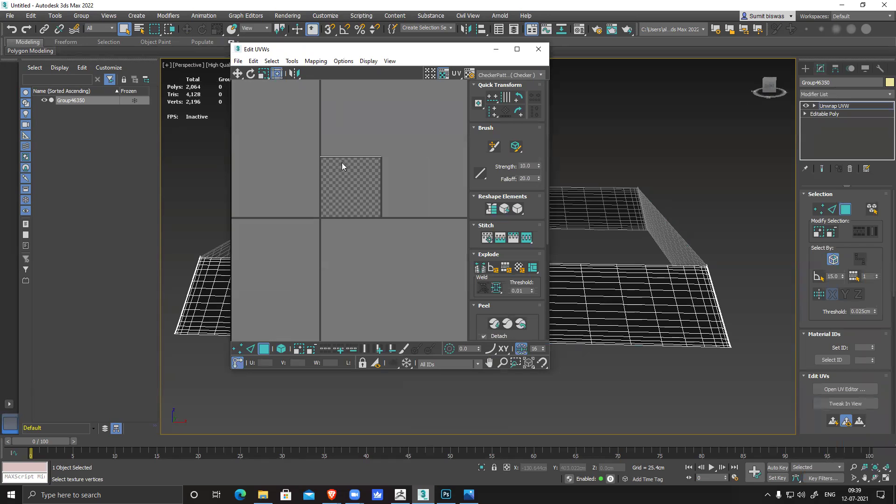
pyautogui.click(315, 61)
pyautogui.click(329, 70)
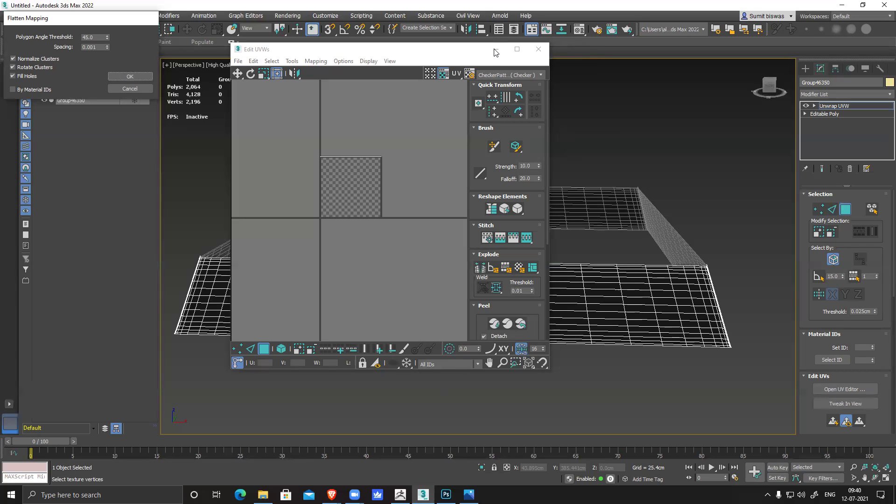
pyautogui.click(133, 77)
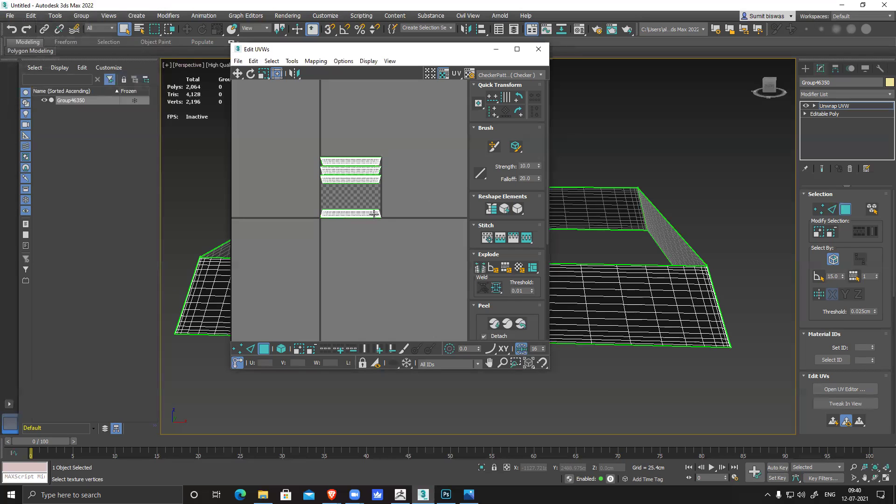
pyautogui.scroll(5, 374, 215)
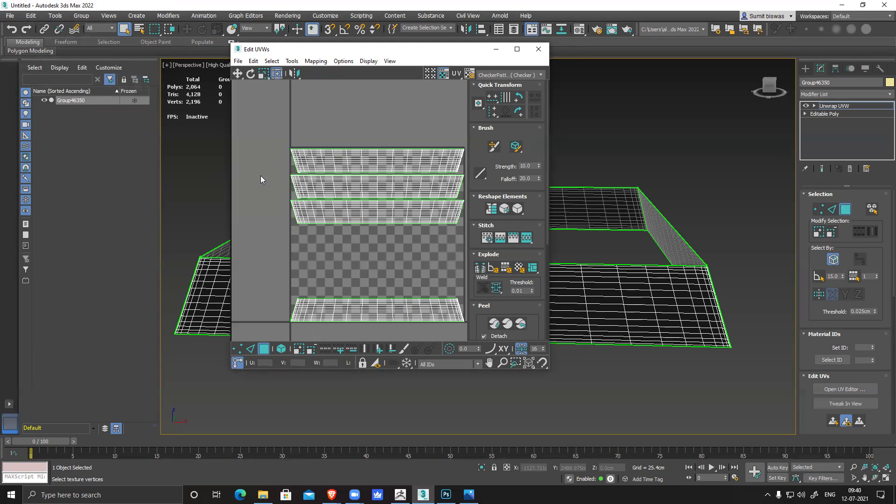
pyautogui.moveTo(437, 273); pyautogui.dragTo(396, 253, button='middle')
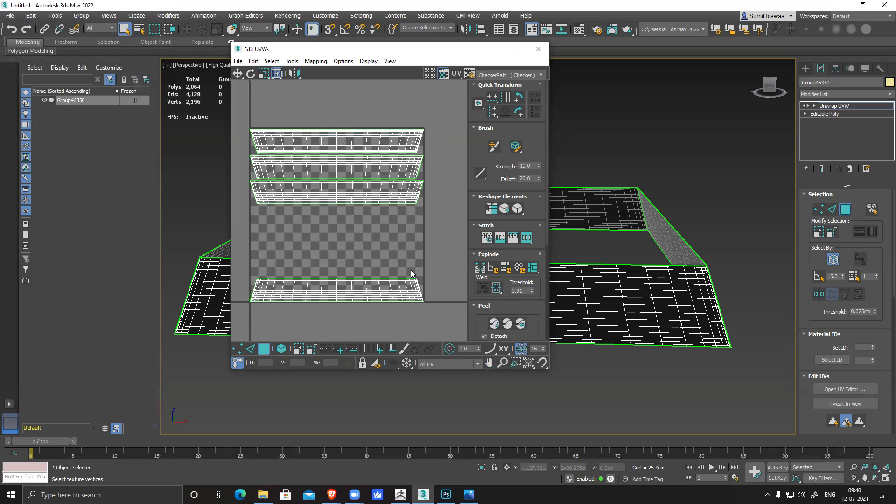
pyautogui.click(517, 49)
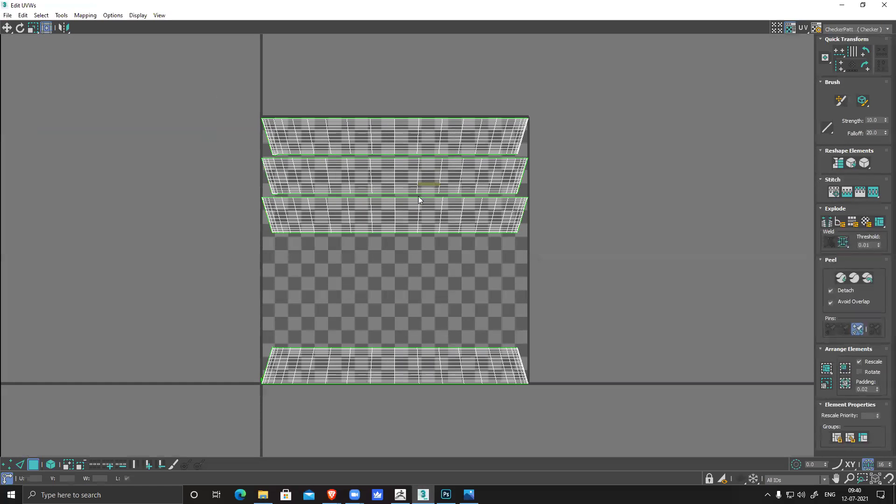
# - Collapse the border's whole modifier stack into its Editable Poly, keeping the flattened UVs
pyautogui.click(843, 7)
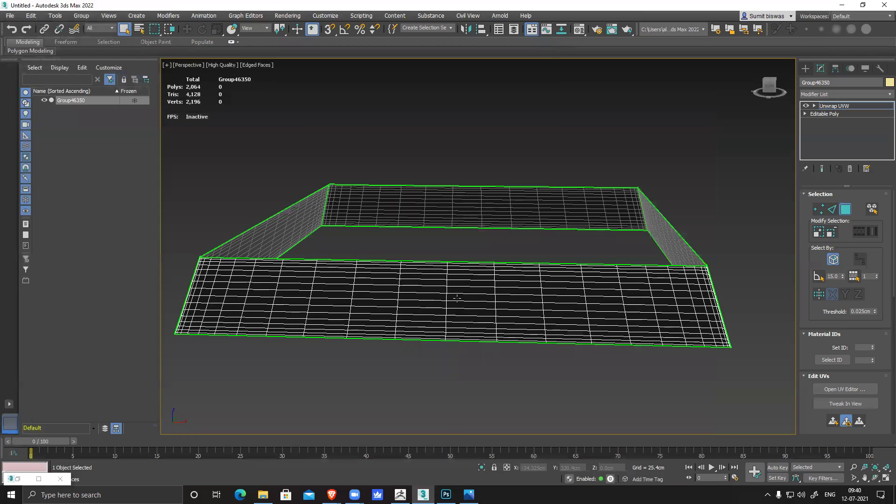
pyautogui.rightClick(844, 107)
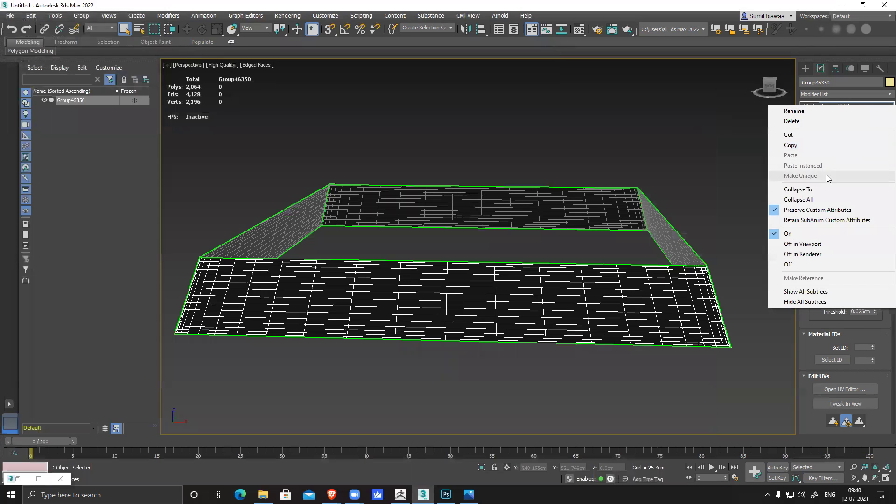
pyautogui.click(816, 199)
pyautogui.click(491, 277)
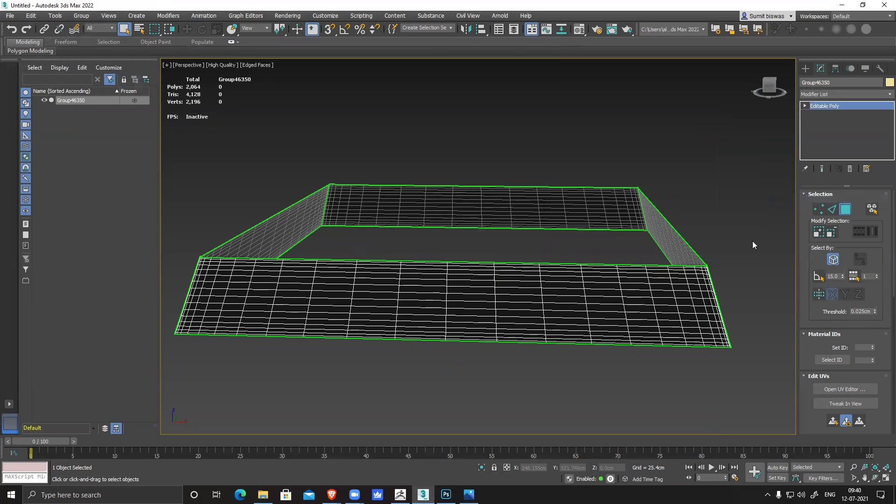
# - Select all the horizontal edge loops running around the border's sloped sides and remove them together with their vertices
pyautogui.press('2')
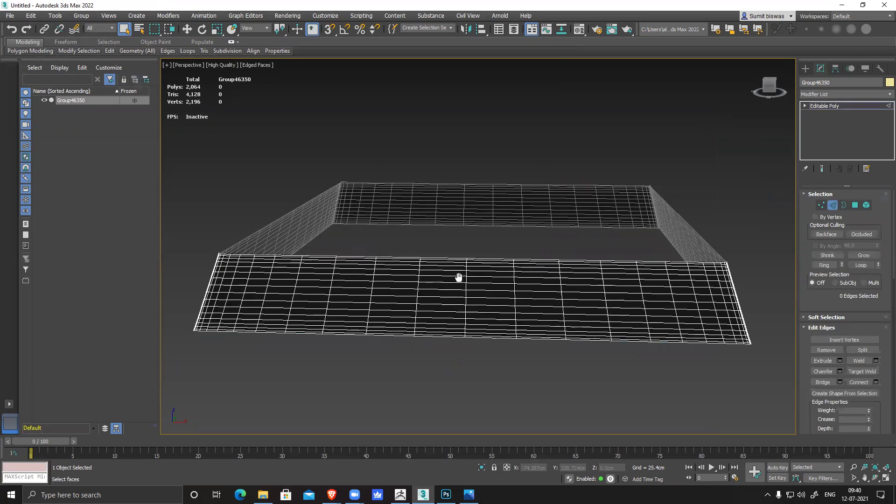
pyautogui.scroll(6, 377, 231)
pyautogui.doubleClick(373, 210)
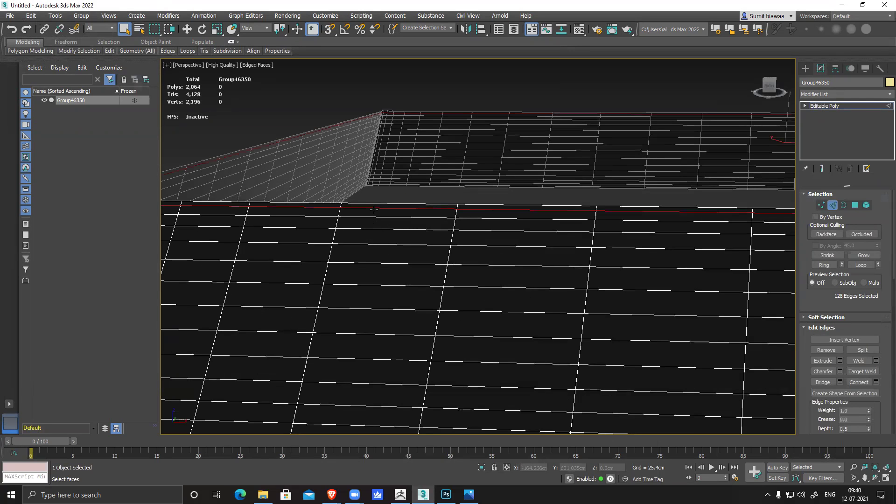
pyautogui.keyDown('ctrl'); pyautogui.doubleClick(366, 219); pyautogui.keyUp('ctrl')
pyautogui.keyDown('ctrl'); pyautogui.doubleClick(362, 229); pyautogui.keyUp('ctrl')
pyautogui.keyDown('ctrl'); pyautogui.doubleClick(360, 246); pyautogui.keyUp('ctrl')
pyautogui.keyDown('ctrl'); pyautogui.doubleClick(358, 263); pyautogui.keyUp('ctrl')
pyautogui.keyDown('ctrl'); pyautogui.doubleClick(356, 285); pyautogui.keyUp('ctrl')
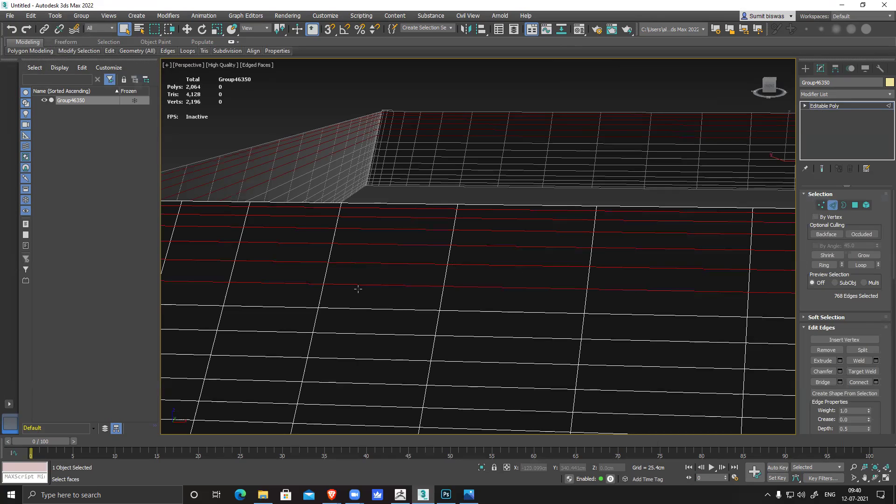
pyautogui.keyDown('ctrl'); pyautogui.doubleClick(356, 310); pyautogui.keyUp('ctrl')
pyautogui.keyDown('ctrl'); pyautogui.doubleClick(352, 333); pyautogui.keyUp('ctrl')
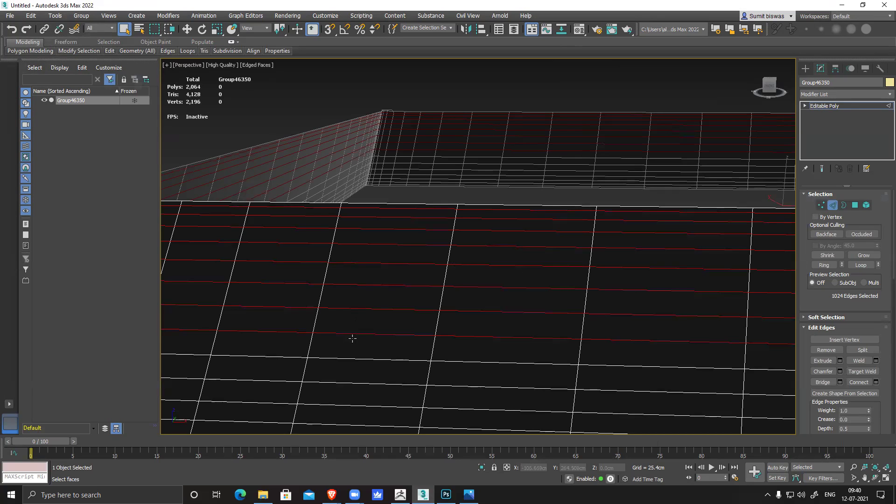
pyautogui.keyDown('ctrl'); pyautogui.doubleClick(349, 357); pyautogui.keyUp('ctrl')
pyautogui.keyDown('ctrl'); pyautogui.doubleClick(337, 383); pyautogui.keyUp('ctrl')
pyautogui.keyDown('ctrl'); pyautogui.doubleClick(330, 400); pyautogui.keyUp('ctrl')
pyautogui.keyDown('alt'); pyautogui.moveTo(487, 272); pyautogui.dragTo(495, 224, button='middle'); pyautogui.keyUp('alt')
pyautogui.keyDown('ctrl'); pyautogui.doubleClick(387, 287); pyautogui.keyUp('ctrl')
pyautogui.keyDown('ctrl'); pyautogui.doubleClick(371, 301); pyautogui.keyUp('ctrl')
pyautogui.keyDown('ctrl'); pyautogui.doubleClick(364, 313); pyautogui.keyUp('ctrl')
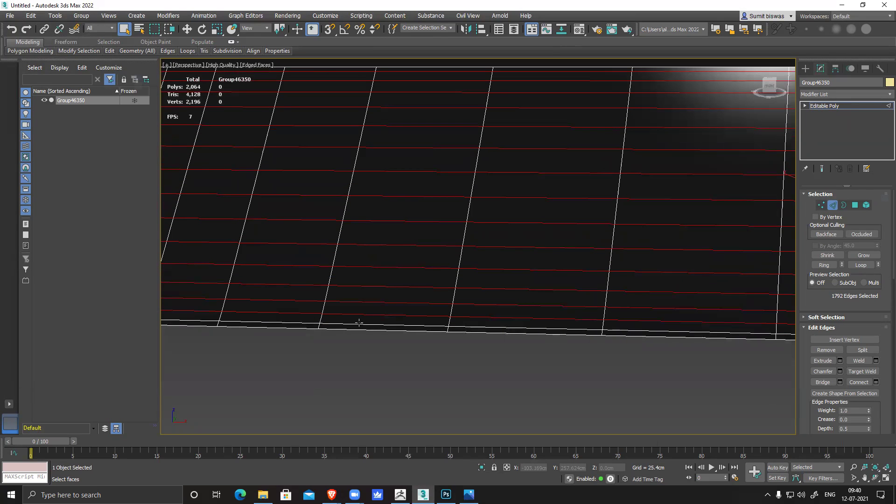
pyautogui.hotkey('ctrl', 'BackSpace')
pyautogui.scroll(-10, 359, 322)
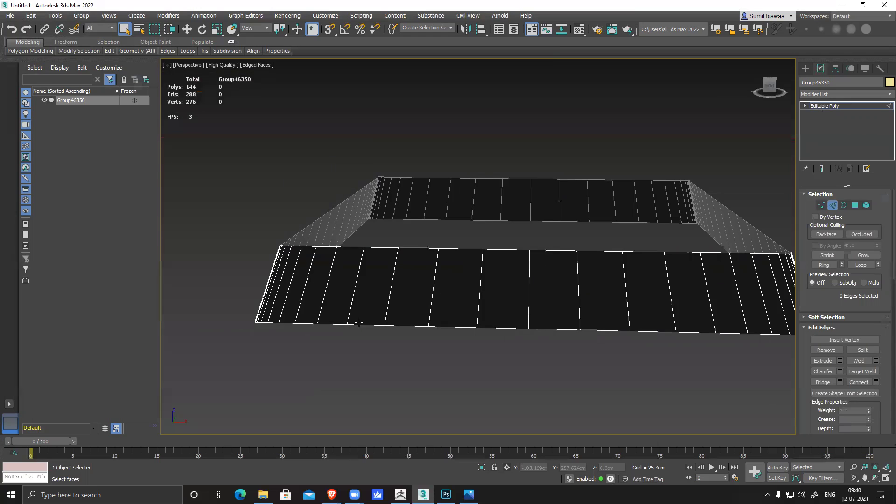
# - Add a new Unwrap UVW modifier to the simplified border and open its UV editor in an enlarged window
pyautogui.click(824, 105)
pyautogui.click(835, 93)
pyautogui.press('e')
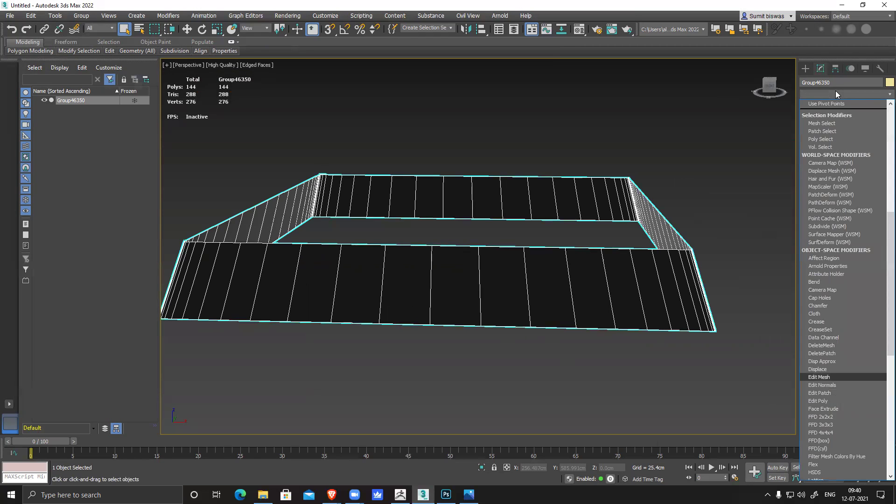
pyautogui.press('u')
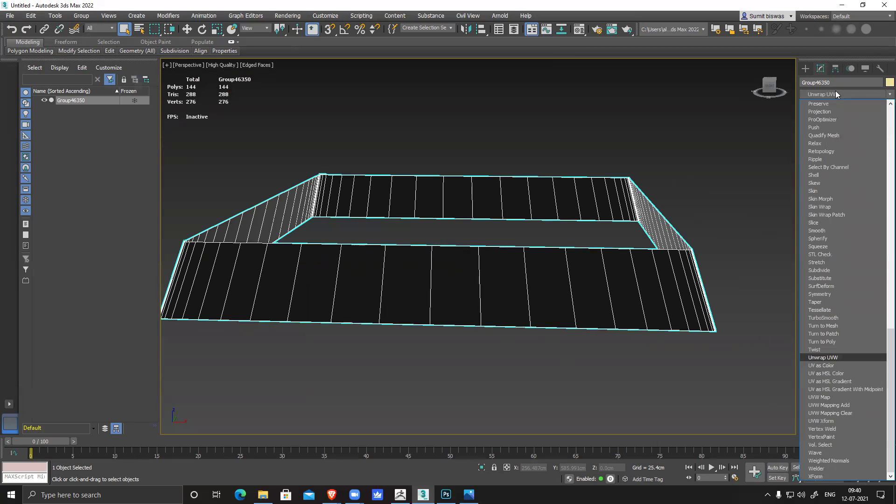
pyautogui.click(823, 357)
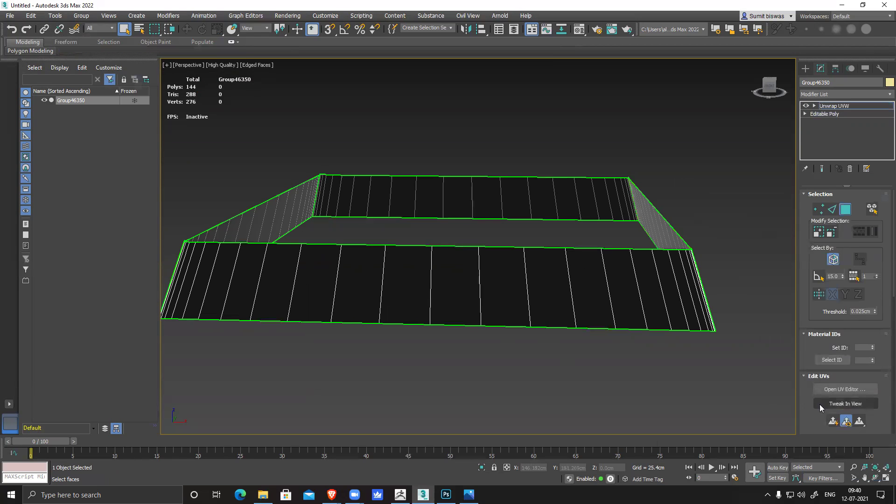
pyautogui.click(842, 389)
pyautogui.moveTo(172, 213); pyautogui.dragTo(210, 203, button='middle')
pyautogui.scroll(-4, 183, 209)
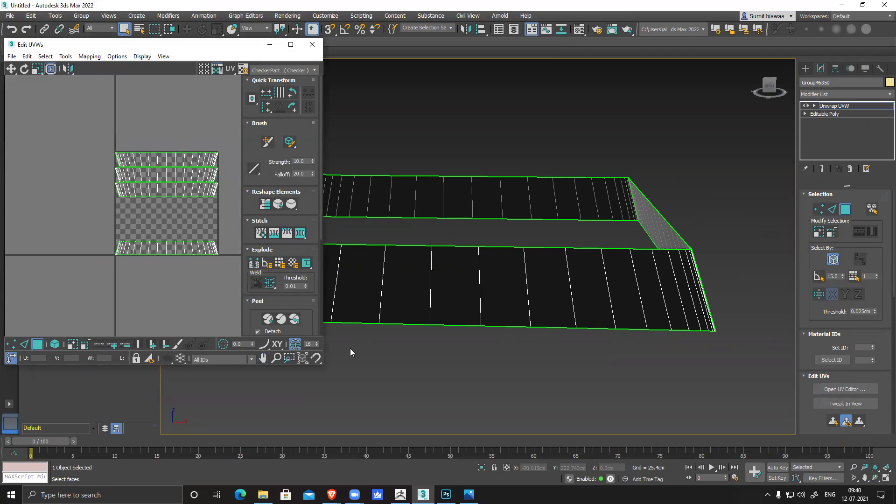
pyautogui.scroll(8, 358, 282)
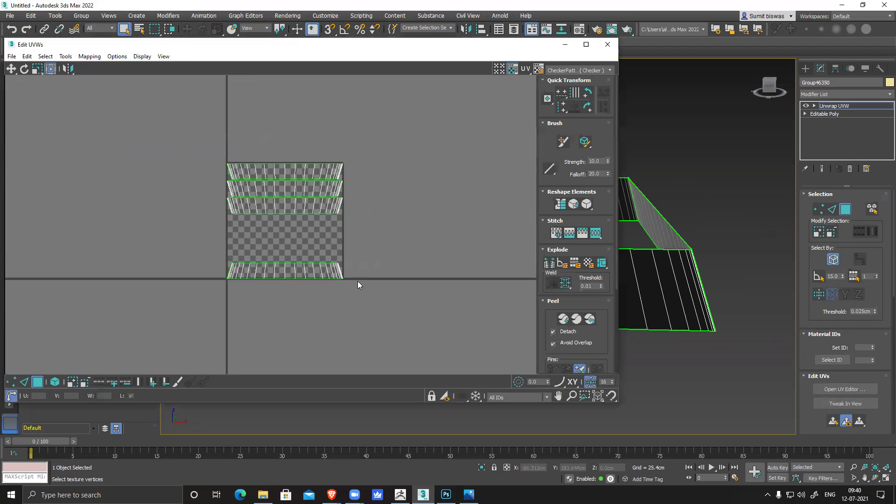
# - Rotate the three upper UV strips 180 degrees so they face the same way as the lowest strip
pyautogui.moveTo(297, 263); pyautogui.dragTo(568, 265, button='middle')
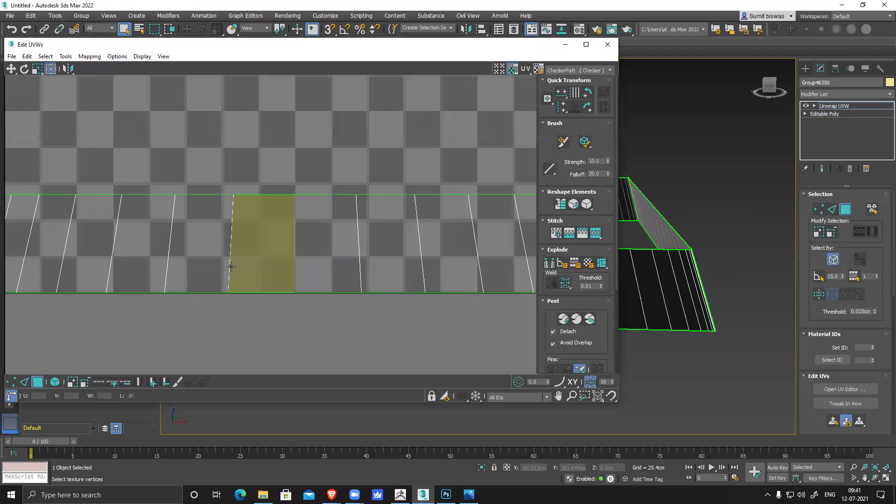
pyautogui.moveTo(230, 266); pyautogui.dragTo(616, 258, button='middle')
pyautogui.scroll(-8, 179, 274)
pyautogui.moveTo(293, 181); pyautogui.dragTo(291, 206, button='middle')
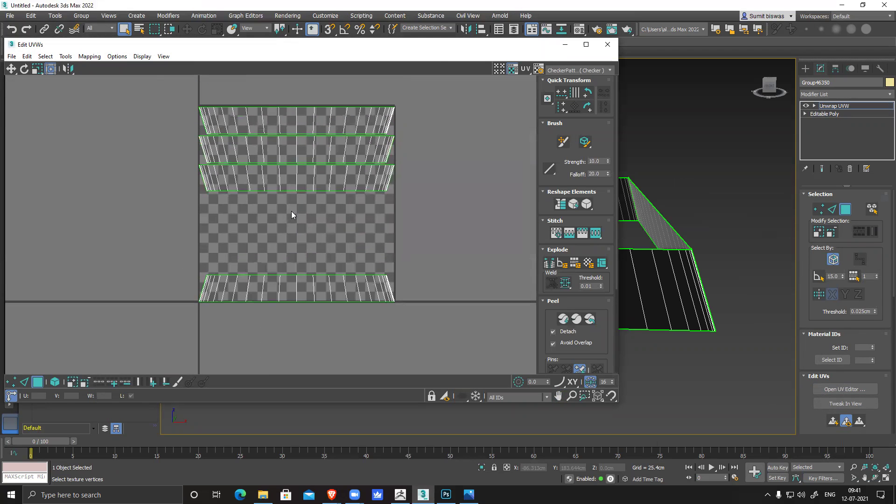
pyautogui.moveTo(155, 79); pyautogui.dragTo(503, 179)
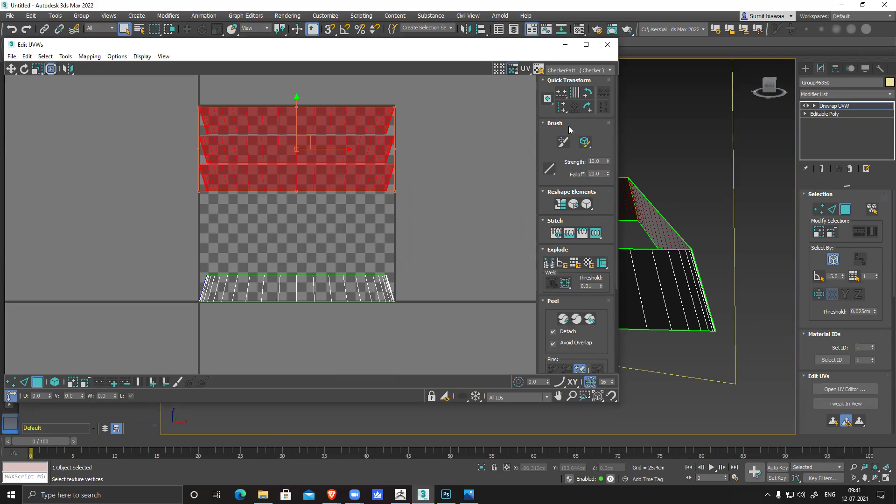
pyautogui.click(588, 93)
pyautogui.click(587, 93)
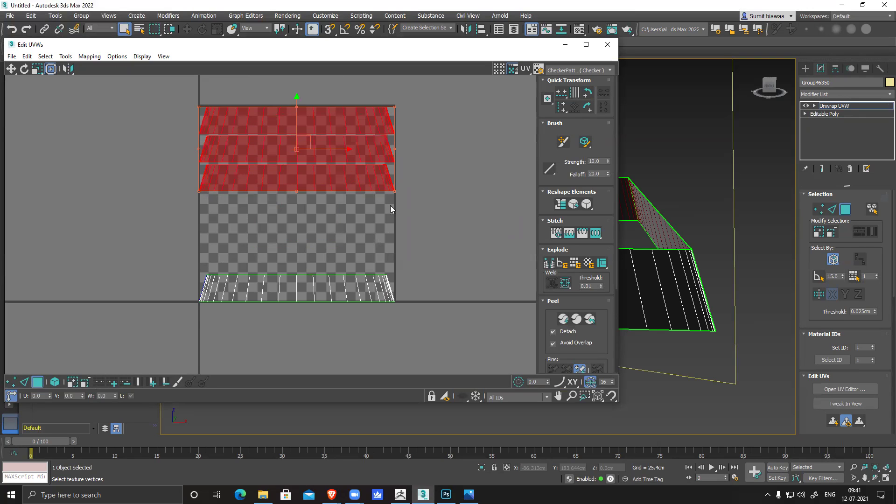
pyautogui.click(306, 259)
# - Turn on selection by UV element and move the third strip up onto the topmost strip
pyautogui.scroll(2, 302, 254)
pyautogui.scroll(1, 302, 254)
pyautogui.click(345, 219)
pyautogui.click(349, 280)
pyautogui.hotkey('ctrl', 'z')
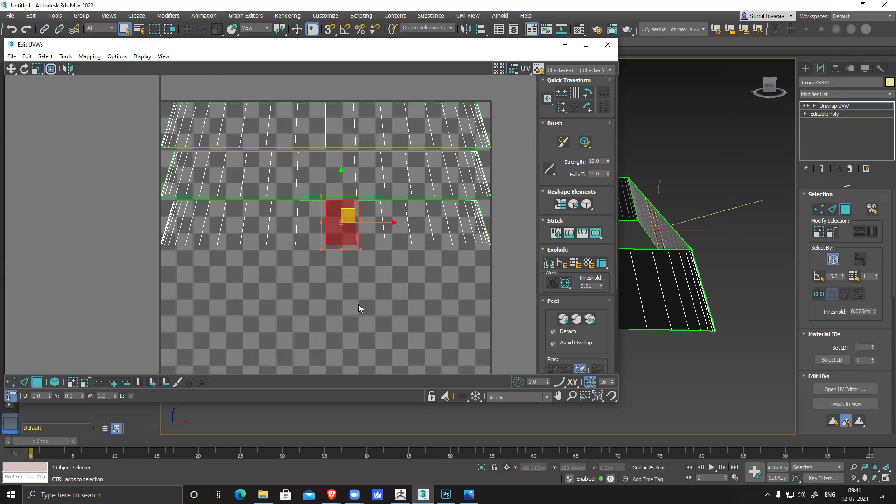
pyautogui.click(56, 384)
pyautogui.click(406, 313)
pyautogui.click(297, 226)
pyautogui.moveTo(378, 284); pyautogui.dragTo(357, 365, button='middle')
pyautogui.moveTo(304, 251); pyautogui.dragTo(304, 154)
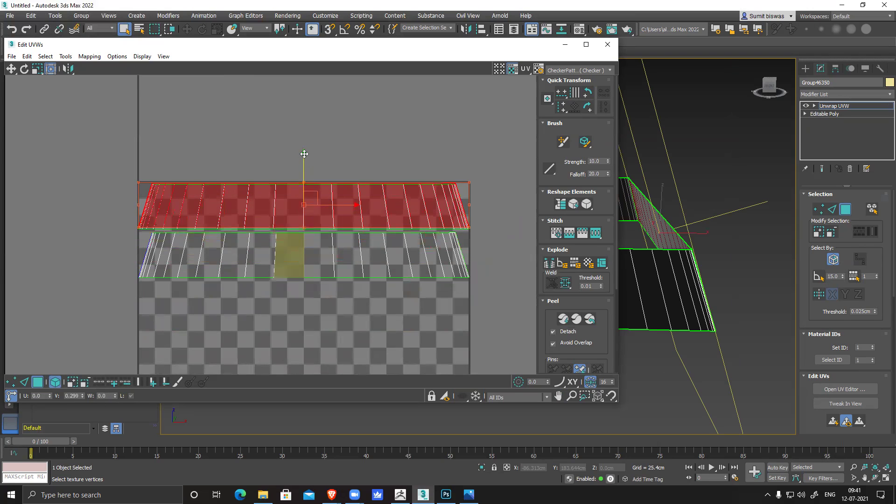
# - Move the second UV strip and the lowest UV strip up so all four strips overlap
pyautogui.click(292, 241)
pyautogui.moveTo(303, 203); pyautogui.dragTo(304, 153)
pyautogui.moveTo(302, 265); pyautogui.dragTo(302, 147, button='middle')
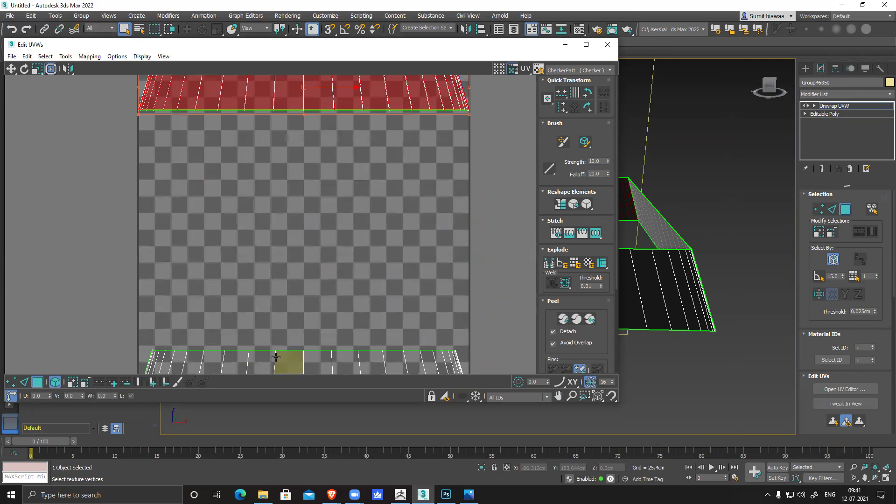
pyautogui.click(276, 357)
pyautogui.scroll(-3, 298, 300)
pyautogui.moveTo(298, 292); pyautogui.dragTo(299, 125)
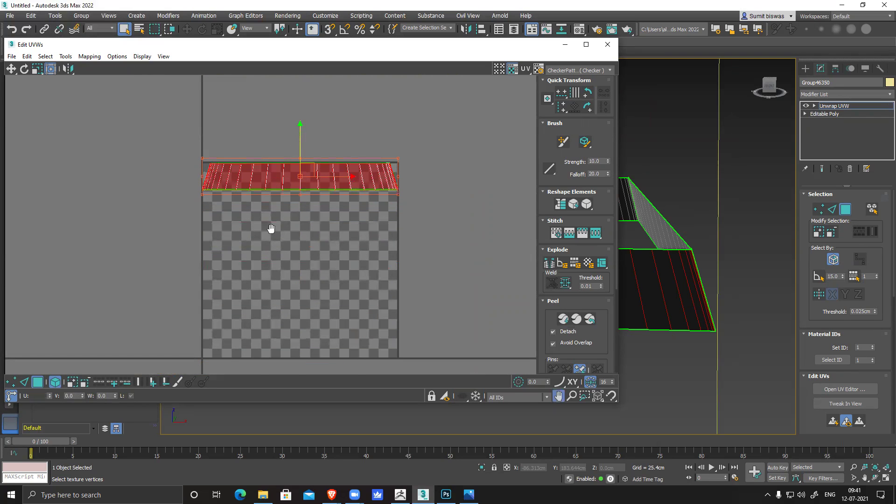
# - Turn off selection by UV element and select the upper row of vertices along the stacked UV strips
pyautogui.scroll(2, 241, 229)
pyautogui.scroll(-2, 332, 306)
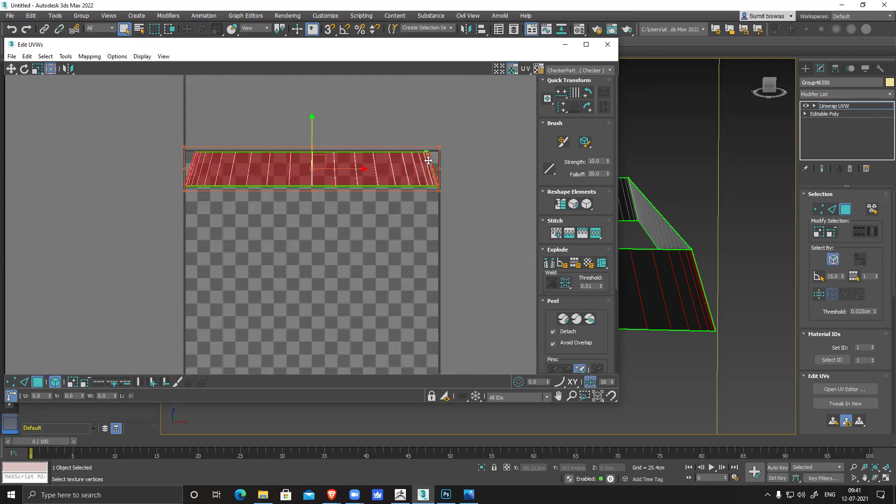
pyautogui.scroll(4, 430, 156)
pyautogui.moveTo(347, 211); pyautogui.dragTo(423, 219, button='middle')
pyautogui.moveTo(151, 185); pyautogui.dragTo(190, 186, button='middle')
pyautogui.scroll(-2, 400, 200)
pyautogui.scroll(-4, 399, 200)
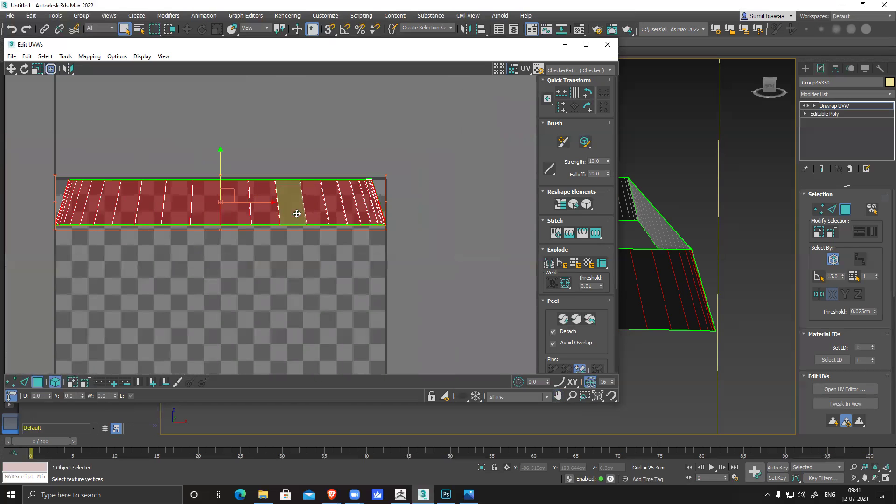
pyautogui.click(20, 383)
pyautogui.moveTo(26, 132); pyautogui.dragTo(457, 193)
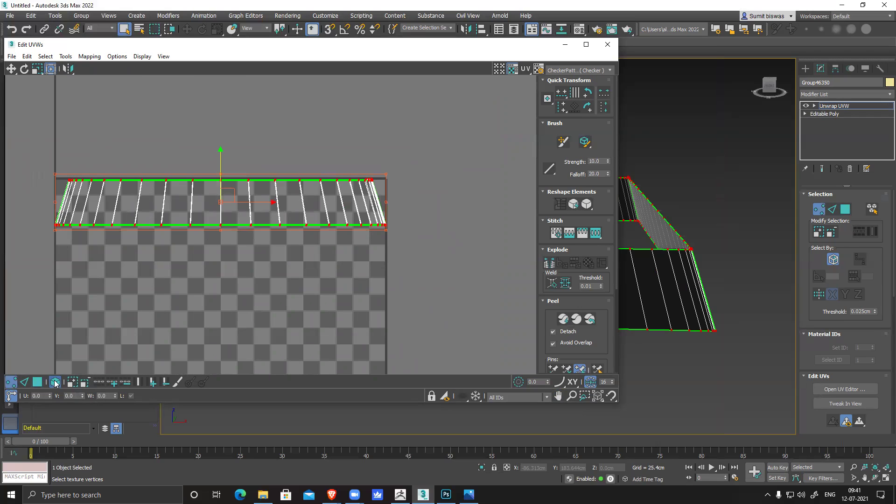
pyautogui.moveTo(37, 150); pyautogui.dragTo(415, 184)
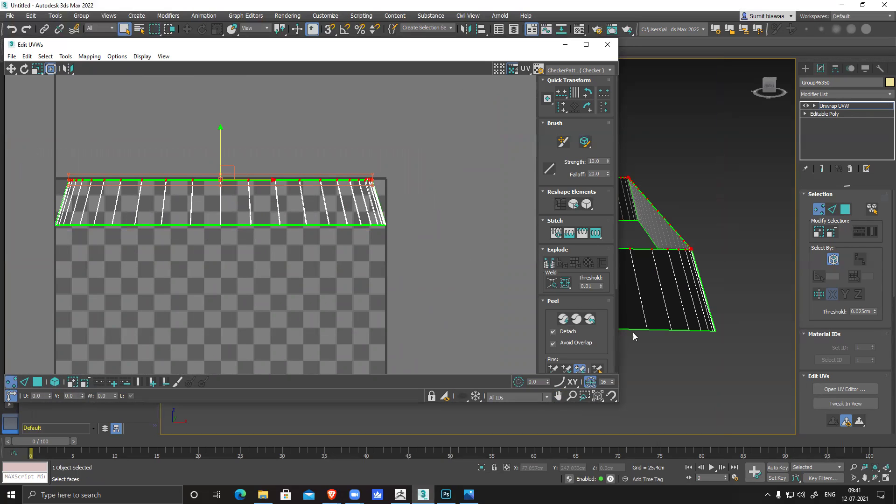
# - Examine the upper corner of the stacked UV strips and select its uneven sliver polygons to locate them on the border
pyautogui.scroll(4, 401, 199)
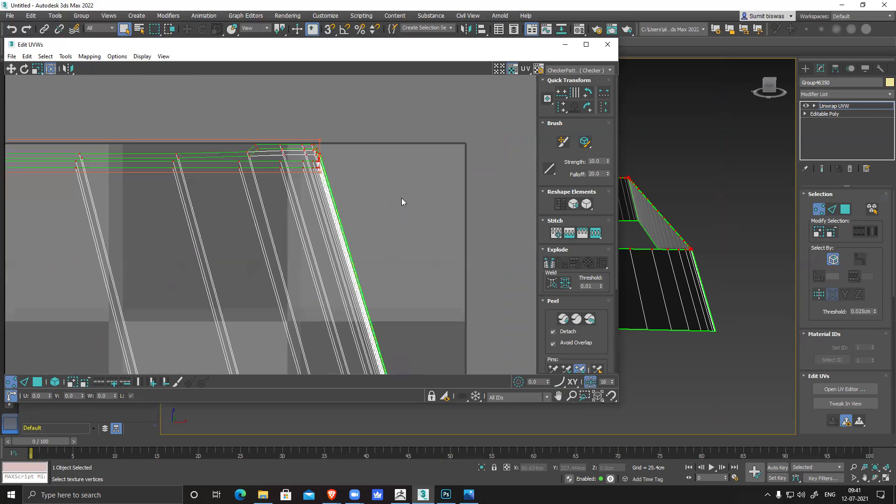
pyautogui.scroll(3, 250, 148)
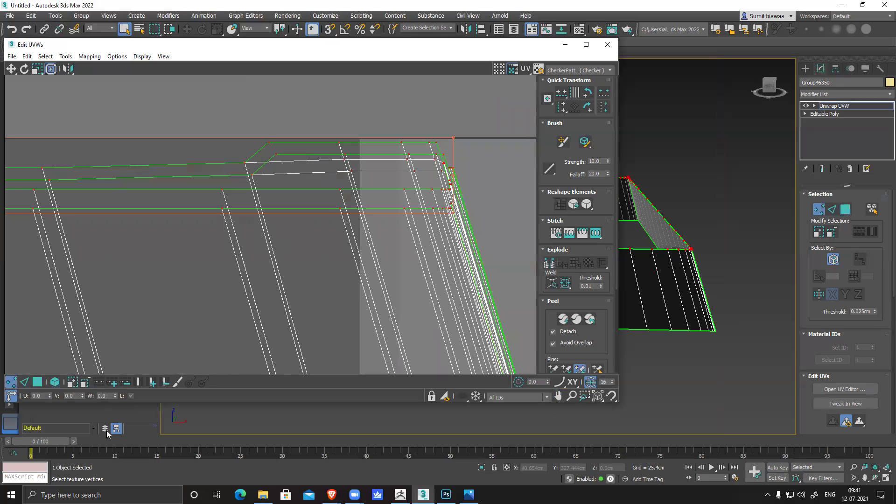
pyautogui.click(39, 379)
pyautogui.moveTo(223, 105); pyautogui.dragTo(460, 147)
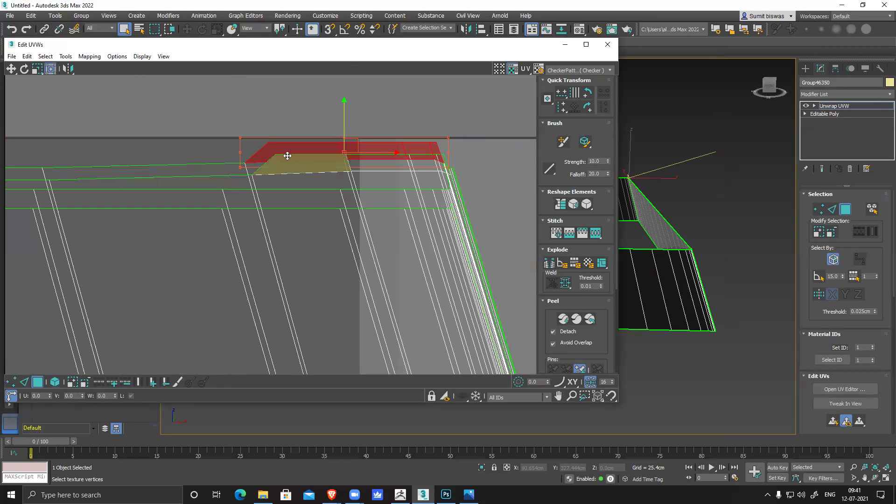
pyautogui.moveTo(708, 235); pyautogui.dragTo(767, 234, button='middle')
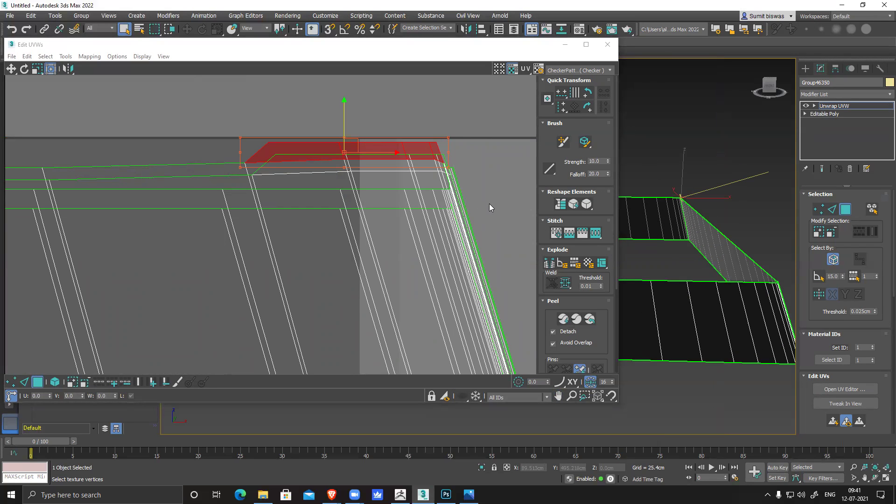
# - Collapse the Unwrap UVW modifier with the stacked strips into the border's Editable Poly
pyautogui.rightClick(833, 109)
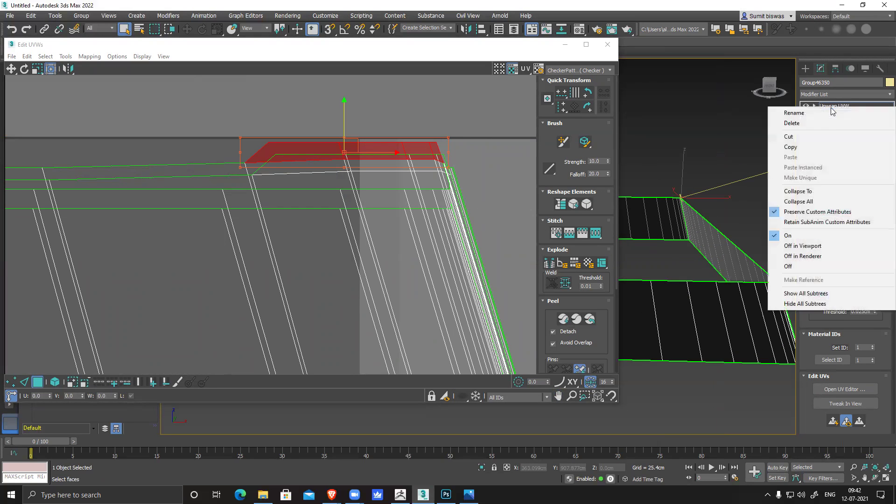
pyautogui.click(802, 202)
pyautogui.press('Return')
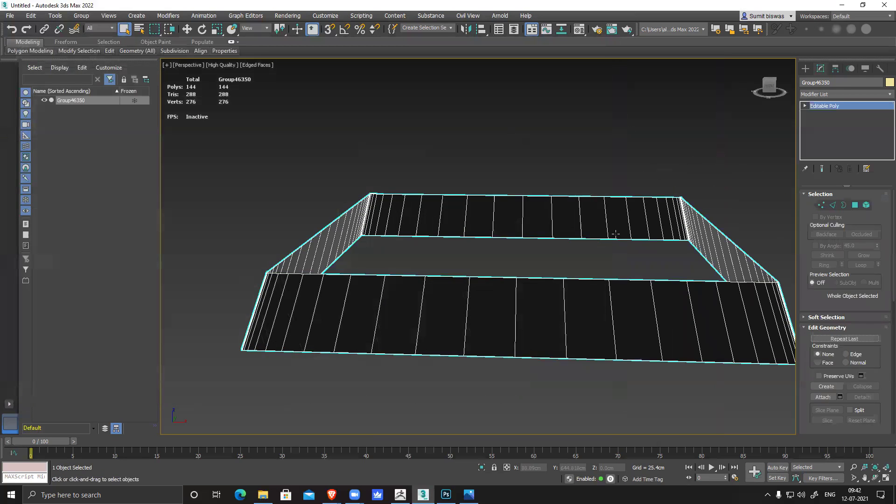
# - Delete the narrow sliver polygons along the upper edge at one corner of the border
pyautogui.scroll(10, 642, 253)
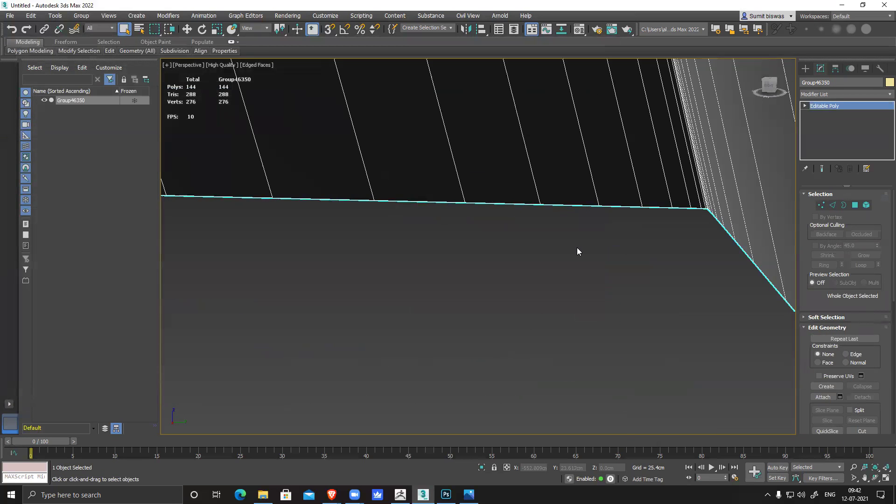
pyautogui.scroll(3, 578, 252)
pyautogui.click(856, 205)
pyautogui.click(596, 296)
pyautogui.press('Delete')
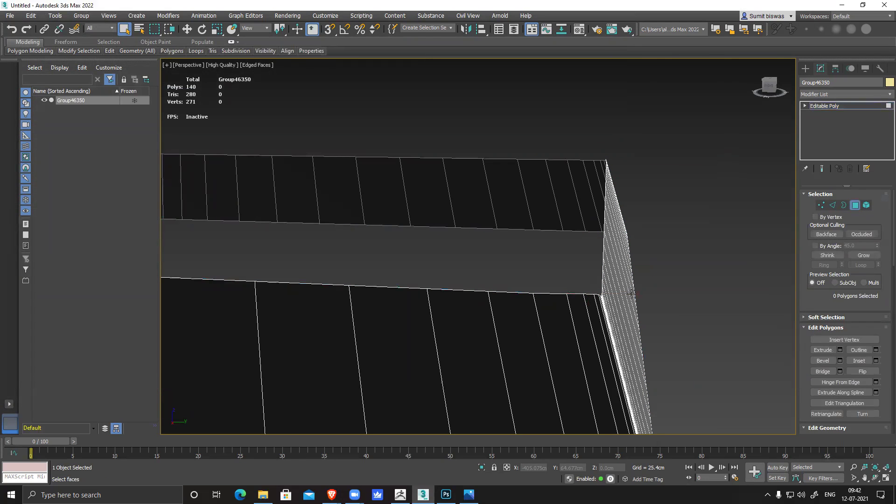
# - Delete the four narrow sliver polygons along the upper edge at the next corner of the border
pyautogui.keyDown('alt'); pyautogui.moveTo(580, 302); pyautogui.dragTo(639, 195, button='middle'); pyautogui.keyUp('alt')
pyautogui.click(607, 200)
pyautogui.keyDown('ctrl'); pyautogui.click(632, 200); pyautogui.keyUp('ctrl')
pyautogui.keyDown('ctrl'); pyautogui.click(656, 199); pyautogui.keyUp('ctrl')
pyautogui.keyDown('ctrl'); pyautogui.click(665, 196); pyautogui.keyUp('ctrl')
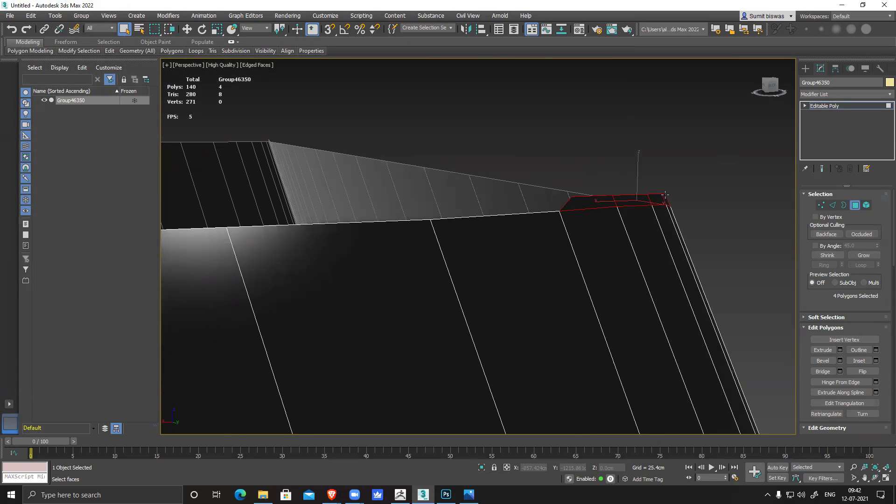
pyautogui.press('Delete')
# - Delete the remaining group of sliver polygons along the upper edge at the last uneven corner of the border
pyautogui.scroll(3, 625, 235)
pyautogui.keyDown('alt'); pyautogui.moveTo(624, 236); pyautogui.dragTo(588, 224, button='middle'); pyautogui.keyUp('alt')
pyautogui.scroll(2, 445, 218)
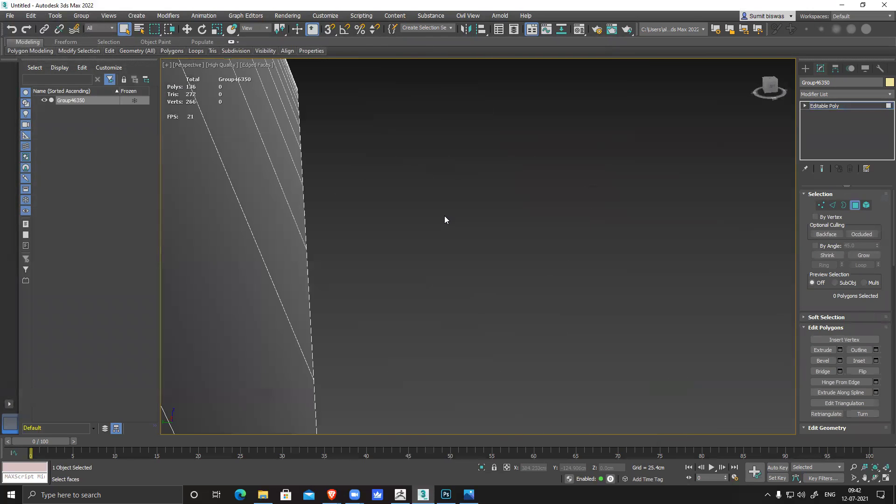
pyautogui.scroll(-2, 430, 214)
pyautogui.keyDown('alt'); pyautogui.moveTo(419, 214); pyautogui.dragTo(427, 214, button='middle'); pyautogui.keyUp('alt')
pyautogui.moveTo(583, 87); pyautogui.dragTo(599, 117)
pyautogui.press('Delete')
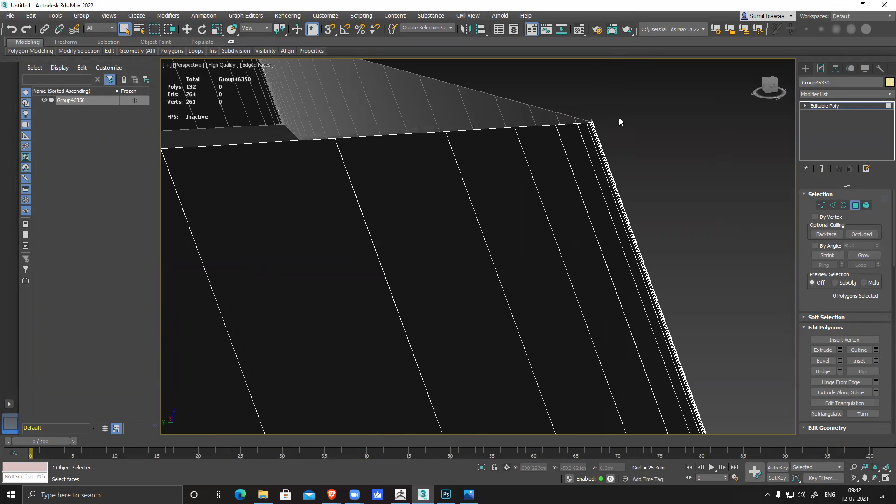
# - Select the thin polygons running down the corner edge and examine how they meet the upper edge
pyautogui.click(591, 120)
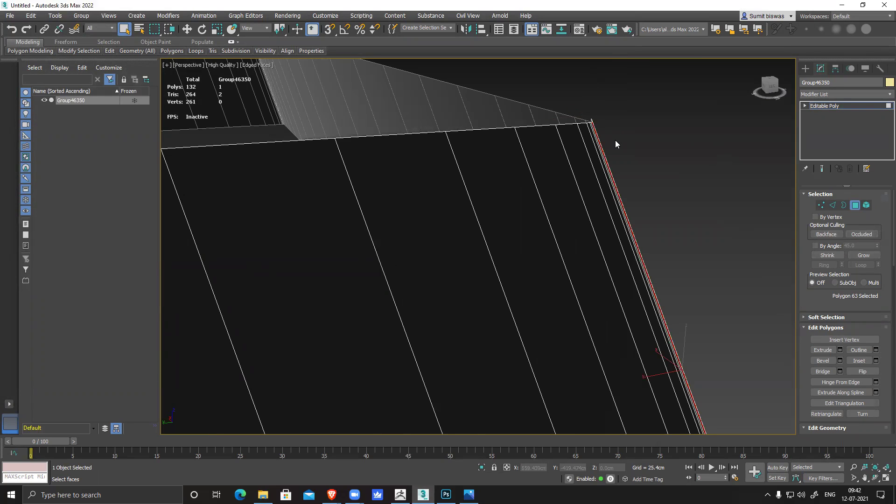
pyautogui.moveTo(599, 120); pyautogui.dragTo(599, 120)
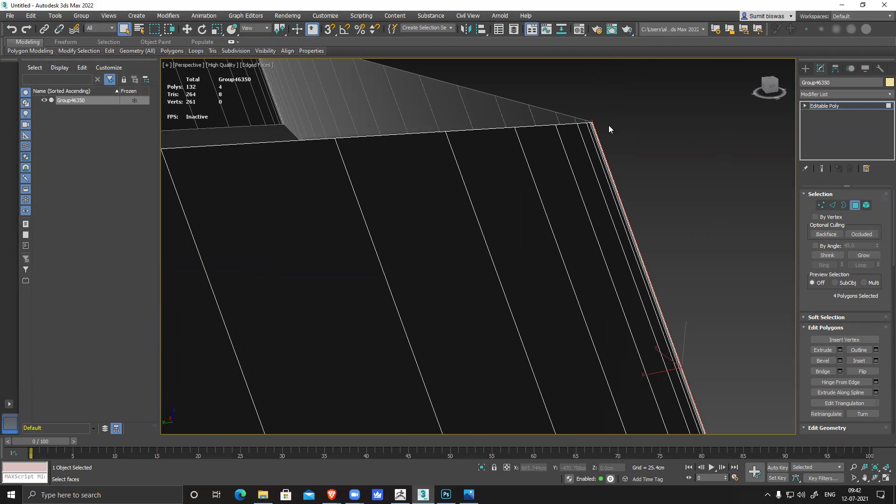
pyautogui.keyDown('alt'); pyautogui.moveTo(610, 133); pyautogui.dragTo(667, 116, button='middle'); pyautogui.keyUp('alt')
pyautogui.scroll(-3, 664, 121)
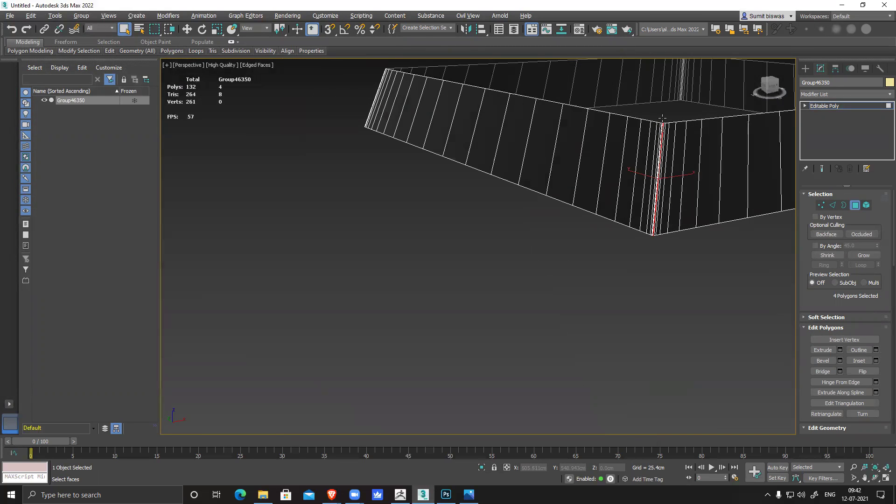
pyautogui.scroll(3, 667, 117)
pyautogui.keyDown('alt'); pyautogui.moveTo(679, 151); pyautogui.dragTo(534, 144, button='middle'); pyautogui.keyUp('alt')
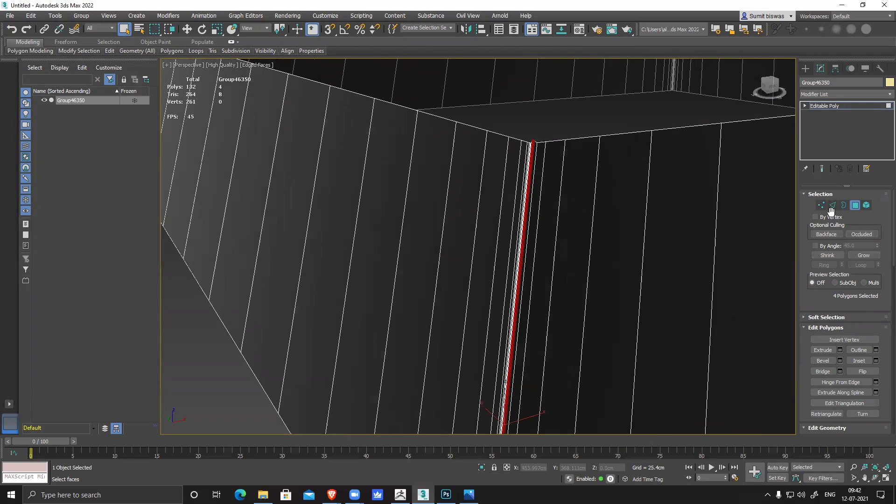
# - Select the mesh's upper open border to check its continuity around the corners, then clear the selection
pyautogui.click(843, 206)
pyautogui.click(608, 135)
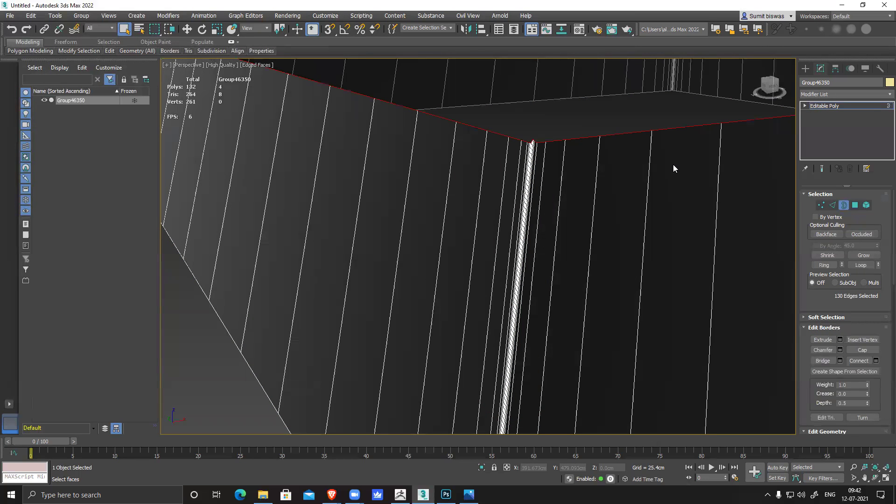
pyautogui.press('r')
pyautogui.moveTo(655, 175); pyautogui.dragTo(546, 227, button='middle')
pyautogui.scroll(-5, 547, 228)
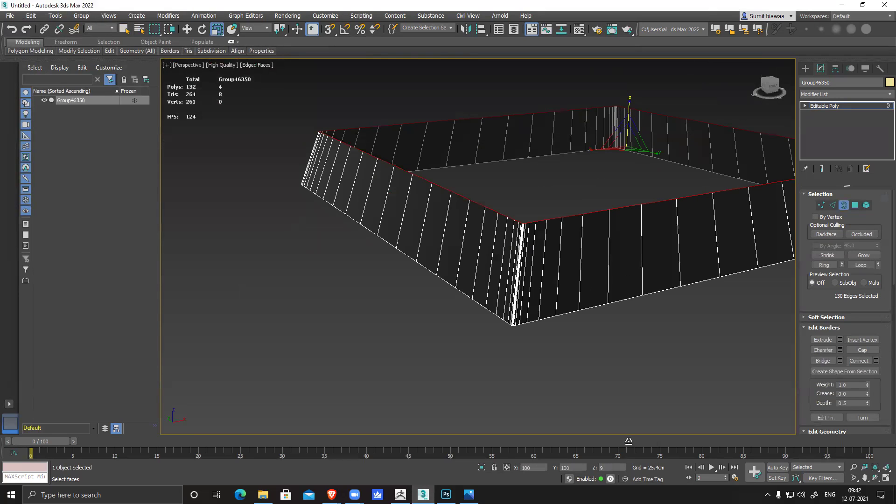
pyautogui.moveTo(630, 419); pyautogui.dragTo(666, 421)
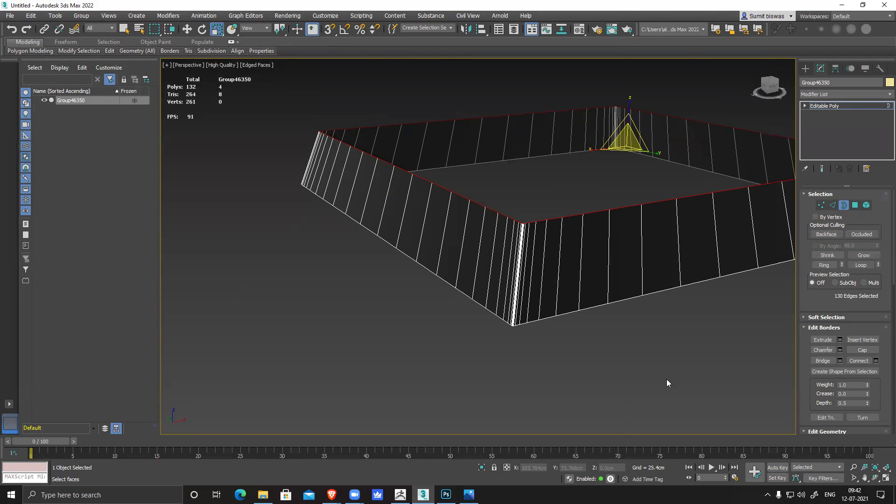
pyautogui.click(742, 320)
pyautogui.keyDown('alt'); pyautogui.moveTo(702, 297); pyautogui.dragTo(690, 279, button='middle'); pyautogui.keyUp('alt')
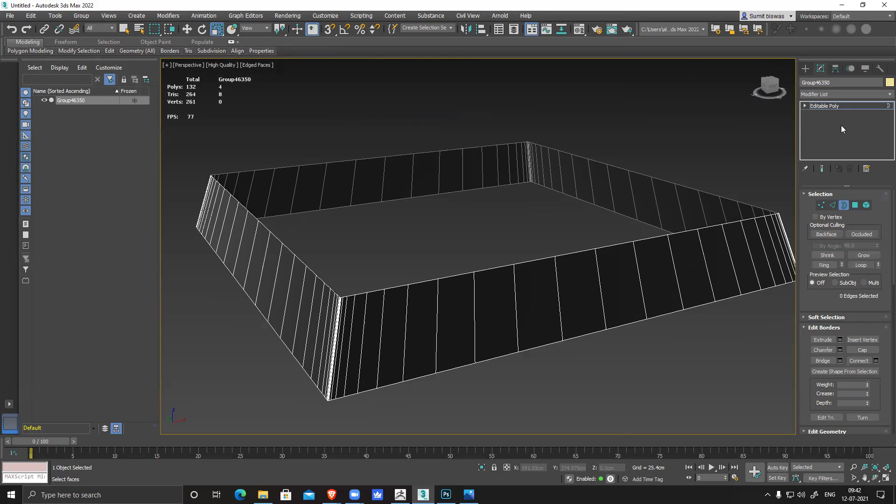
# - Apply an Unwrap UVW modifier to the cleaned border mesh and open its UV editor at full-screen size
pyautogui.click(839, 107)
pyautogui.click(843, 94)
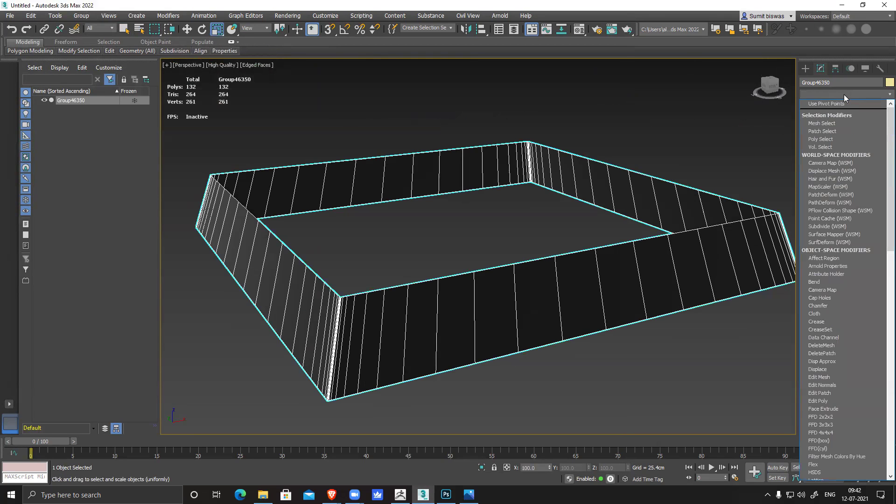
pyautogui.press('u')
pyautogui.press('Return')
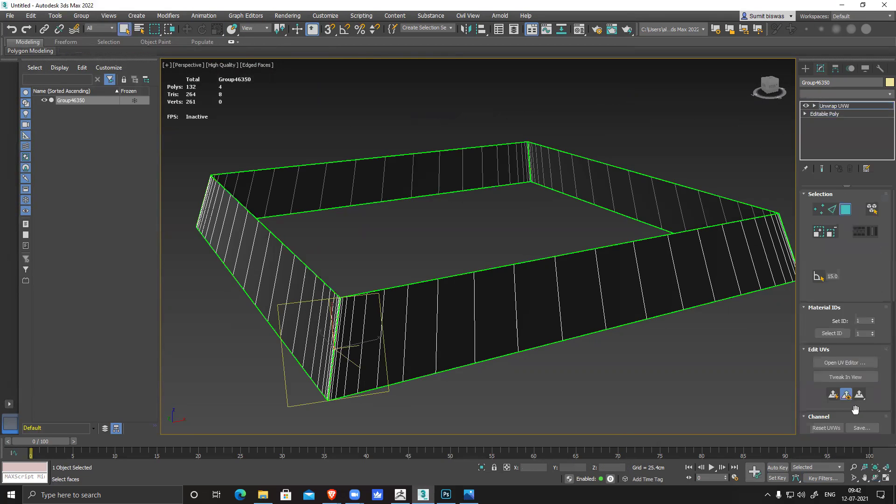
pyautogui.click(845, 389)
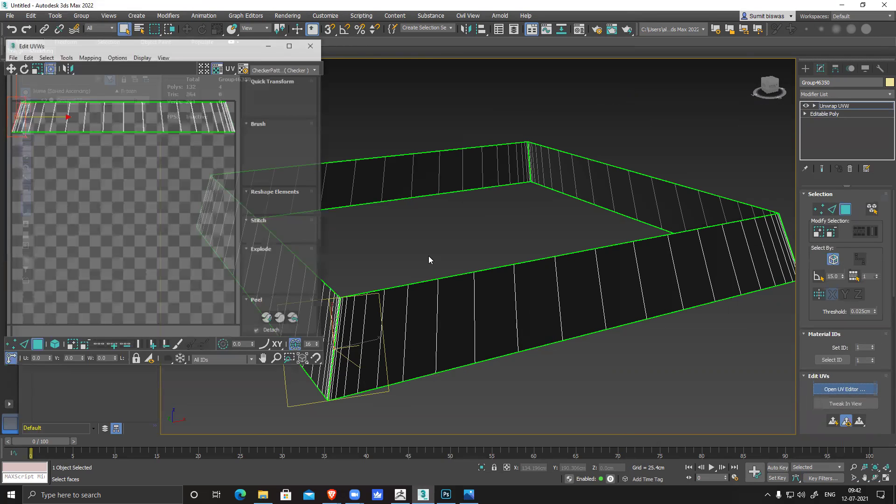
pyautogui.scroll(-4, 171, 221)
pyautogui.moveTo(141, 197); pyautogui.dragTo(138, 204, button='middle')
pyautogui.scroll(8, 103, 177)
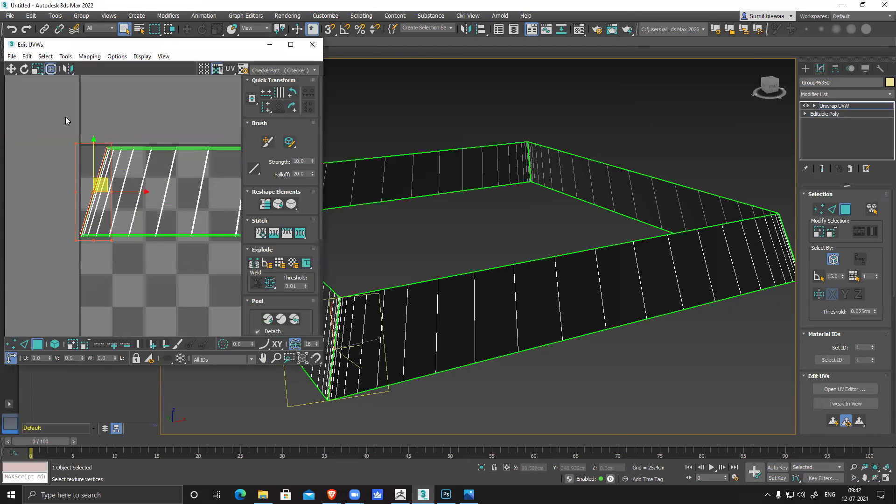
pyautogui.click(291, 45)
# - Select the lower row of UV vertices on the stacked strips and move it down to the tile's bottom edge
pyautogui.moveTo(344, 226); pyautogui.dragTo(431, 360, button='middle')
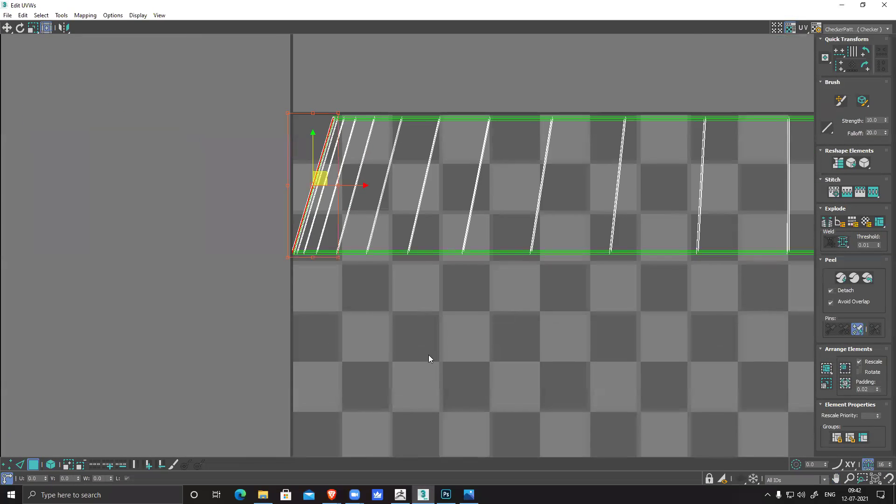
pyautogui.scroll(4, 312, 186)
pyautogui.scroll(-1, 312, 185)
pyautogui.scroll(-4, 530, 226)
pyautogui.moveTo(648, 322); pyautogui.dragTo(438, 342, button='middle')
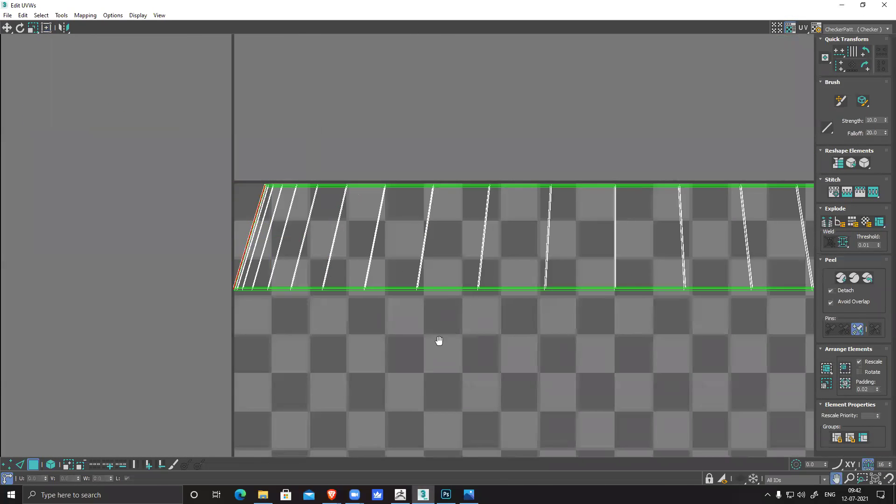
pyautogui.scroll(-2, 439, 342)
pyautogui.click(7, 464)
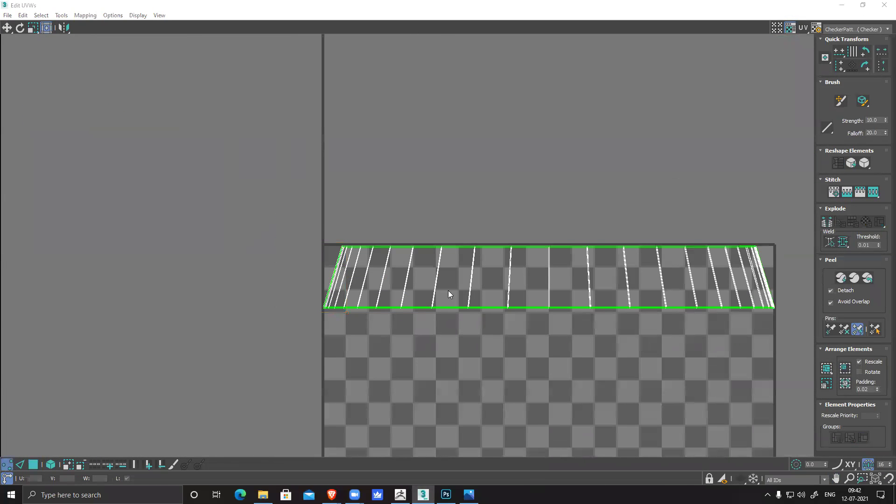
pyautogui.moveTo(450, 294); pyautogui.dragTo(349, 251, button='middle')
pyautogui.moveTo(190, 162); pyautogui.dragTo(734, 210)
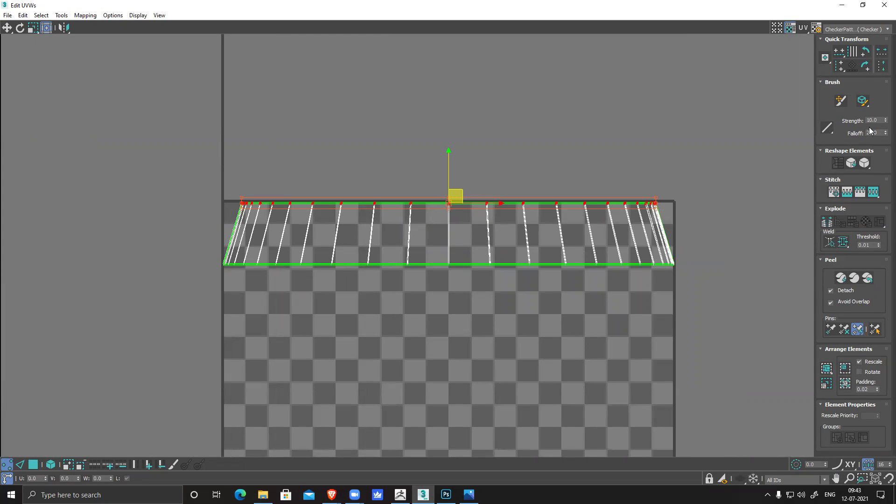
pyautogui.moveTo(193, 257); pyautogui.dragTo(795, 280)
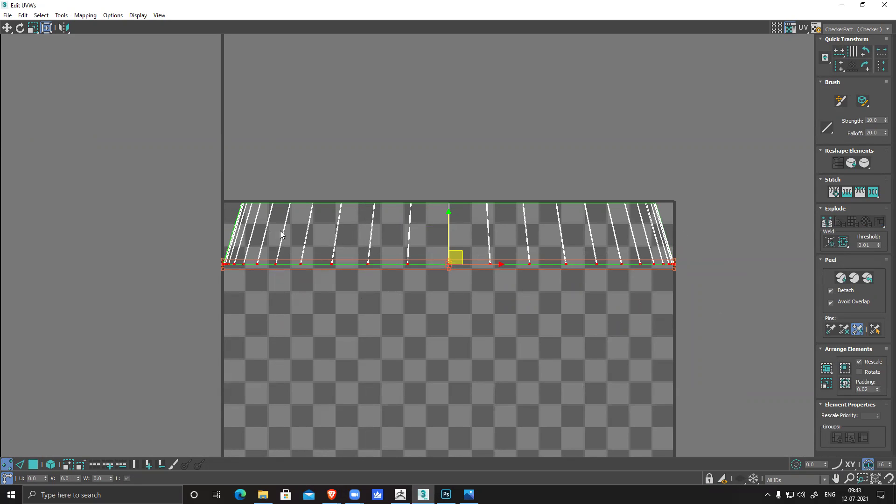
pyautogui.scroll(-4, 378, 269)
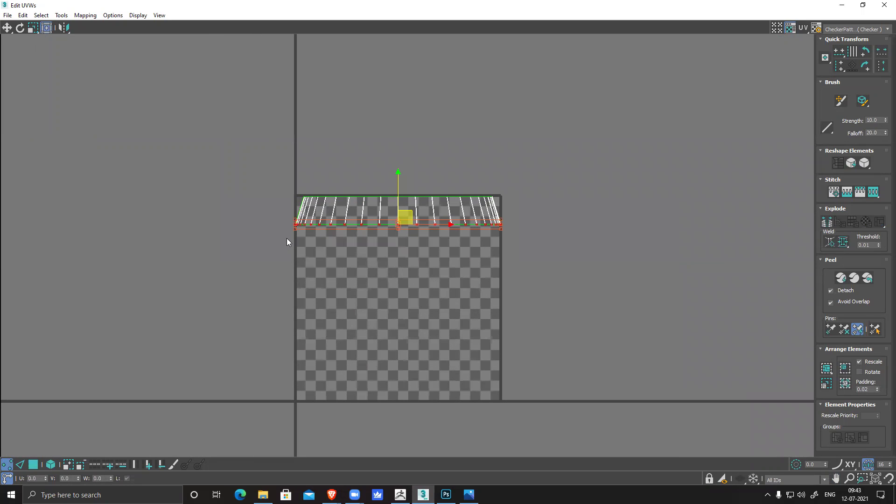
pyautogui.moveTo(399, 176); pyautogui.dragTo(391, 349)
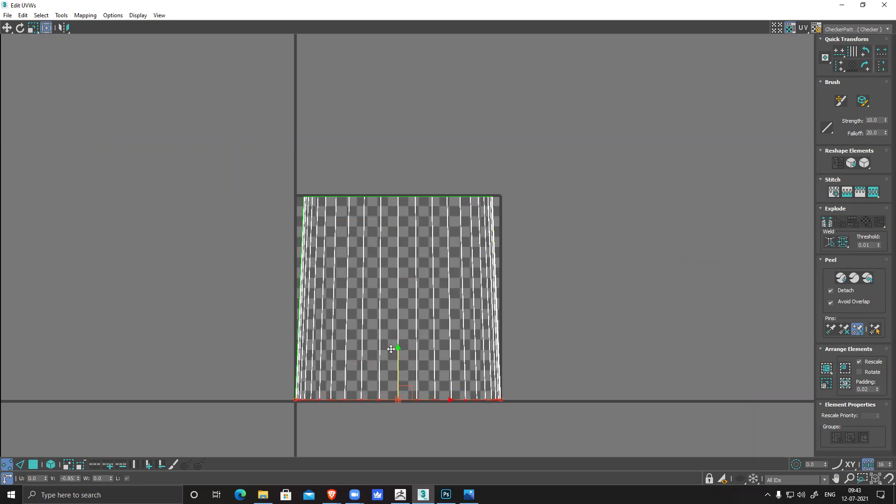
# - Select the strips' upper row of UV vertices, try to nudge it to the tile's upper edge, and undo the nudge
pyautogui.moveTo(253, 174); pyautogui.dragTo(474, 217)
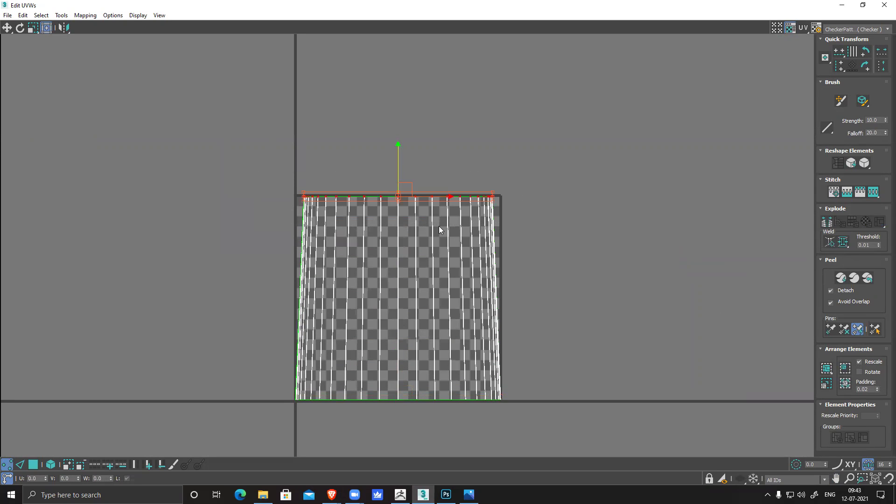
pyautogui.scroll(3, 397, 213)
pyautogui.scroll(5, 398, 201)
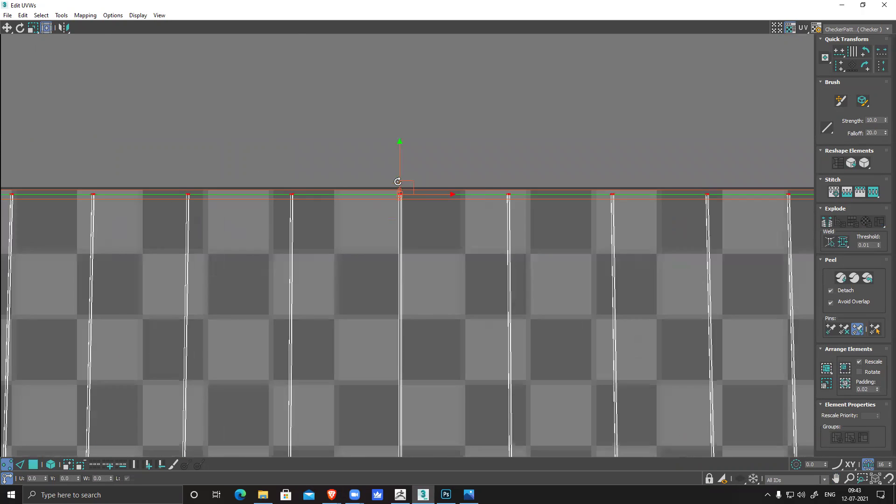
pyautogui.click(400, 141)
pyautogui.hotkey('ctrl', 'z')
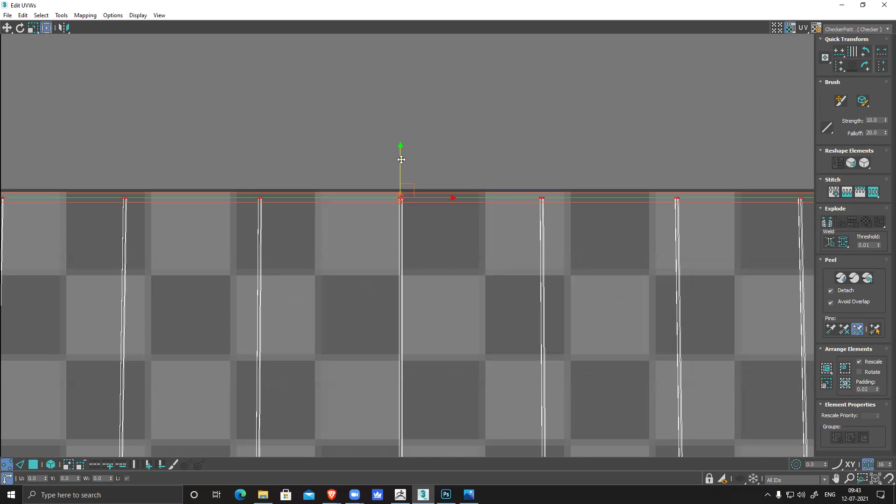
pyautogui.scroll(-10, 387, 157)
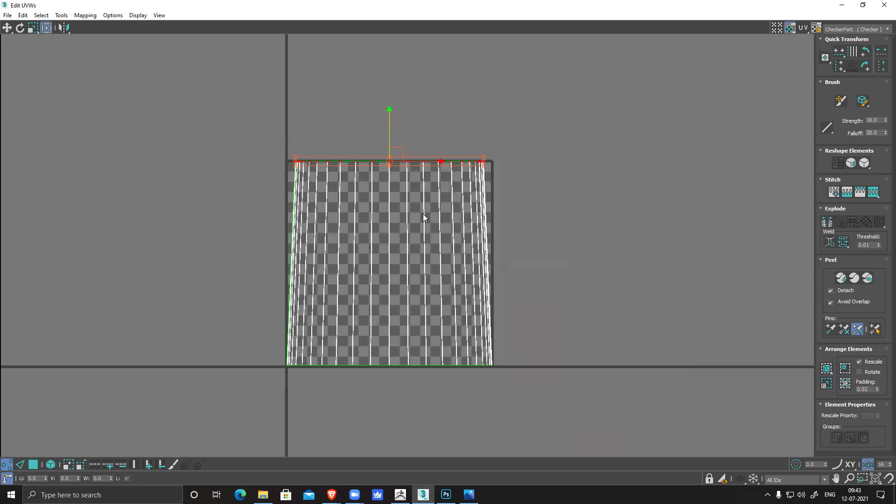
# - Stretch the upper vertex row horizontally with the Freeform gizmo until its right end meets the UV tile's right edge
pyautogui.press('r')
pyautogui.scroll(4, 369, 158)
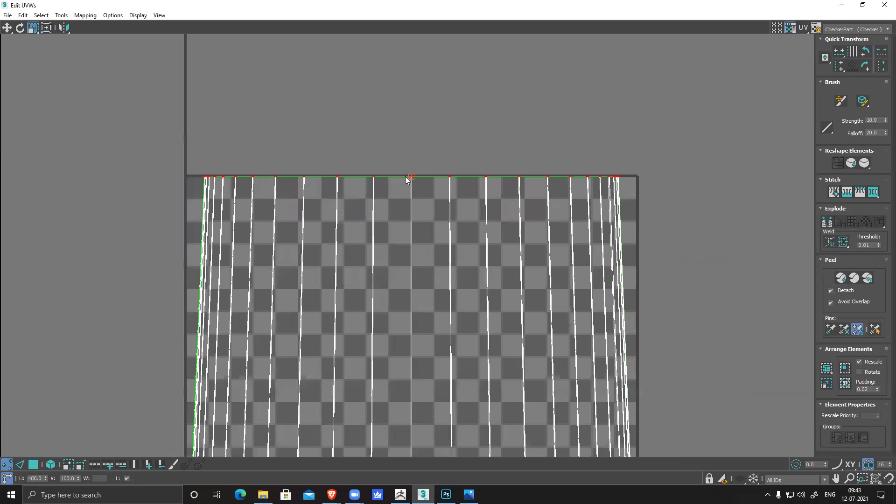
pyautogui.click(46, 28)
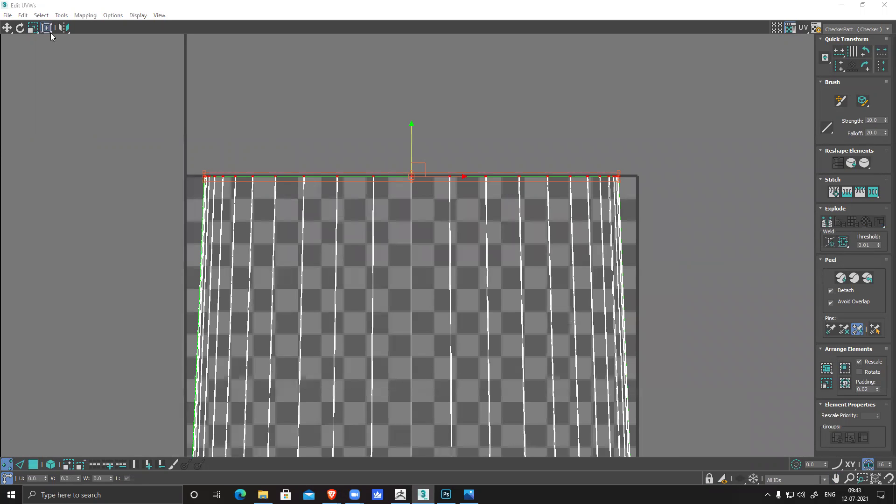
pyautogui.scroll(6, 632, 185)
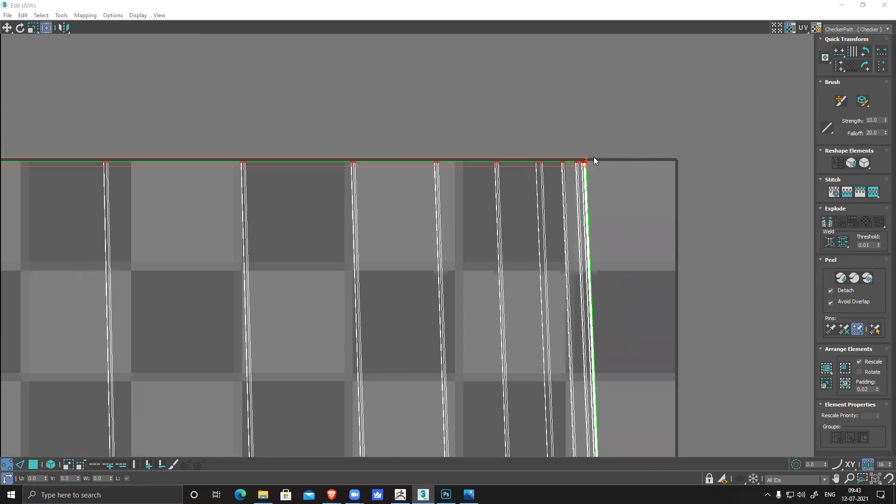
pyautogui.moveTo(586, 157); pyautogui.dragTo(675, 162)
# - Stretch the left end of the upper vertex row out to the UV tile's left edge
pyautogui.moveTo(226, 89); pyautogui.dragTo(624, 145, button='middle')
pyautogui.scroll(-5, 624, 145)
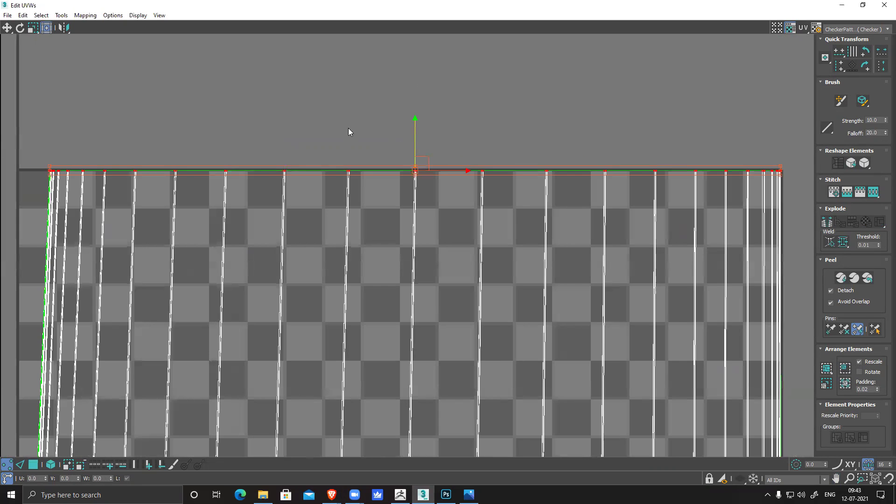
pyautogui.moveTo(8, 150); pyautogui.dragTo(324, 168, button='middle')
pyautogui.scroll(5, 325, 172)
pyautogui.moveTo(394, 226); pyautogui.dragTo(244, 230)
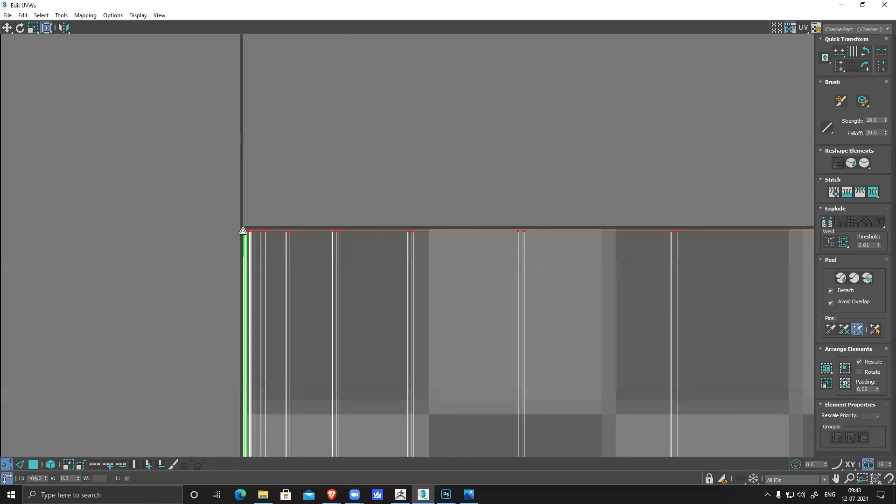
# - Check the straightened strips against the edges of the UV tile and close the UV editor
pyautogui.scroll(-5, 354, 185)
pyautogui.scroll(-3, 354, 186)
pyautogui.moveTo(589, 371); pyautogui.dragTo(590, 292, button='middle')
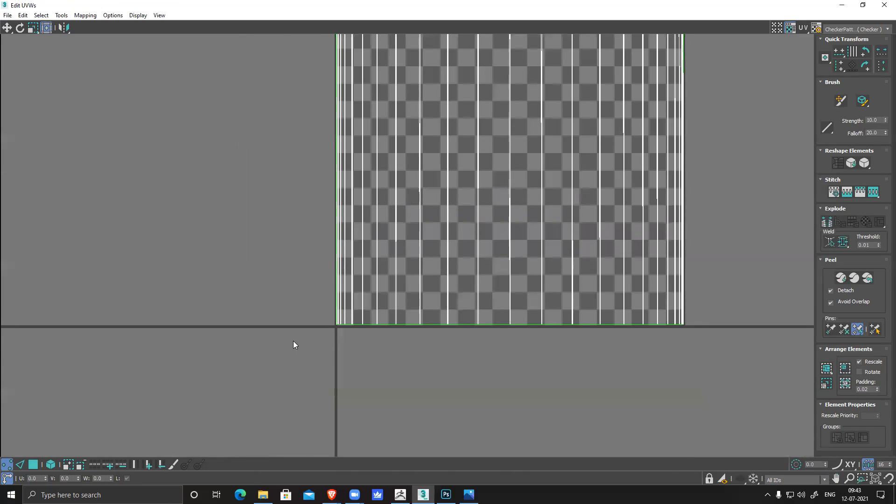
pyautogui.moveTo(688, 318); pyautogui.dragTo(649, 309, button='middle')
pyautogui.scroll(-4, 677, 196)
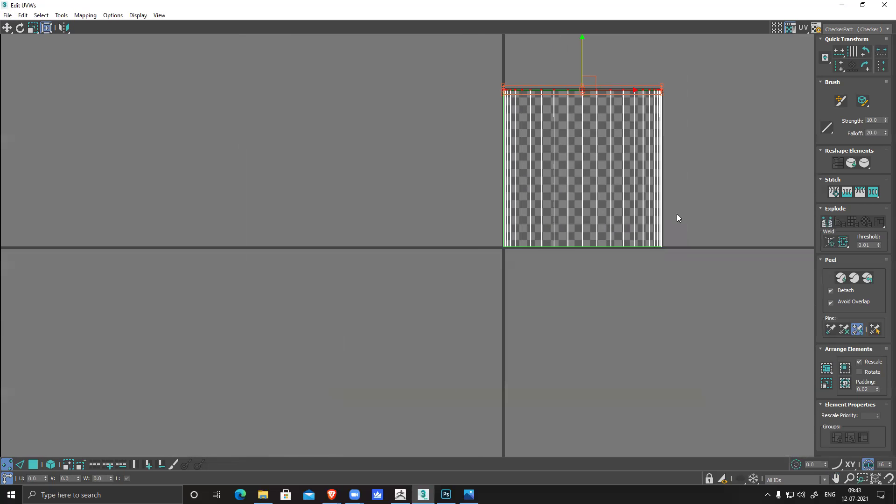
pyautogui.moveTo(676, 214); pyautogui.dragTo(650, 220, button='middle')
pyautogui.click(884, 5)
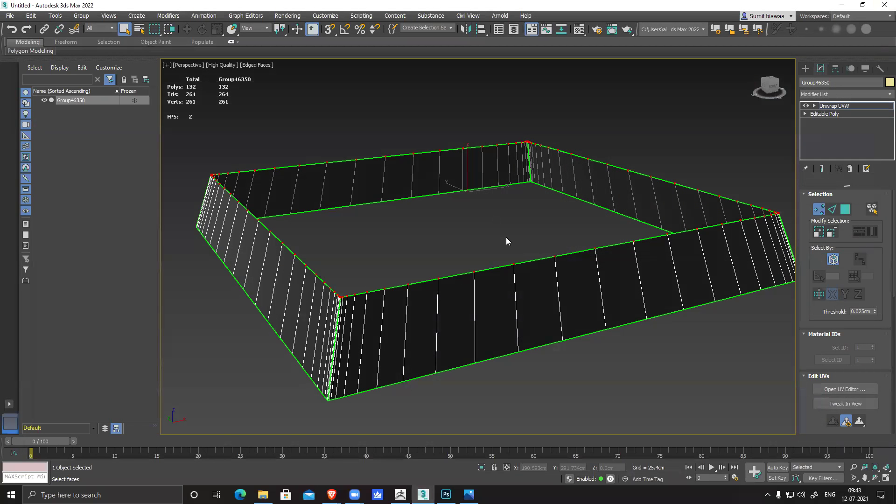
# - Restore the 3ds Max window to a smaller size, uncovering the border files on the desktop
pyautogui.keyDown('alt'); pyautogui.moveTo(674, 295); pyautogui.dragTo(609, 310, button='middle'); pyautogui.keyUp('alt')
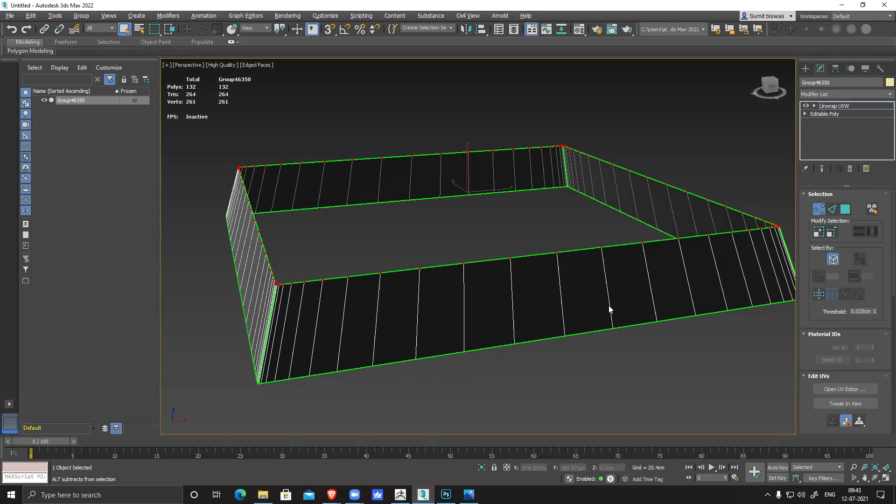
pyautogui.keyDown('alt'); pyautogui.moveTo(508, 198); pyautogui.dragTo(460, 197, button='middle'); pyautogui.keyUp('alt')
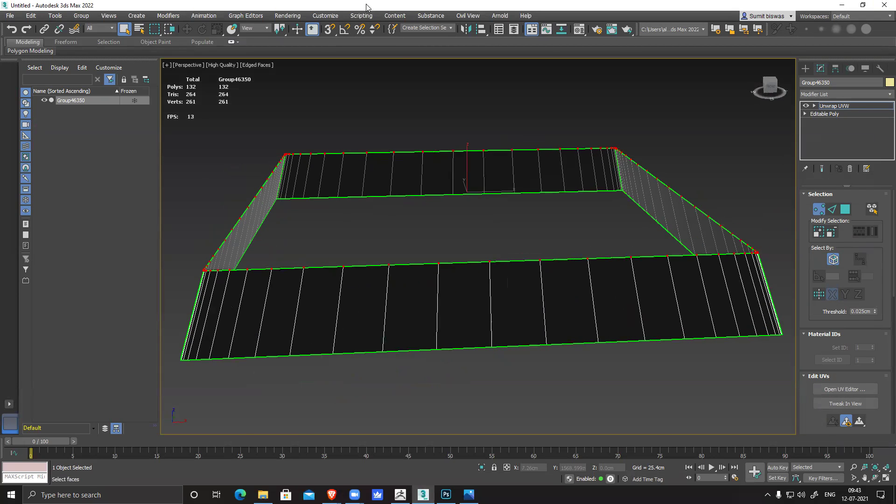
pyautogui.moveTo(366, 6); pyautogui.dragTo(455, 15)
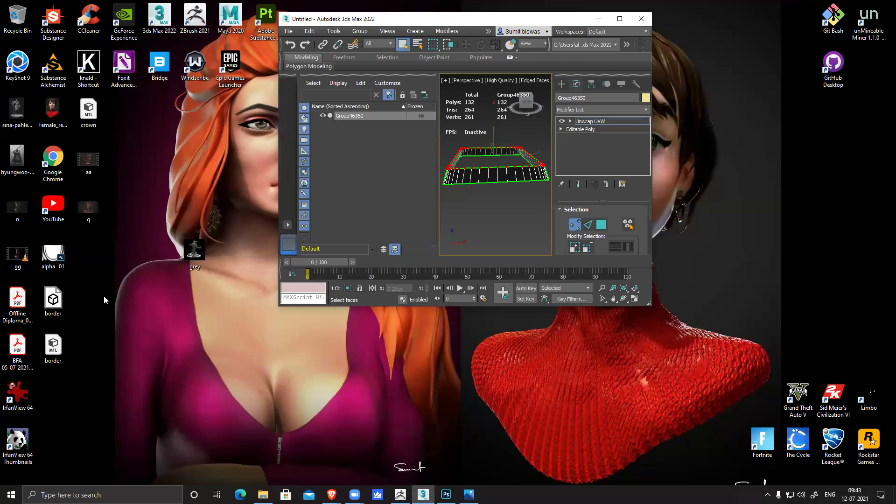
# - Apply the alpha_01 image from the desktop to the border mesh in the 3ds Max viewport, with the window maximized
pyautogui.moveTo(52, 254); pyautogui.dragTo(497, 177)
pyautogui.click(619, 18)
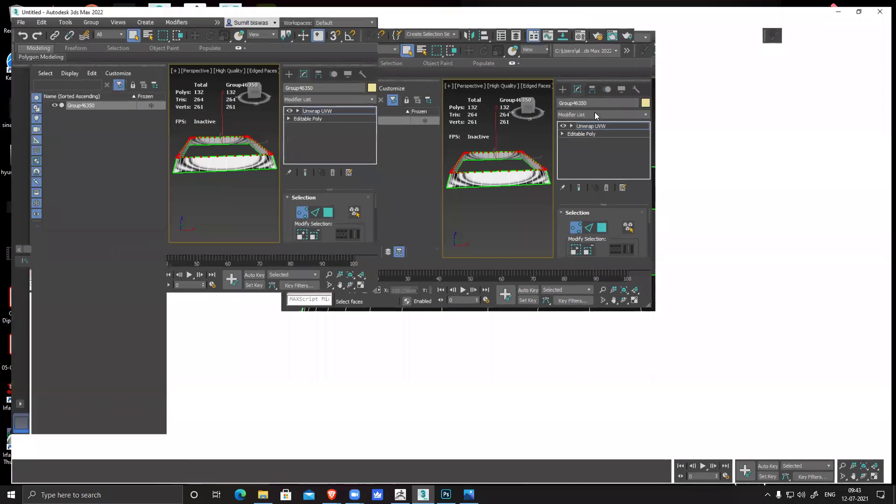
pyautogui.keyDown('alt'); pyautogui.moveTo(512, 253); pyautogui.dragTo(370, 276, button='middle'); pyautogui.keyUp('alt')
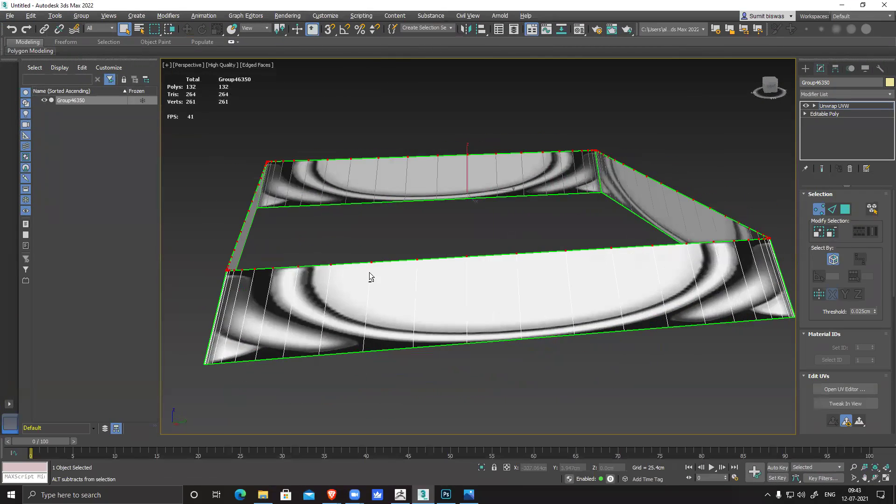
pyautogui.keyDown('alt'); pyautogui.moveTo(345, 353); pyautogui.dragTo(498, 330, button='middle'); pyautogui.keyUp('alt')
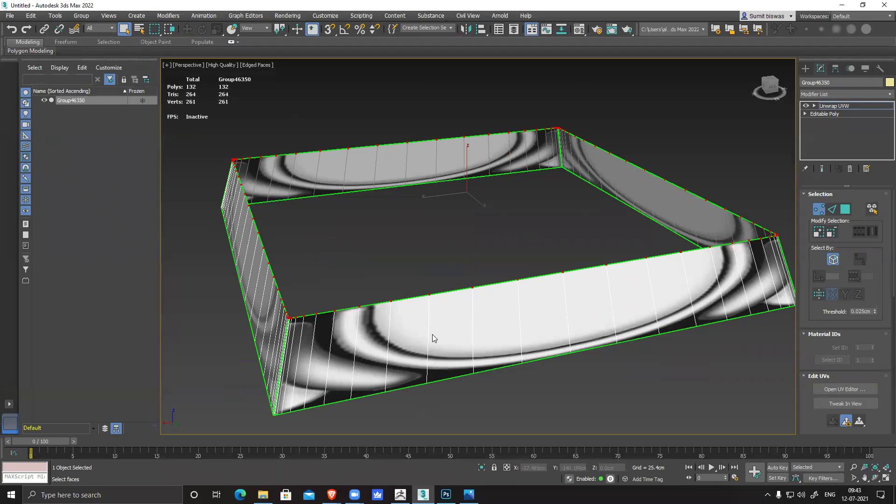
# - Bring the border's material into the Material Editor and set its base color bitmap's U tiling to 4
pyautogui.press('m')
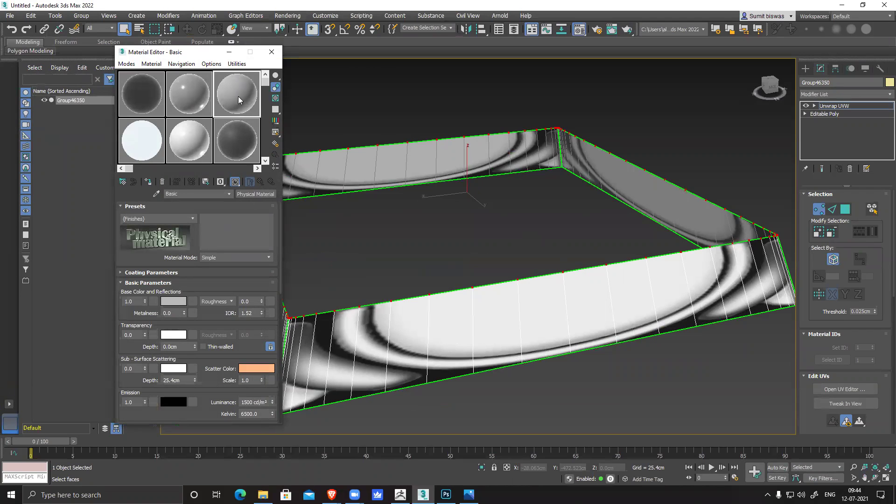
pyautogui.click(147, 182)
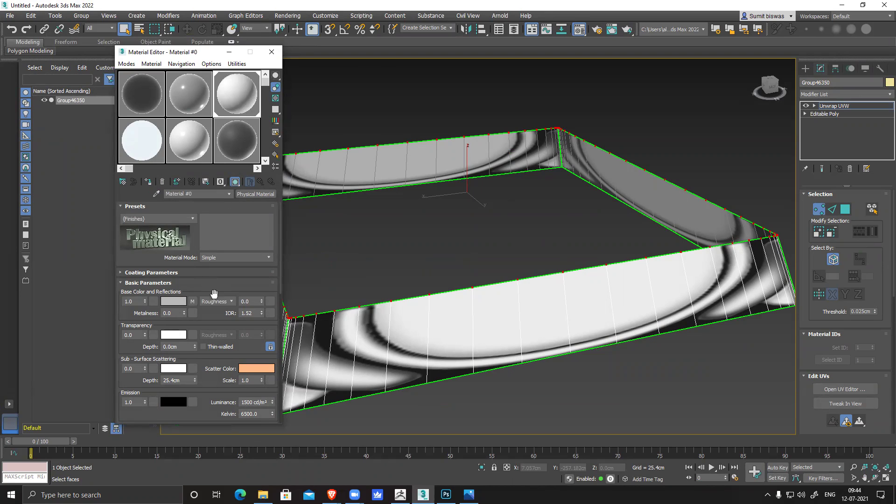
pyautogui.click(192, 302)
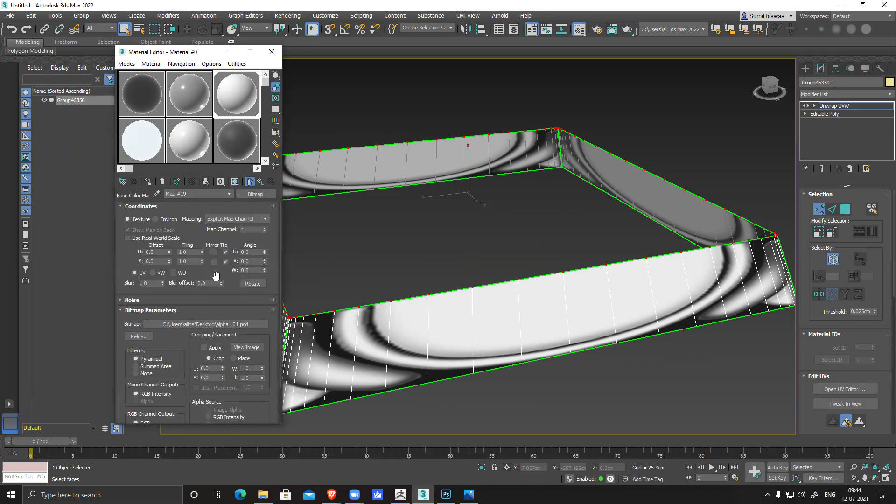
pyautogui.doubleClick(192, 253)
# - Try V tiling values of 4 and 0 on the bitmap, ending with 1
pyautogui.moveTo(192, 261); pyautogui.dragTo(166, 262)
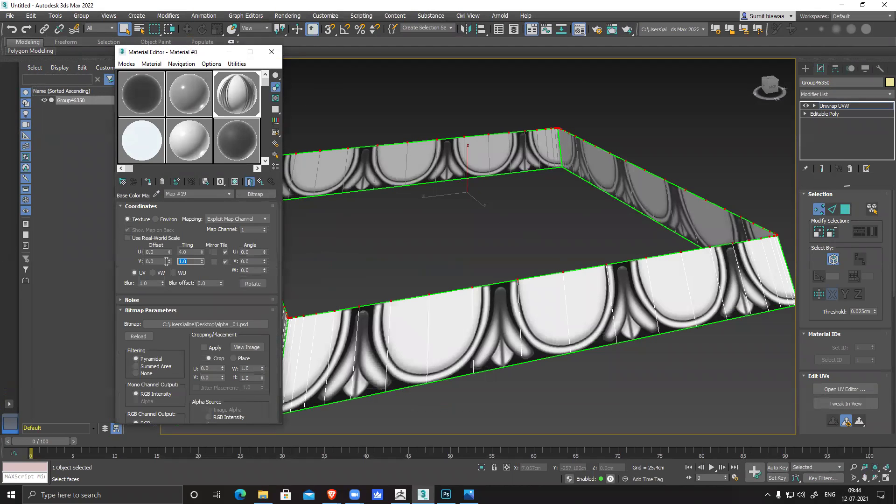
pyautogui.click(198, 260)
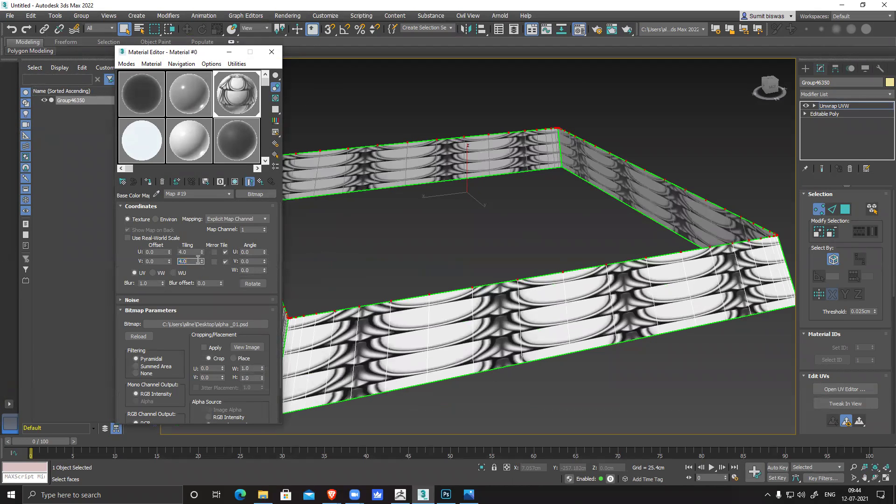
pyautogui.write('0')
pyautogui.press('Return')
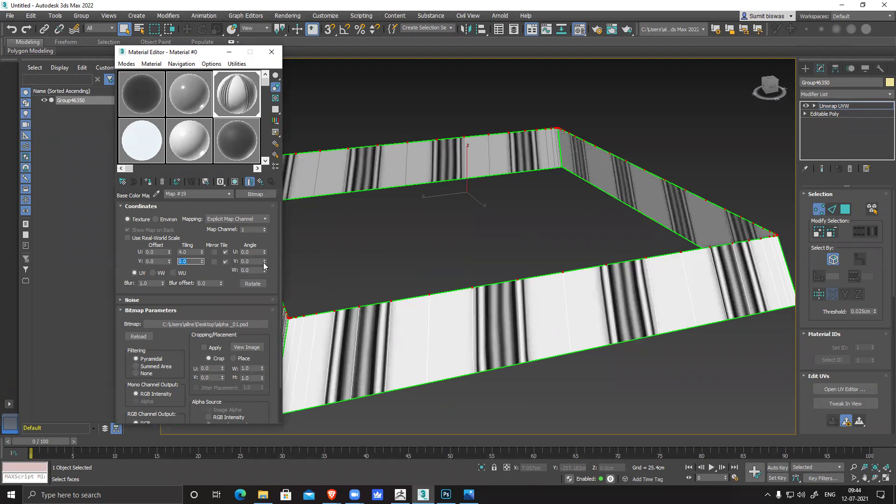
pyautogui.write('1')
pyautogui.press('Return')
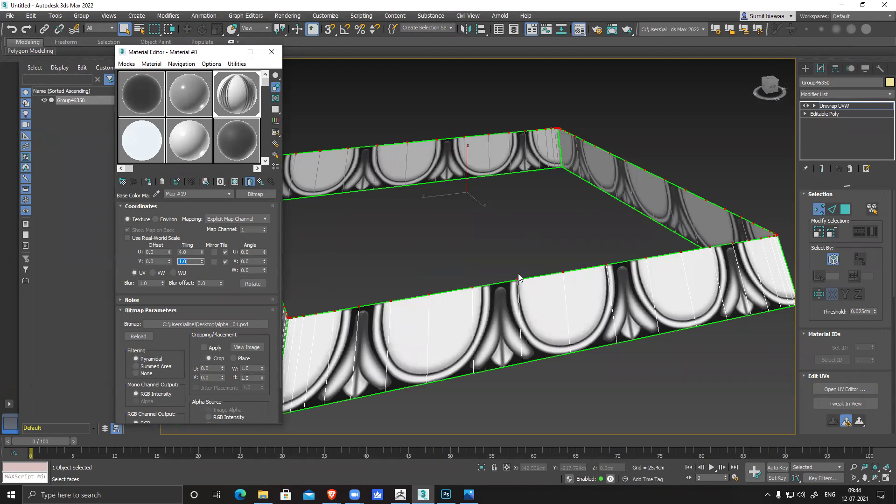
# - Set the bitmap's U tiling to 5 and inspect the ornament spacing around the border
pyautogui.scroll(-6, 536, 280)
pyautogui.scroll(3, 587, 294)
pyautogui.click(185, 252)
pyautogui.write('5')
pyautogui.press('Return')
pyautogui.moveTo(606, 312)
pyautogui.keyDown('alt'); pyautogui.mouseDown(button='middle')
pyautogui.moveTo(295, 306)
pyautogui.moveTo(629, 301)
pyautogui.moveTo(606, 303)
pyautogui.mouseUp(button='middle'); pyautogui.keyUp('alt')
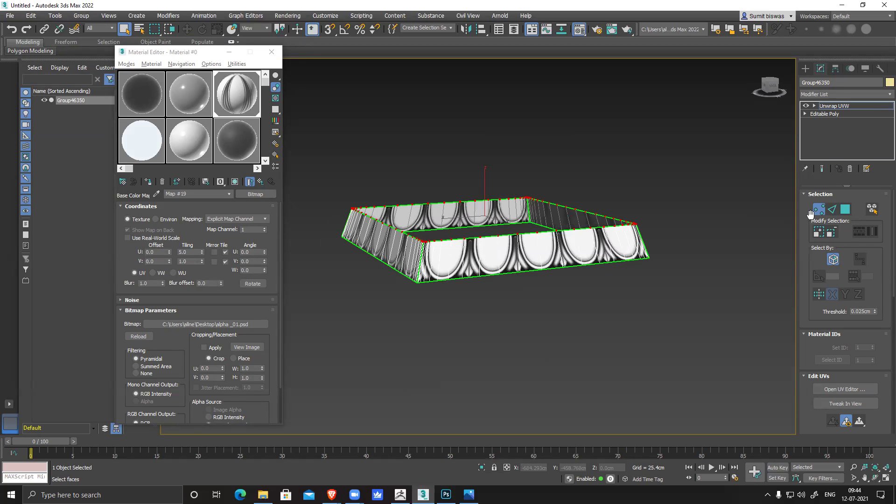
pyautogui.keyDown('alt'); pyautogui.moveTo(561, 265); pyautogui.dragTo(471, 287, button='middle'); pyautogui.keyUp('alt')
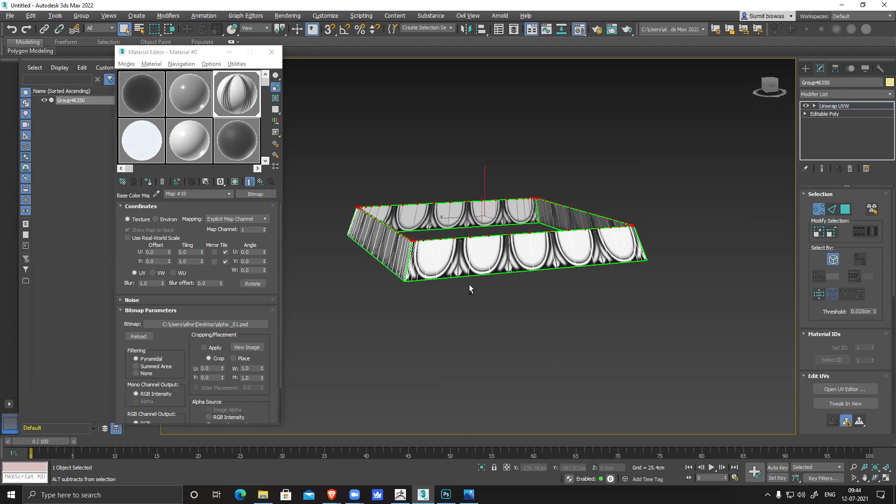
# - Reset the bitmap's U tiling to 1
pyautogui.click(191, 252)
pyautogui.write('1')
pyautogui.press('Return')
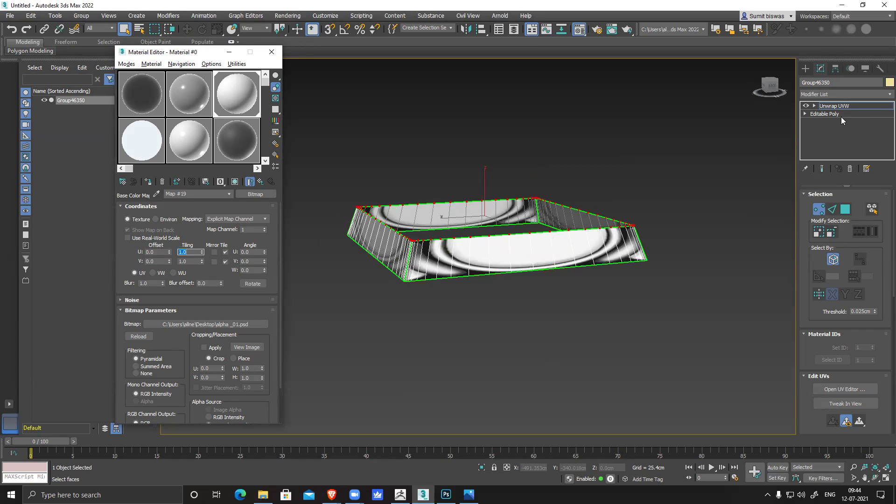
# - Open the UV editor, select all the border's UVs and stretch them horizontally to about 504% of their width
pyautogui.click(845, 389)
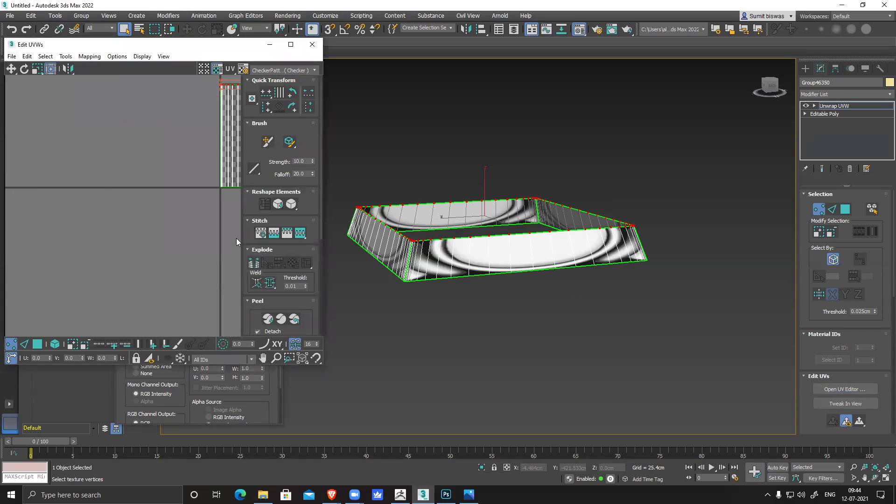
pyautogui.moveTo(233, 224); pyautogui.dragTo(103, 269, button='middle')
pyautogui.scroll(-5, 104, 268)
pyautogui.moveTo(204, 292); pyautogui.dragTo(202, 257, button='middle')
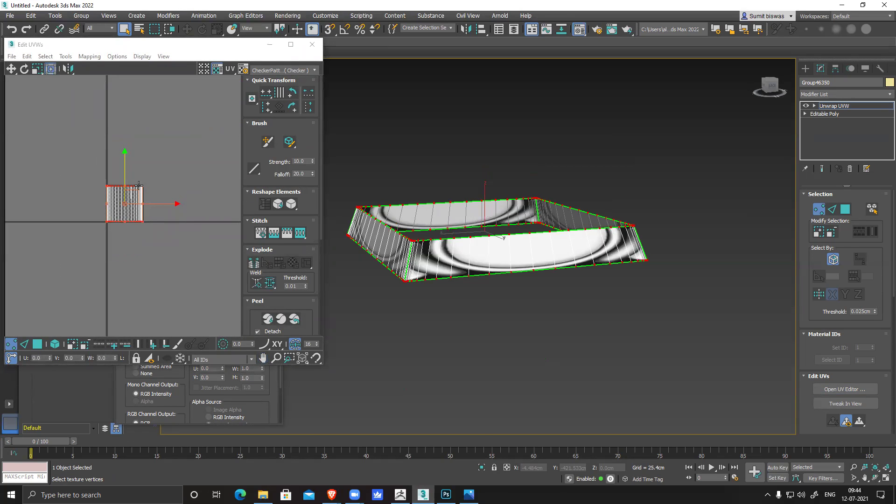
pyautogui.moveTo(139, 185); pyautogui.dragTo(288, 186)
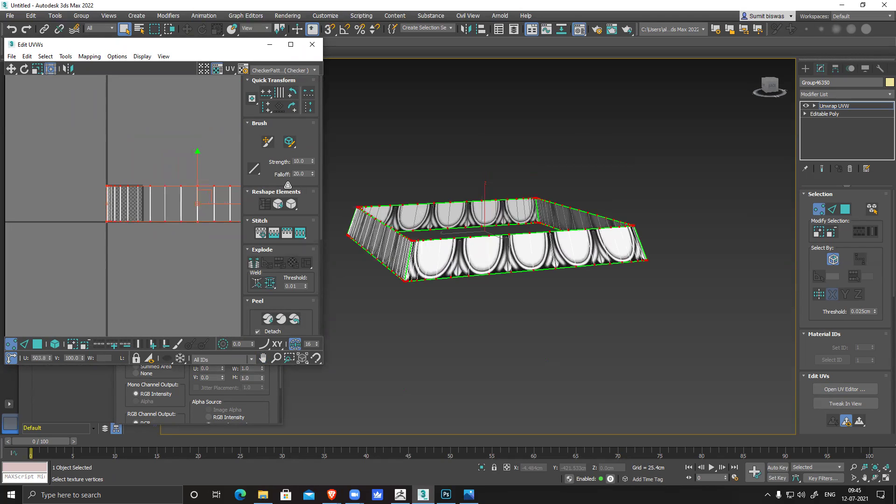
# - Fine-tune the right end of the stretched UV strip so five whole ornaments fit each side, checking the corners
pyautogui.keyDown('alt'); pyautogui.moveTo(636, 322); pyautogui.dragTo(570, 297, button='middle'); pyautogui.keyUp('alt')
pyautogui.scroll(6, 564, 267)
pyautogui.moveTo(120, 229); pyautogui.dragTo(28, 244, button='middle')
pyautogui.scroll(5, 204, 201)
pyautogui.moveTo(163, 211); pyautogui.dragTo(180, 208, button='middle')
pyautogui.scroll(1, 180, 208)
pyautogui.moveTo(200, 187); pyautogui.dragTo(191, 187)
pyautogui.keyDown('alt'); pyautogui.moveTo(442, 308); pyautogui.dragTo(510, 300, button='middle'); pyautogui.keyUp('alt')
pyautogui.scroll(-5, 469, 305)
pyautogui.moveTo(380, 299); pyautogui.dragTo(559, 297, button='middle')
pyautogui.scroll(5, 500, 282)
pyautogui.scroll(-10, 192, 258)
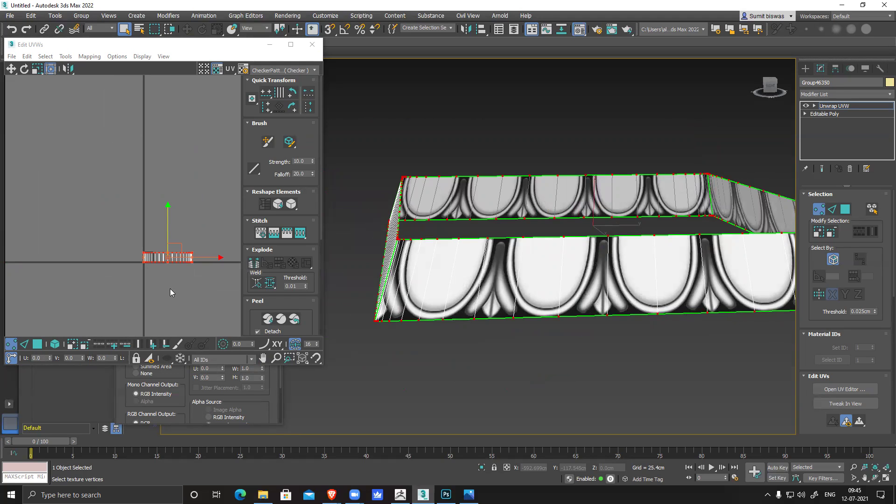
# - Close the UV editor, collapse the border's whole modifier stack to Editable Poly and close the Material Editor
pyautogui.click(312, 44)
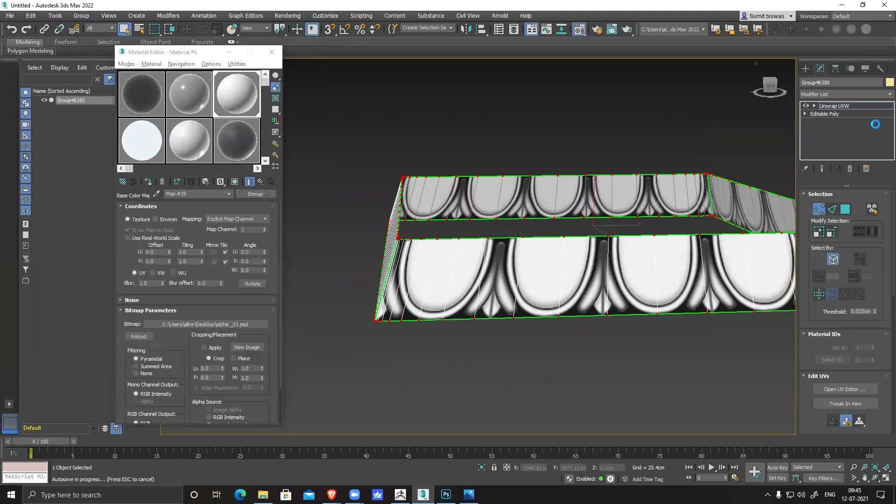
pyautogui.rightClick(839, 107)
pyautogui.click(802, 202)
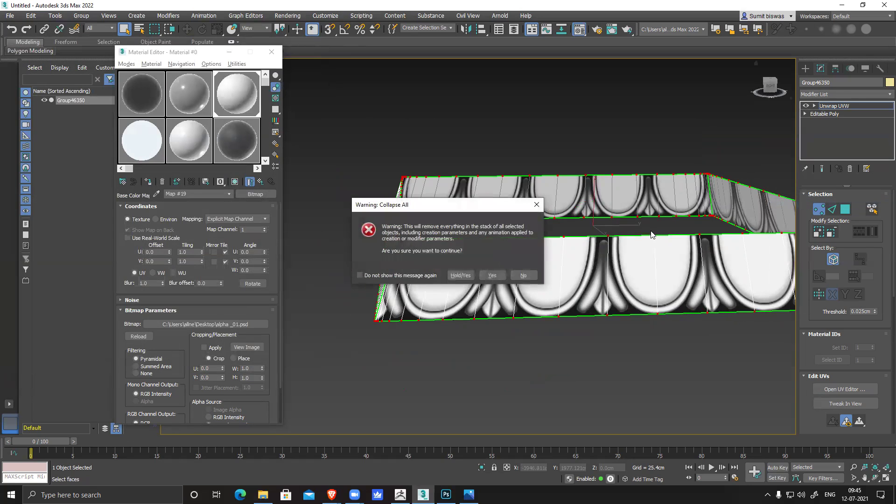
pyautogui.click(492, 275)
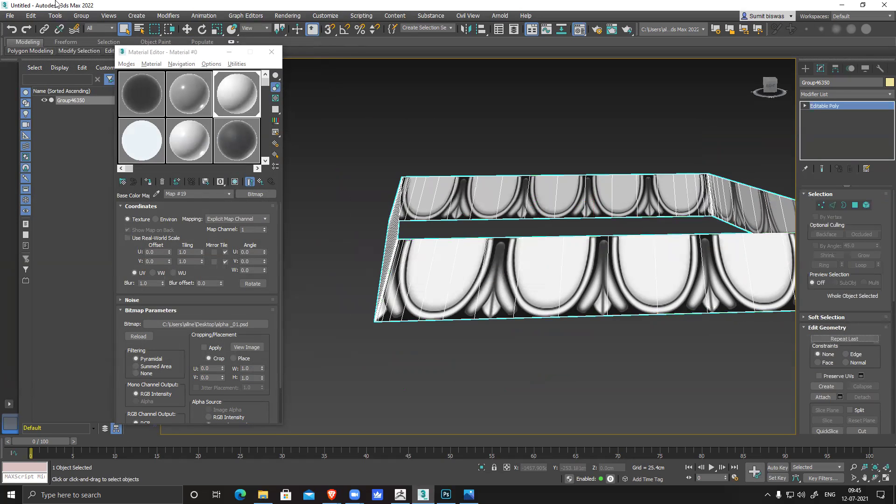
pyautogui.click(271, 52)
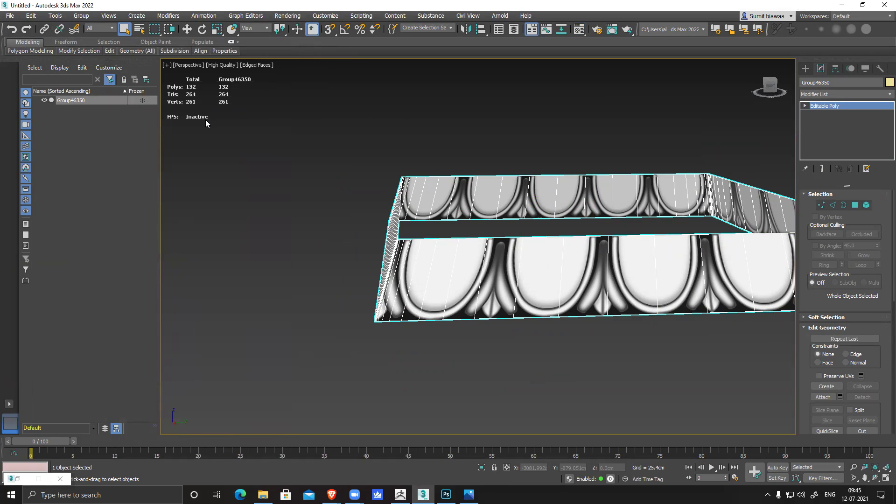
# - Add a TurboSmooth modifier to the border with 3 iterations
pyautogui.click(838, 93)
pyautogui.scroll(-20, 847, 210)
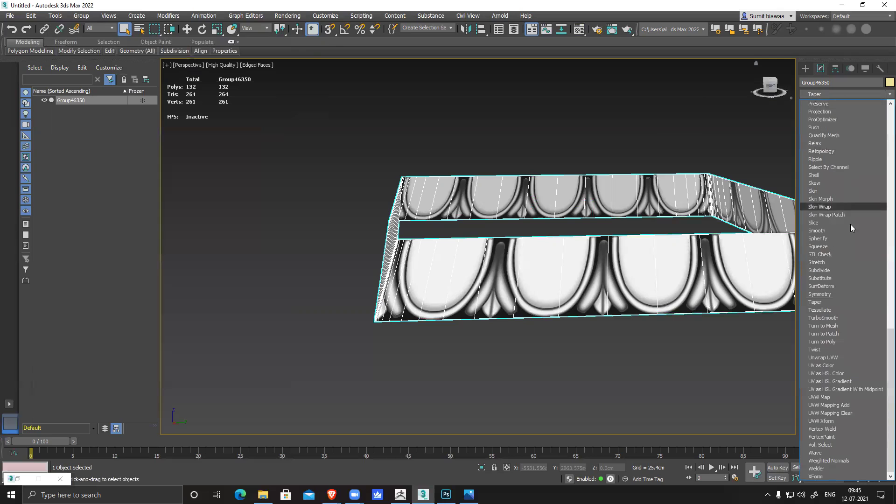
pyautogui.click(840, 314)
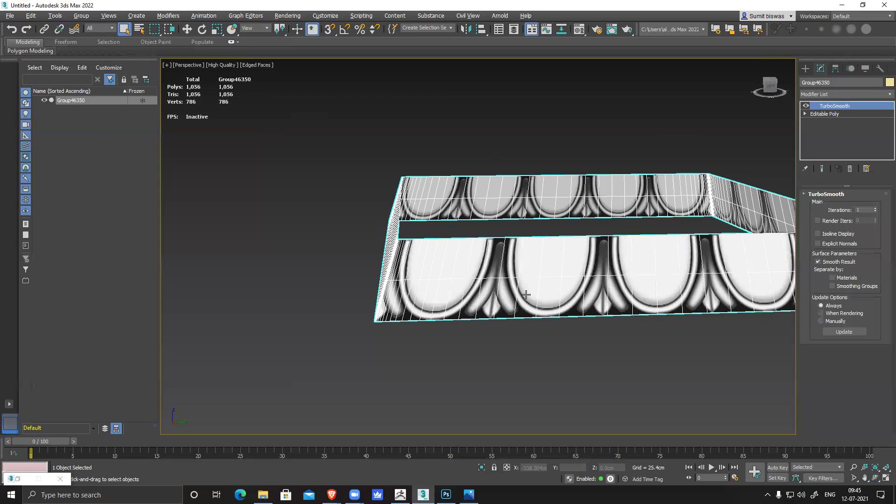
pyautogui.keyDown('alt'); pyautogui.moveTo(525, 293); pyautogui.dragTo(503, 317, button='middle'); pyautogui.keyUp('alt')
pyautogui.click(875, 208)
pyautogui.click(875, 208)
pyautogui.keyDown('alt'); pyautogui.moveTo(714, 263); pyautogui.dragTo(469, 267, button='middle'); pyautogui.keyUp('alt')
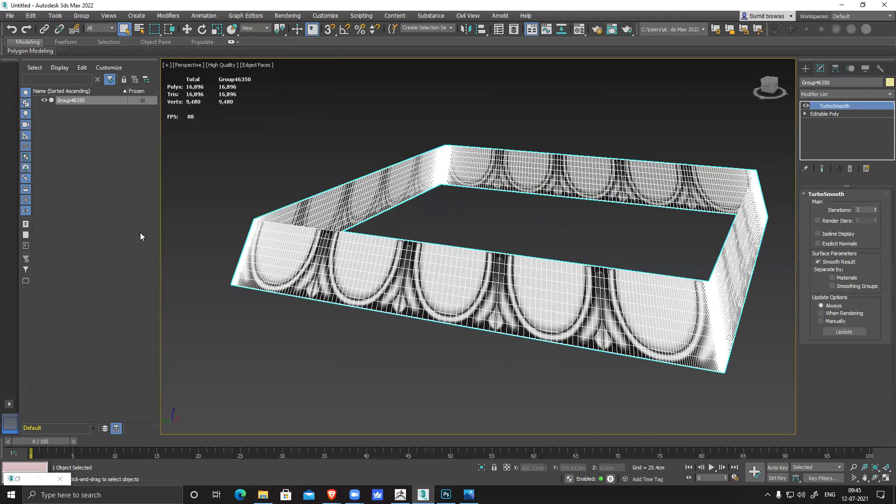
# - Export the selected border as OBJ with the ZBrush preset, replacing border.obj on the desktop
pyautogui.click(9, 16)
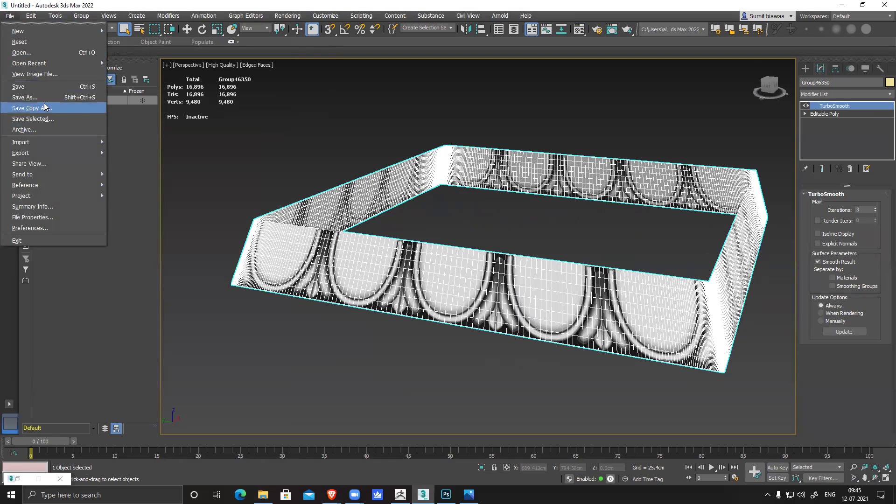
pyautogui.moveTo(59, 156)
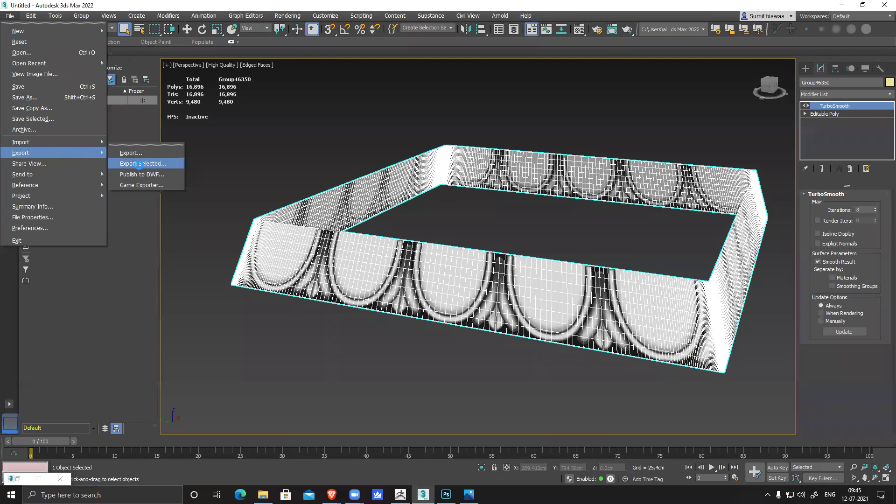
pyautogui.click(139, 164)
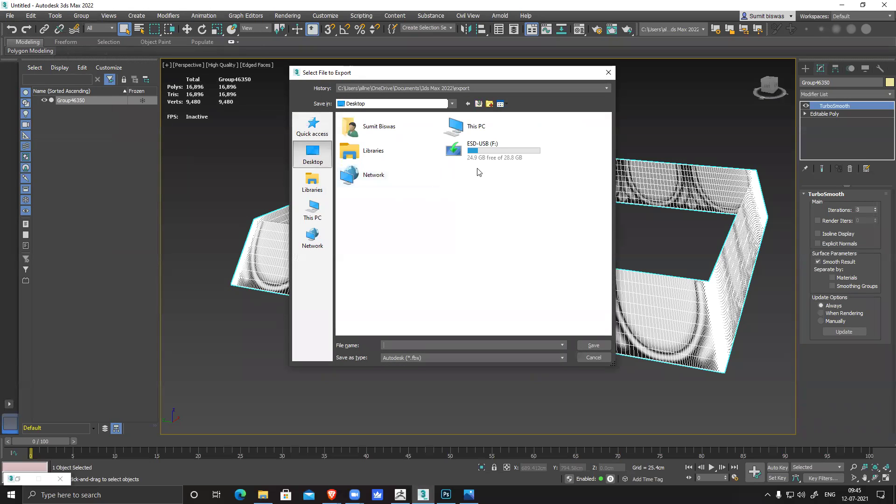
pyautogui.click(418, 358)
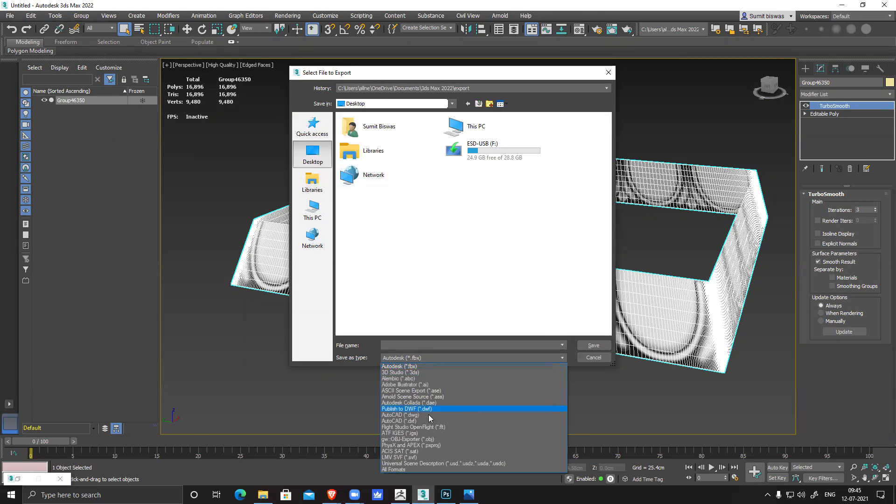
pyautogui.click(416, 440)
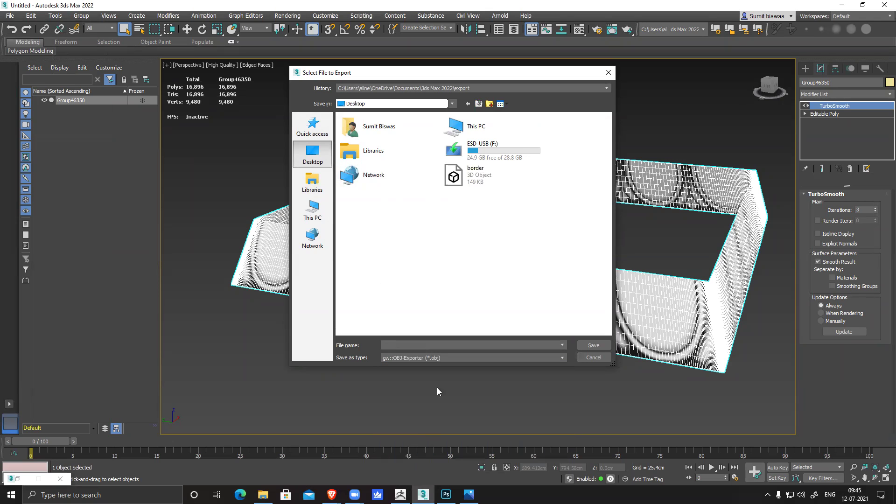
pyautogui.doubleClick(464, 179)
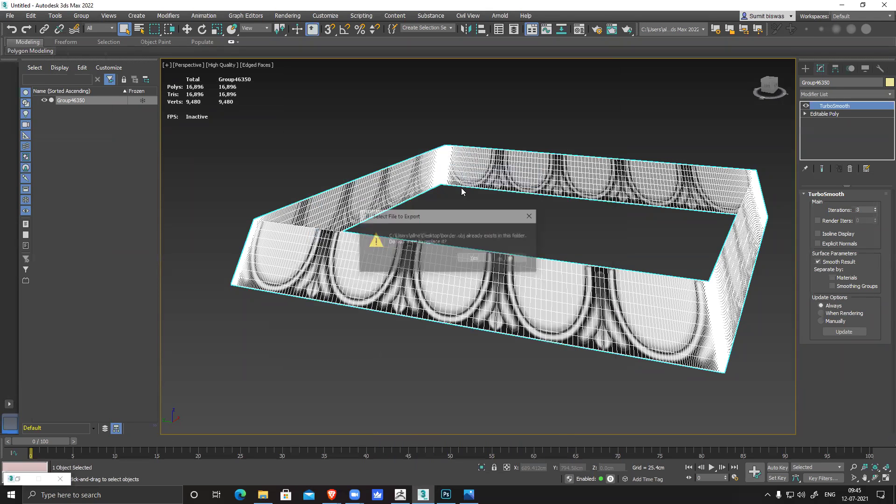
pyautogui.click(475, 258)
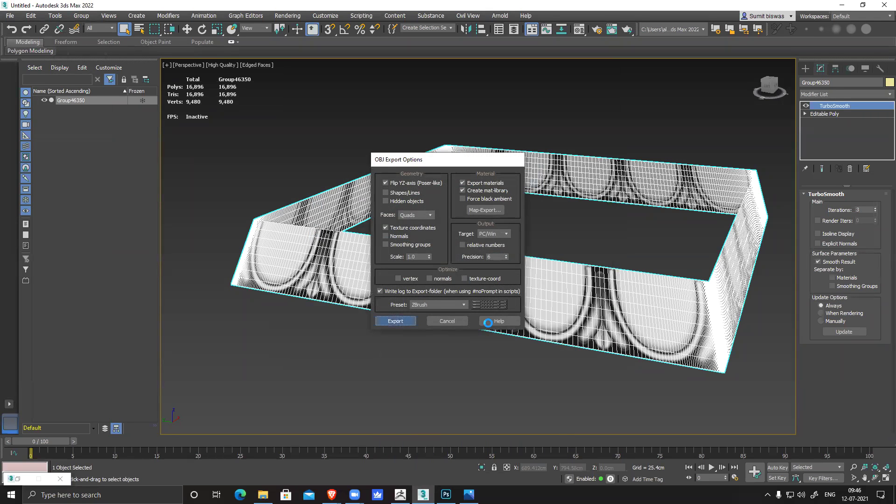
pyautogui.press('Return')
pyautogui.click(548, 324)
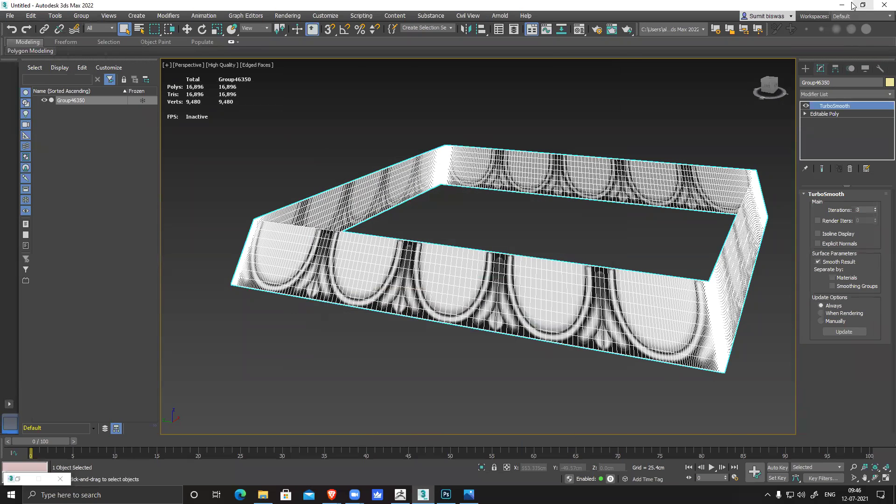
# - Switch to ZBrush and try to import the border mesh over the current tool, transferring the high-resolution details
pyautogui.click(848, 6)
pyautogui.click(400, 494)
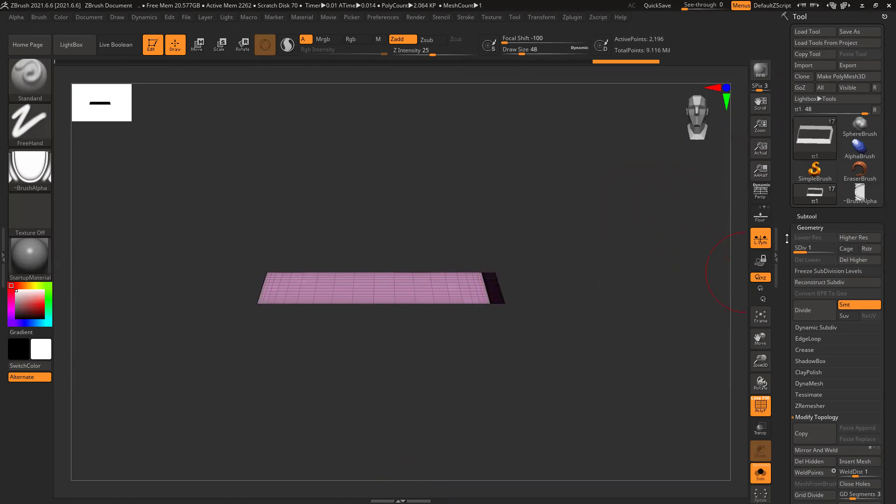
pyautogui.click(811, 66)
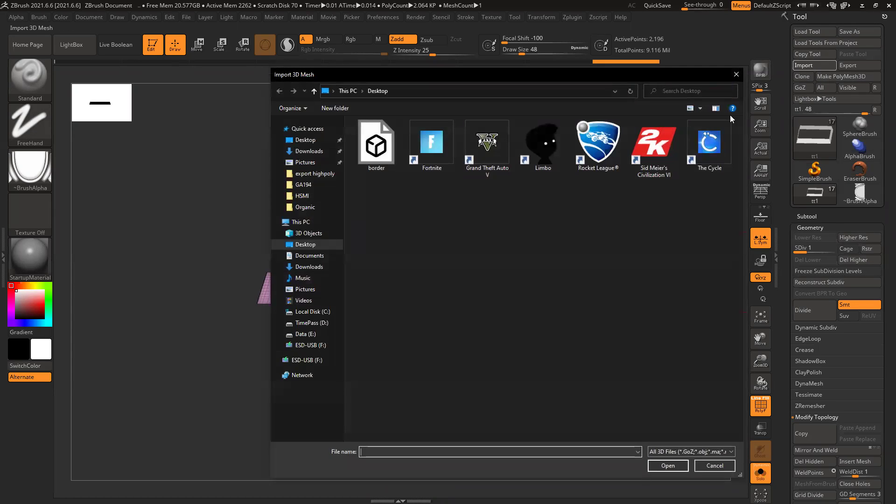
pyautogui.click(392, 165)
pyautogui.click(667, 465)
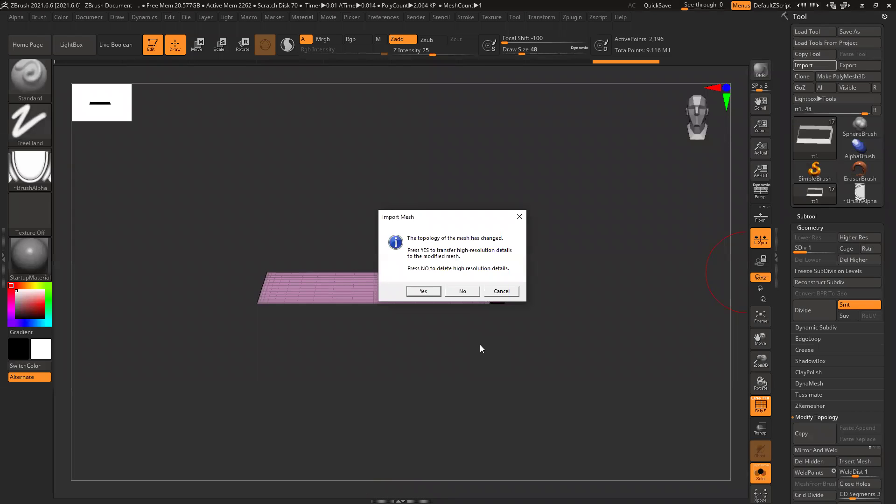
pyautogui.click(423, 292)
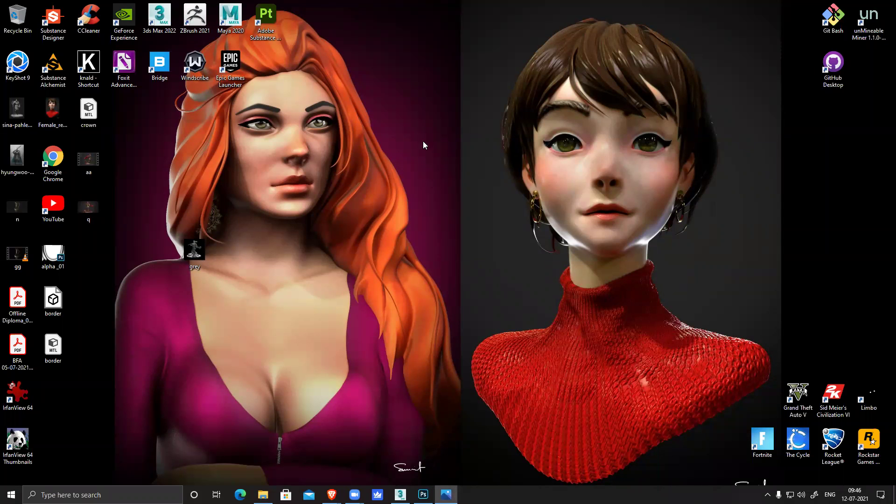
# - Launch ZBrush again from the desktop
pyautogui.doubleClick(195, 22)
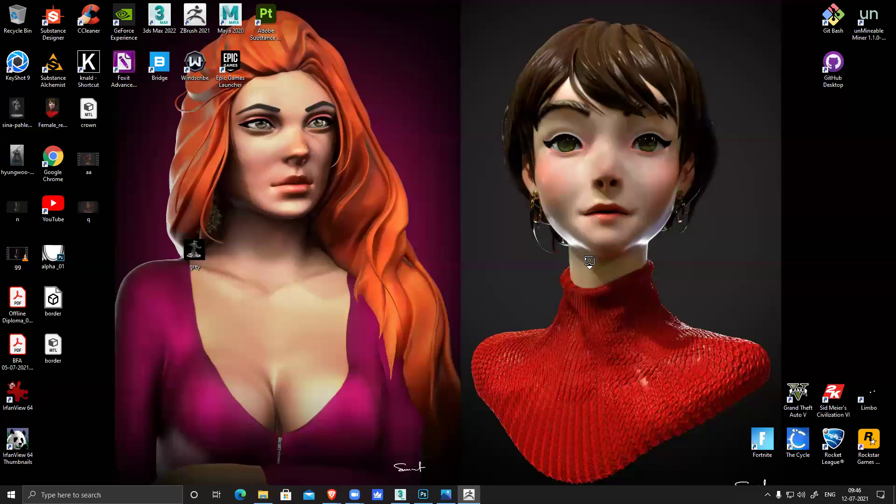
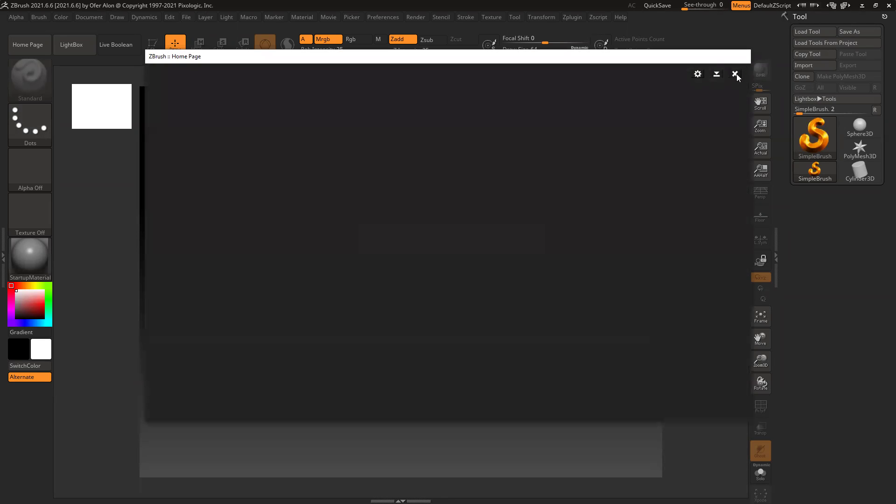
# - Dismiss the startup Home Page and open the QS_3172 project from the QuickSave files
pyautogui.click(734, 74)
pyautogui.click(520, 282)
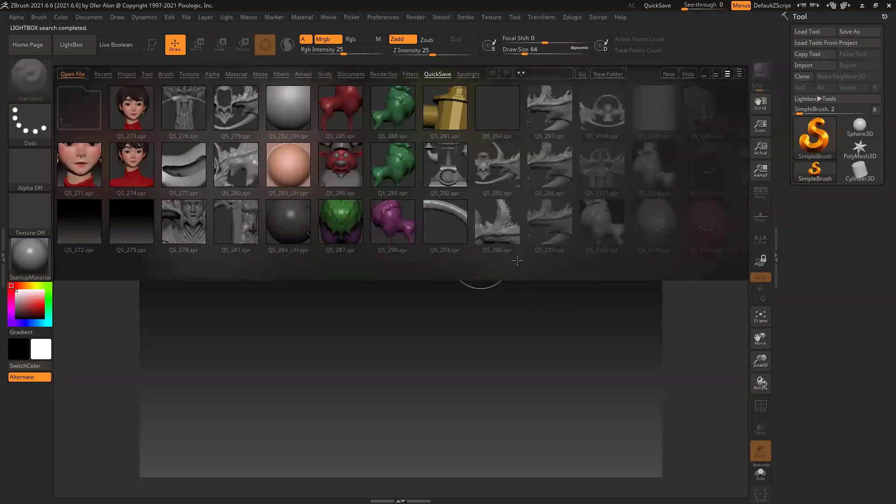
pyautogui.moveTo(589, 236); pyautogui.dragTo(145, 233)
pyautogui.doubleClick(432, 158)
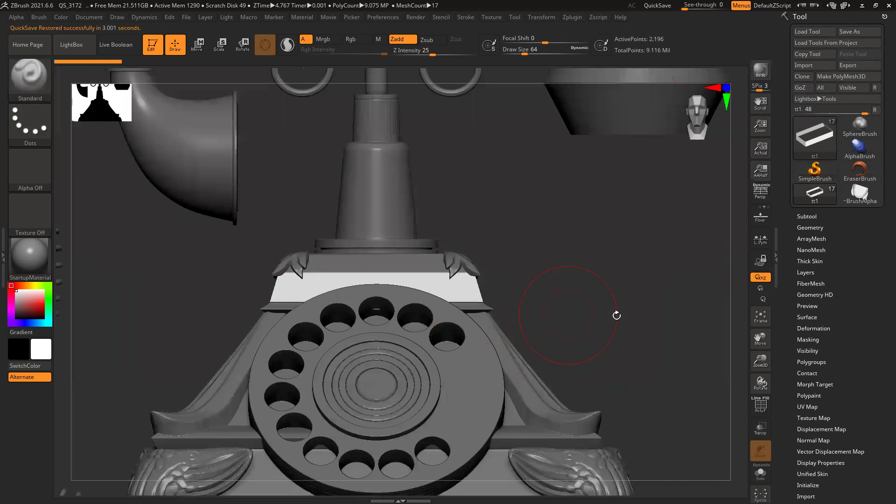
# - Isolate the sloped tt1 band with Solo and display its polygon wireframe
pyautogui.moveTo(642, 318); pyautogui.dragTo(728, 439)
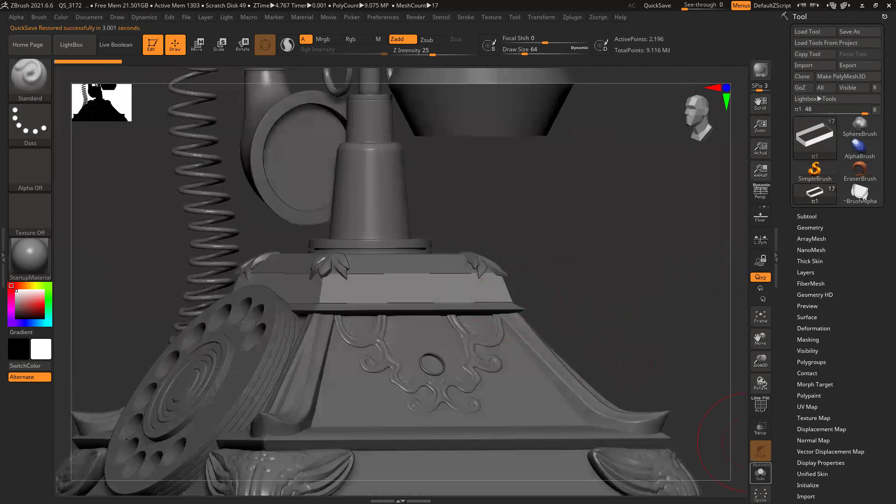
pyautogui.click(760, 472)
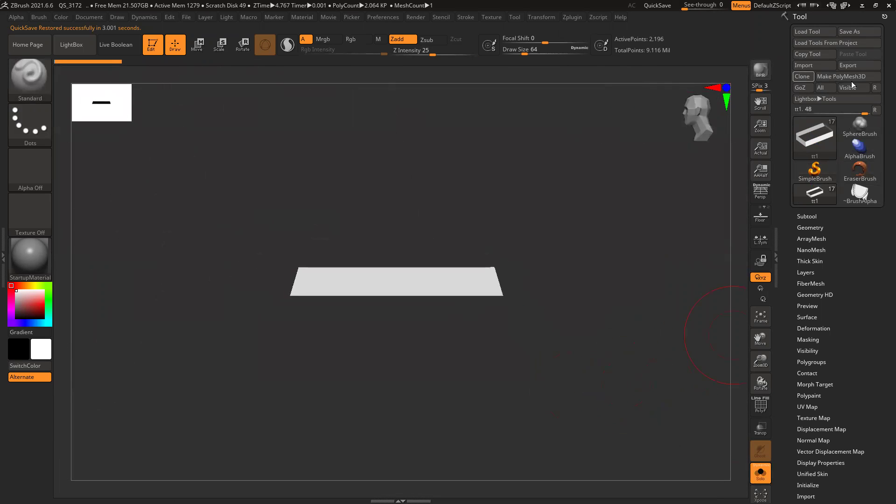
pyautogui.hotkey('shift', 'f')
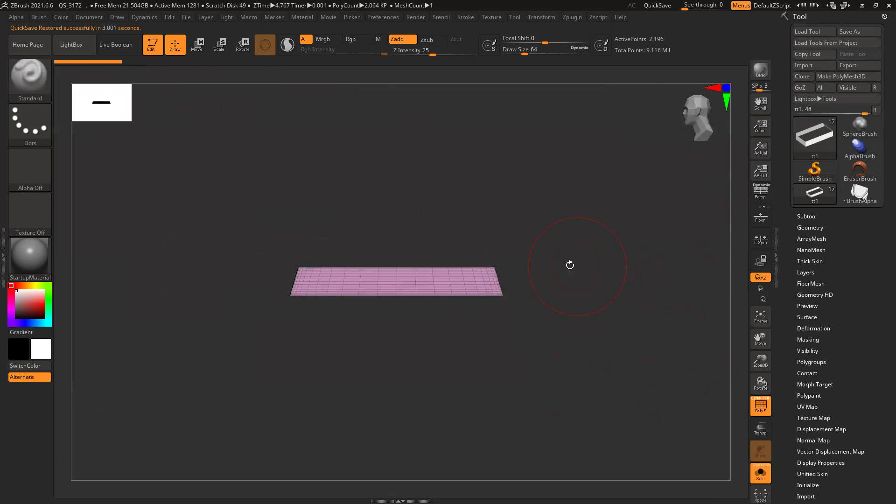
pyautogui.moveTo(570, 264); pyautogui.dragTo(610, 278)
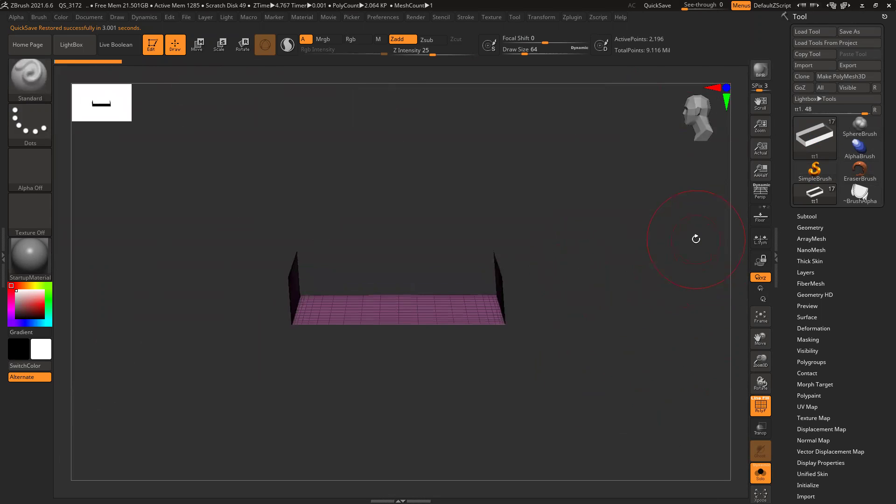
# - Append the border mesh from the desktop to the current tool with SubTool Master's MultiAppend
pyautogui.click(572, 18)
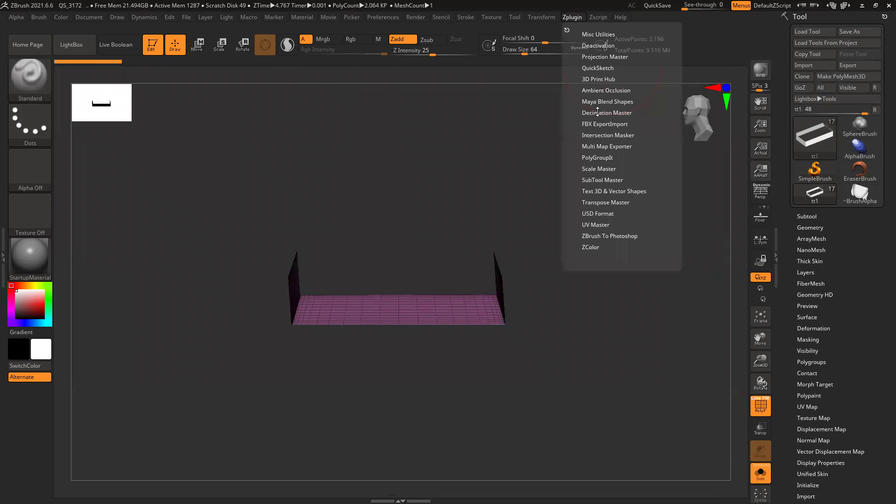
pyautogui.click(604, 180)
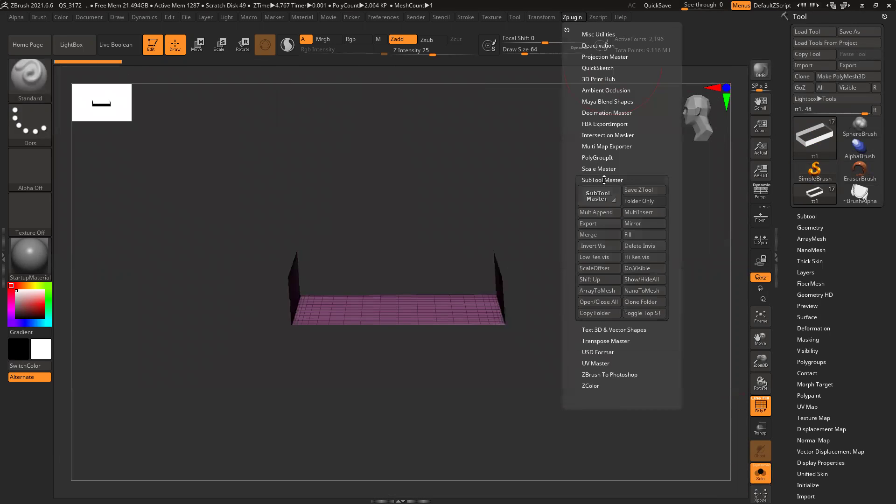
pyautogui.click(596, 212)
pyautogui.click(376, 140)
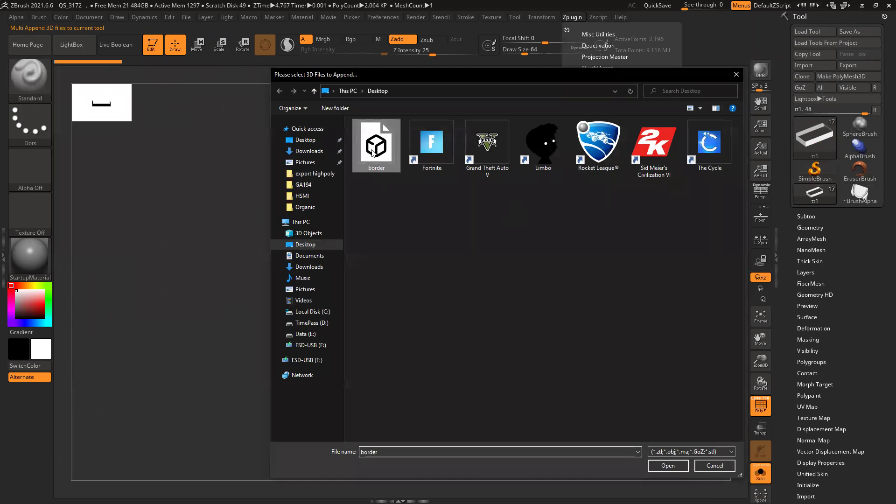
pyautogui.click(660, 457)
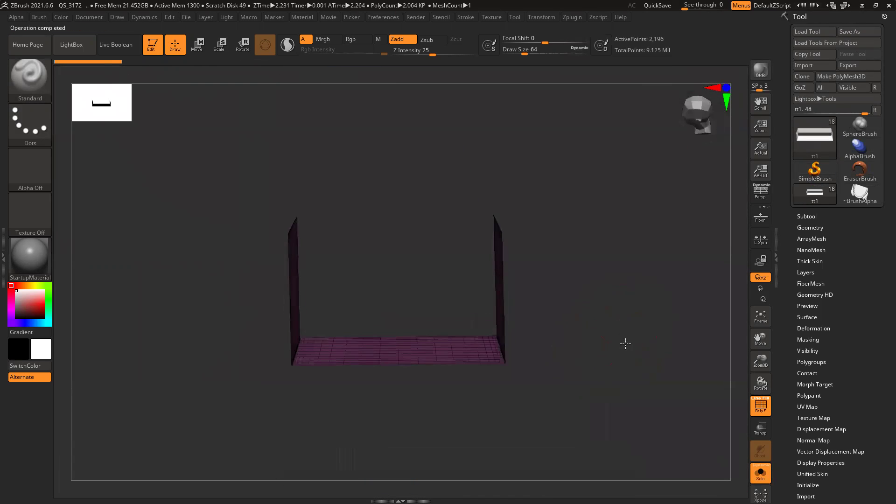
# - Delete the old tt1 band from the subtool list and confirm the deletion
pyautogui.click(808, 216)
pyautogui.moveTo(796, 284)
pyautogui.mouseDown()
pyautogui.moveTo(794, 327)
pyautogui.moveTo(794, 230)
pyautogui.moveTo(788, 274)
pyautogui.mouseUp()
pyautogui.click(858, 251)
pyautogui.click(845, 296)
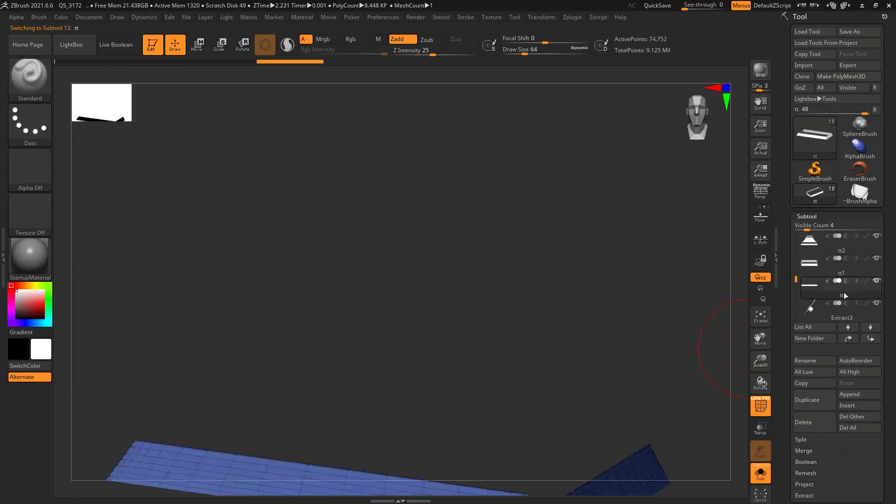
pyautogui.click(860, 269)
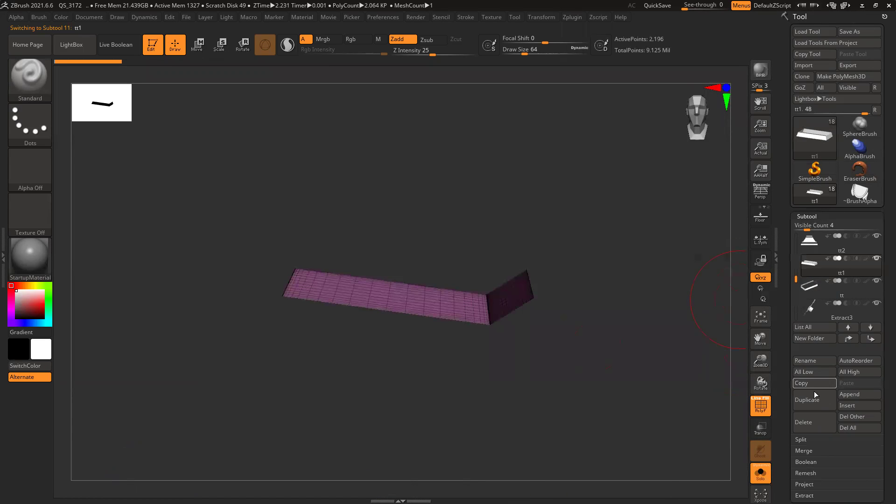
pyautogui.click(817, 423)
pyautogui.click(727, 442)
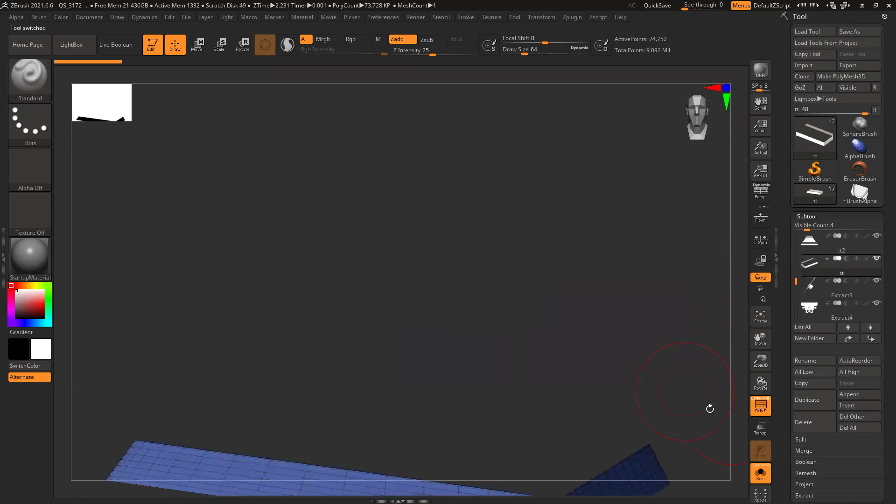
# - Show the whole telephone again, select the border subtool on the upper base and isolate it with Solo
pyautogui.click(768, 477)
pyautogui.moveTo(662, 248); pyautogui.dragTo(692, 288)
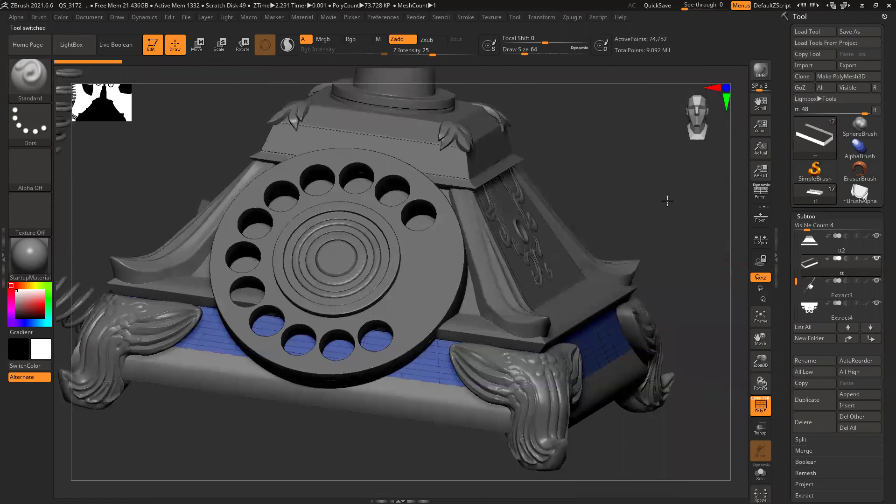
pyautogui.keyDown('alt'); pyautogui.click(493, 152); pyautogui.keyUp('alt')
pyautogui.moveTo(658, 183); pyautogui.dragTo(713, 191)
pyautogui.keyDown('alt'); pyautogui.moveTo(605, 151); pyautogui.dragTo(488, 282, button='right'); pyautogui.keyUp('alt')
pyautogui.click(761, 475)
pyautogui.moveTo(657, 299); pyautogui.dragTo(532, 267)
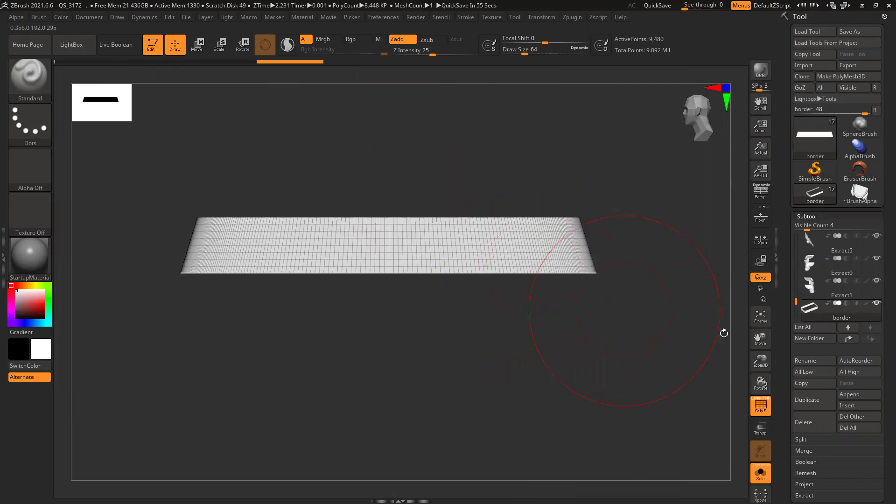
# - Create a new texture map for the border subtool
pyautogui.scroll(-5, 784, 392)
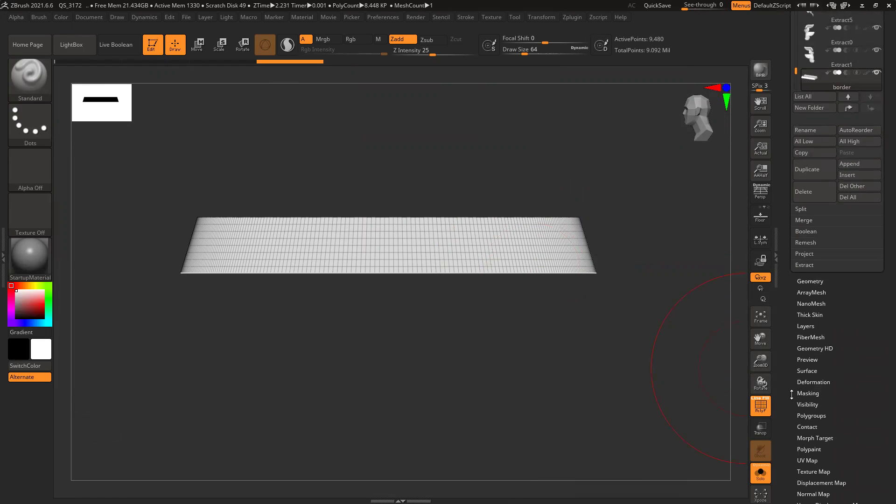
pyautogui.scroll(-1, 792, 394)
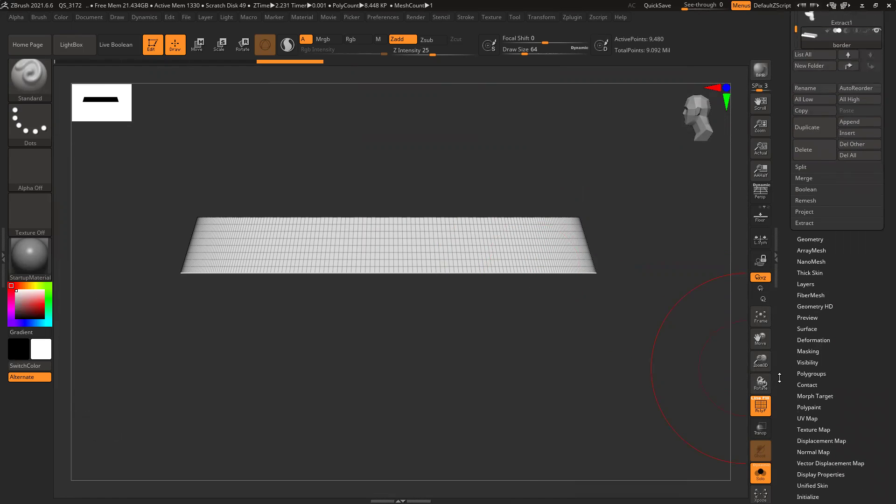
pyautogui.scroll(-1, 787, 368)
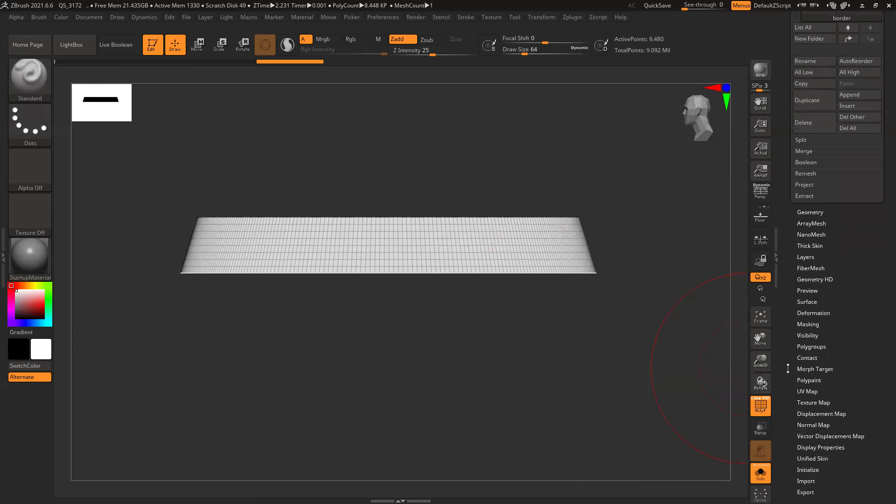
pyautogui.click(817, 410)
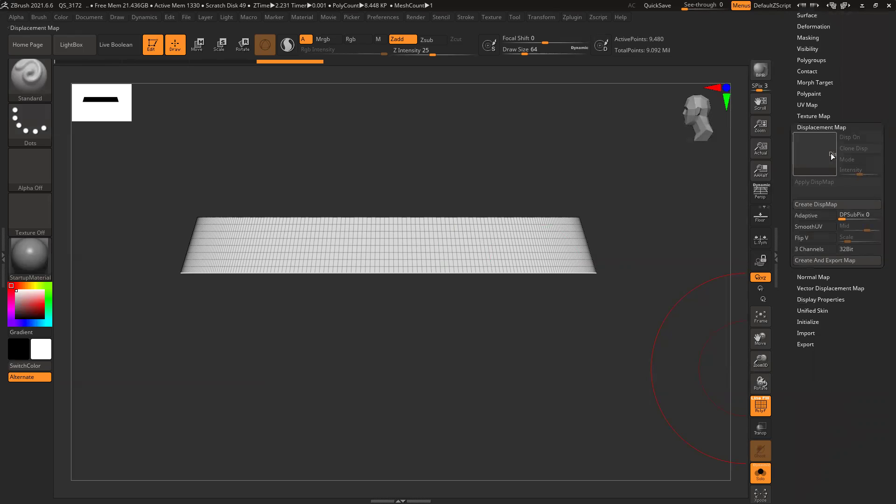
pyautogui.click(821, 114)
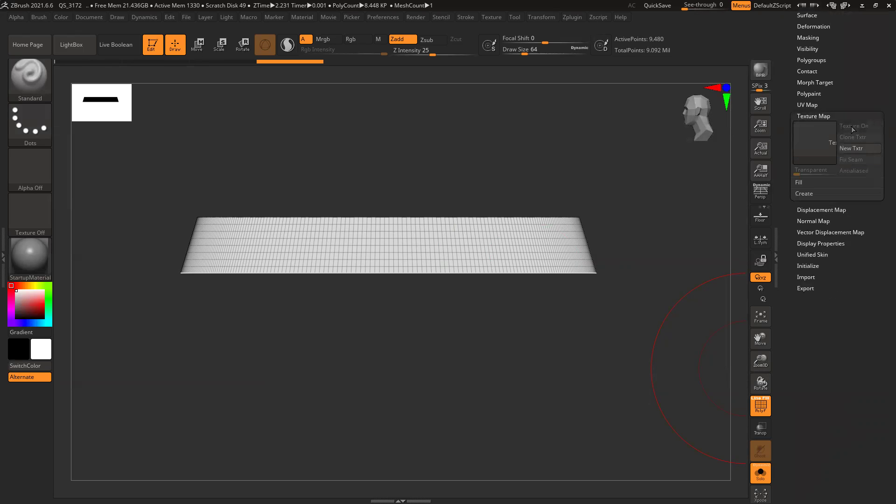
pyautogui.click(868, 153)
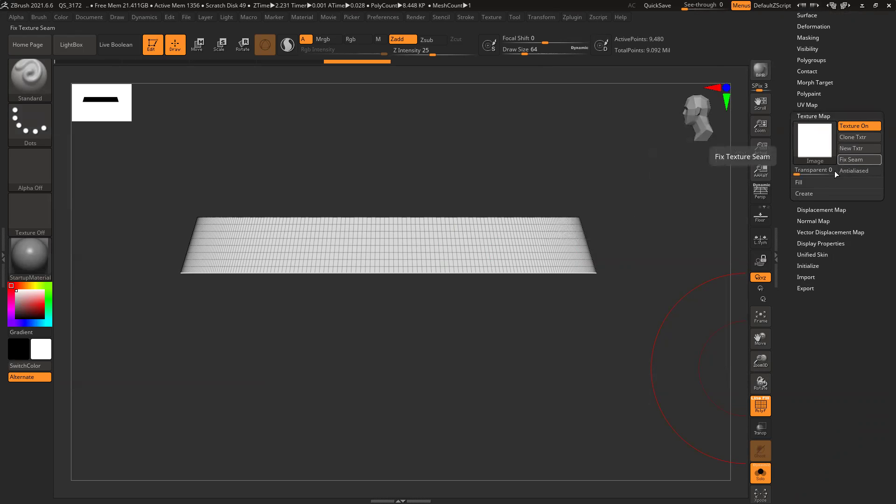
# - Import the alpha _01 image from the desktop as the border's displacement map
pyautogui.moveTo(824, 125)
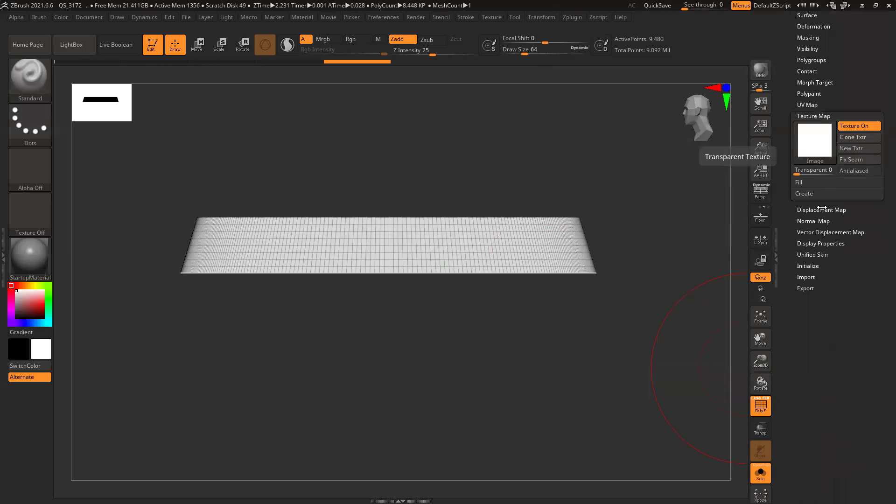
pyautogui.click(809, 210)
pyautogui.click(813, 157)
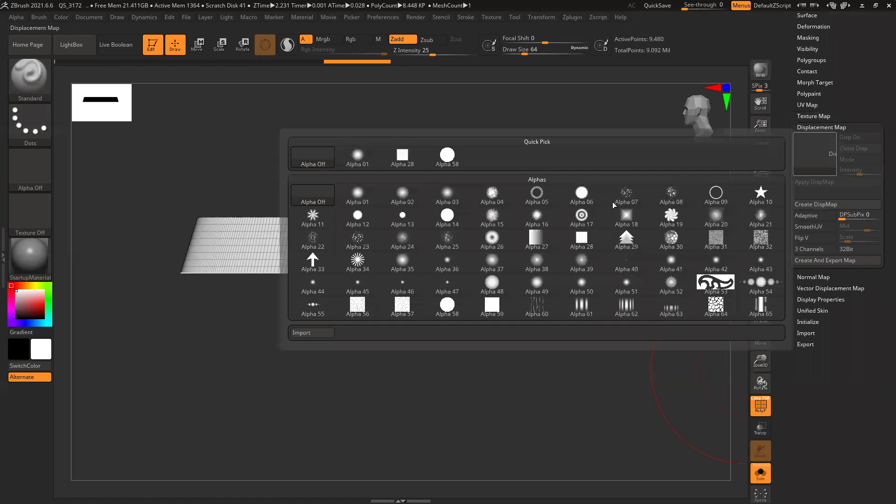
pyautogui.click(311, 333)
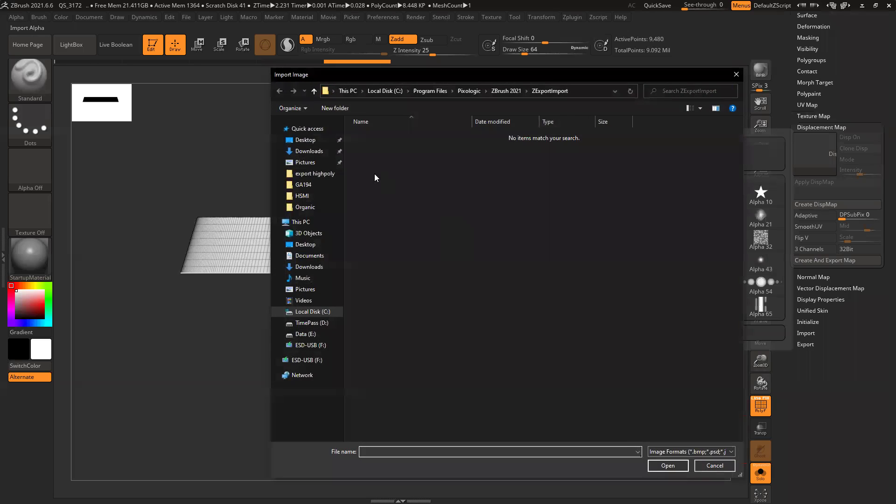
pyautogui.click(306, 140)
pyautogui.click(376, 146)
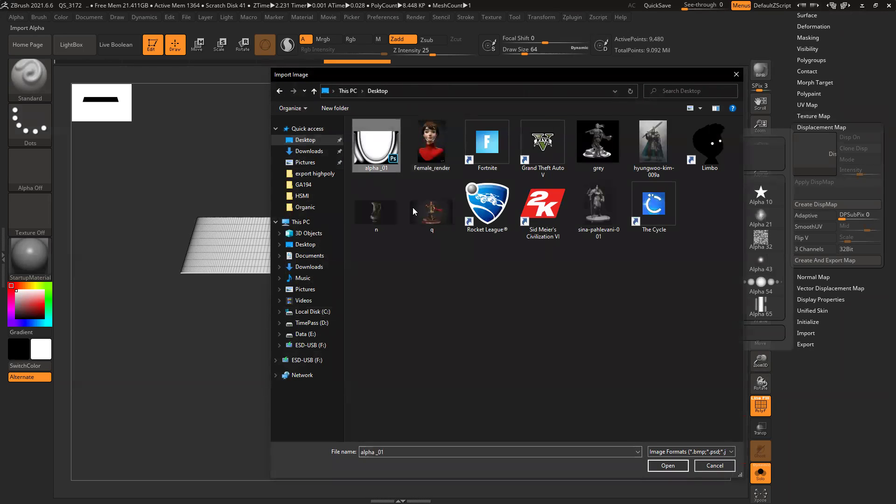
pyautogui.click(664, 465)
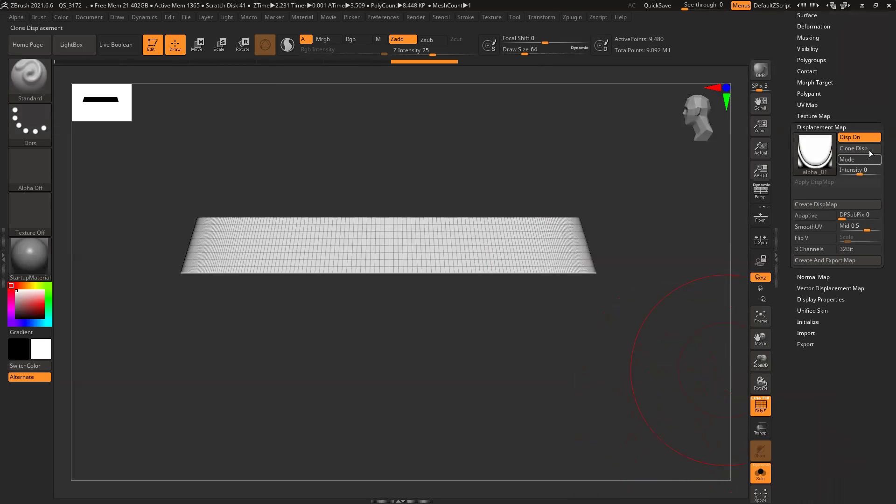
# - Set the border's displacement intensity to 0.2
pyautogui.click(853, 171)
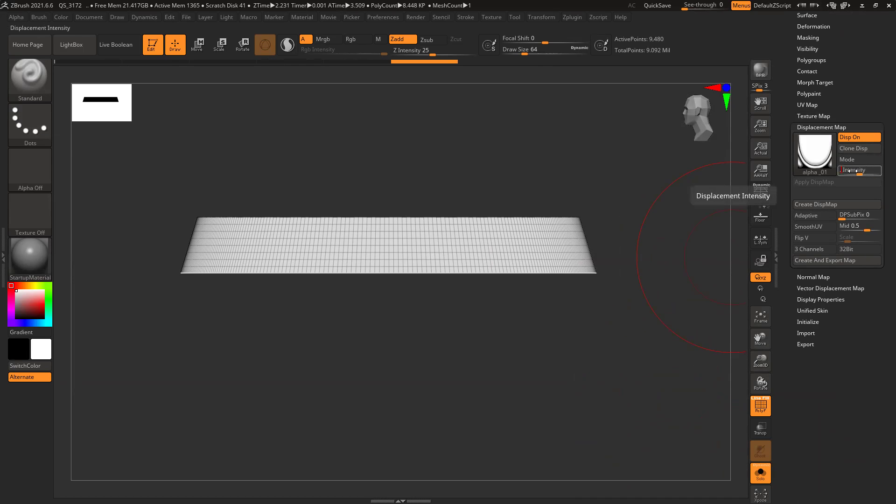
pyautogui.write('0.2')
pyautogui.press('Return')
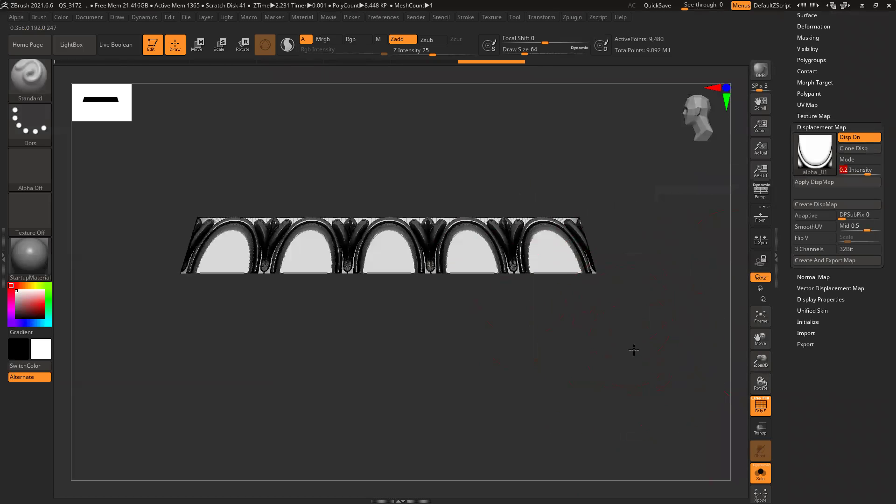
pyautogui.moveTo(665, 184)
pyautogui.mouseDown()
pyautogui.moveTo(661, 244)
pyautogui.moveTo(670, 190)
pyautogui.mouseUp()
# - Try to turn the arch pattern upside down with the displacement map's Flip V option
pyautogui.click(804, 238)
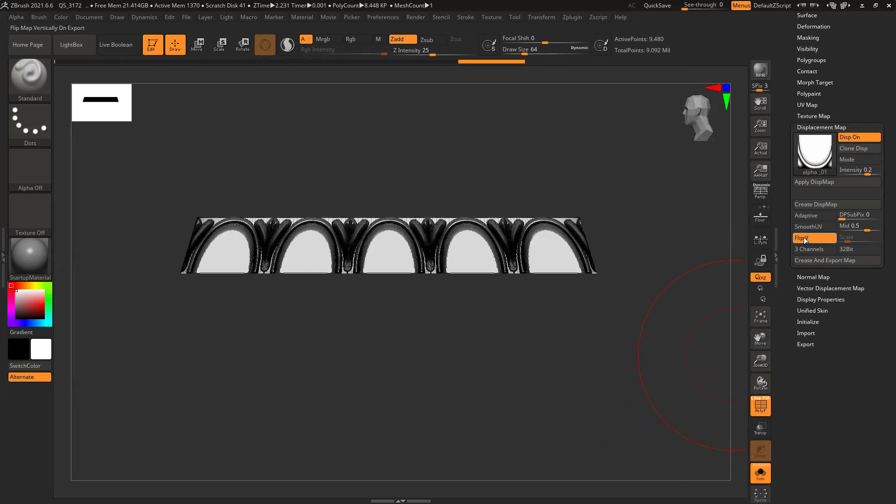
pyautogui.click(803, 240)
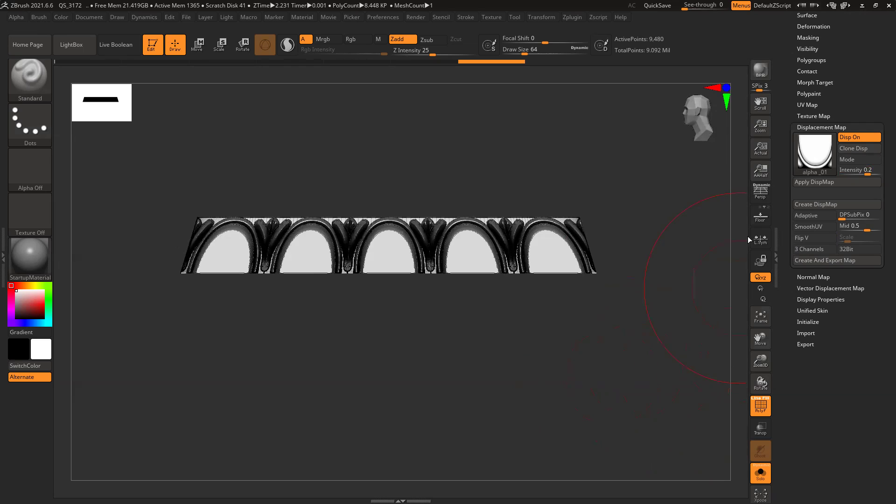
pyautogui.click(39, 17)
pyautogui.click(61, 16)
pyautogui.click(494, 18)
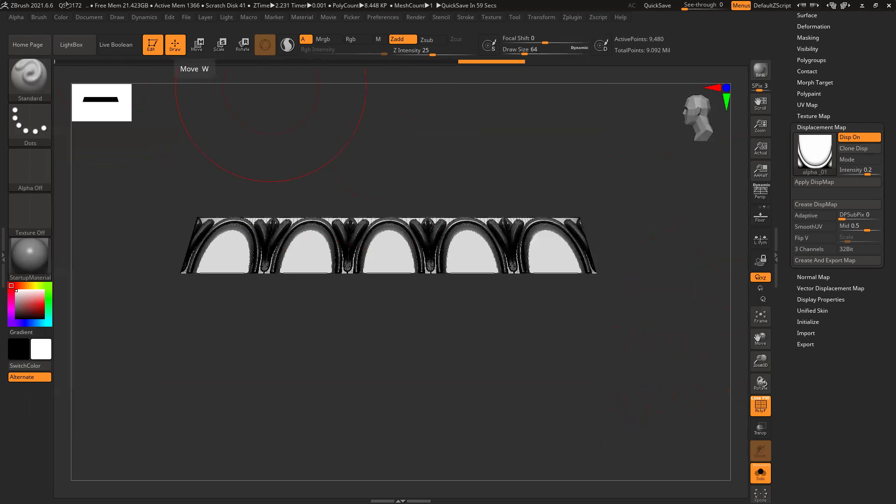
# - Import the alpha _01 image from the desktop as the current brush alpha
pyautogui.click(18, 19)
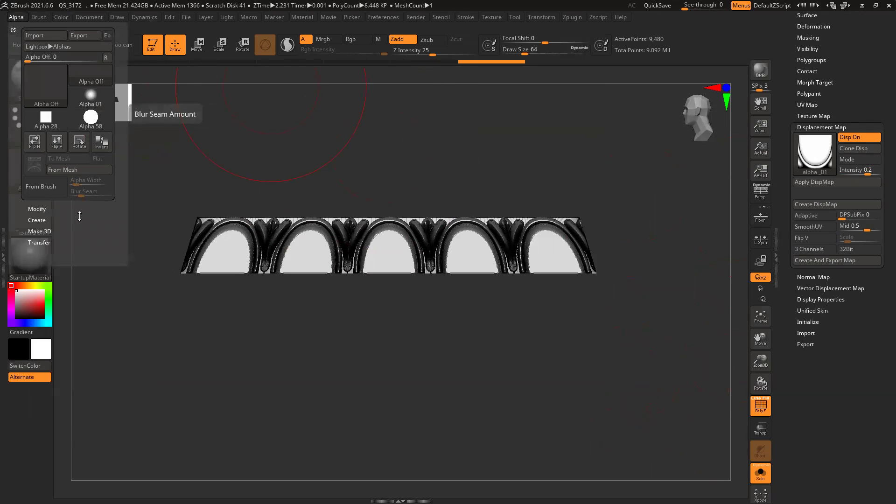
pyautogui.click(34, 182)
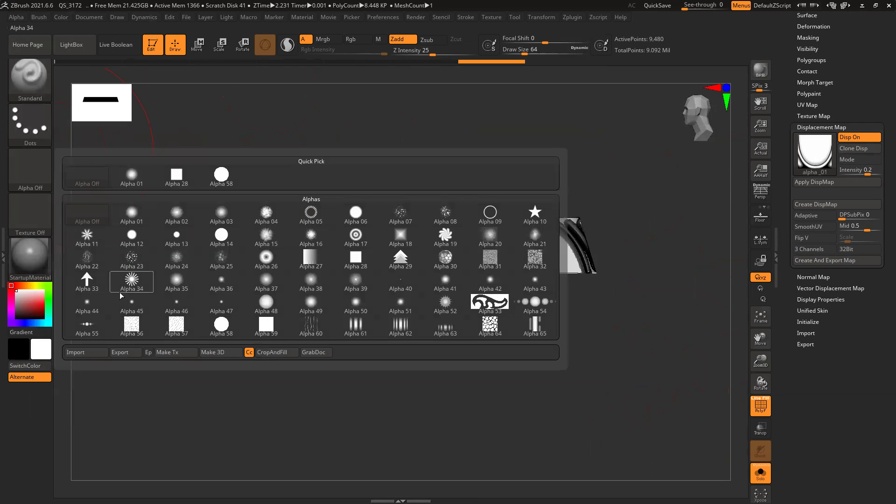
pyautogui.click(74, 351)
pyautogui.click(373, 140)
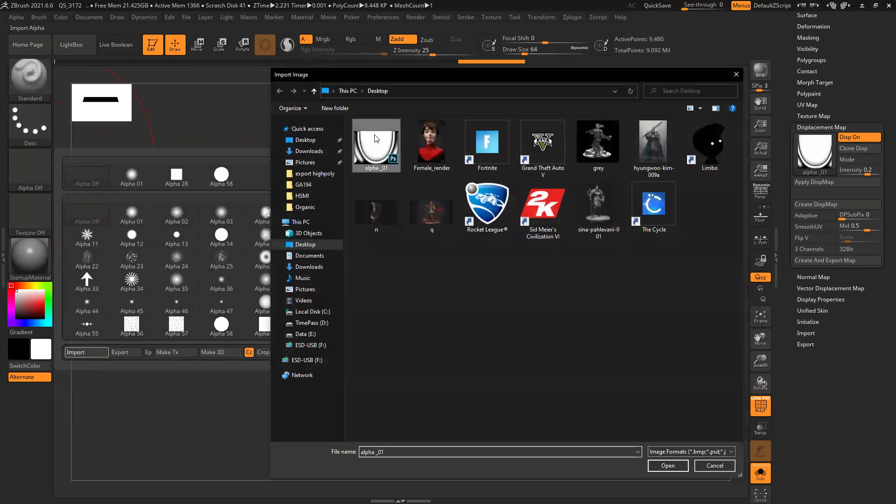
pyautogui.doubleClick(374, 138)
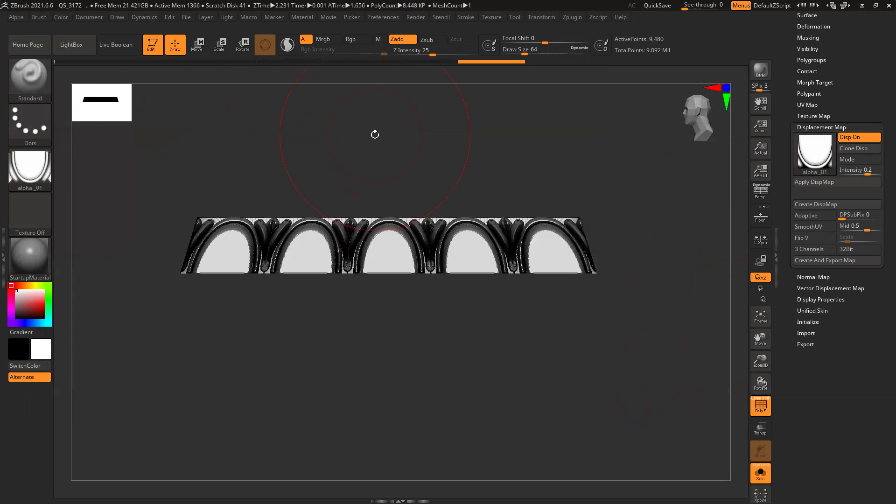
# - Flip the alpha _01 brush alpha vertically and reassign it as the border's displacement map with the displacement preview on
pyautogui.click(16, 16)
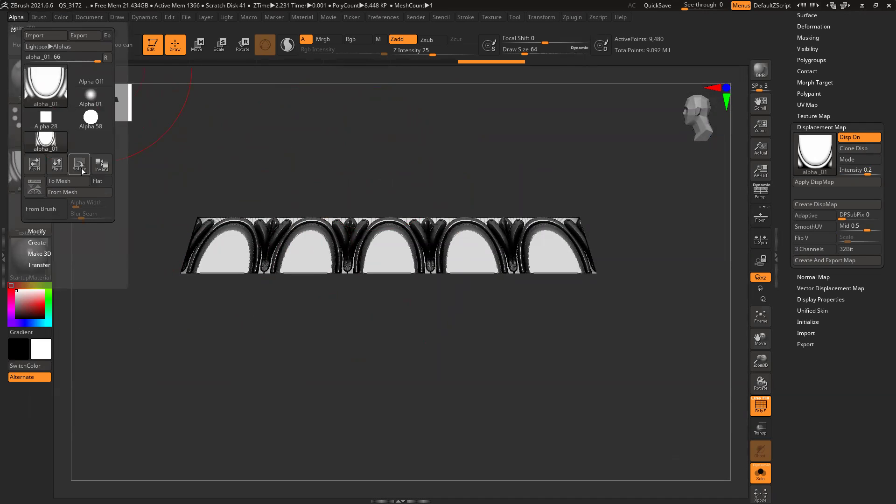
pyautogui.click(57, 164)
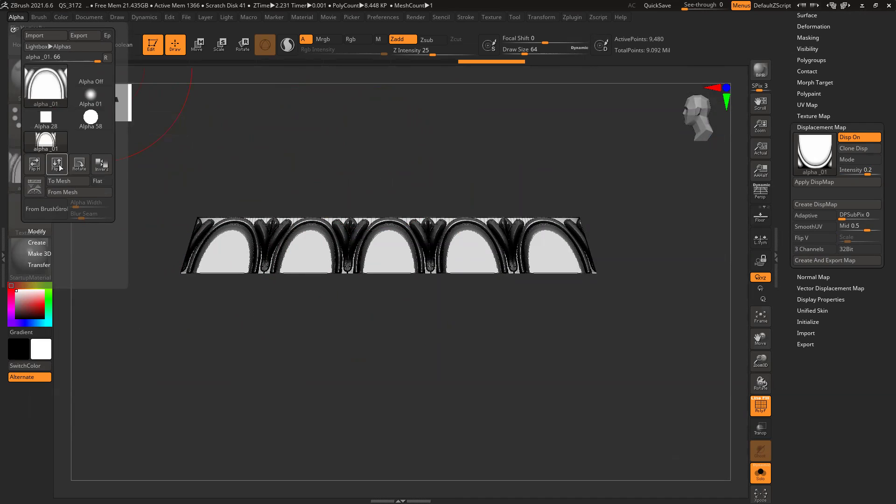
pyautogui.click(853, 139)
pyautogui.click(816, 153)
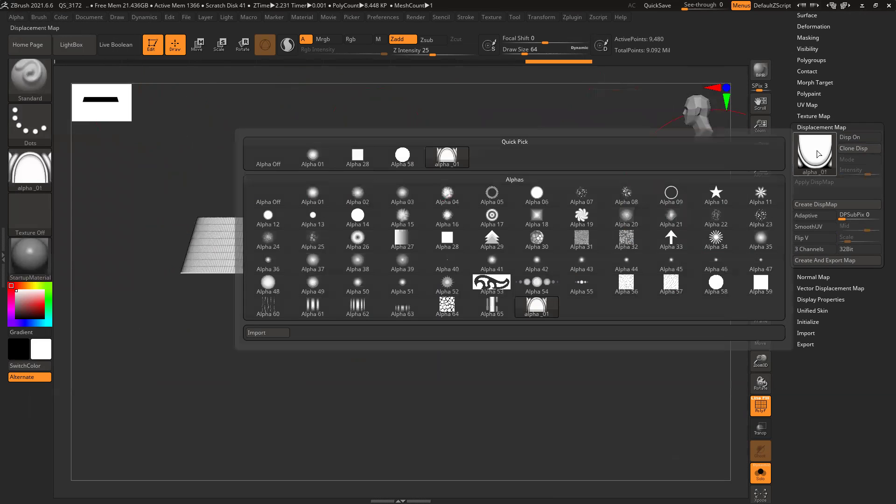
pyautogui.click(447, 157)
pyautogui.moveTo(580, 370)
pyautogui.mouseDown()
pyautogui.moveTo(575, 406)
pyautogui.moveTo(583, 394)
pyautogui.moveTo(628, 400)
pyautogui.moveTo(606, 380)
pyautogui.moveTo(598, 399)
pyautogui.moveTo(527, 426)
pyautogui.moveTo(553, 410)
pyautogui.moveTo(524, 398)
pyautogui.moveTo(525, 352)
pyautogui.moveTo(526, 416)
pyautogui.moveTo(548, 434)
pyautogui.mouseUp()
pyautogui.keyDown('ctrl'); pyautogui.moveTo(594, 412); pyautogui.dragTo(442, 394, button='right'); pyautogui.keyUp('ctrl')
pyautogui.moveTo(442, 393); pyautogui.dragTo(538, 370)
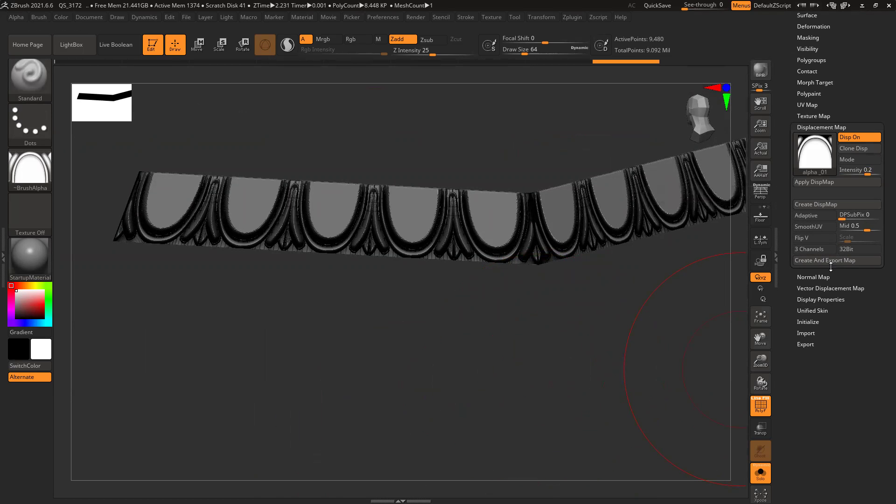
# - Subdivide the border mesh to about 2.16 million polygons for finer displacement detail
pyautogui.press('ctrl')
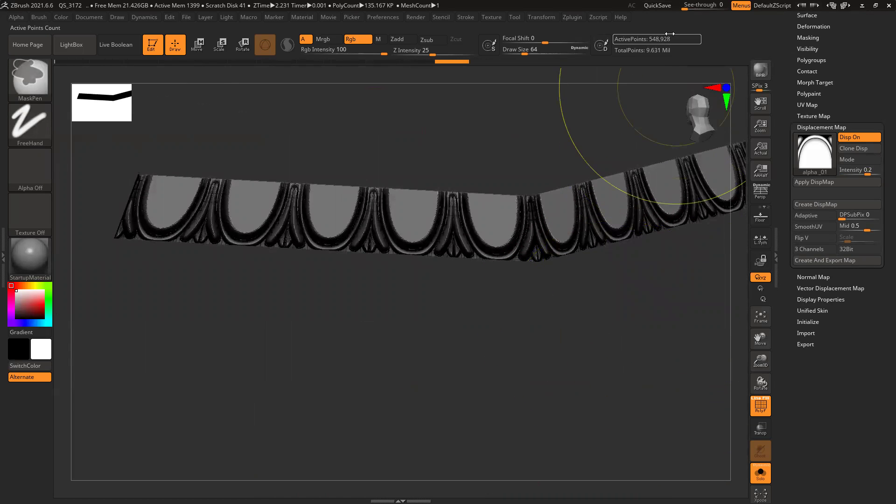
pyautogui.keyDown('shift'); pyautogui.moveTo(620, 352); pyautogui.dragTo(622, 350); pyautogui.keyUp('shift')
pyautogui.keyDown('alt'); pyautogui.moveTo(477, 314); pyautogui.dragTo(518, 312); pyautogui.keyUp('alt')
pyautogui.moveTo(518, 312)
pyautogui.keyDown('ctrl'); pyautogui.mouseDown(button='right')
pyautogui.moveTo(527, 376)
pyautogui.moveTo(470, 280)
pyautogui.mouseUp(button='right'); pyautogui.keyUp('ctrl')
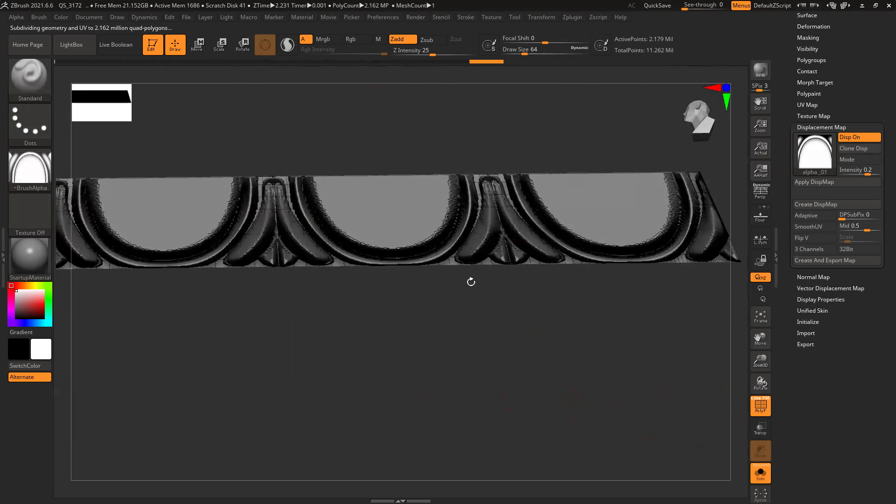
pyautogui.moveTo(626, 346); pyautogui.dragTo(625, 387)
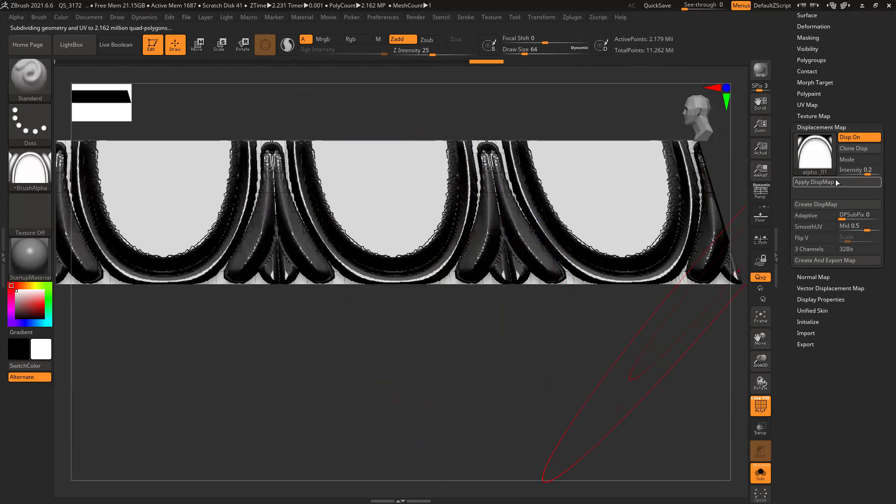
# - Try to apply the displacement map to the border at an intensity of 0.2
pyautogui.click(817, 182)
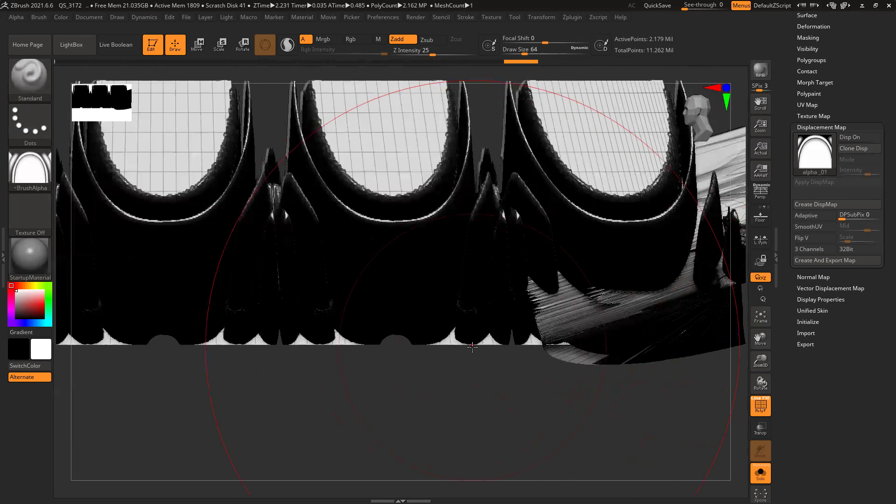
pyautogui.keyDown('ctrl'); pyautogui.moveTo(461, 375); pyautogui.dragTo(504, 298, button='right'); pyautogui.keyUp('ctrl')
pyautogui.moveTo(504, 297); pyautogui.dragTo(610, 410)
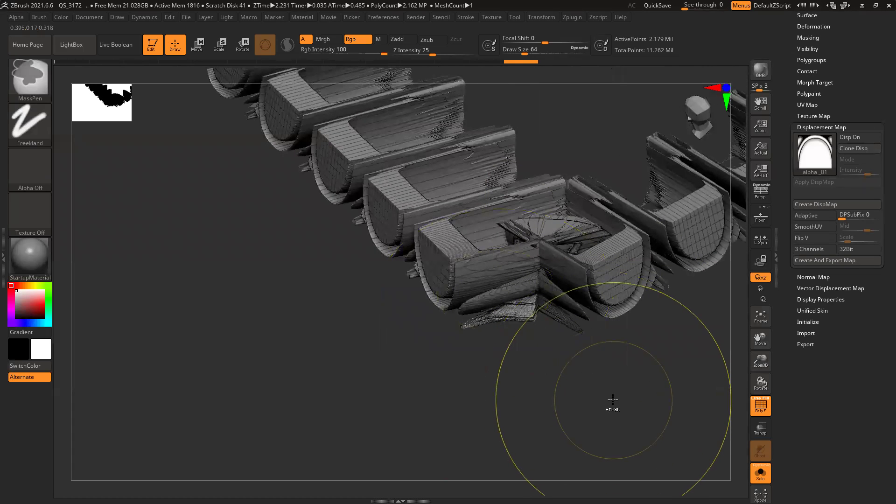
pyautogui.hotkey('ctrl', 'z')
# - Try to apply the displacement map to the border at an intensity of 0.001
pyautogui.click(866, 170)
pyautogui.write('0.001')
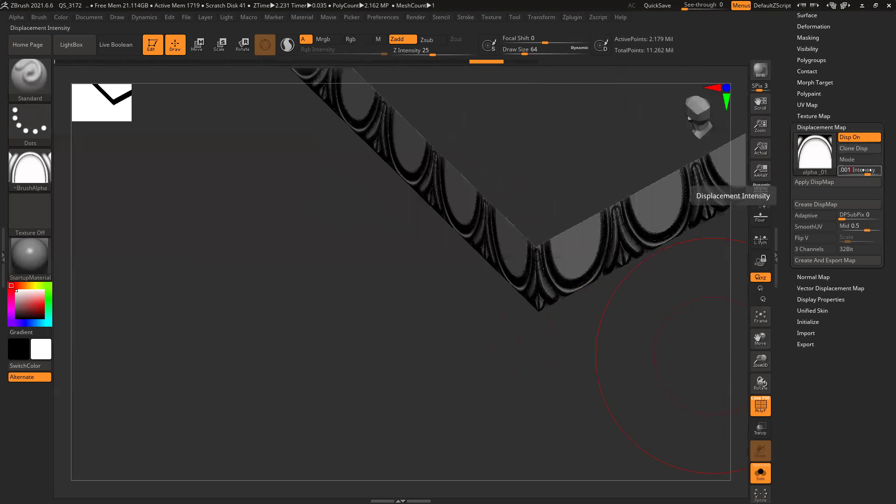
pyautogui.press('Return')
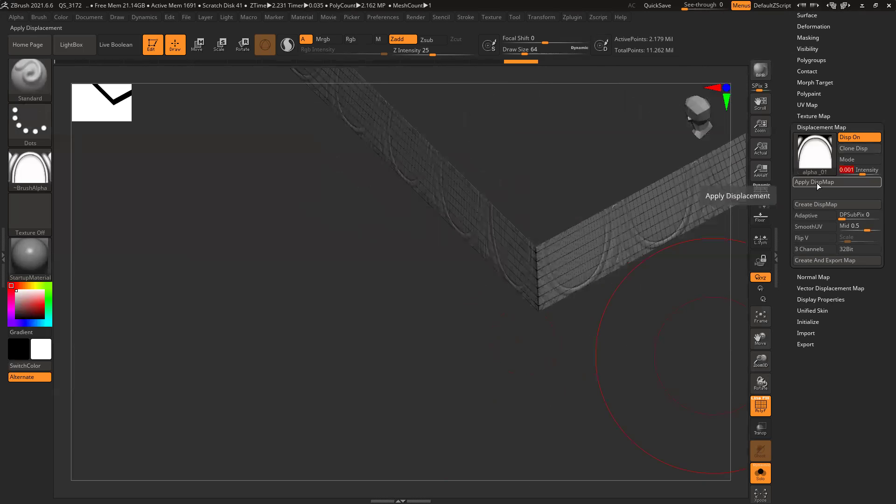
pyautogui.click(817, 182)
pyautogui.moveTo(600, 292)
pyautogui.mouseDown(button='right')
pyautogui.moveTo(550, 346)
pyautogui.moveTo(558, 331)
pyautogui.mouseUp(button='right')
pyautogui.keyDown('ctrl'); pyautogui.moveTo(536, 265); pyautogui.dragTo(557, 326, button='right'); pyautogui.keyUp('ctrl')
pyautogui.hotkey('ctrl', 'z')
pyautogui.hotkey('ctrl', 'z')
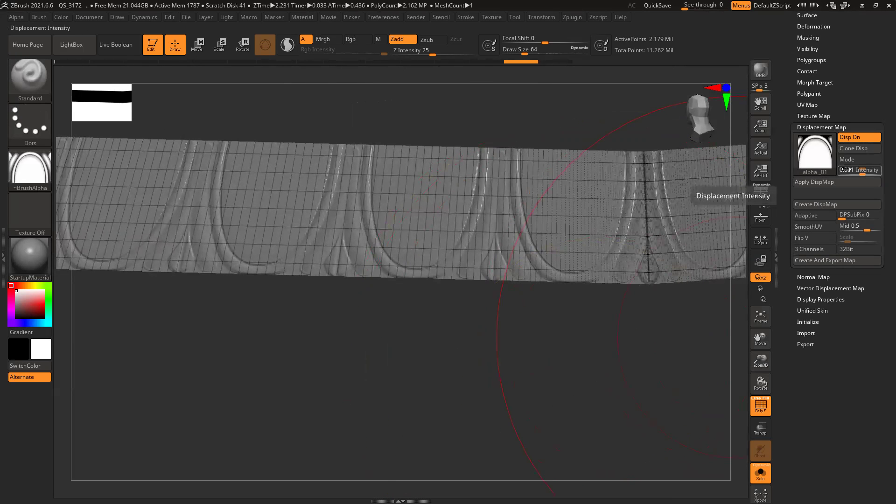
# - Set the displacement intensity to 0.002 and apply the displacement map to the border
pyautogui.moveTo(835, 169)
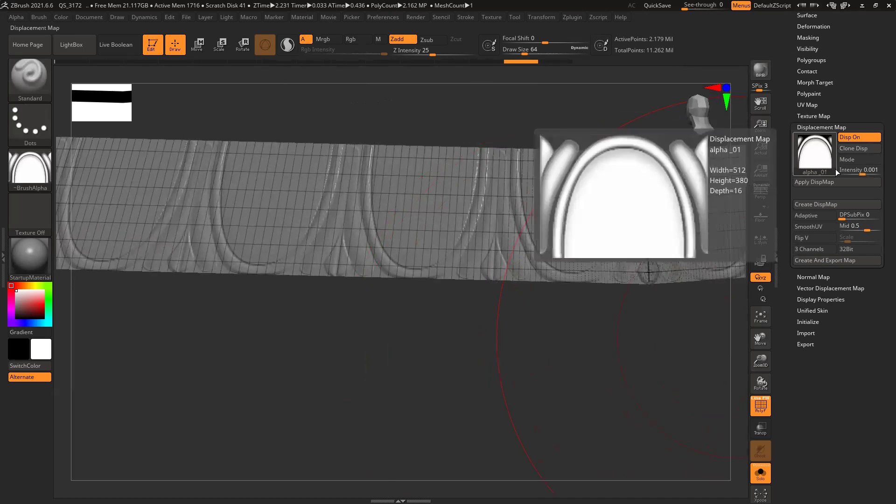
pyautogui.click(857, 169)
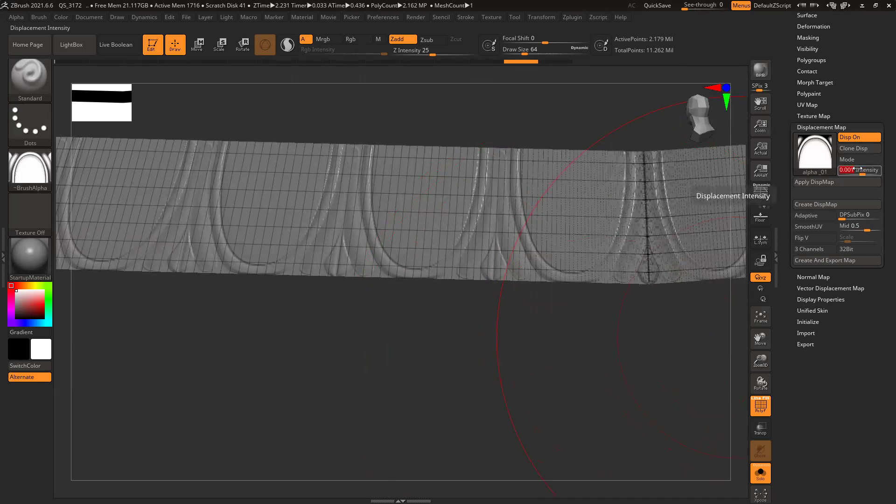
pyautogui.write('.002')
pyautogui.press('Return')
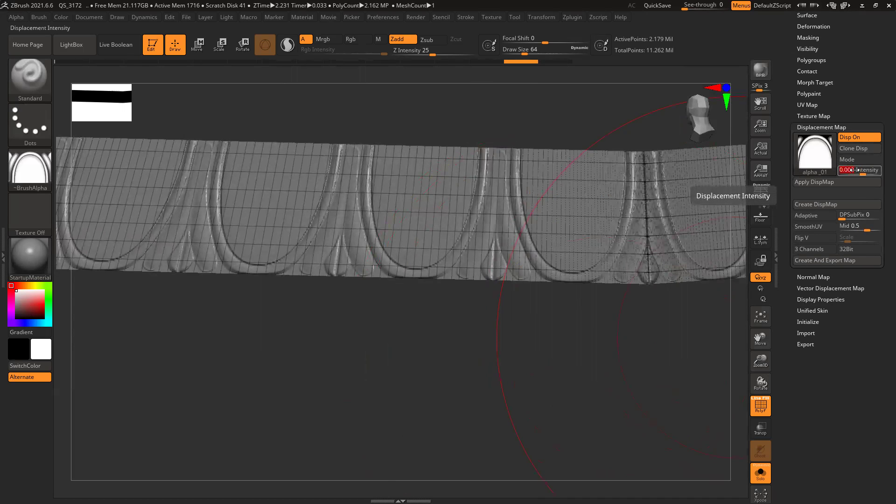
pyautogui.click(834, 182)
pyautogui.moveTo(519, 276); pyautogui.dragTo(555, 365, button='right')
pyautogui.keyDown('ctrl'); pyautogui.moveTo(606, 379); pyautogui.dragTo(445, 361, button='right'); pyautogui.keyUp('ctrl')
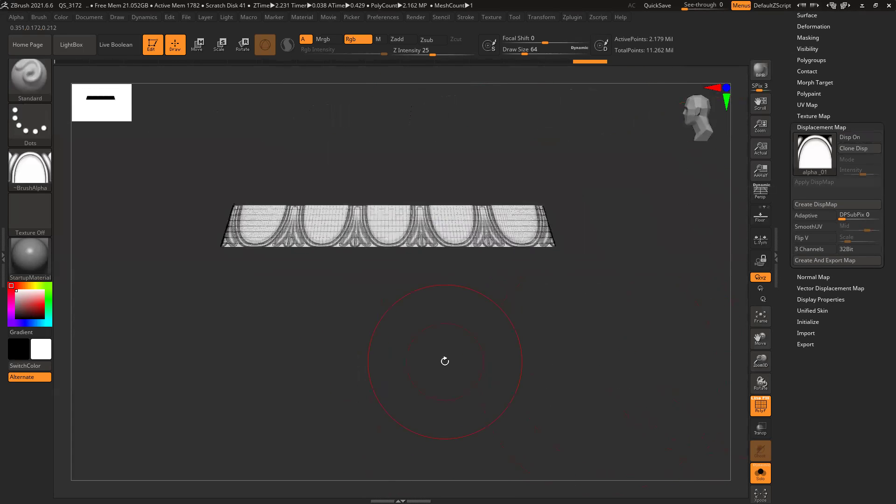
# - Hide the border's polygon wireframe and turn off Solo mode to show the whole telephone
pyautogui.keyDown('alt'); pyautogui.moveTo(557, 381); pyautogui.dragTo(570, 375, button='right'); pyautogui.keyUp('alt')
pyautogui.hotkey('shift', 'f')
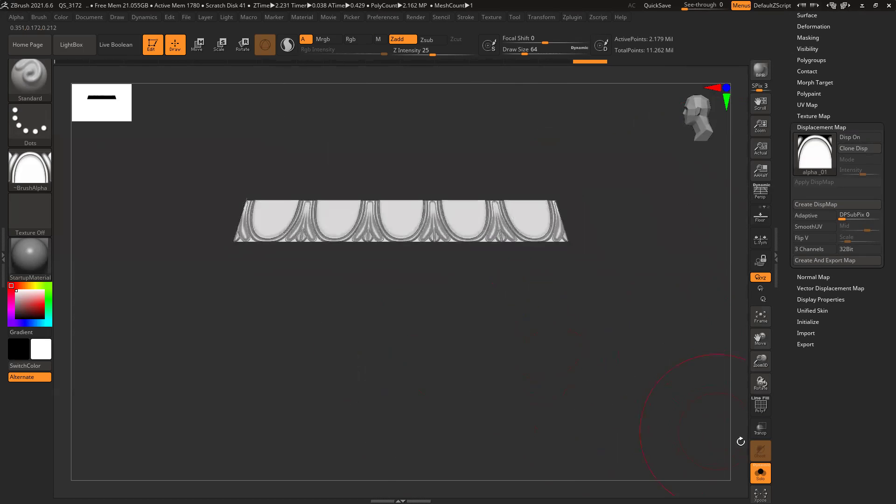
pyautogui.click(759, 472)
pyautogui.keyDown('ctrl'); pyautogui.moveTo(638, 330); pyautogui.dragTo(620, 239, button='right'); pyautogui.keyUp('ctrl')
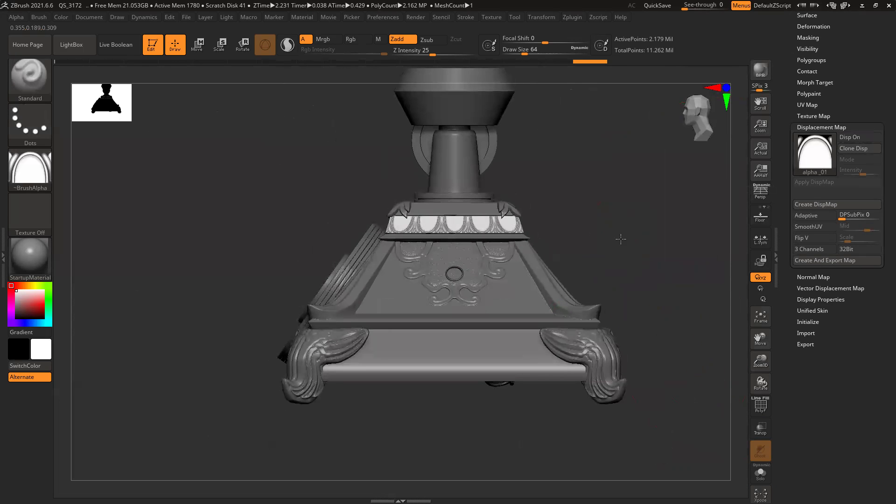
# - Inspect the arched ornament band on all sides of the telephone base, including its corners beneath the leaf ornaments
pyautogui.moveTo(636, 205); pyautogui.dragTo(413, 215)
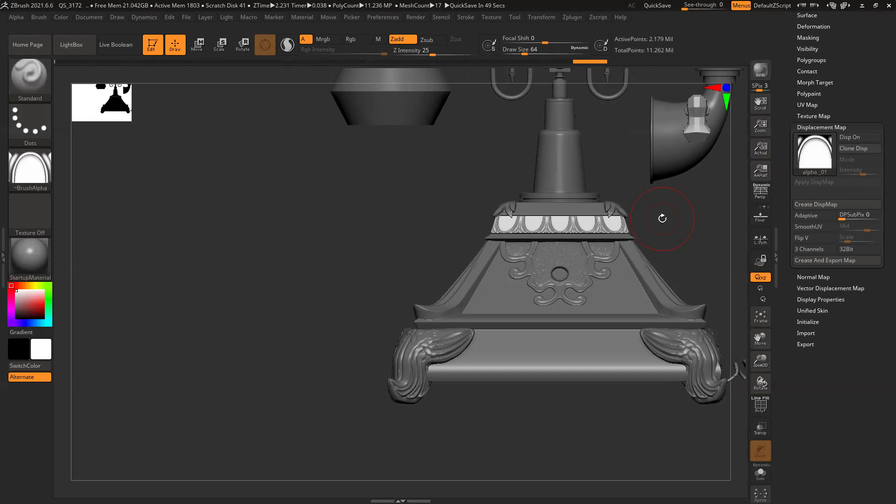
pyautogui.keyDown('alt'); pyautogui.moveTo(688, 236); pyautogui.dragTo(628, 236); pyautogui.keyUp('alt')
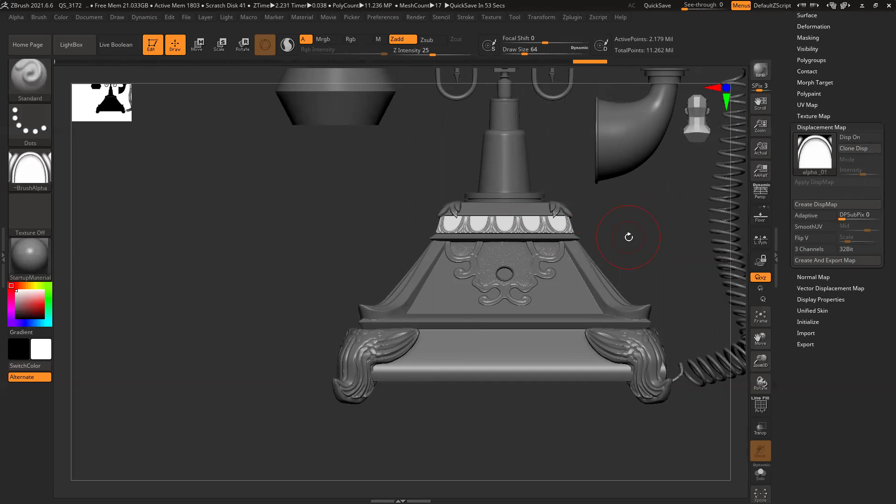
pyautogui.moveTo(664, 225); pyautogui.dragTo(658, 275)
pyautogui.keyDown('ctrl'); pyautogui.moveTo(543, 244); pyautogui.dragTo(595, 319, button='right'); pyautogui.keyUp('ctrl')
pyautogui.moveTo(522, 259)
pyautogui.keyDown('ctrl'); pyautogui.mouseDown(button='right')
pyautogui.moveTo(526, 266)
pyautogui.moveTo(490, 215)
pyautogui.mouseUp(button='right'); pyautogui.keyUp('ctrl')
pyautogui.moveTo(248, 170); pyautogui.dragTo(258, 144)
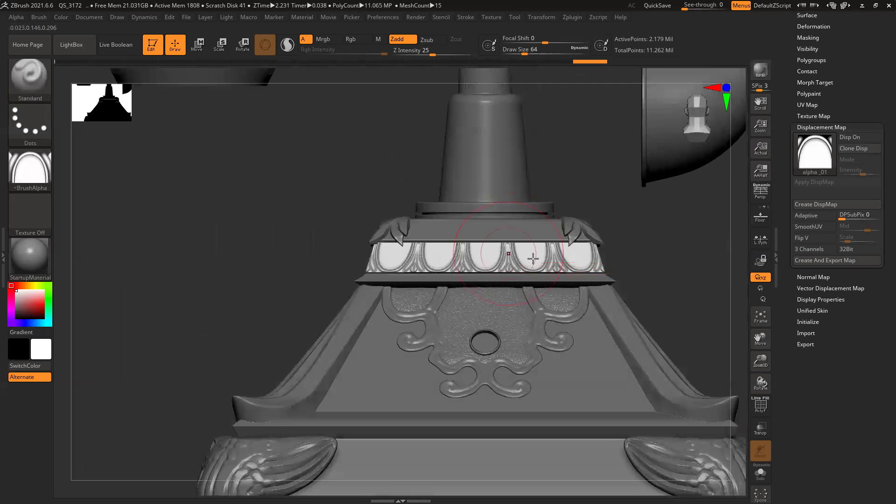
pyautogui.keyDown('alt'); pyautogui.moveTo(706, 243); pyautogui.dragTo(668, 150); pyautogui.keyUp('alt')
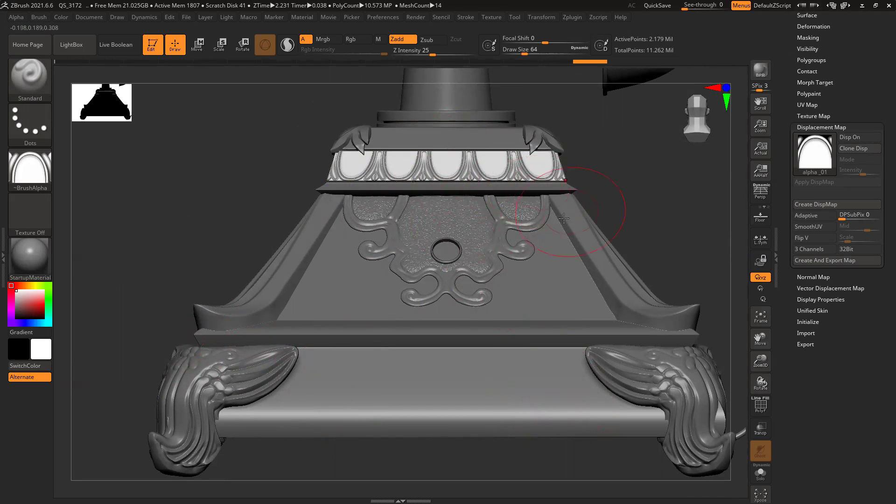
pyautogui.moveTo(653, 199); pyautogui.dragTo(611, 196)
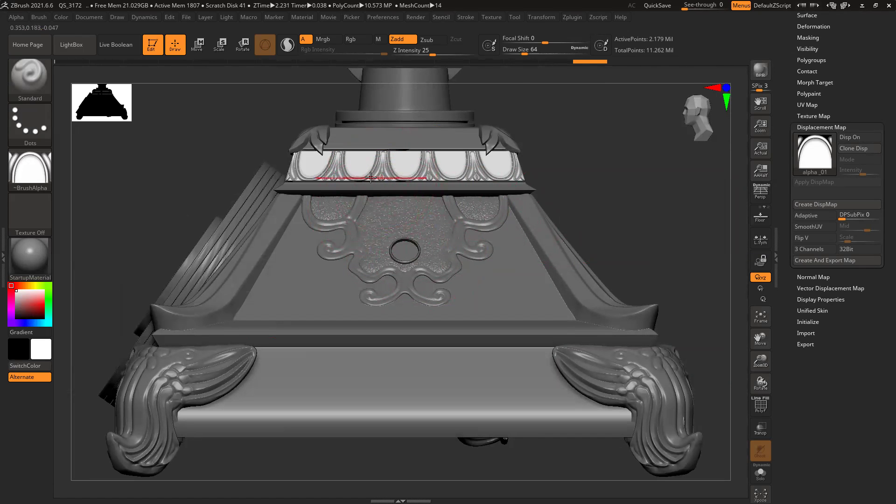
pyautogui.moveTo(628, 237); pyautogui.dragTo(551, 237)
pyautogui.keyDown('alt'); pyautogui.moveTo(621, 280); pyautogui.dragTo(569, 244); pyautogui.keyUp('alt')
pyautogui.moveTo(601, 208)
pyautogui.mouseDown()
pyautogui.moveTo(557, 207)
pyautogui.moveTo(632, 175)
pyautogui.moveTo(563, 232)
pyautogui.moveTo(522, 237)
pyautogui.mouseUp()
pyautogui.keyDown('ctrl'); pyautogui.moveTo(458, 264); pyautogui.dragTo(495, 322, button='right'); pyautogui.keyUp('ctrl')
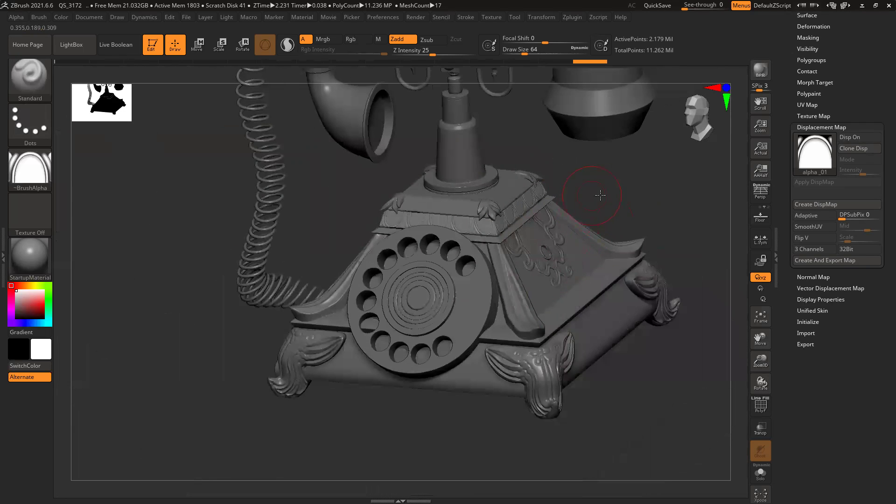
pyautogui.moveTo(600, 195); pyautogui.dragTo(560, 252)
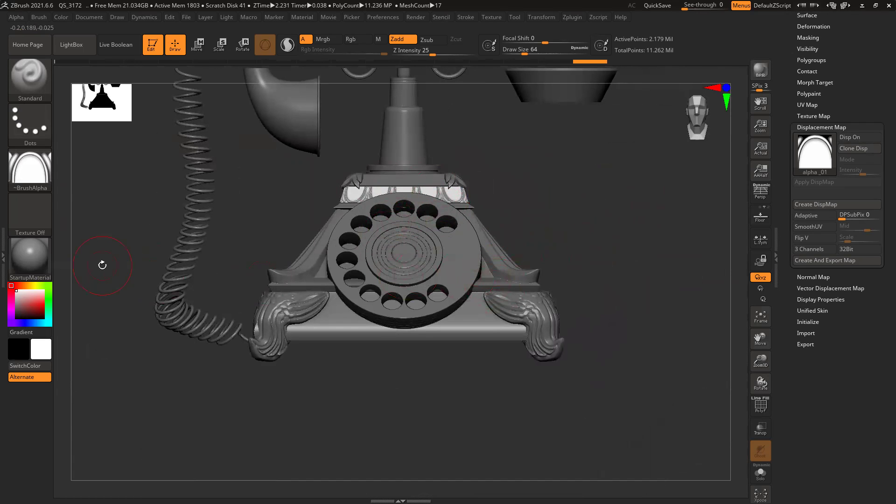
# - Examine the telephone reference photos in Photos, focusing on the rotary dial's engraved details, and return to the ZBrush model
pyautogui.hotkey('alt', 'Tab')
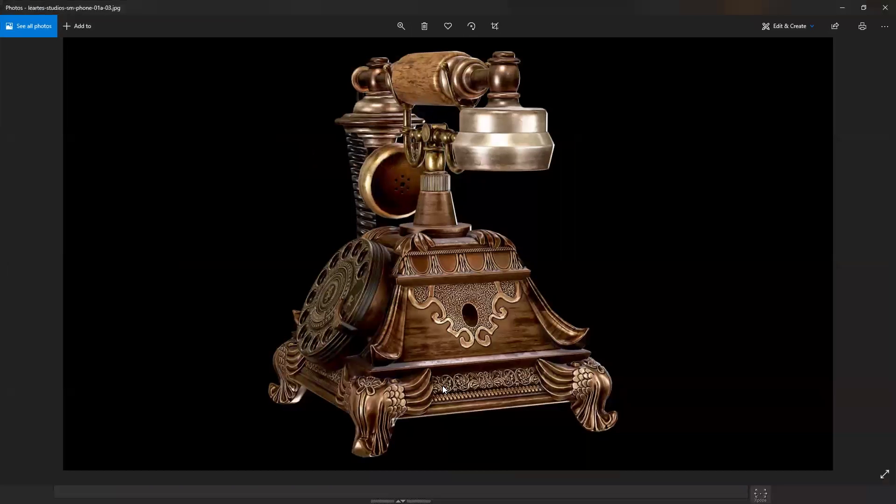
pyautogui.press('Right')
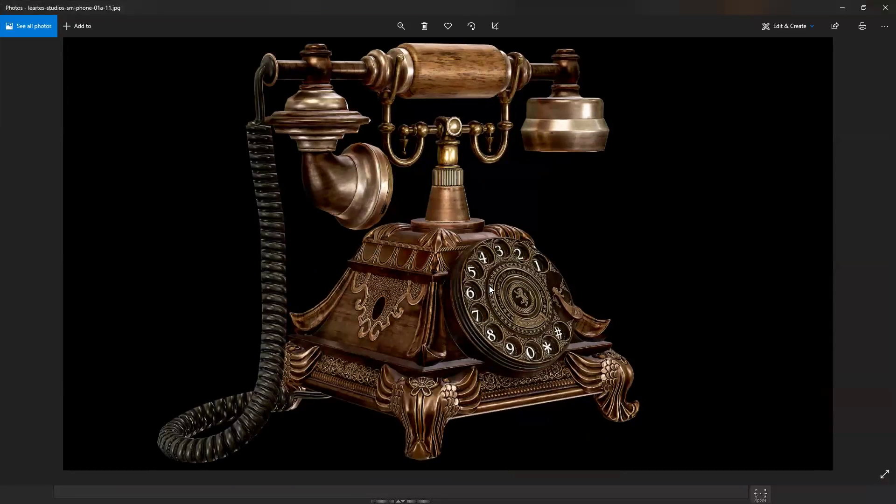
pyautogui.scroll(2, 485, 275)
pyautogui.scroll(4, 483, 267)
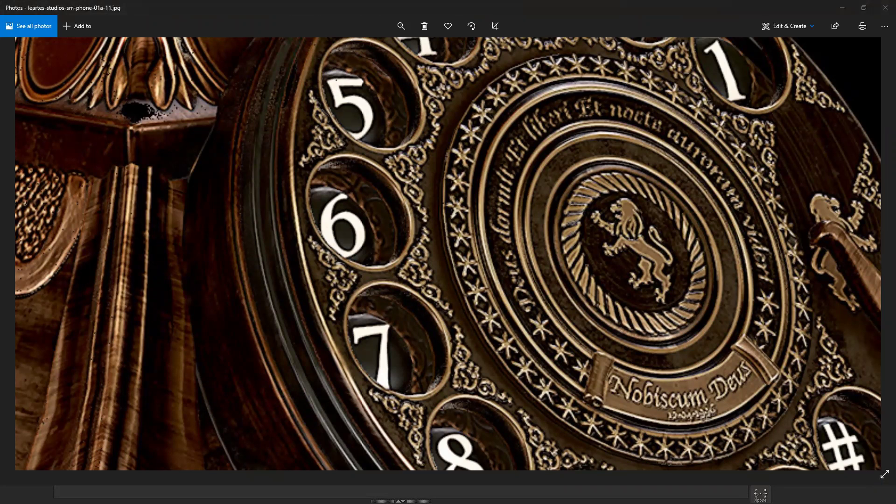
pyautogui.click(842, 7)
pyautogui.moveTo(480, 183); pyautogui.dragTo(632, 298)
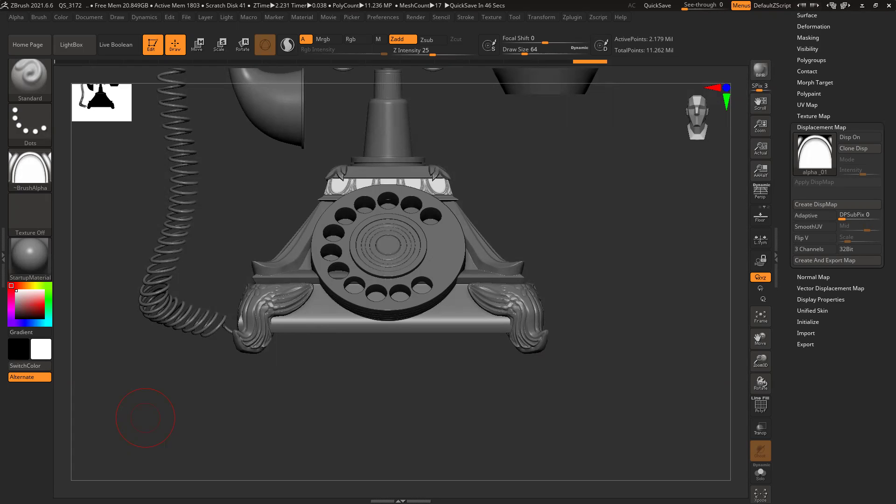
# - Switch to the browser and add a session for group GA211 to the HSM I course's Attendance_GA211 activity
pyautogui.hotkey('alt', 'Tab')
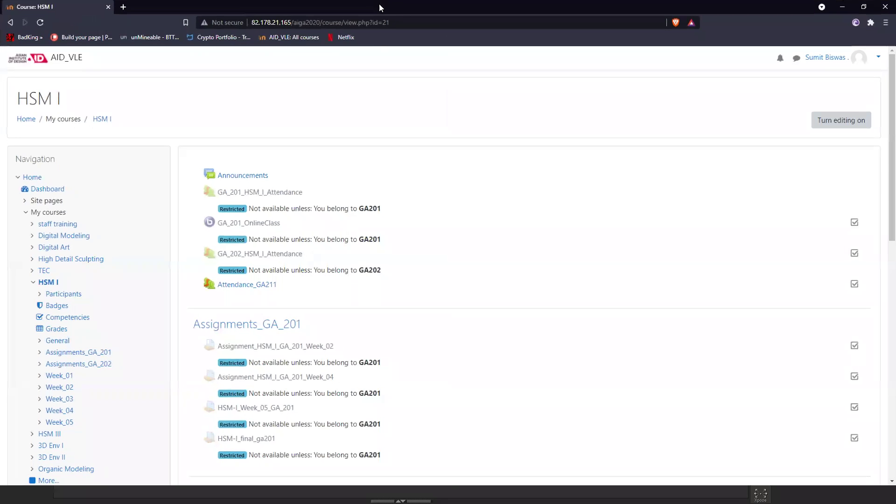
pyautogui.click(242, 286)
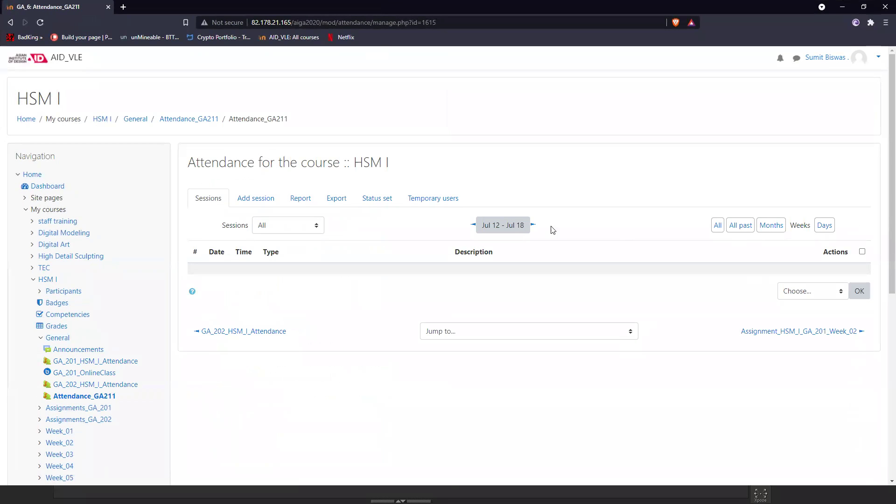
pyautogui.click(257, 198)
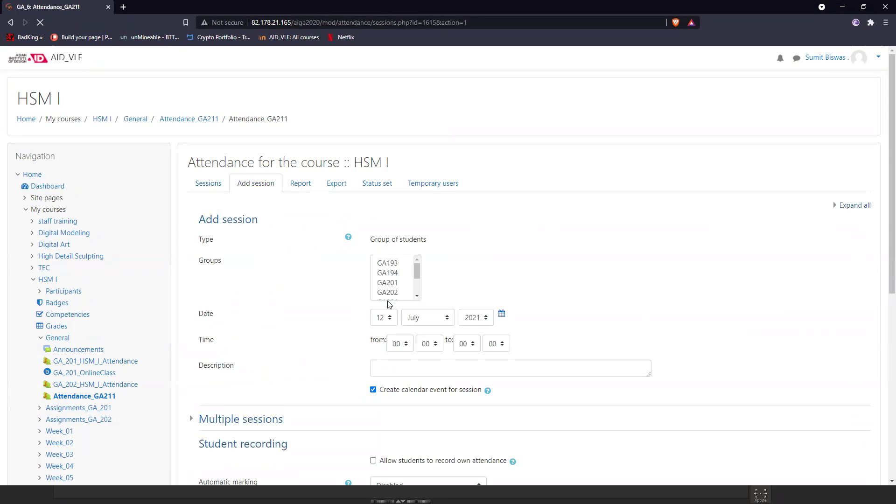
pyautogui.scroll(-2, 395, 289)
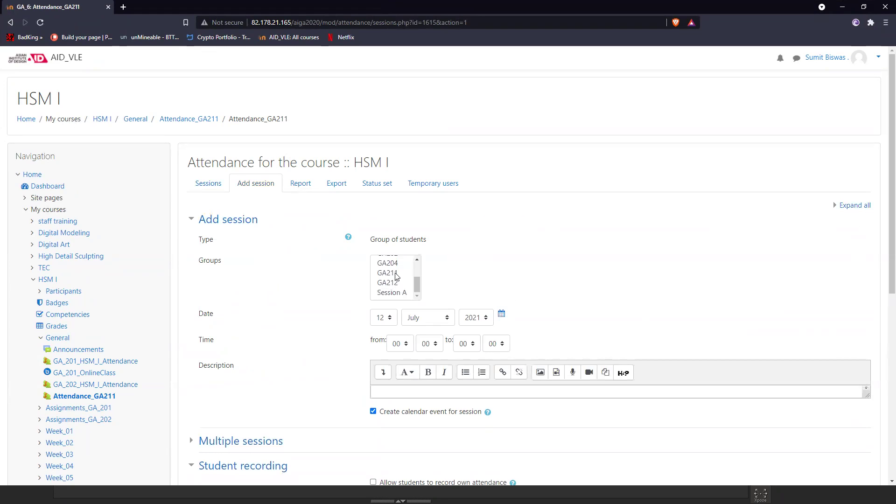
pyautogui.click(395, 272)
pyautogui.scroll(-3, 576, 306)
pyautogui.scroll(-3, 576, 306)
pyautogui.click(388, 267)
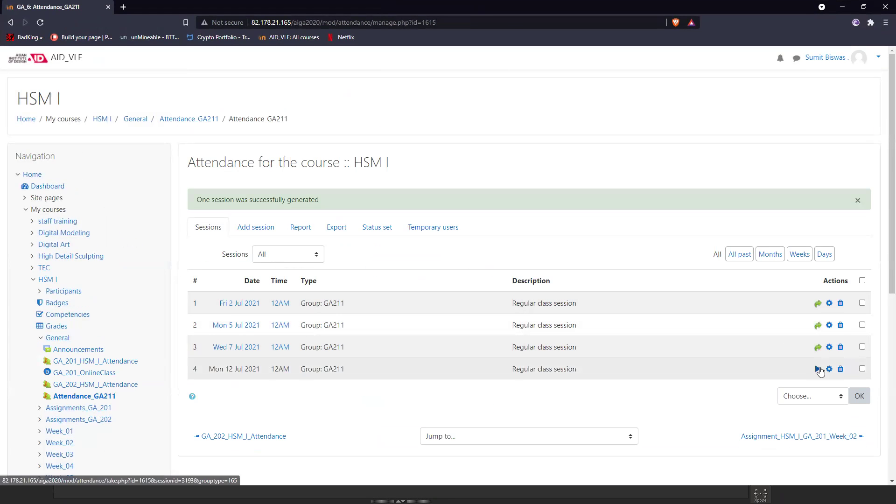
# - Save attendance for the 12 Jul 2021 session with the third listed student present and all others absent, and return to ZBrush
pyautogui.click(816, 368)
pyautogui.scroll(-6, 743, 326)
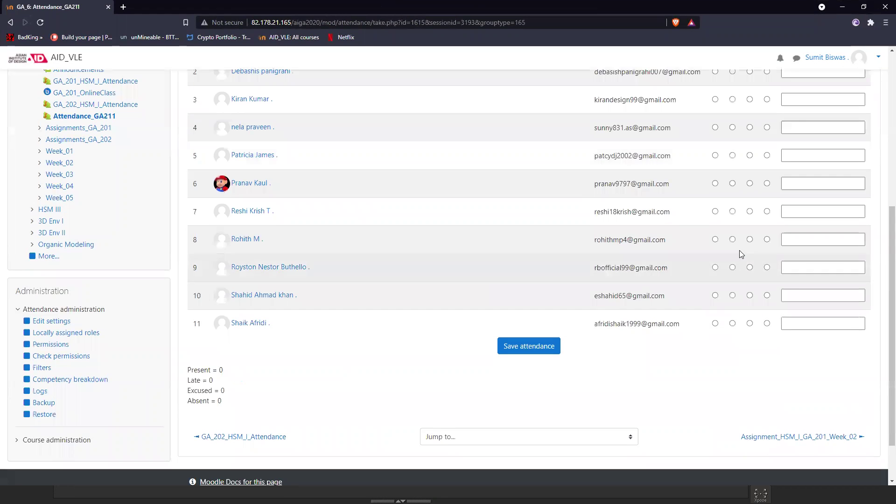
pyautogui.scroll(3, 740, 251)
pyautogui.click(767, 154)
pyautogui.scroll(-1, 536, 205)
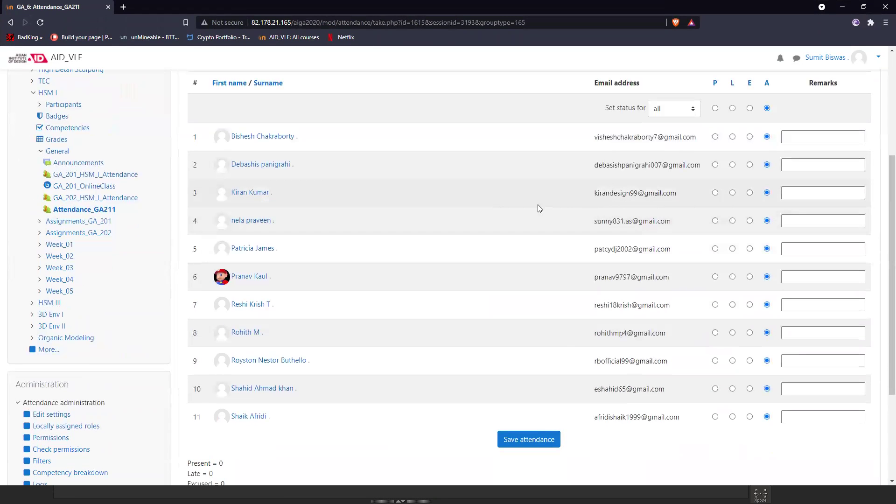
pyautogui.click(715, 193)
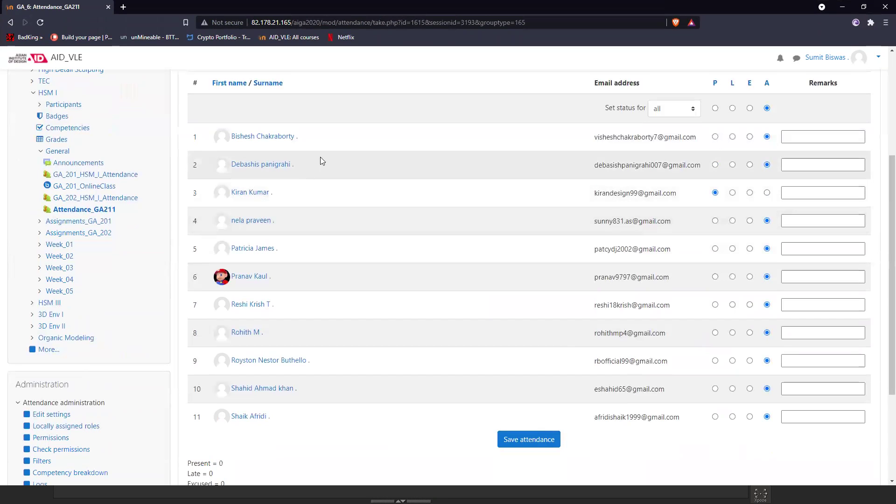
pyautogui.scroll(-3, 499, 306)
pyautogui.click(534, 301)
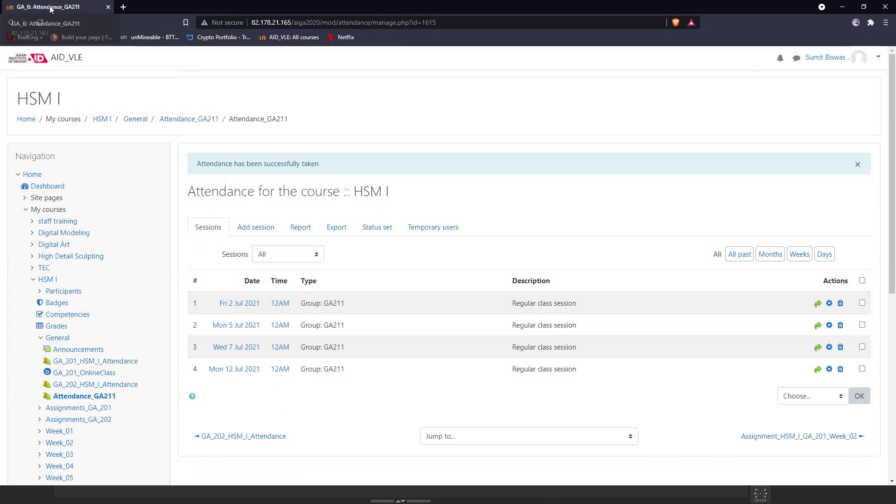
pyautogui.hotkey('alt', 'Tab')
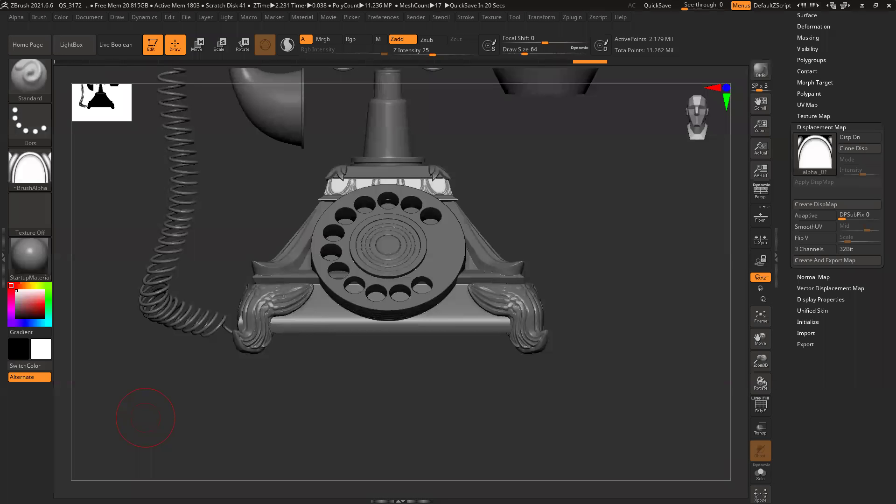